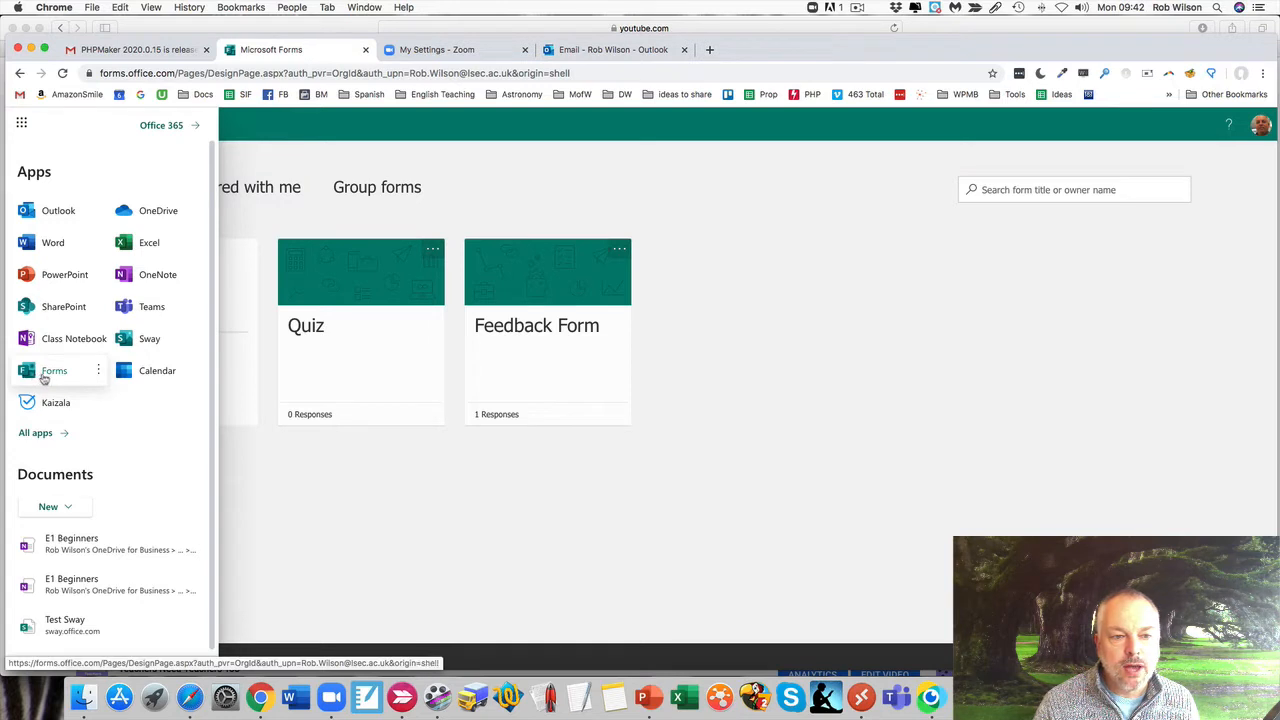
Step: Open the "Past Simple Tenses" quiz and examine its questions and answers across both sections
click(491, 482)
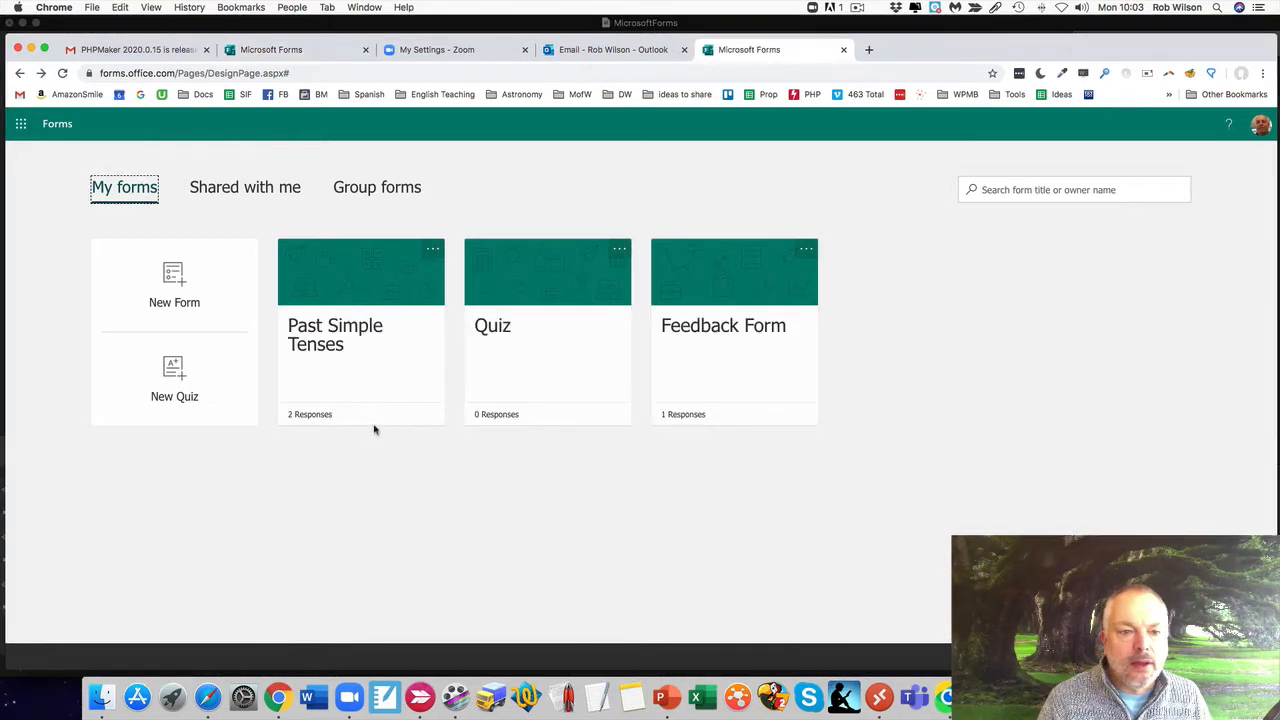
click(372, 338)
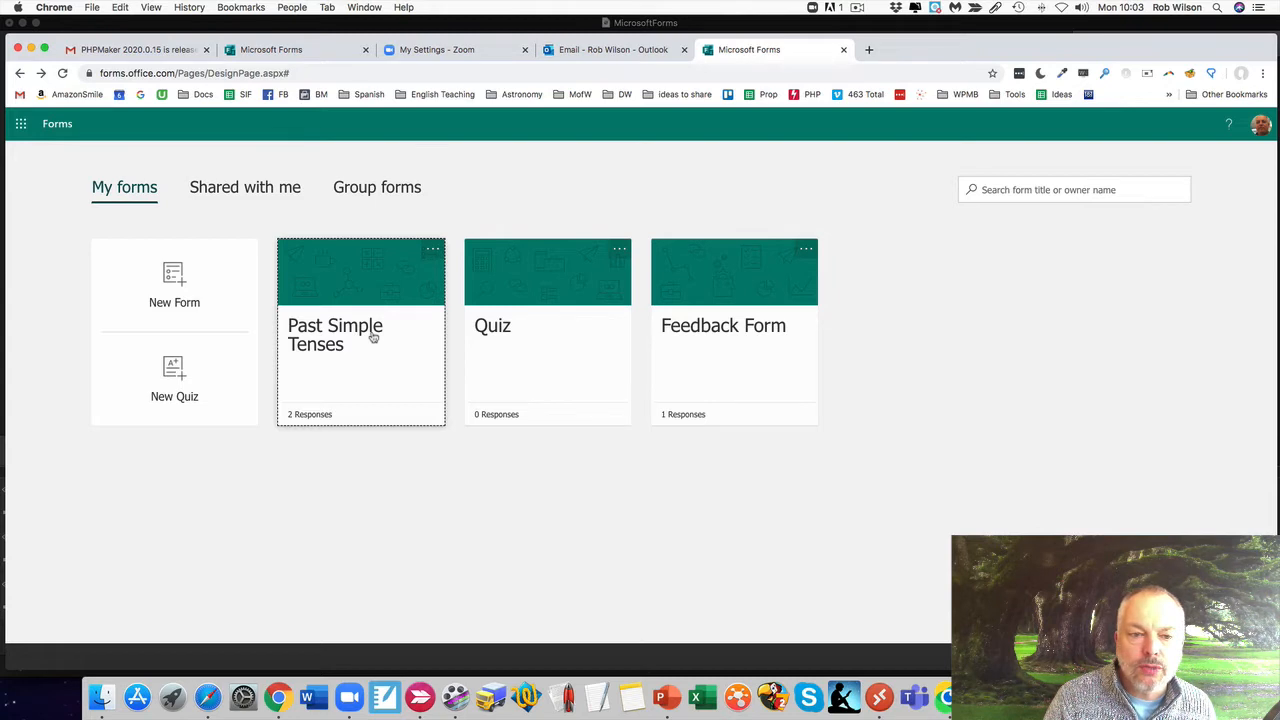
click(372, 338)
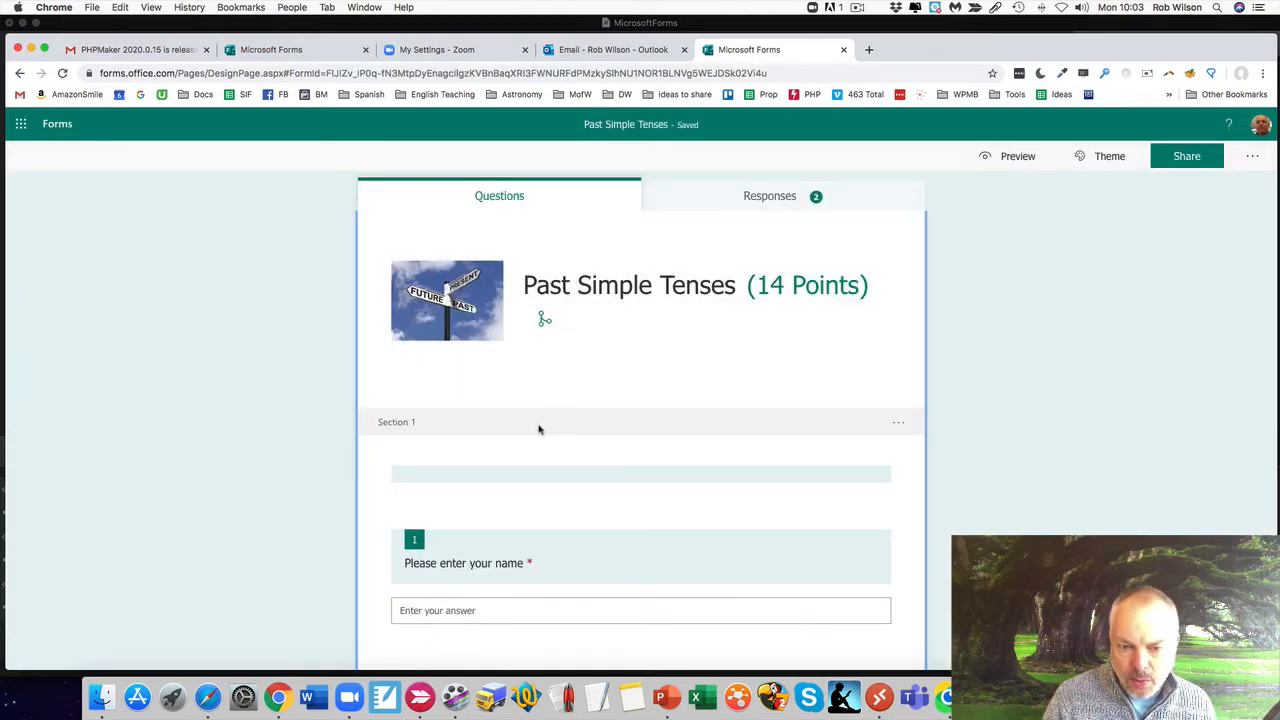
scroll(538, 429, down, 2)
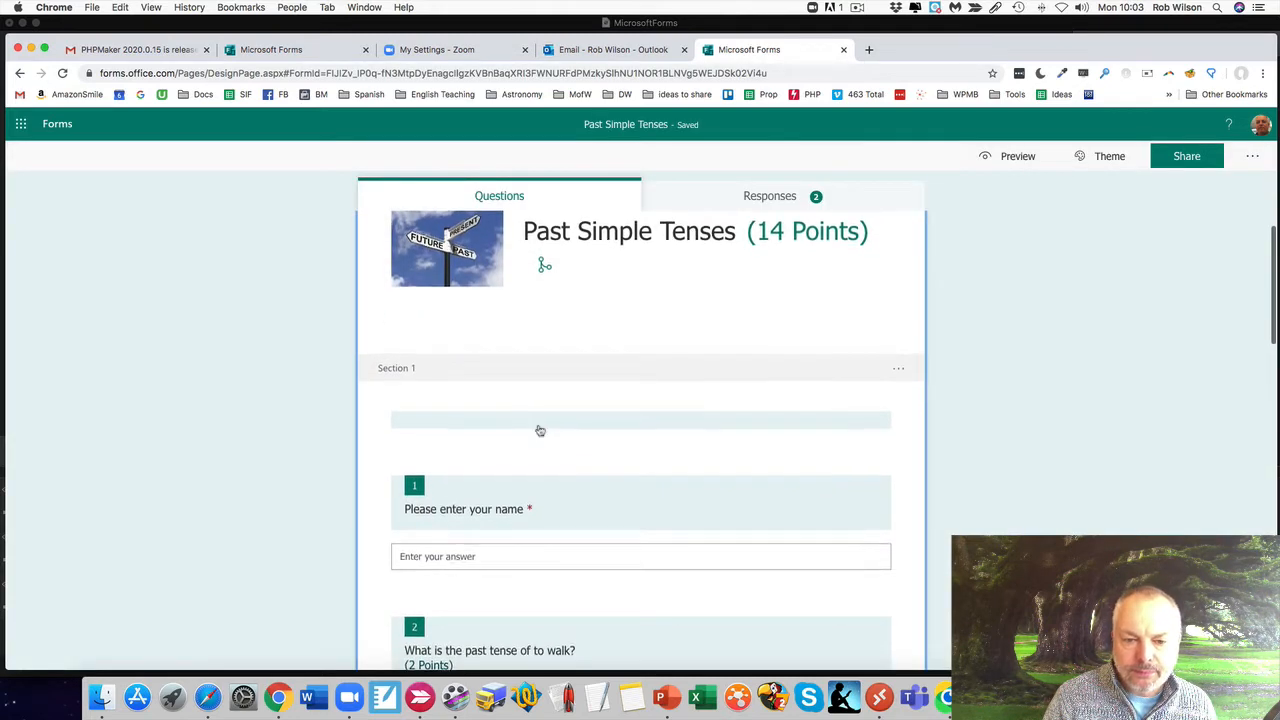
scroll(817, 514, down, 4)
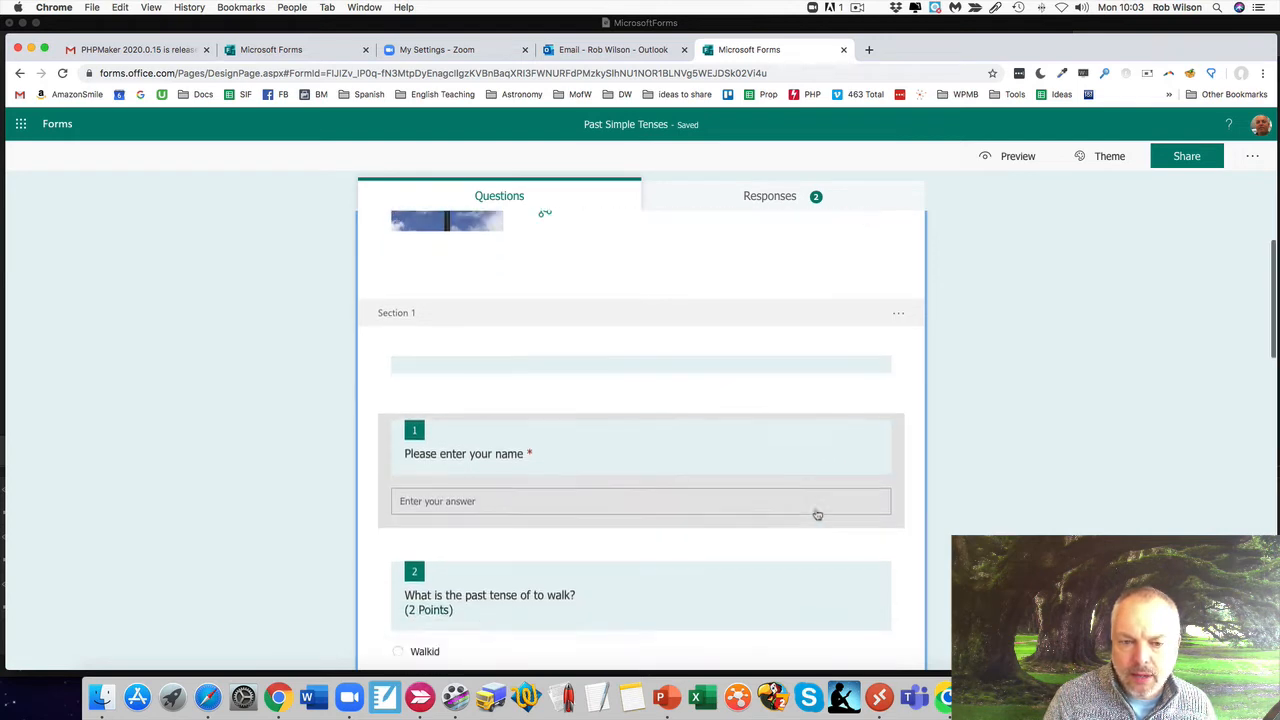
scroll(817, 514, down, 12)
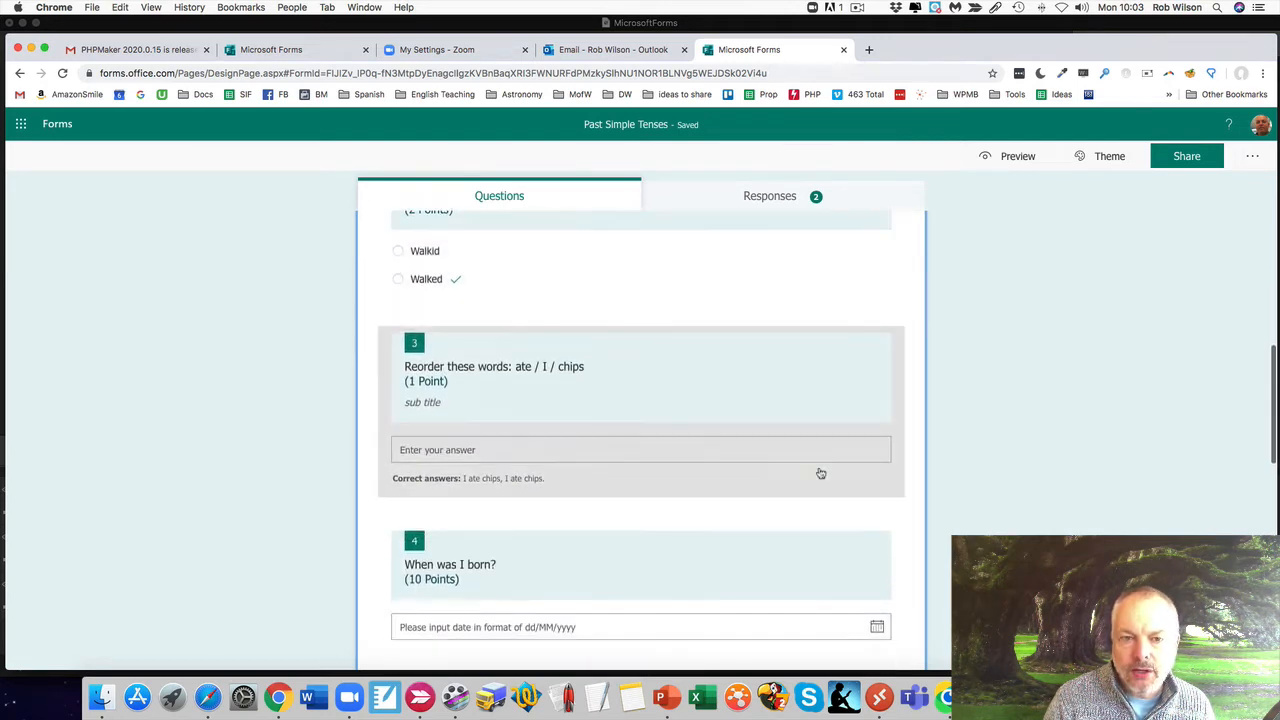
scroll(820, 472, up, 5)
scroll(818, 471, down, 5)
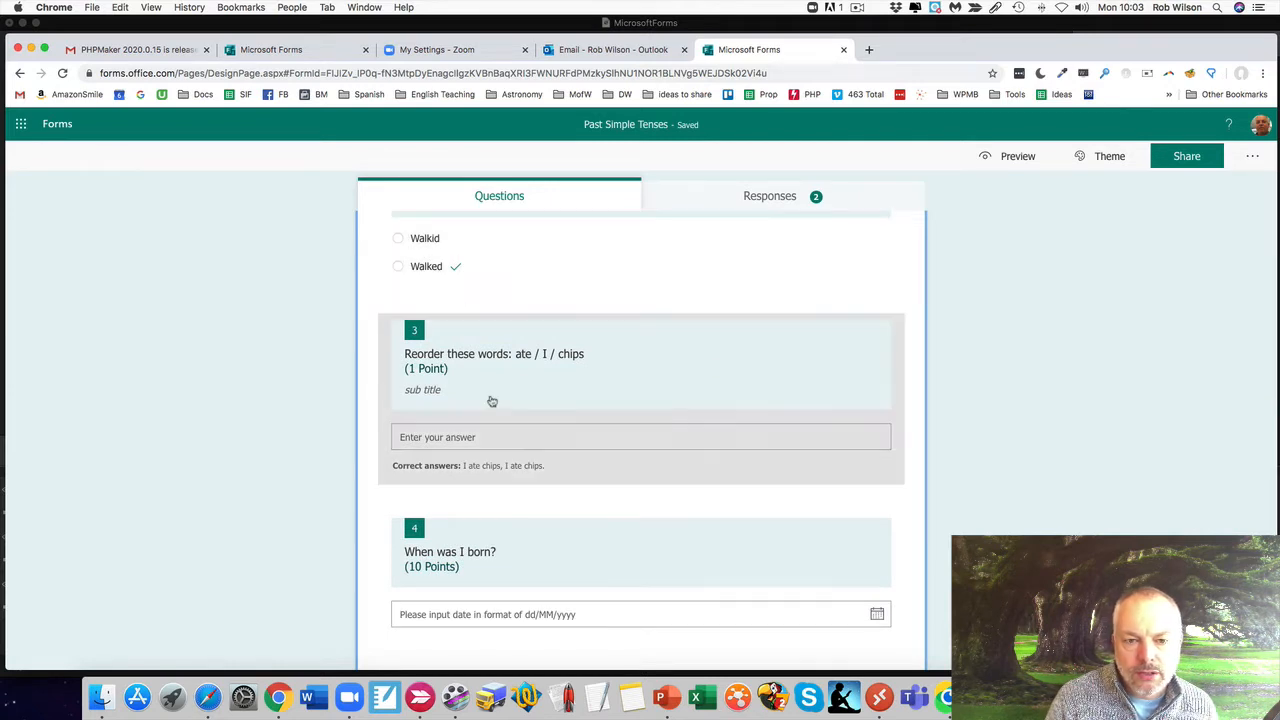
scroll(493, 401, down, 5)
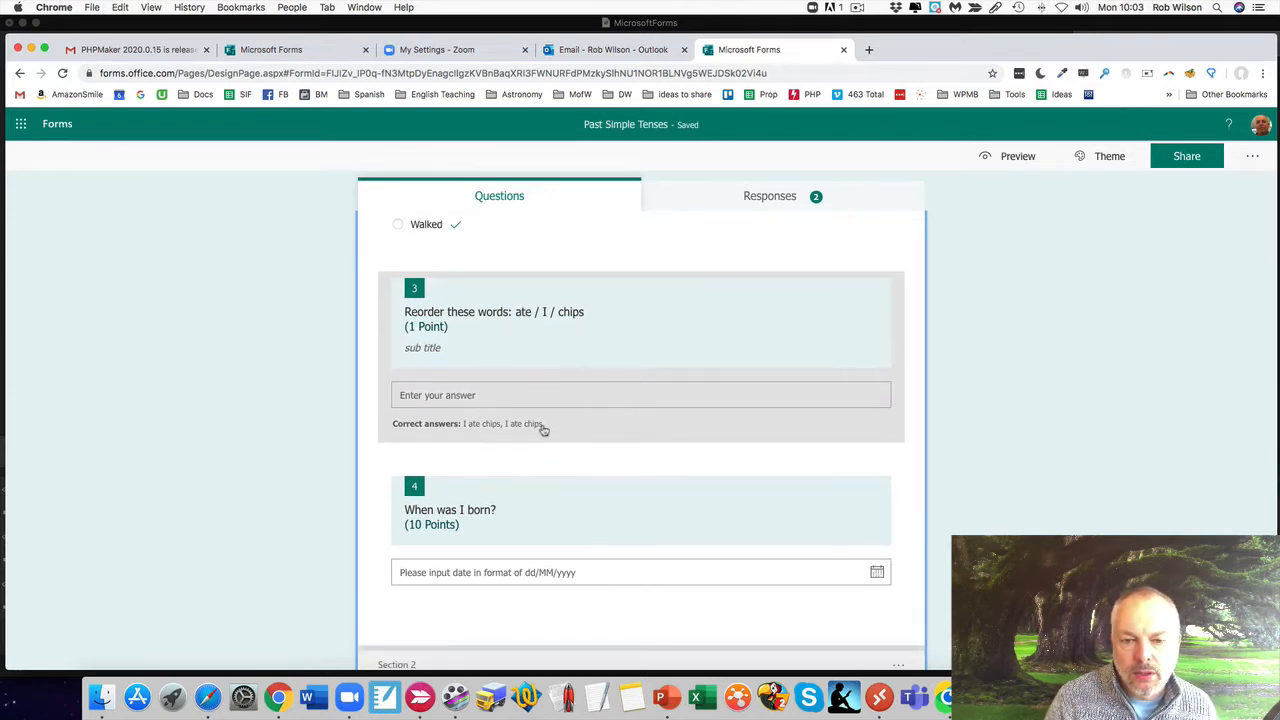
scroll(544, 430, down, 12)
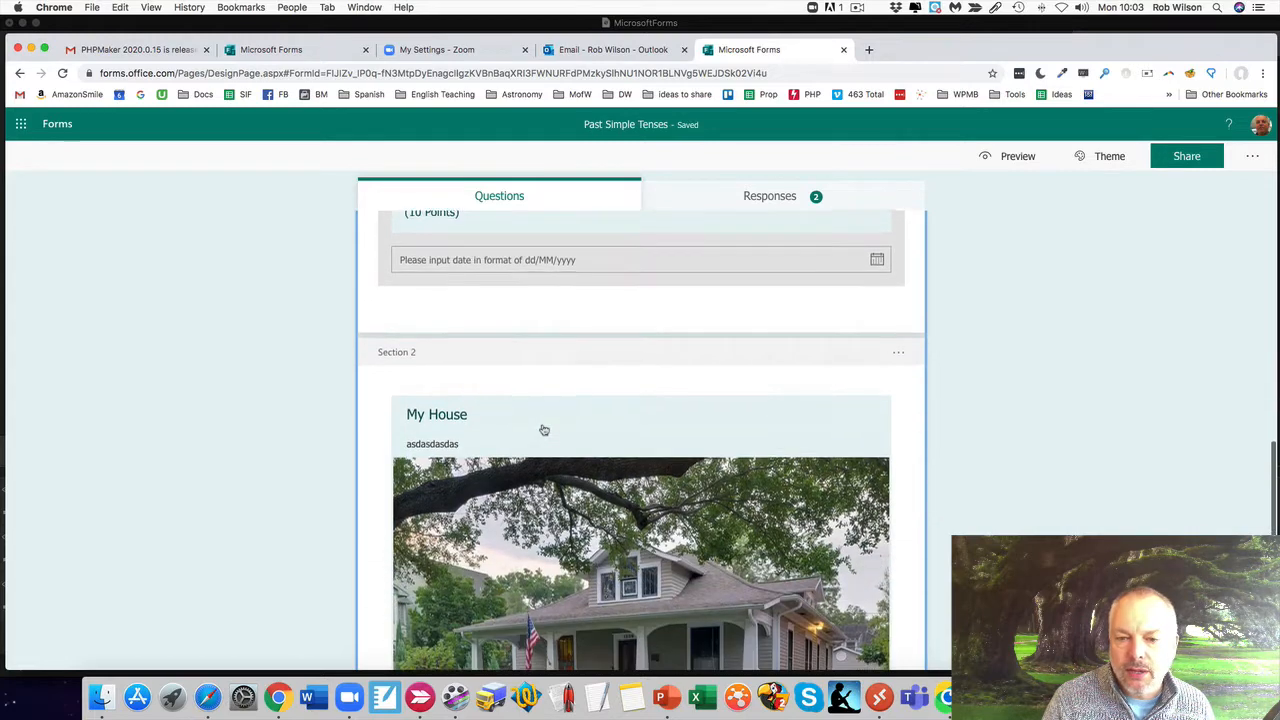
scroll(430, 245, down, 5)
scroll(430, 245, up, 7)
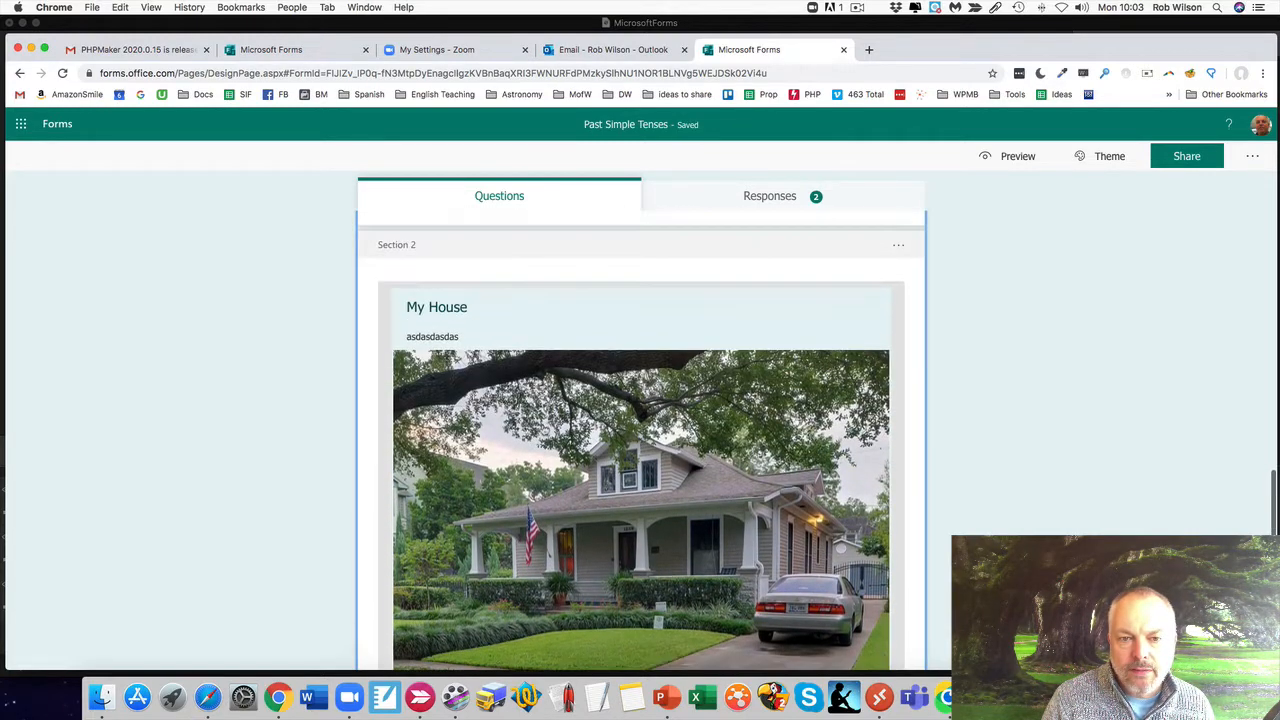
scroll(591, 416, down, 9)
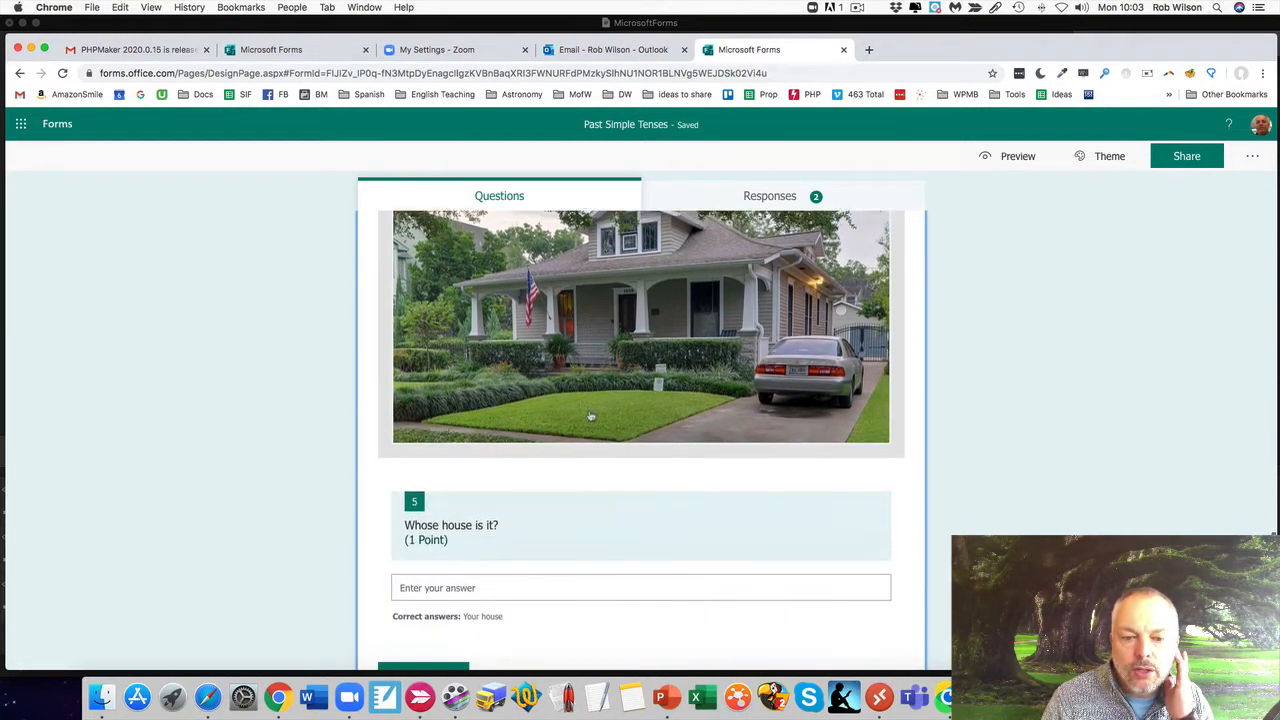
Step: Review the response summary of the "Past Simple Tenses" quiz, including the average score and the per-question charts
click(770, 196)
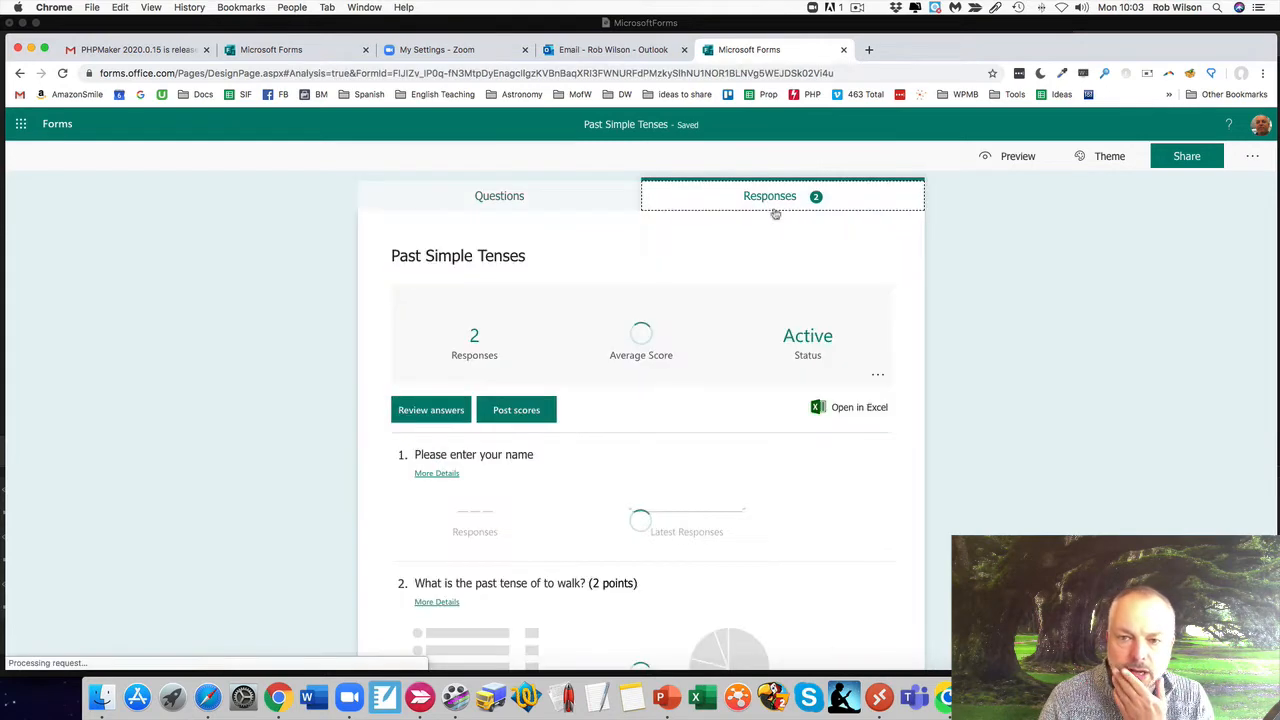
scroll(596, 420, down, 1)
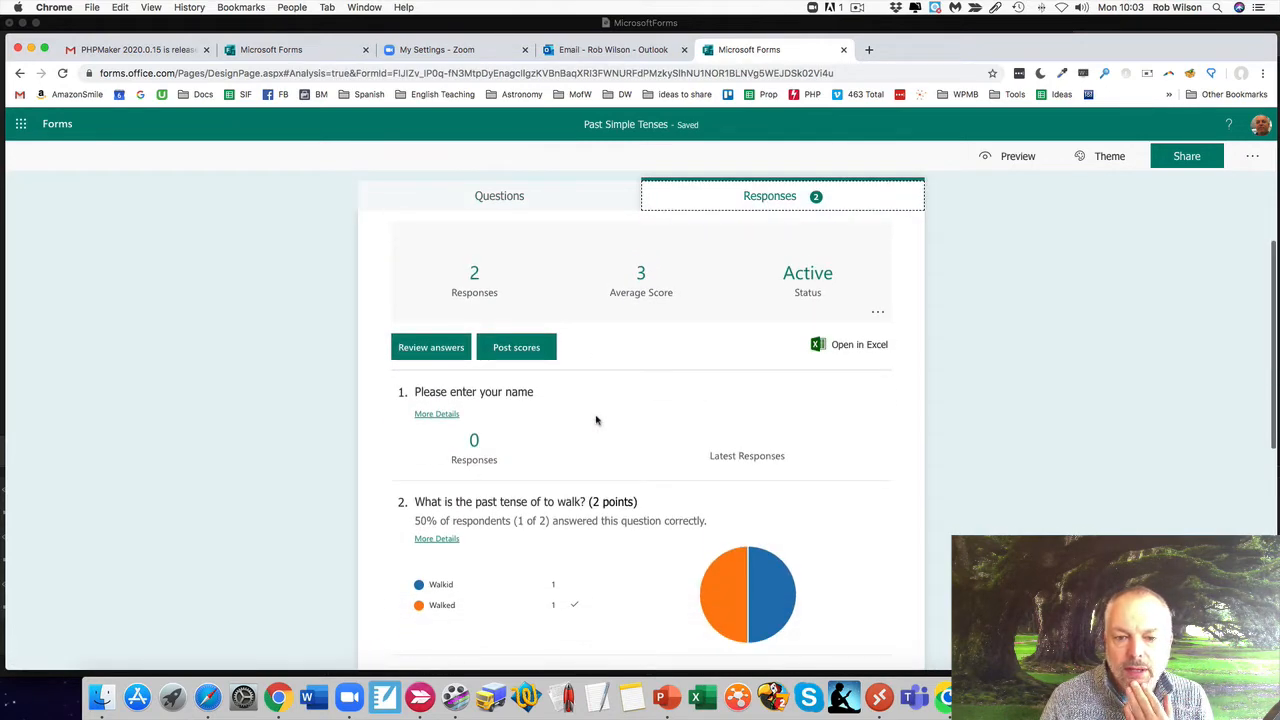
scroll(596, 420, down, 2)
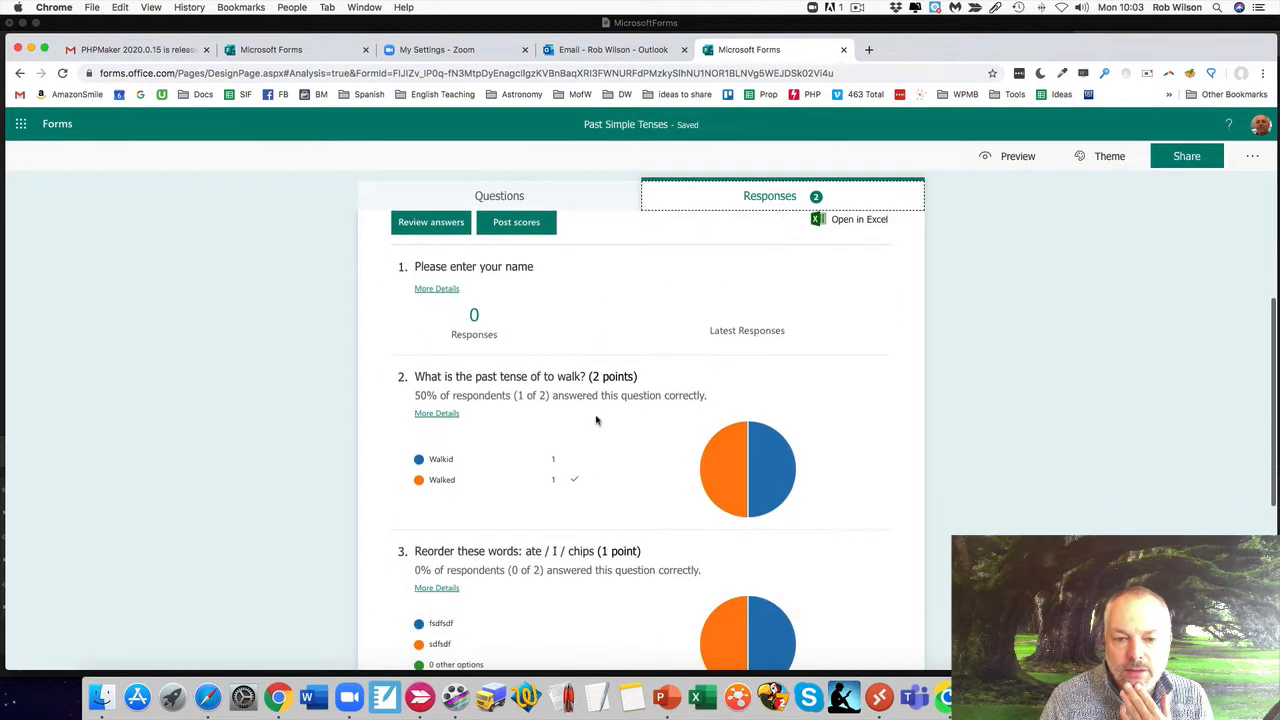
scroll(590, 418, up, 5)
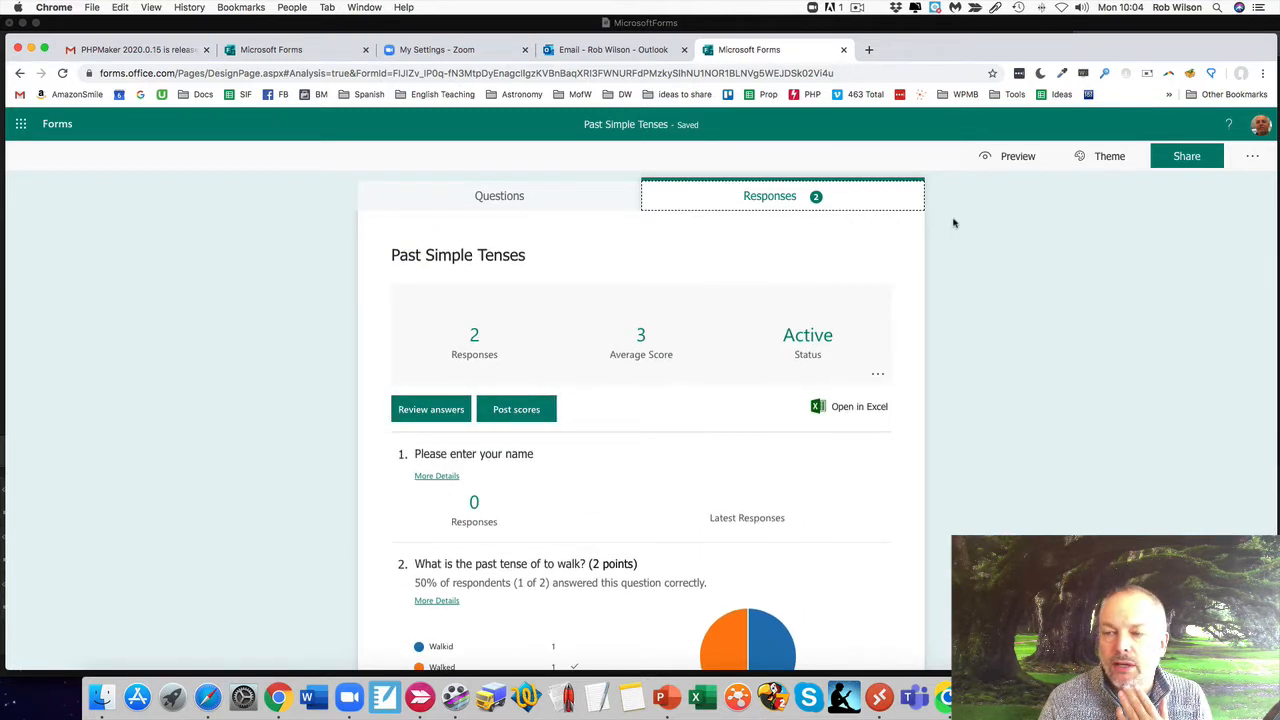
Step: Preview the quiz and try to continue to the next page with the required name question left empty
click(1006, 160)
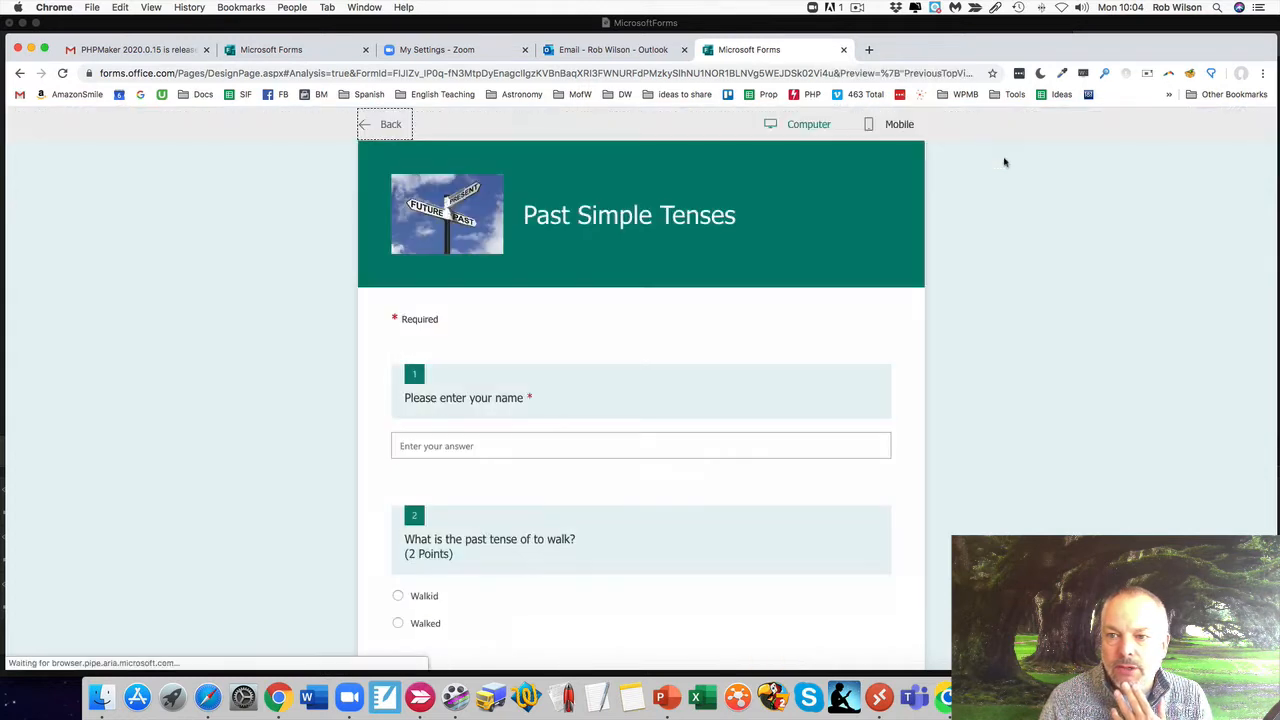
scroll(622, 405, down, 3)
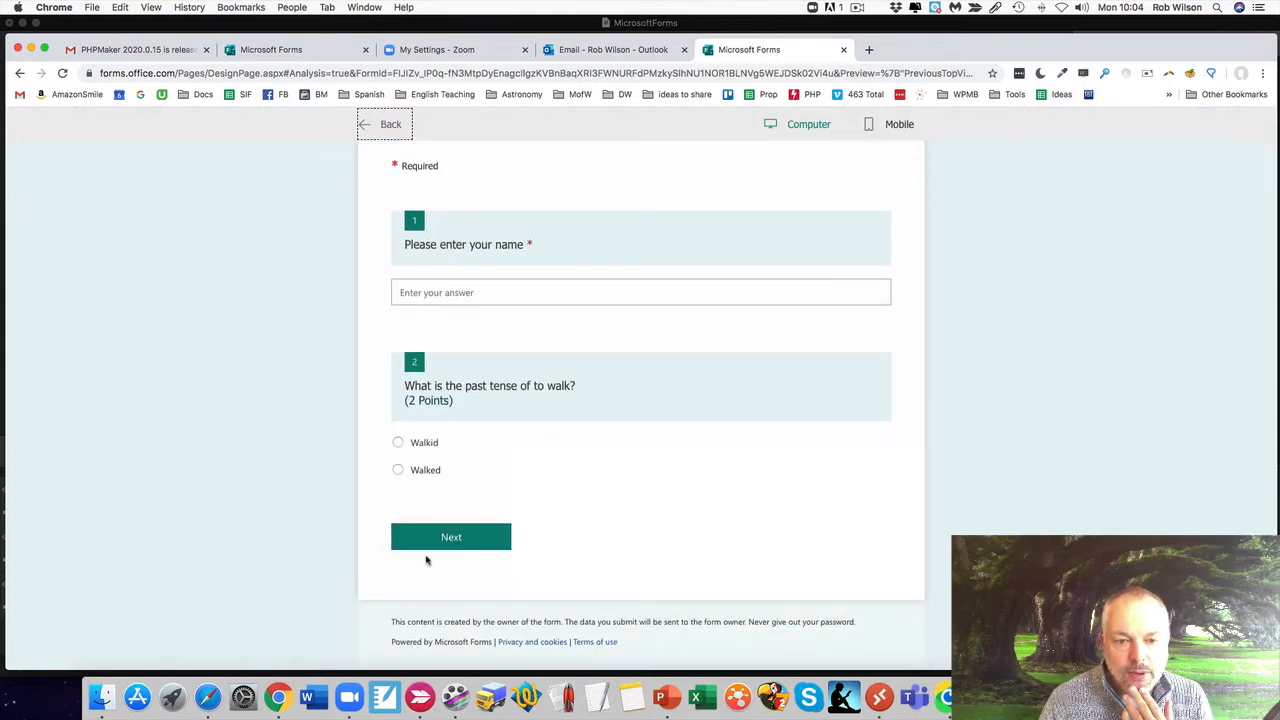
click(469, 545)
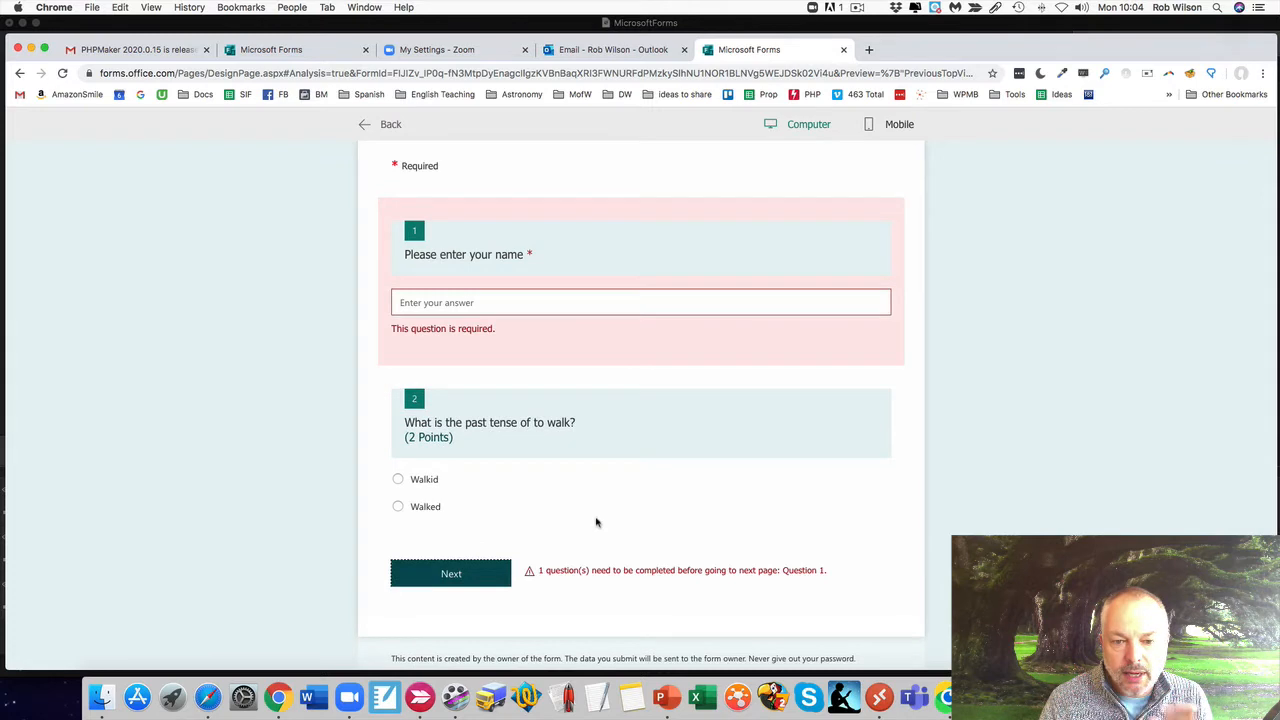
Step: Answer the required name question with "Test" and continue to the next page of the quiz
click(460, 304)
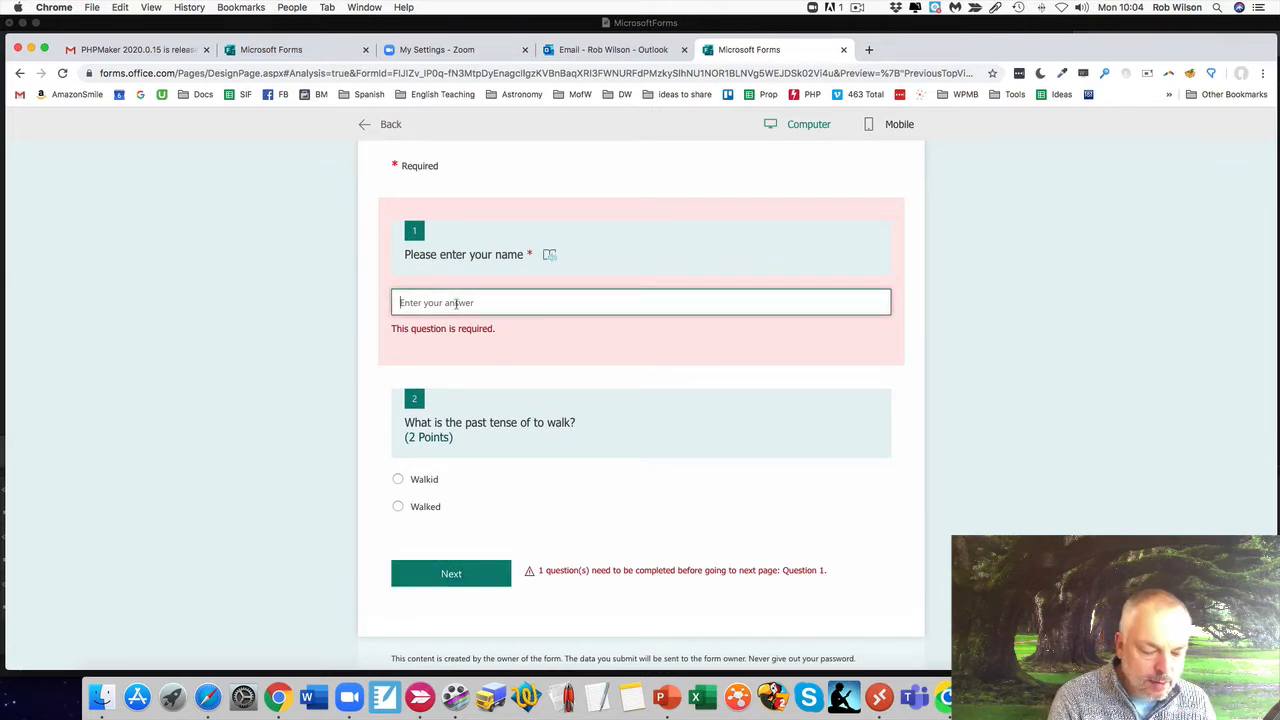
text(Test)
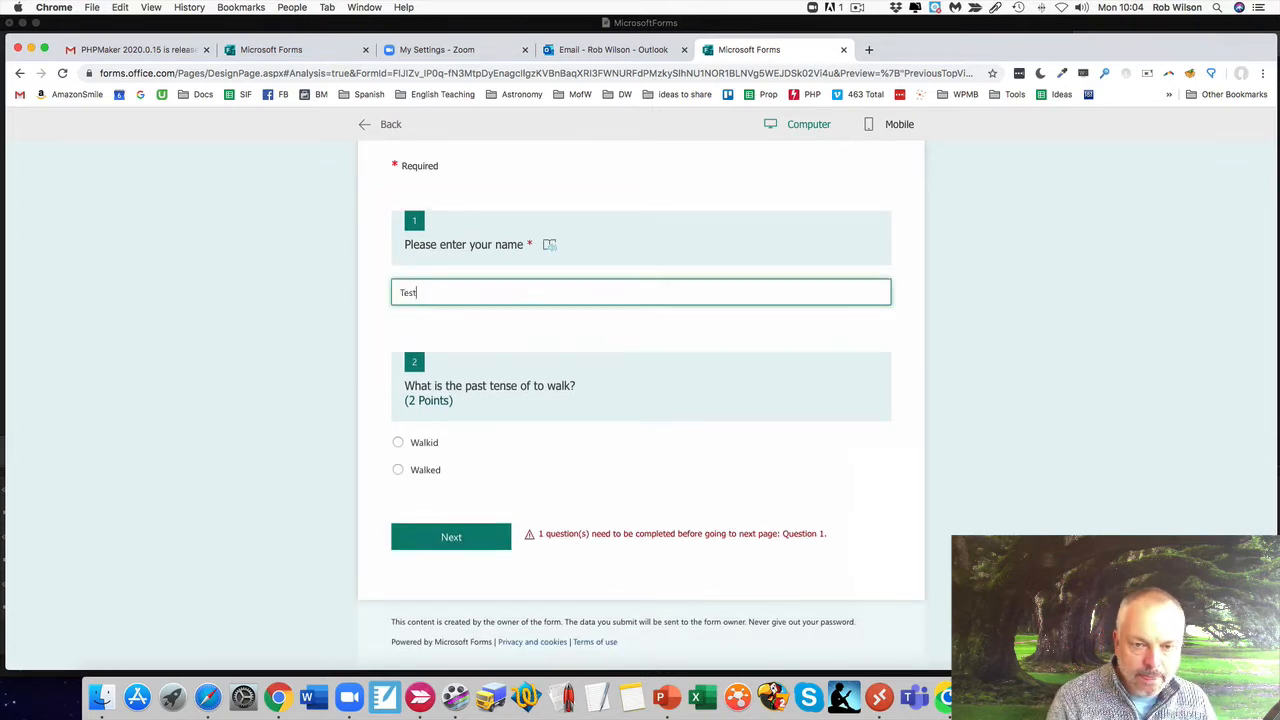
click(452, 547)
Step: Answer "Whose house is it?" with "asdasd", submit the response and view its results
scroll(746, 452, down, 5)
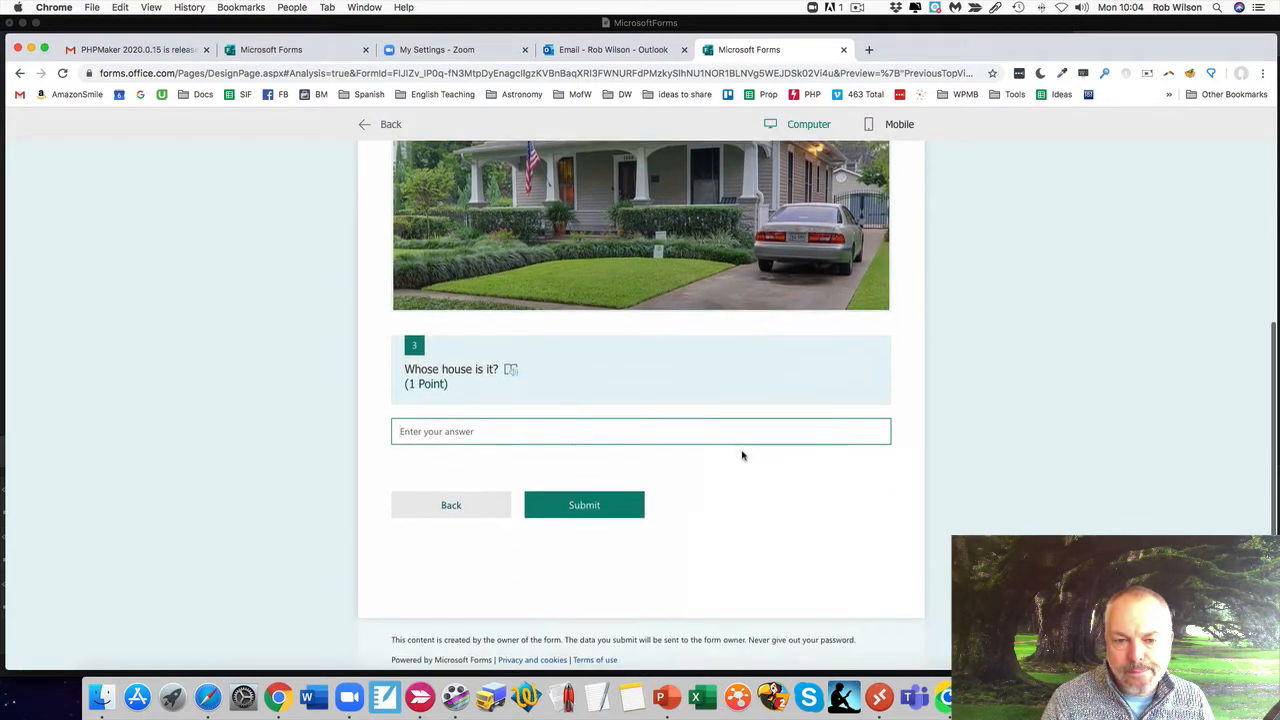
click(591, 423)
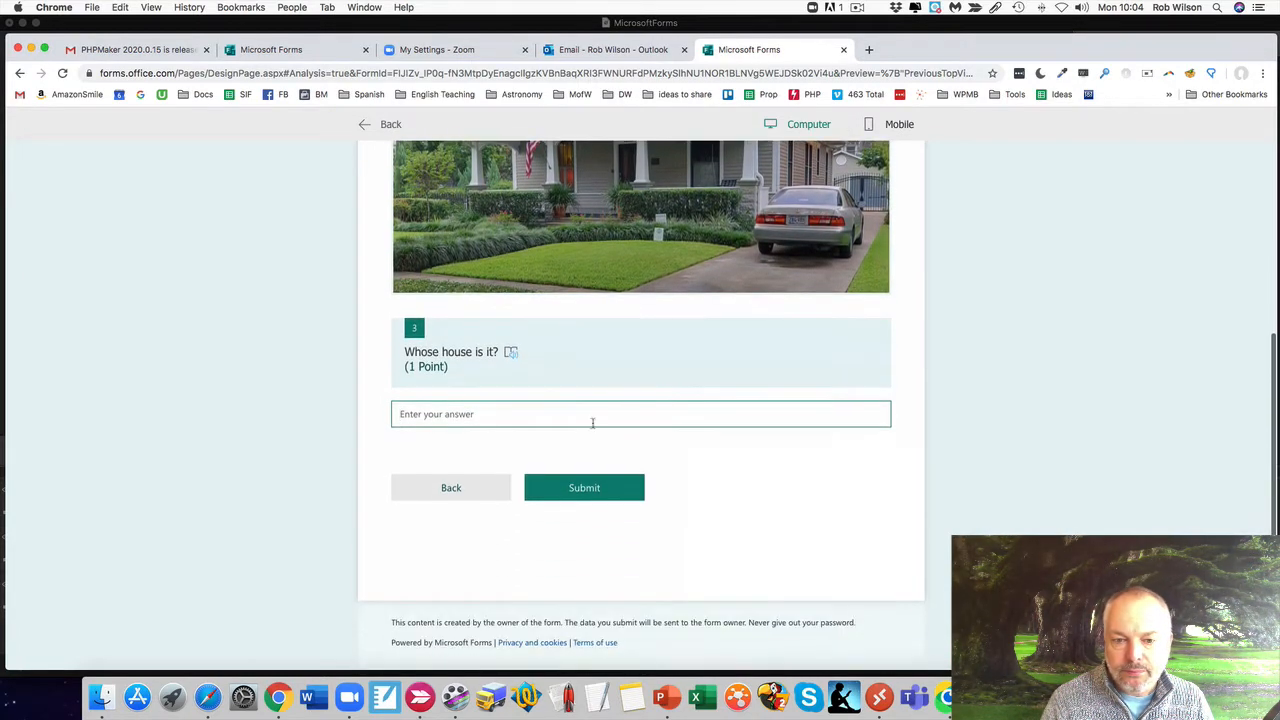
text(asdasd)
click(605, 490)
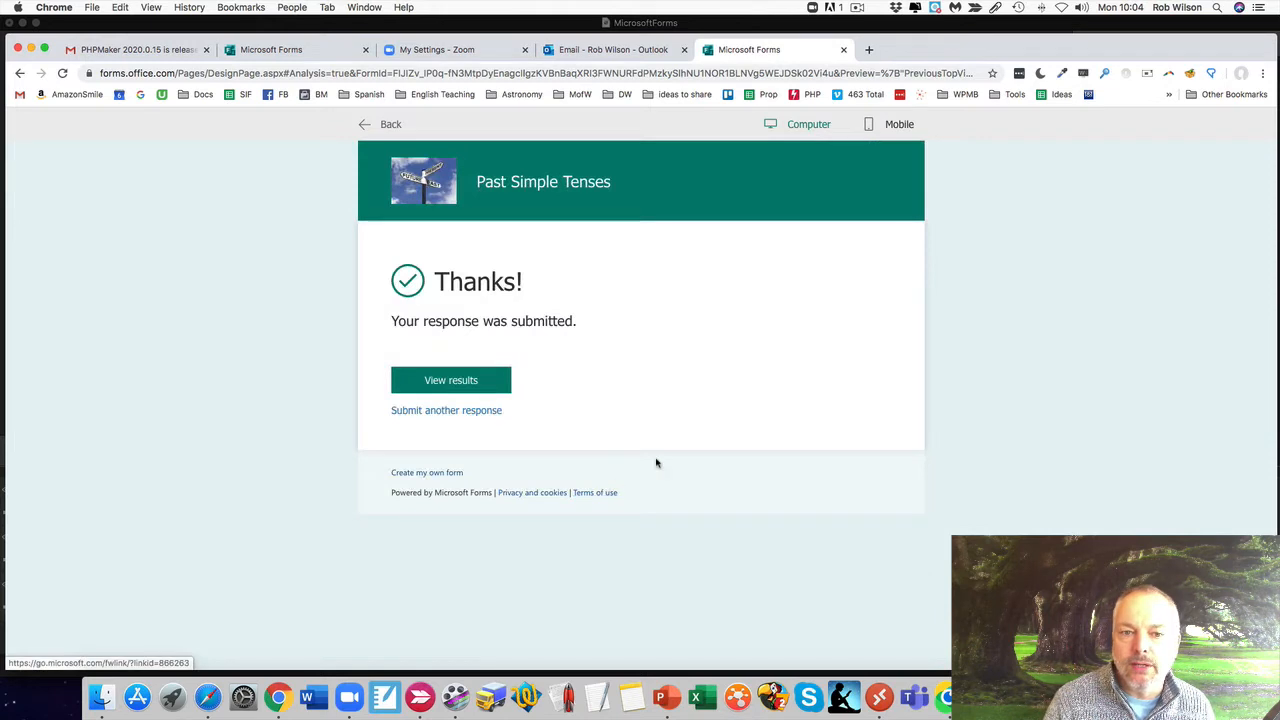
click(461, 384)
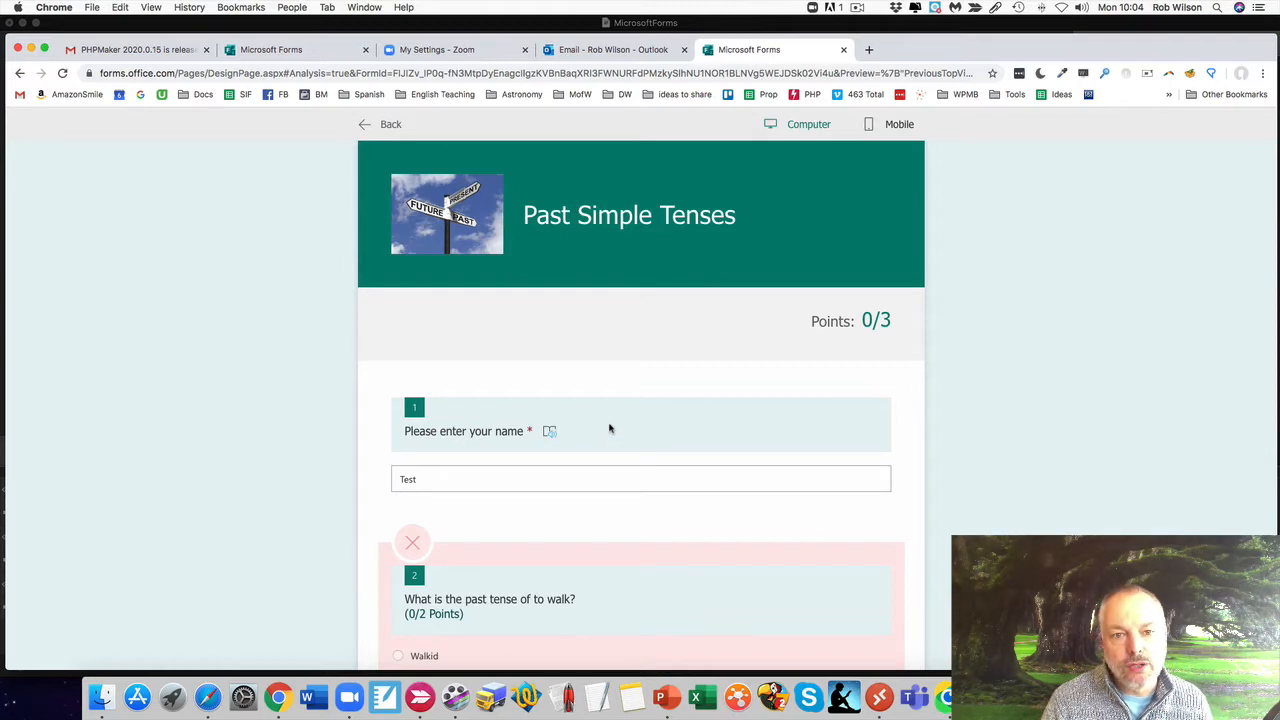
click(857, 7)
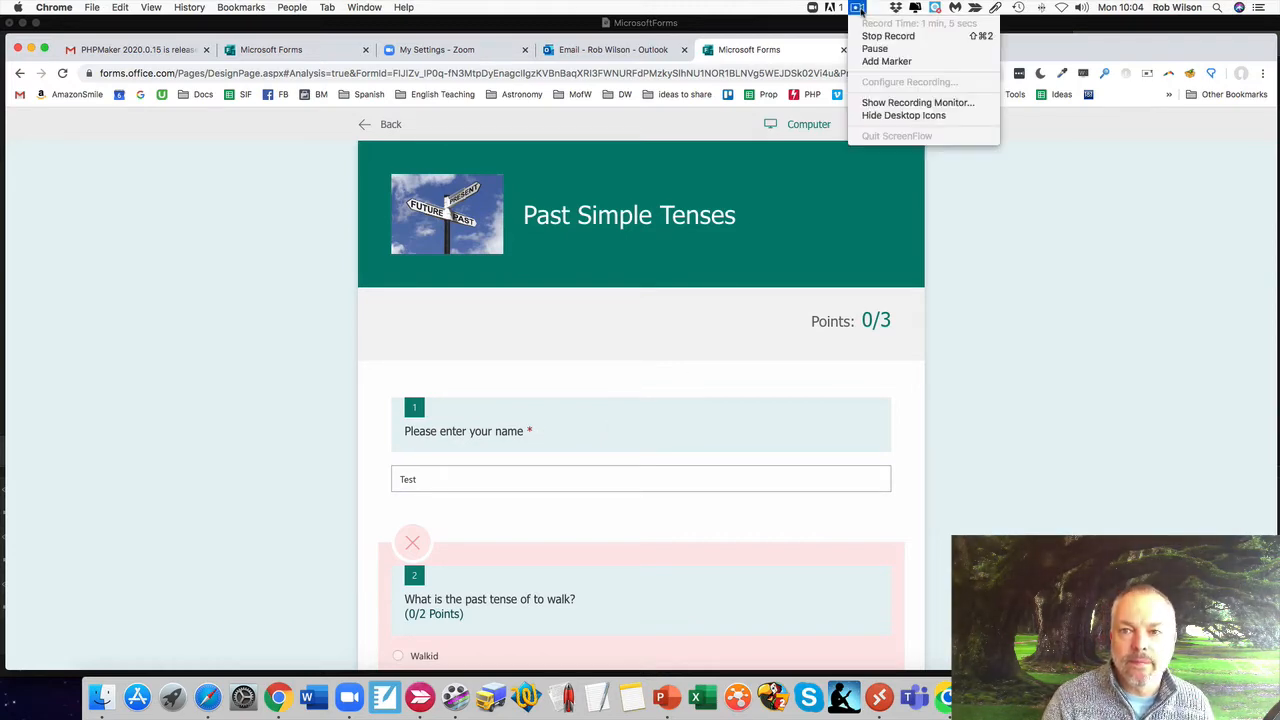
click(872, 41)
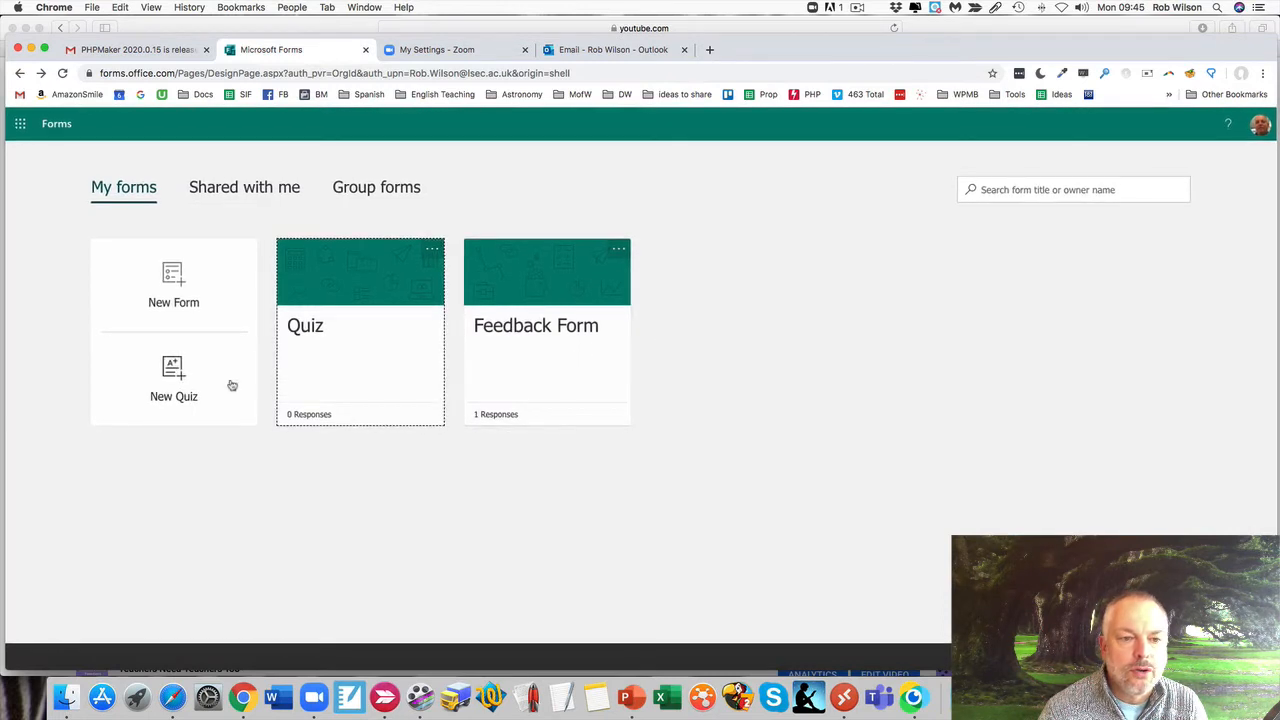
Step: Create a new quiz and title it "Past Simple Tenses"
click(175, 390)
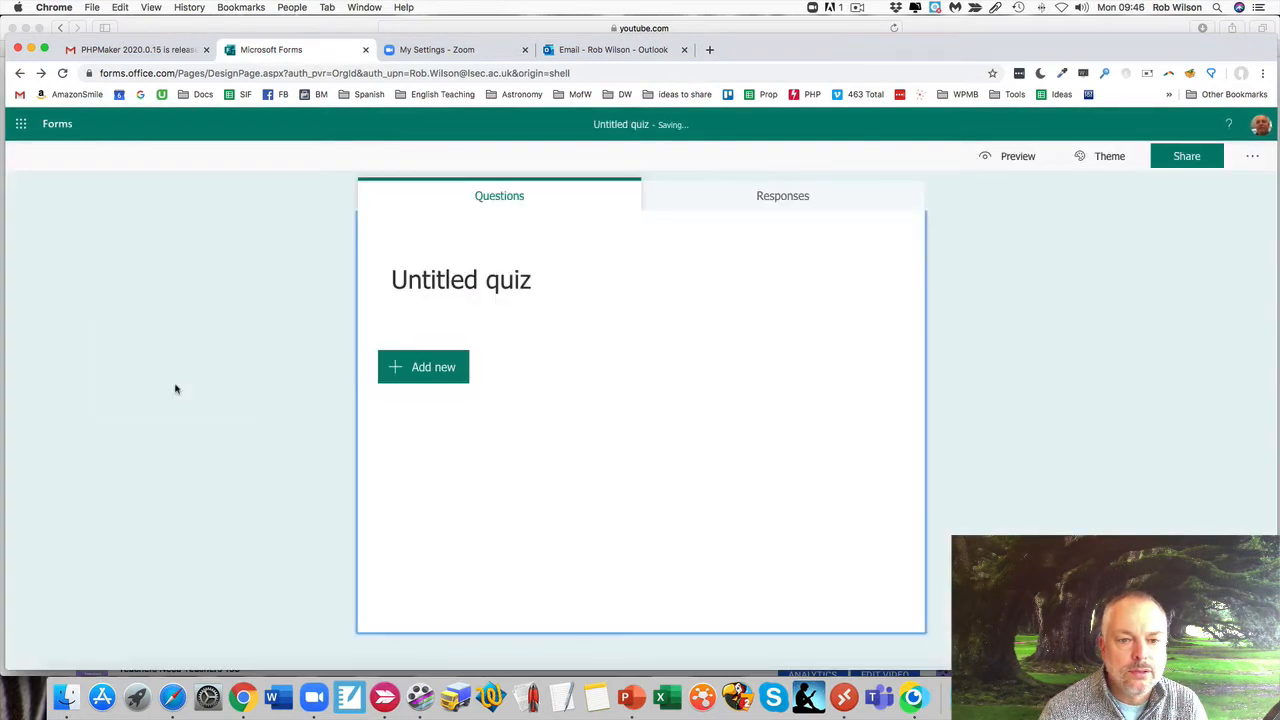
click(540, 282)
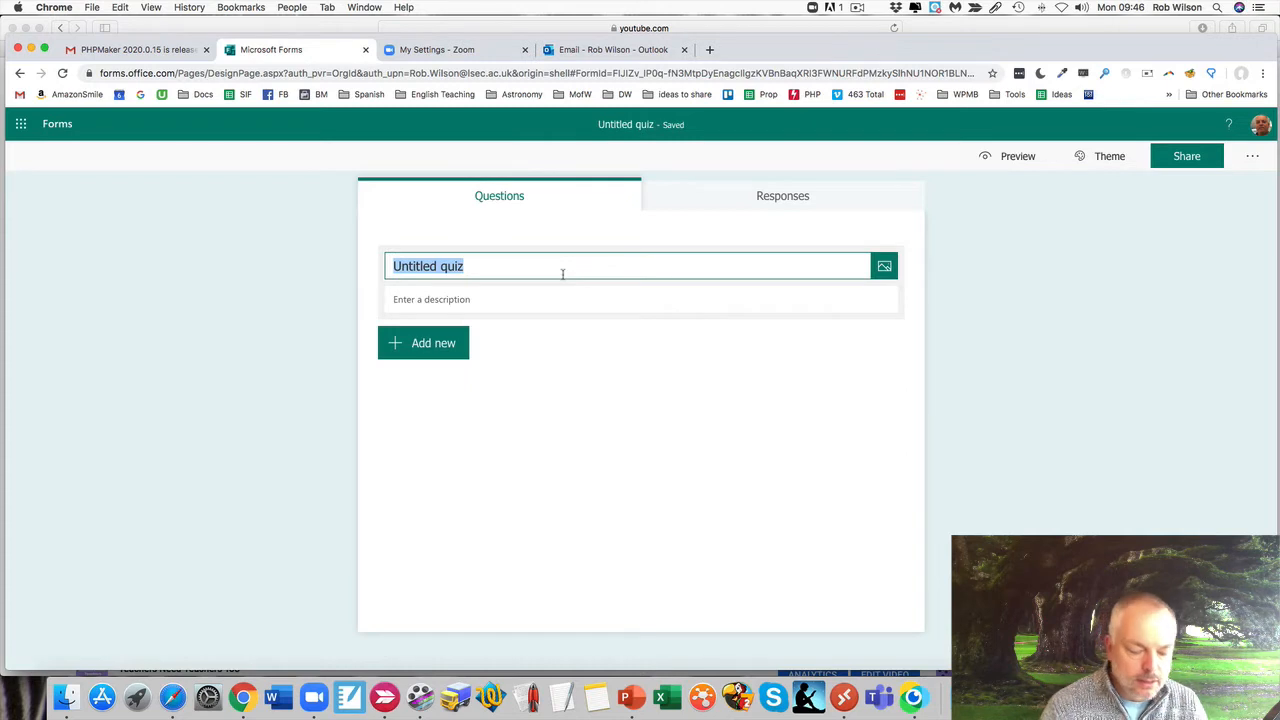
text(Pas)
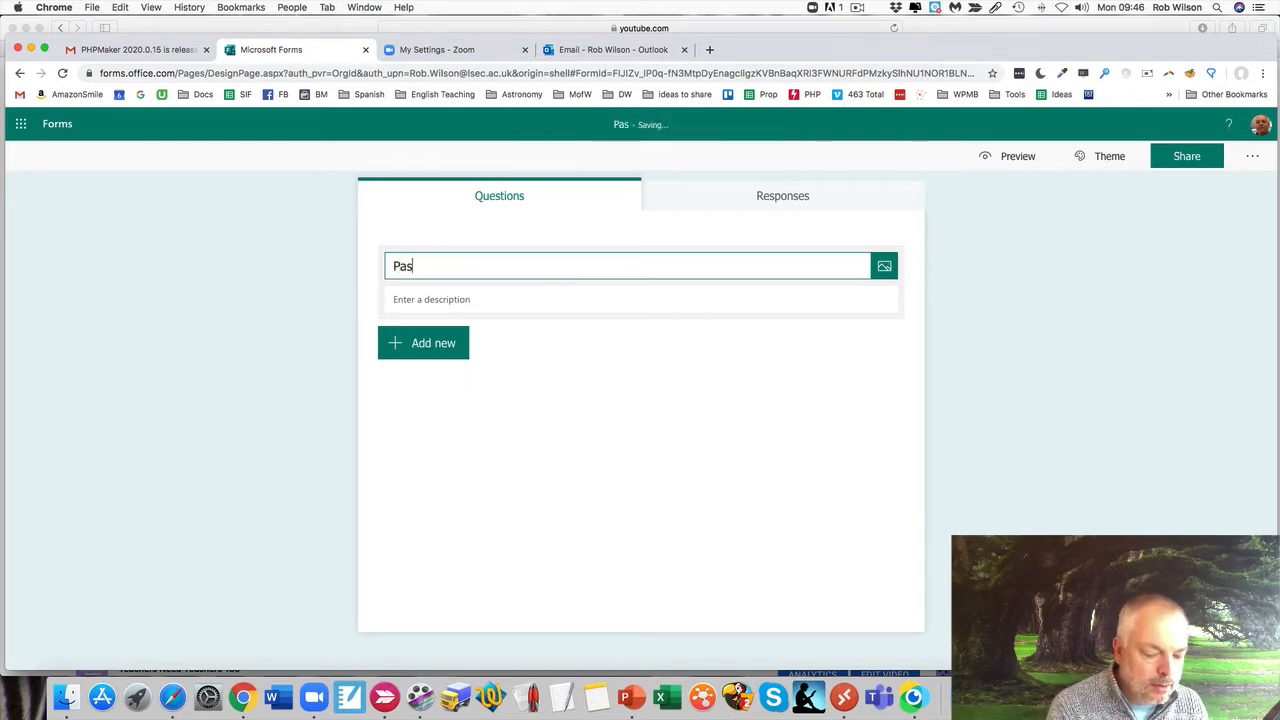
key(BackSpace)
key(BackSpace)
key(BackSpace)
text(Past)
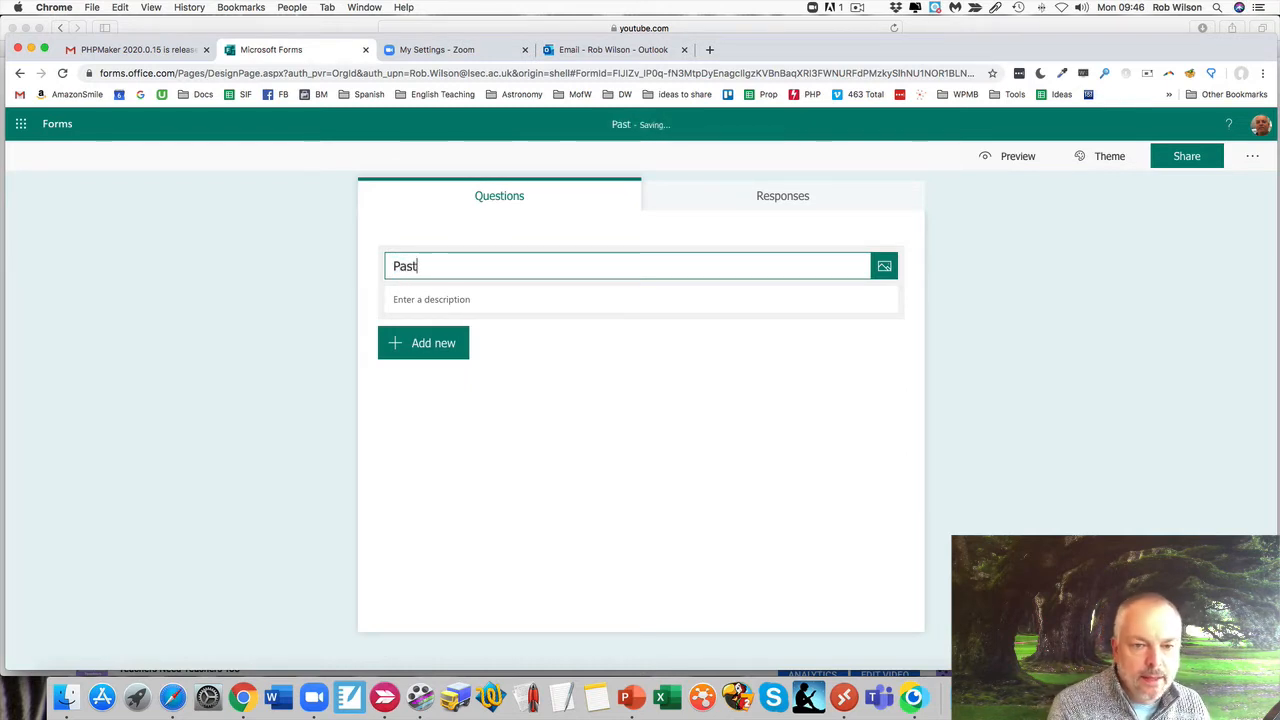
text( Simple Tenses)
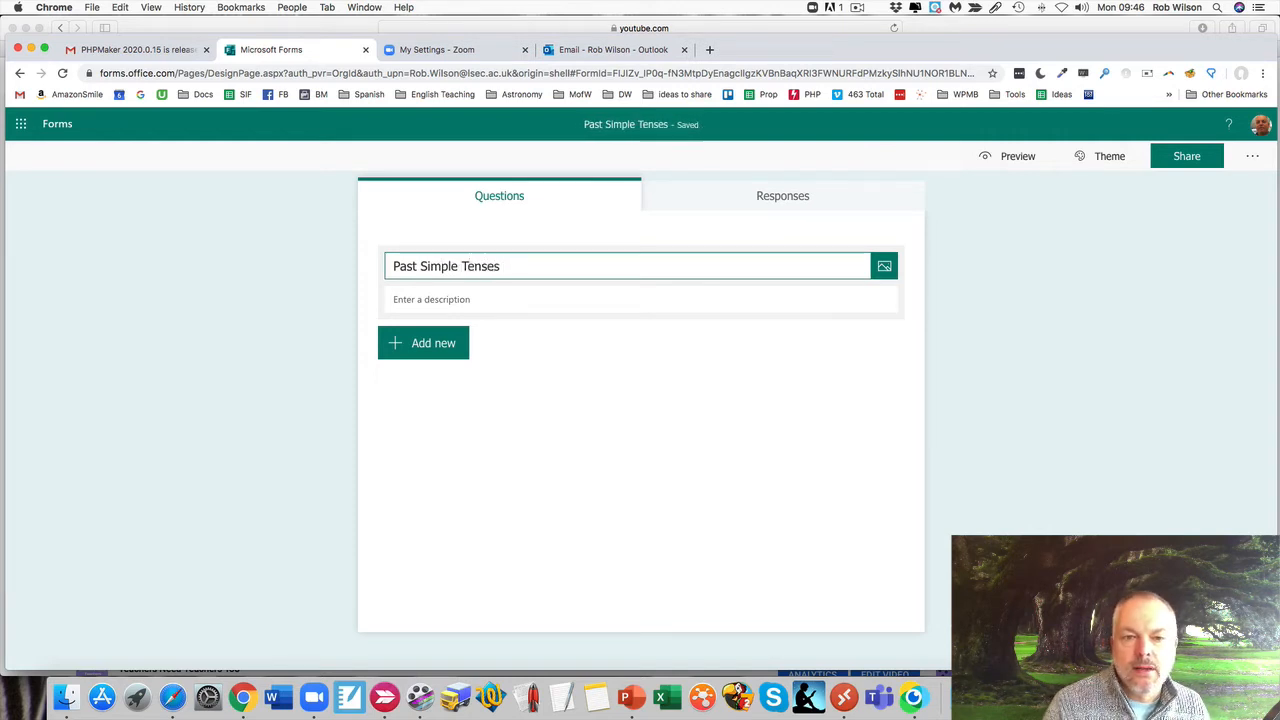
click(514, 302)
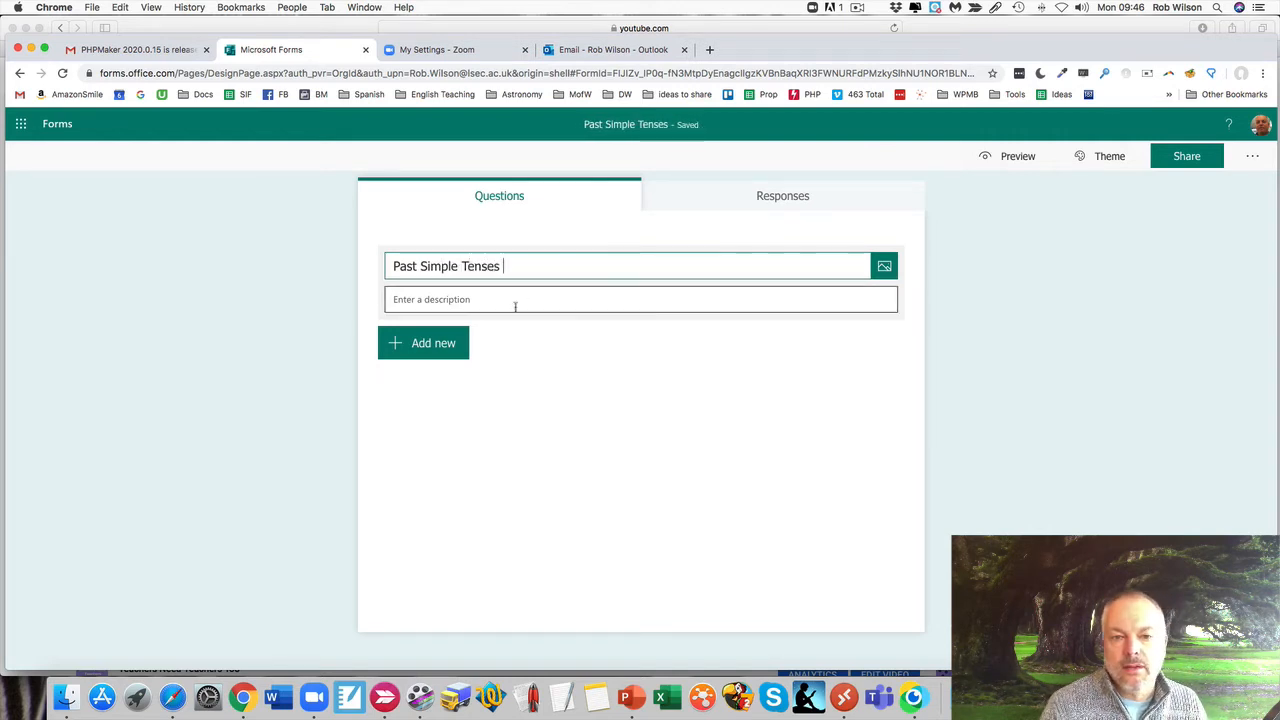
Step: Search Bing images for "past" and add the Future/Present/Past signpost against a blue sky as the quiz title image
click(884, 266)
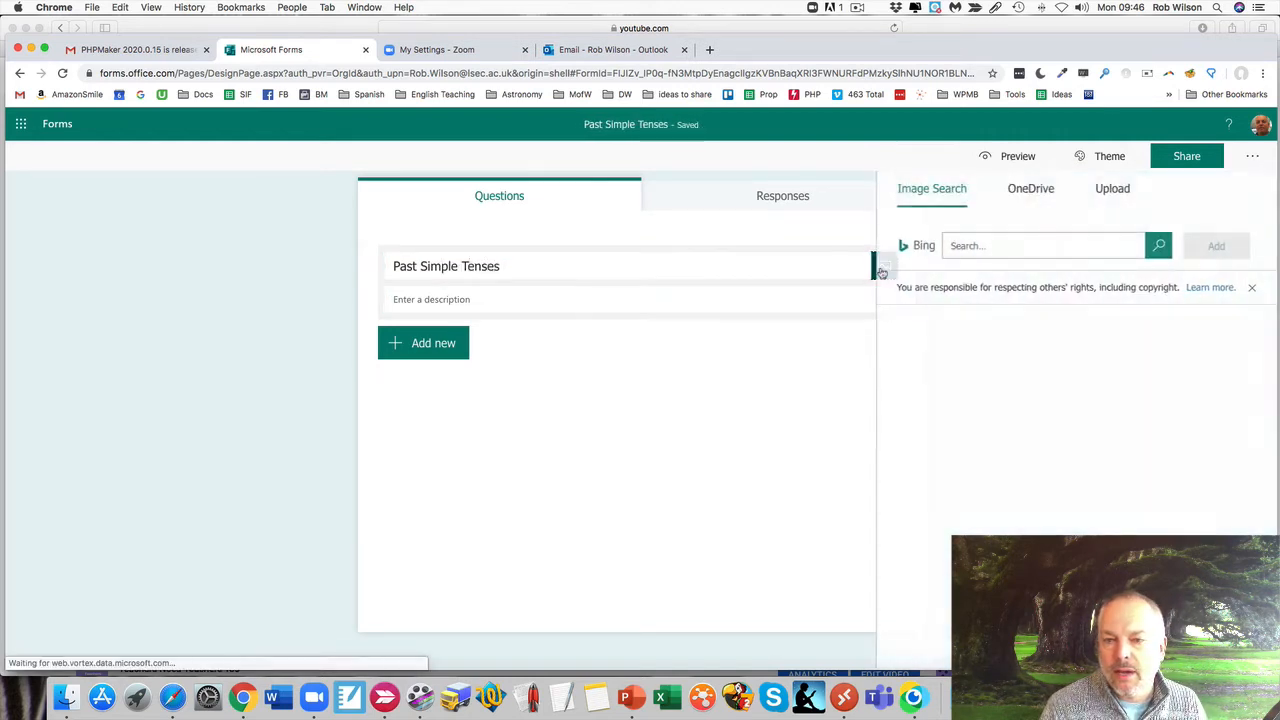
click(1035, 246)
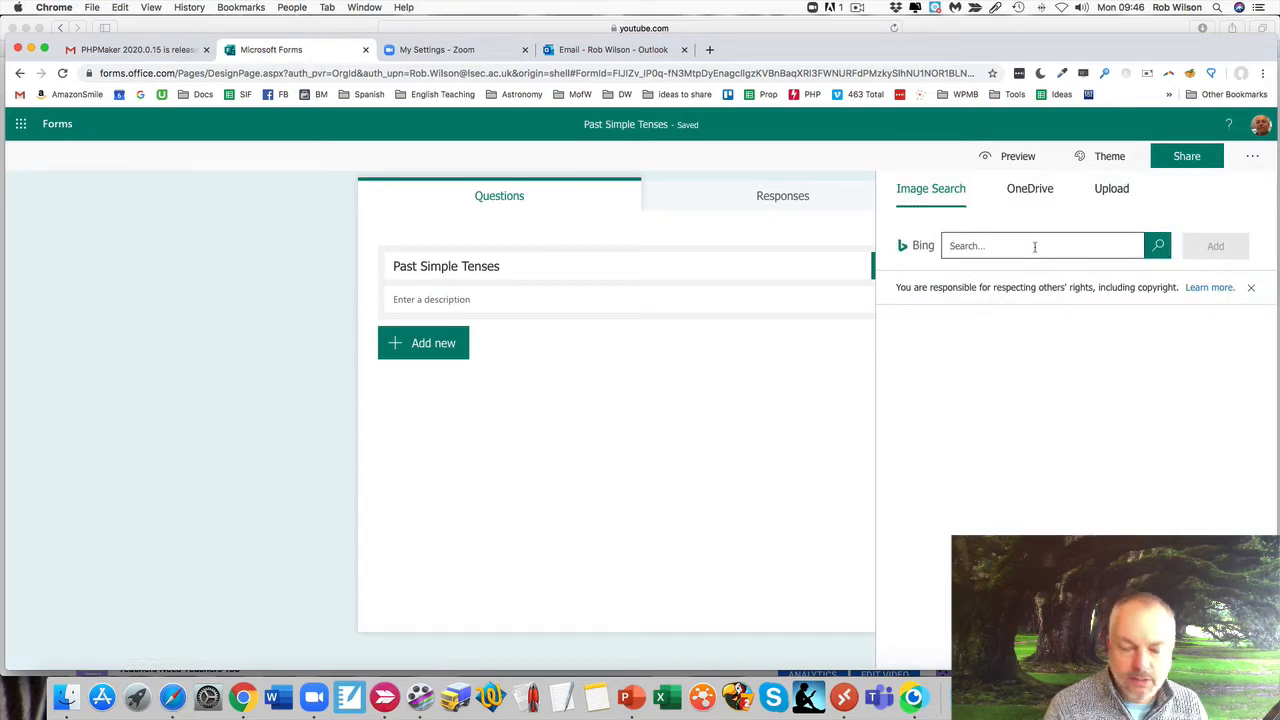
text(past)
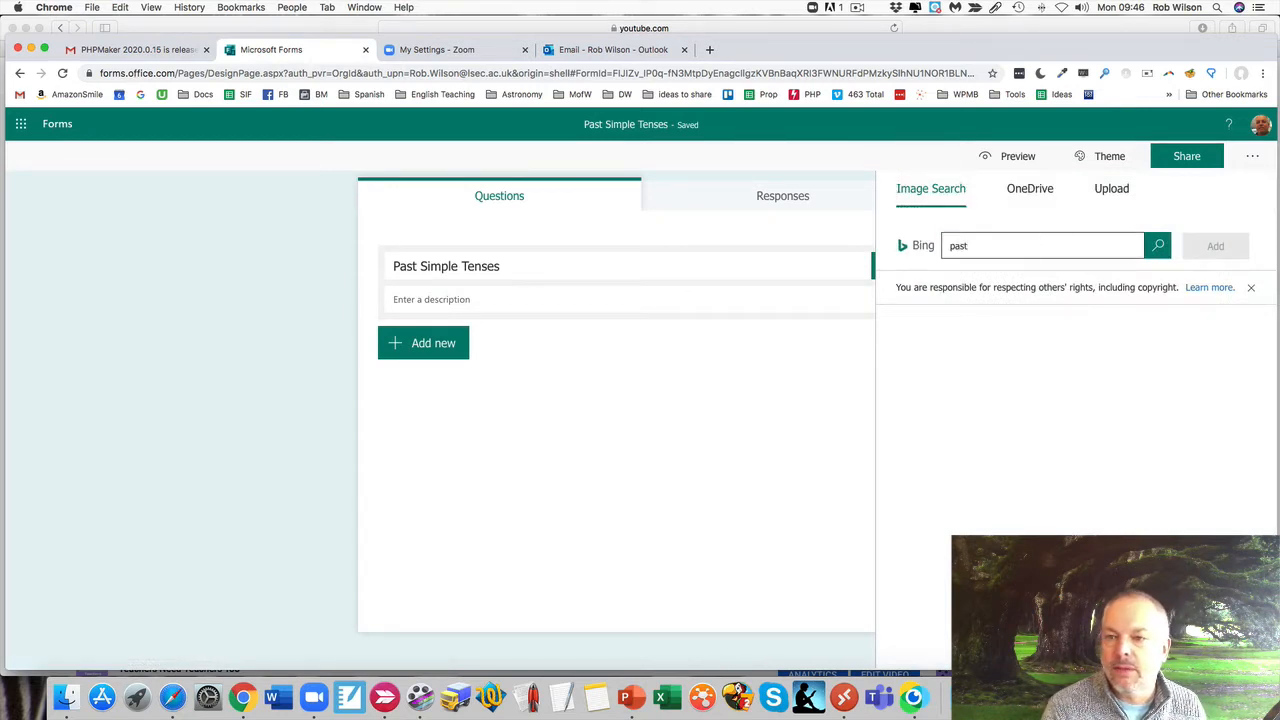
key(Return)
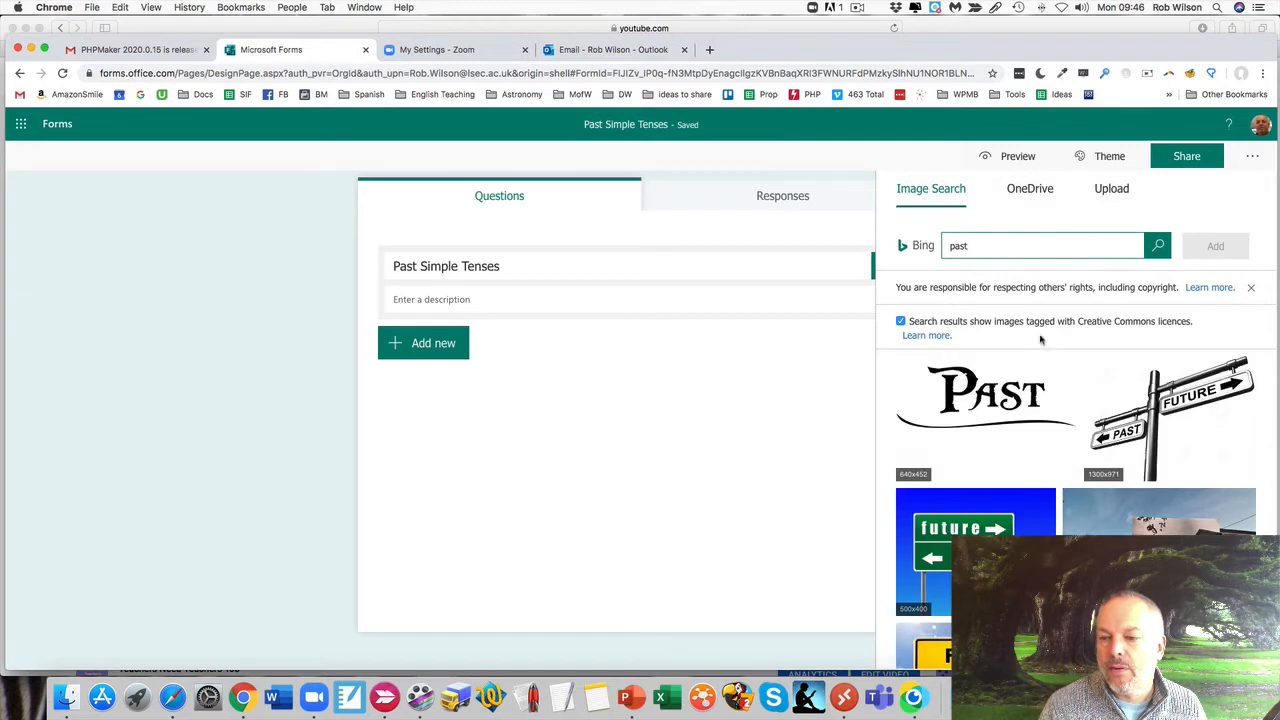
scroll(1093, 474, down, 1)
click(1150, 482)
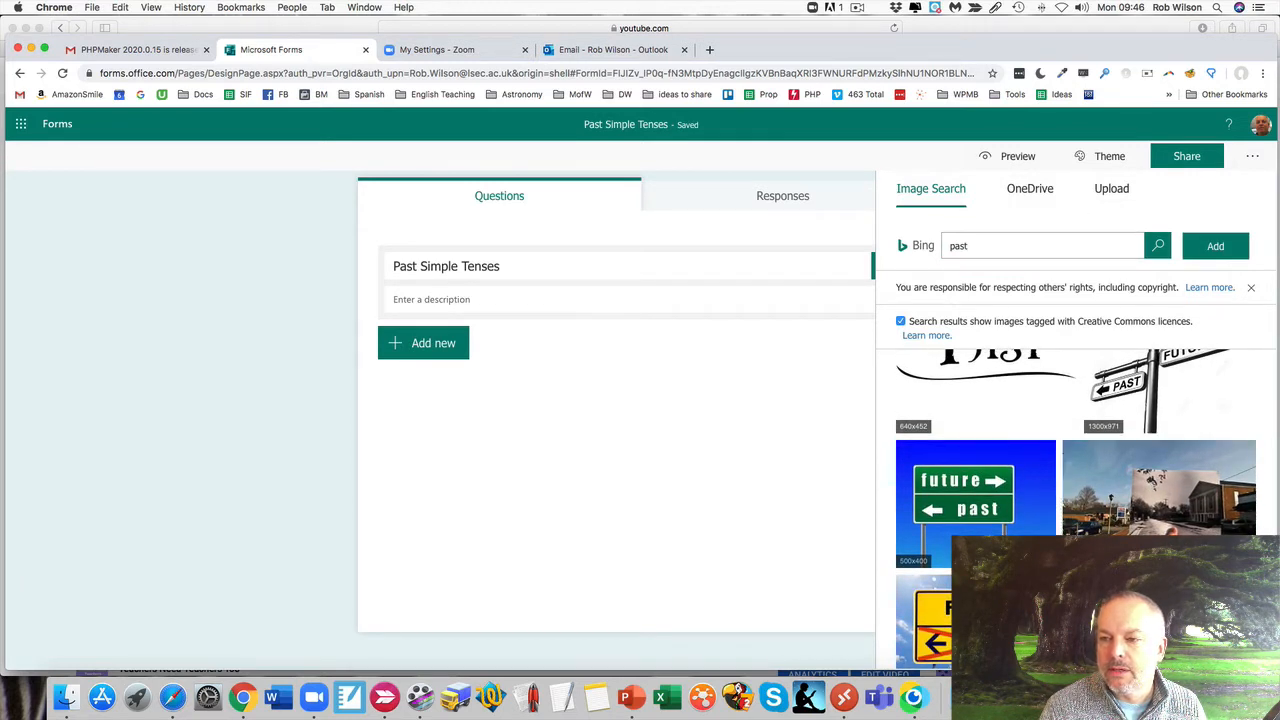
scroll(1130, 480, down, 2)
click(1136, 492)
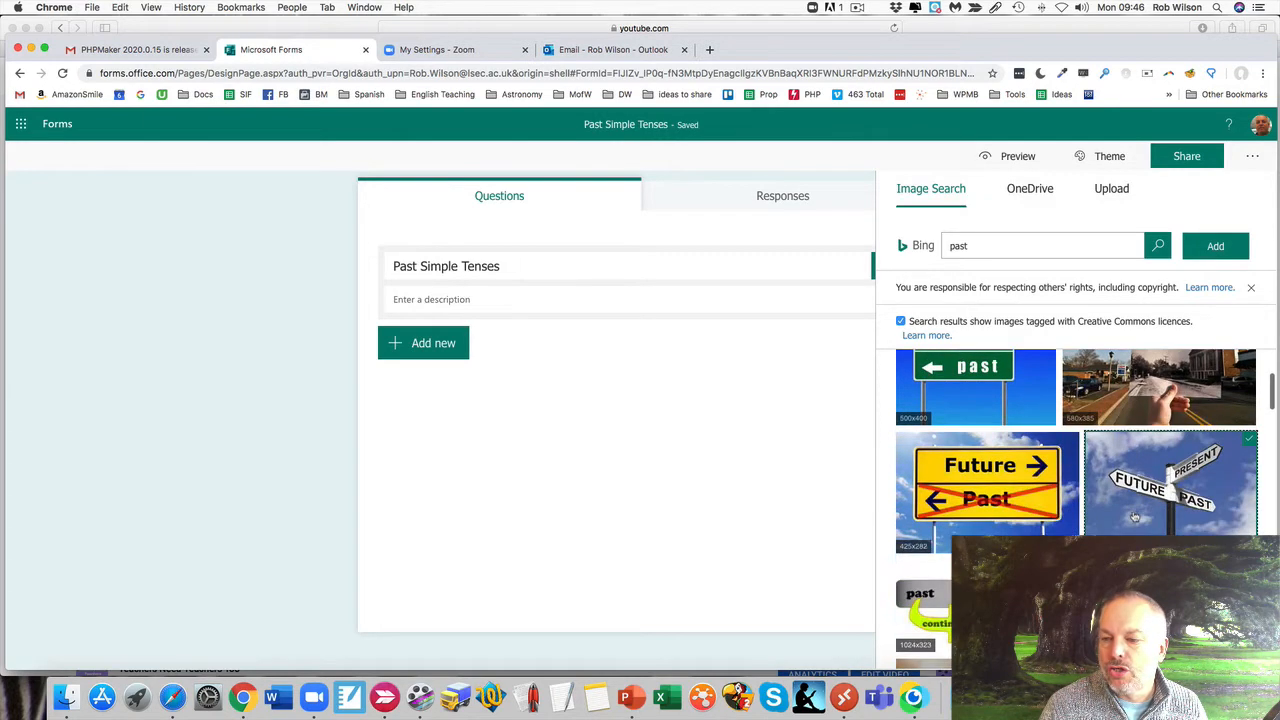
click(1218, 246)
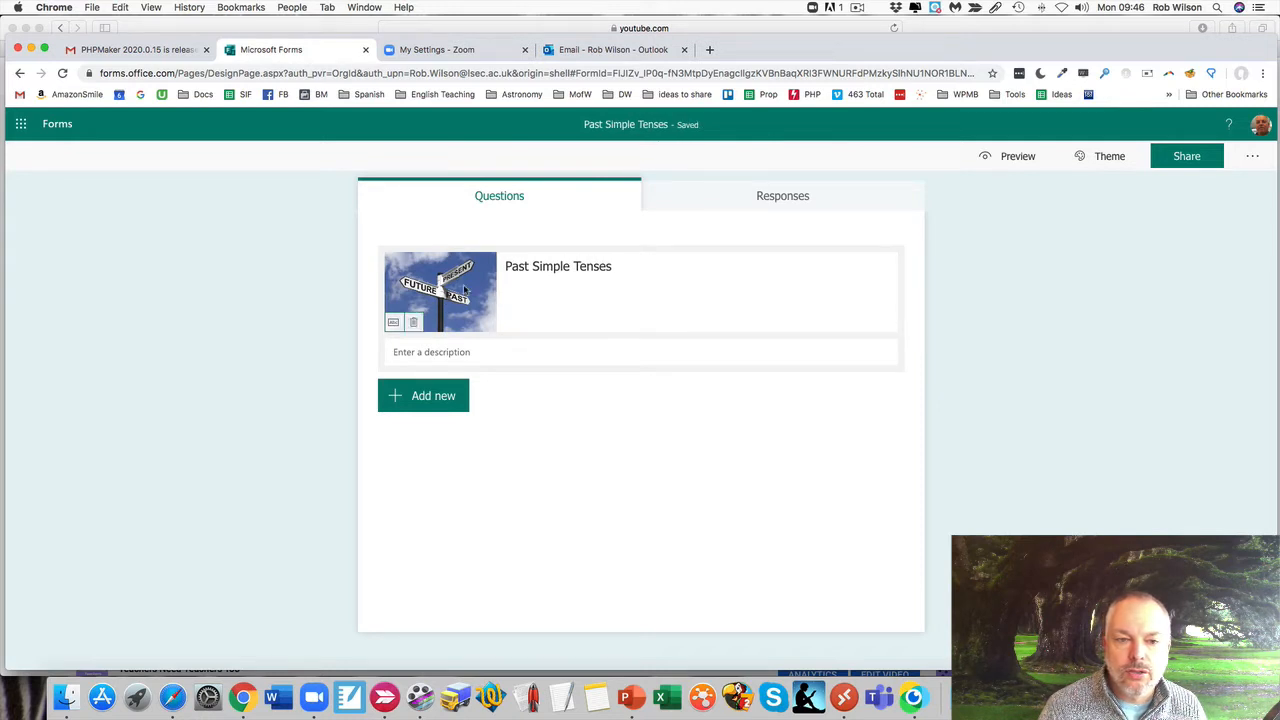
click(393, 322)
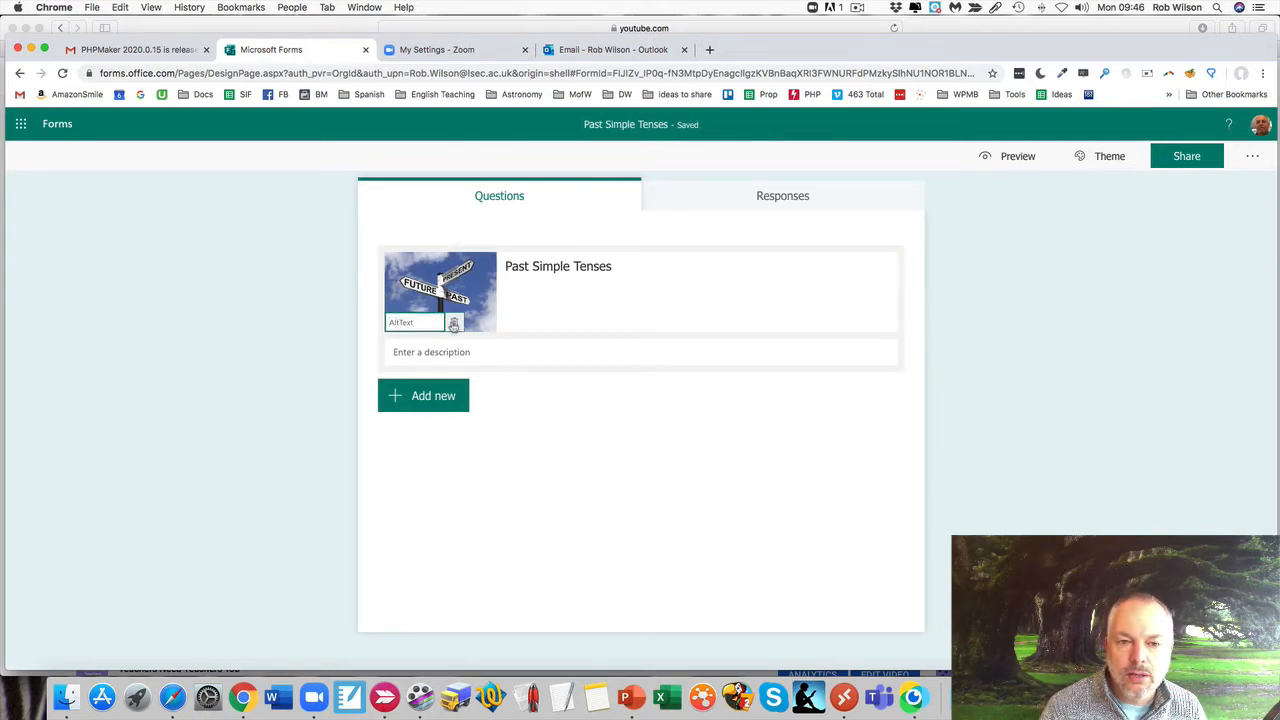
click(462, 291)
click(583, 303)
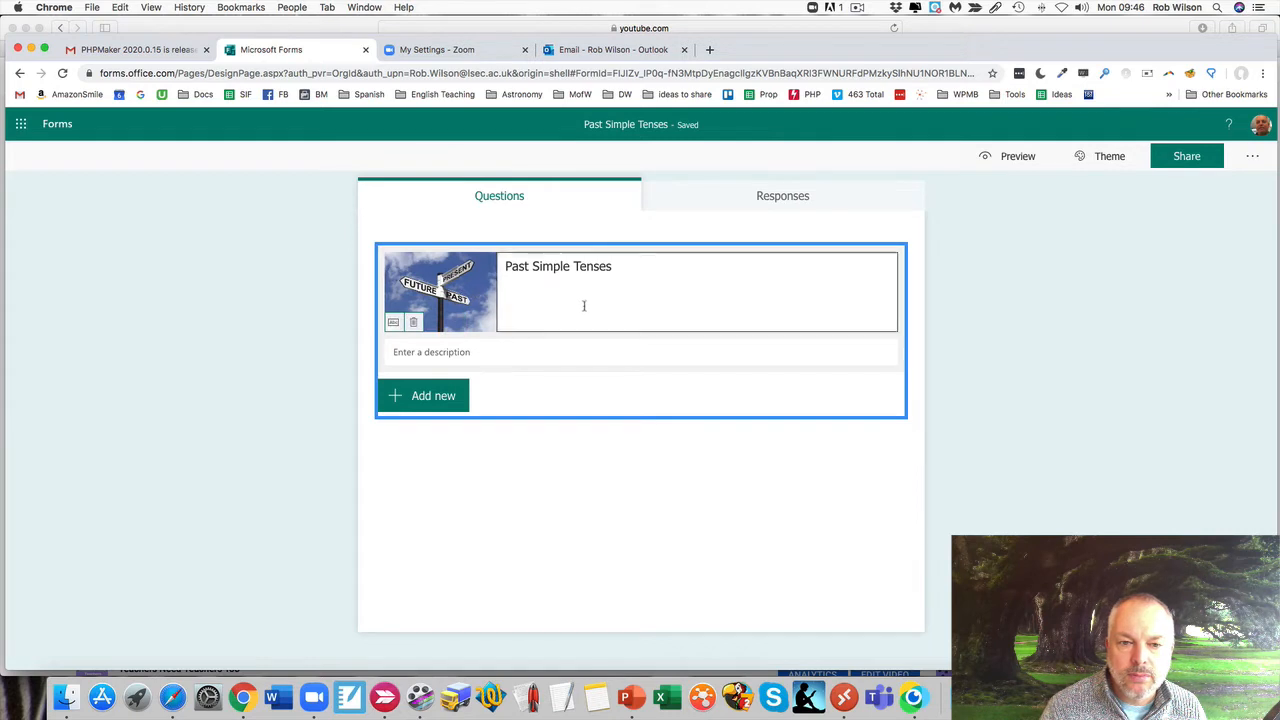
triple_click(577, 306)
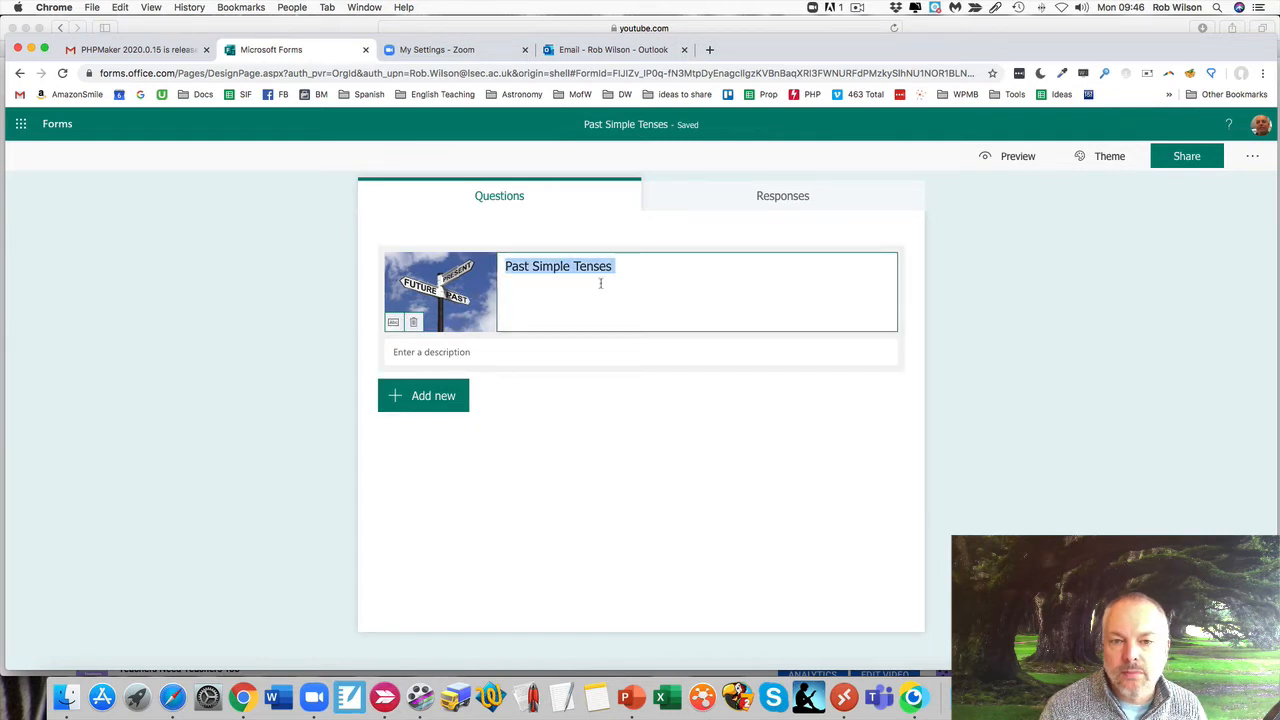
click(640, 271)
click(488, 357)
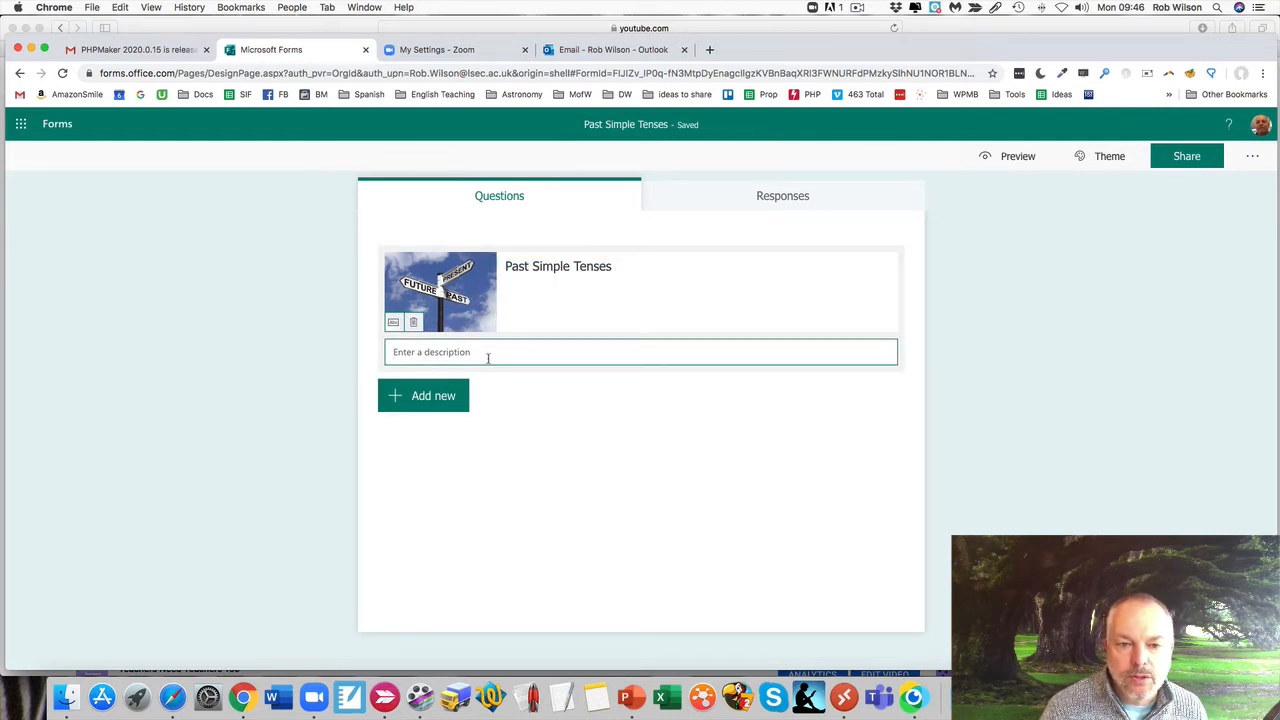
Step: Add a Choice question reading "What is the past tense of to walk?"
click(448, 403)
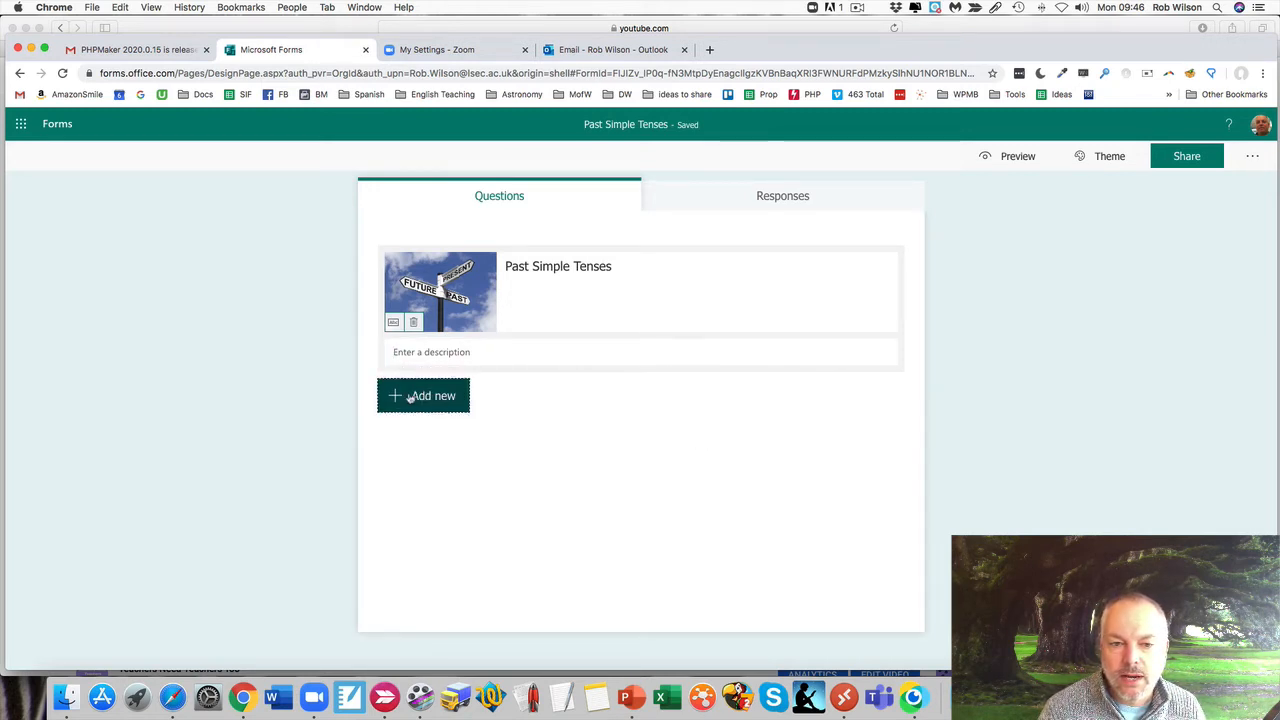
click(417, 397)
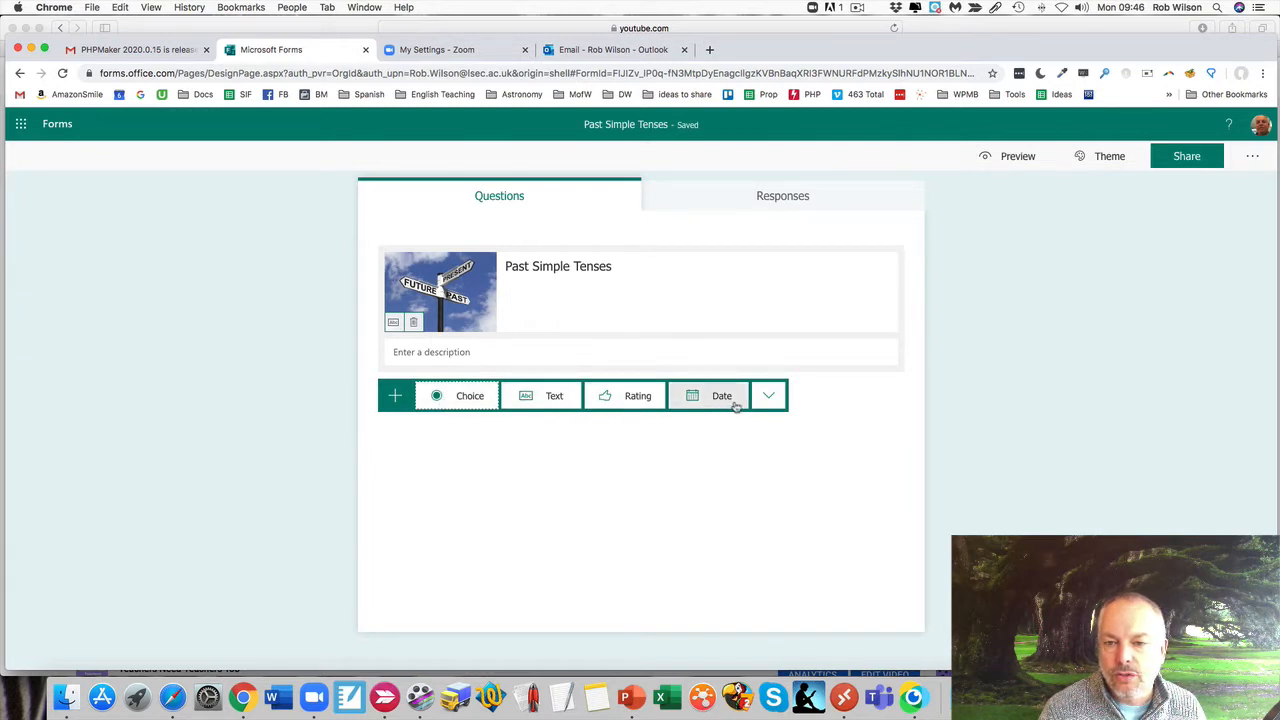
click(767, 398)
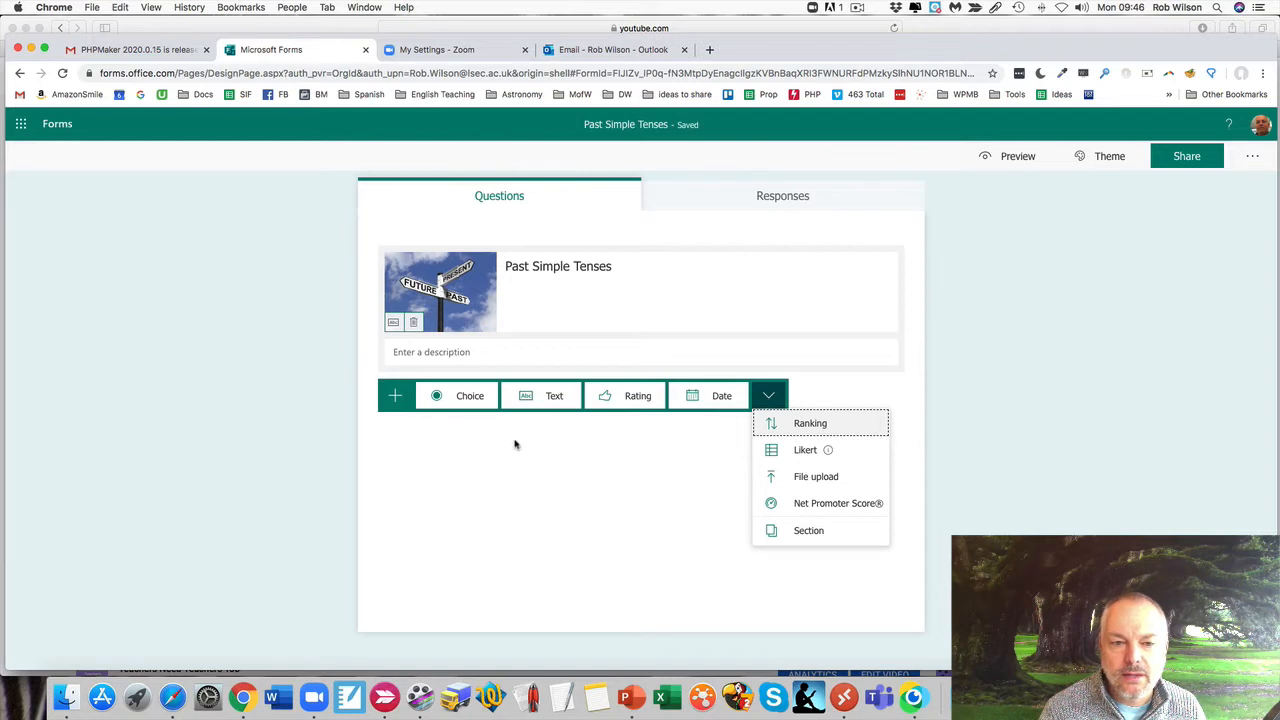
click(459, 398)
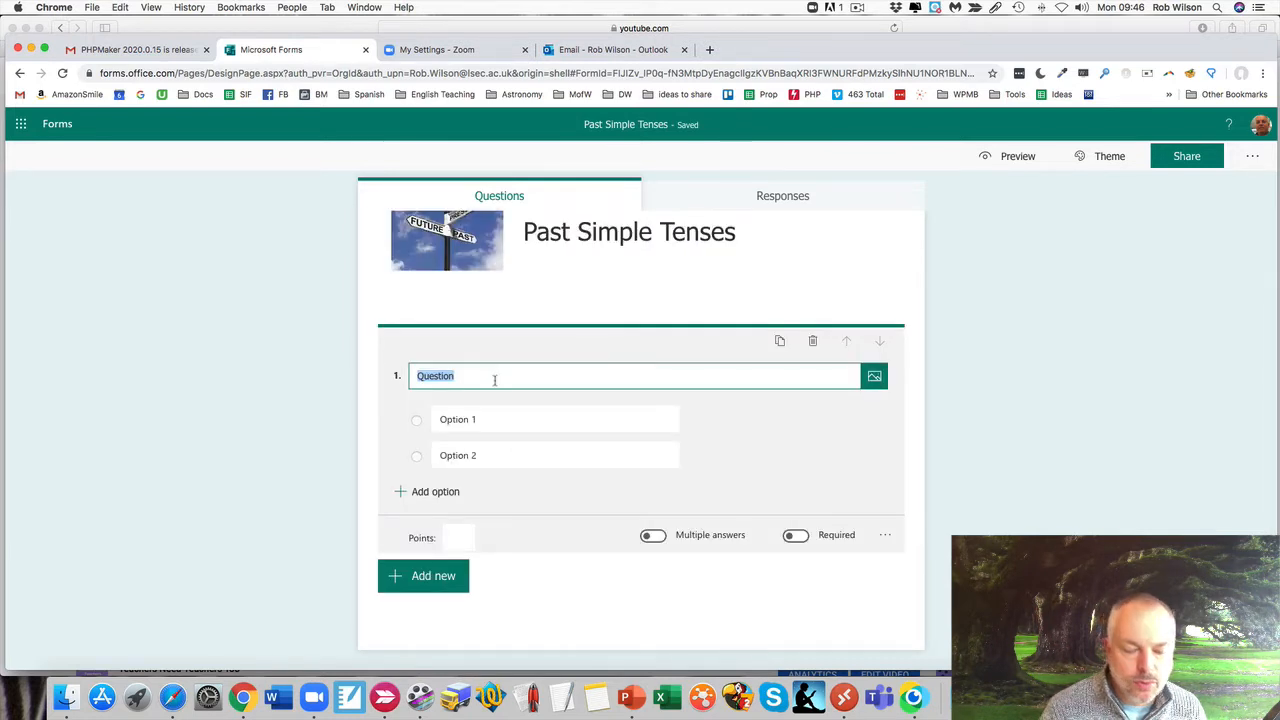
text(What is the past tense of)
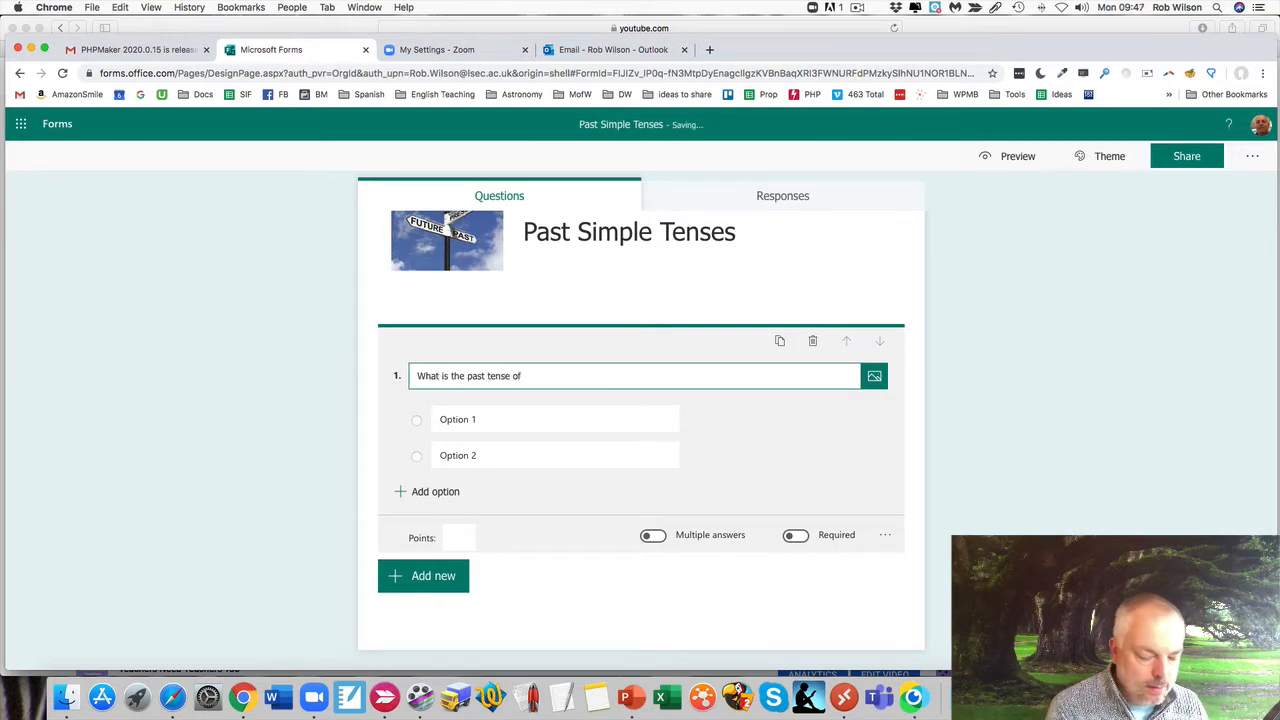
text( walk)
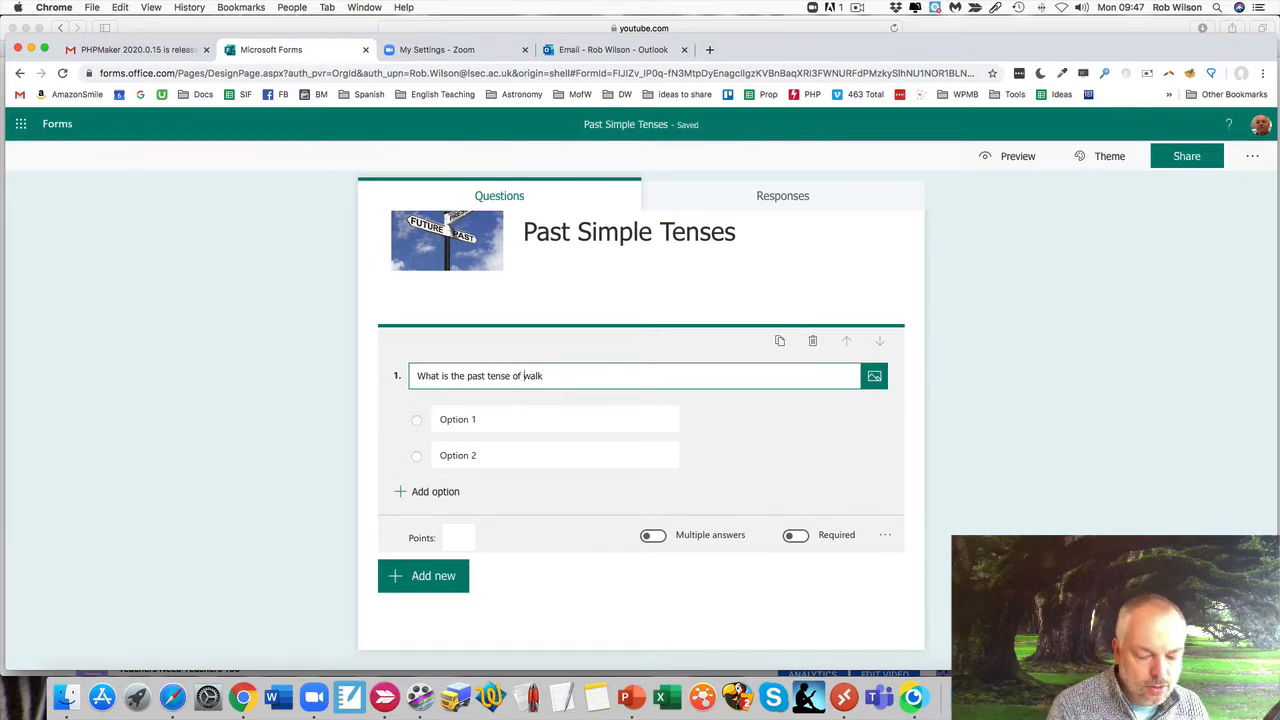
text(to)
Step: Set the question's two answer options to "Walkid" and "Walked"
click(486, 420)
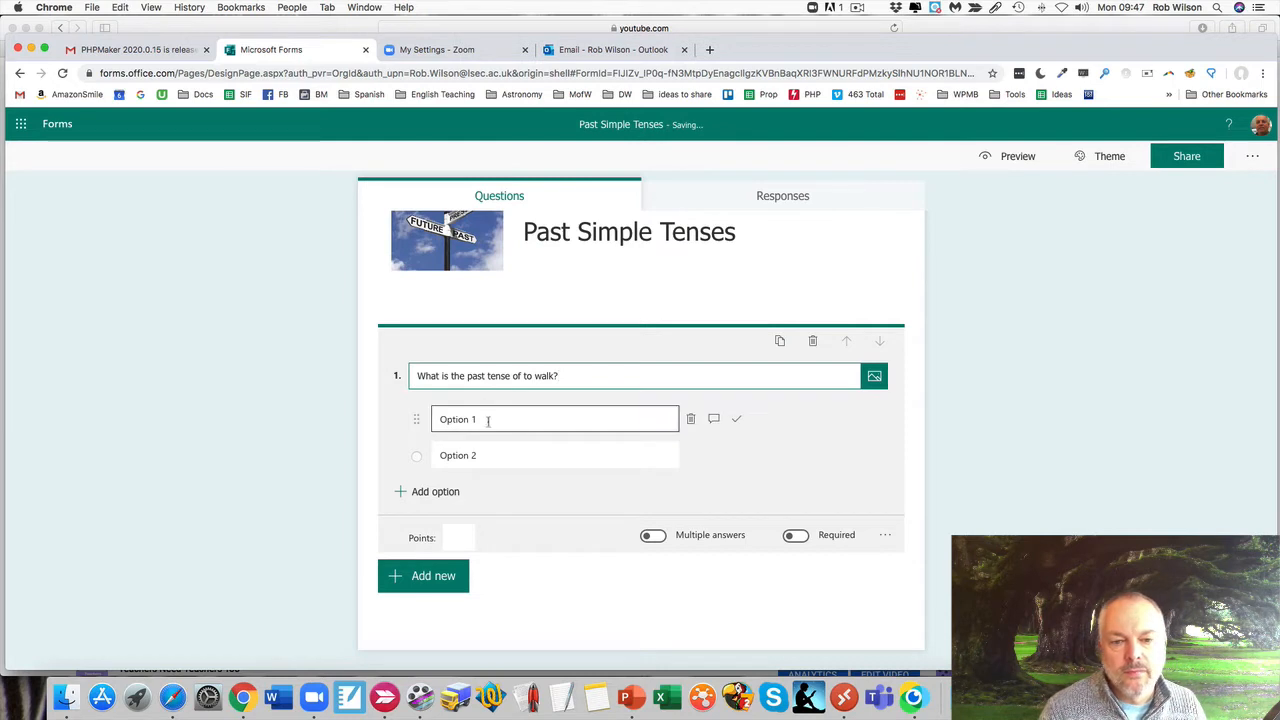
drag(498, 427, 432, 420)
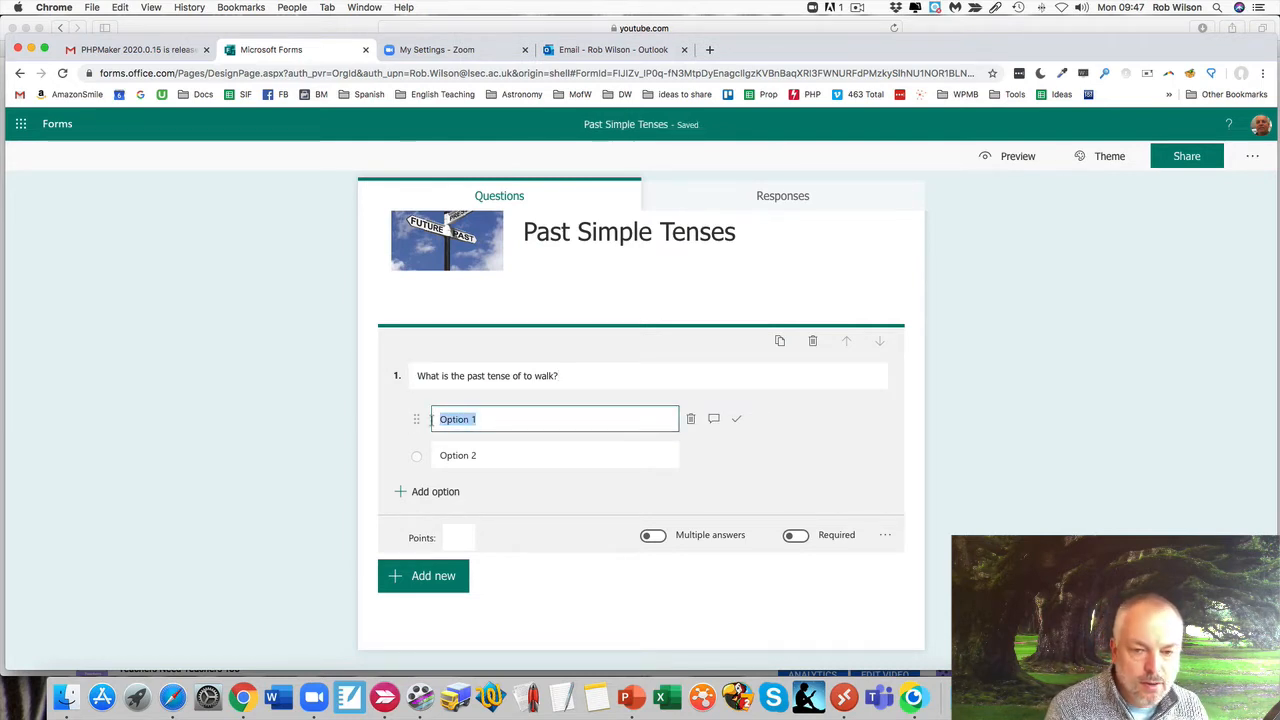
text(Walke)
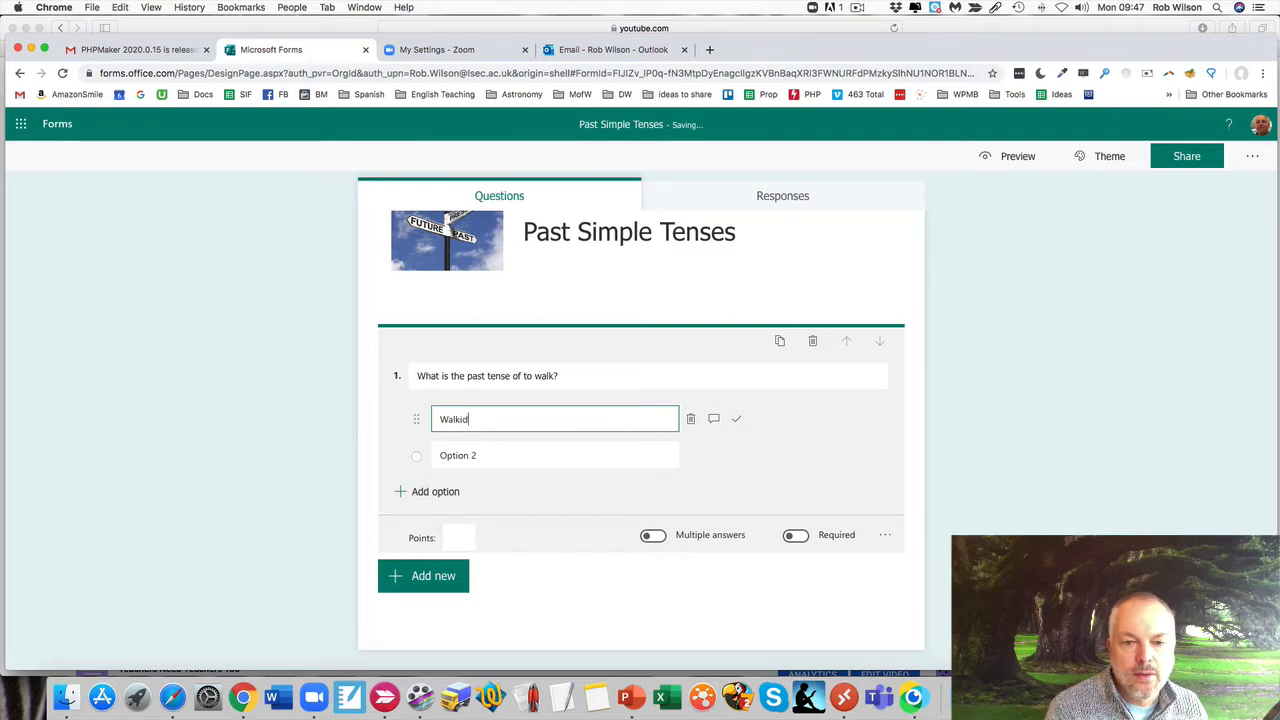
key(Tab)
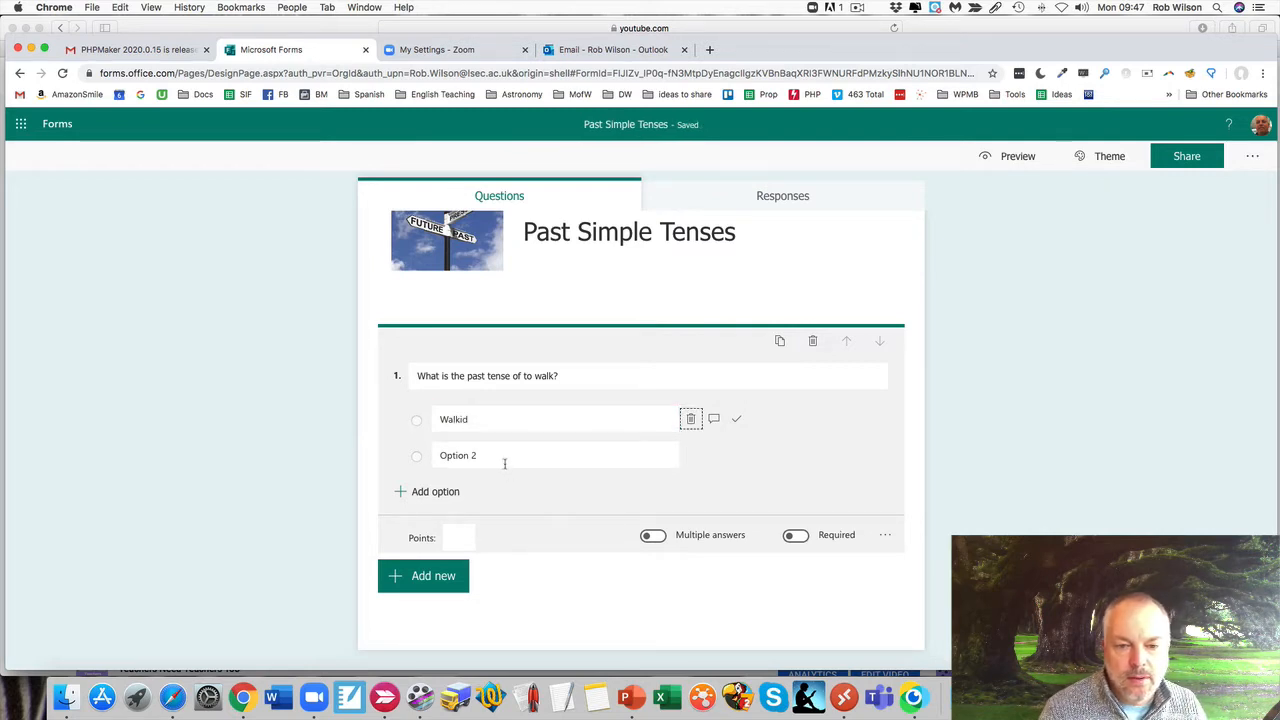
click(422, 457)
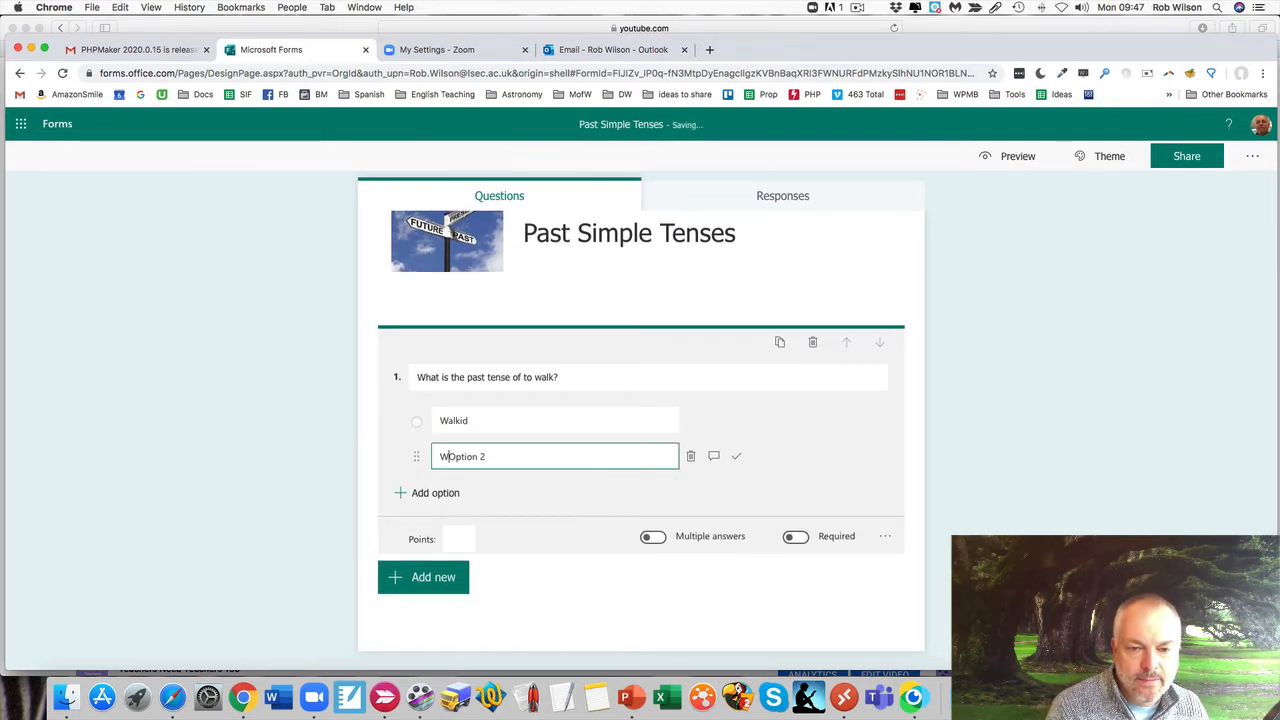
key(super+a)
text(Walked)
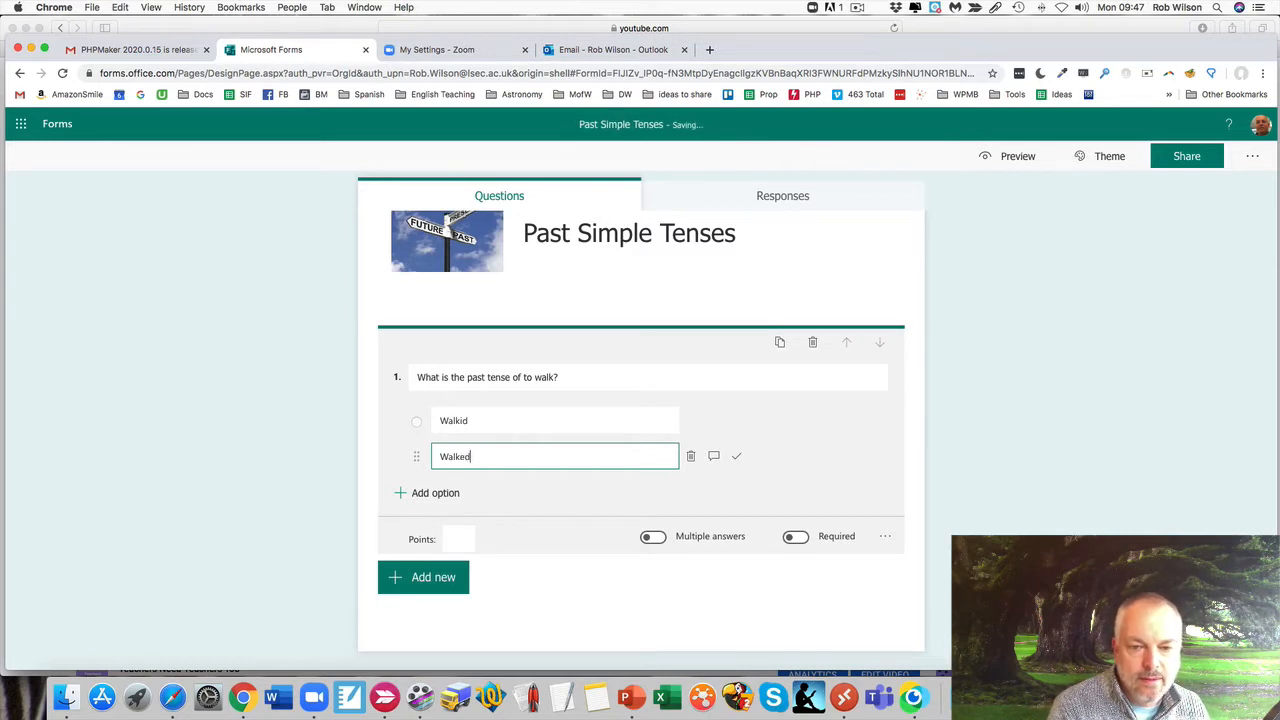
Step: Mark "Walked" as the correct answer and give it the respondent message "Well done."
click(738, 458)
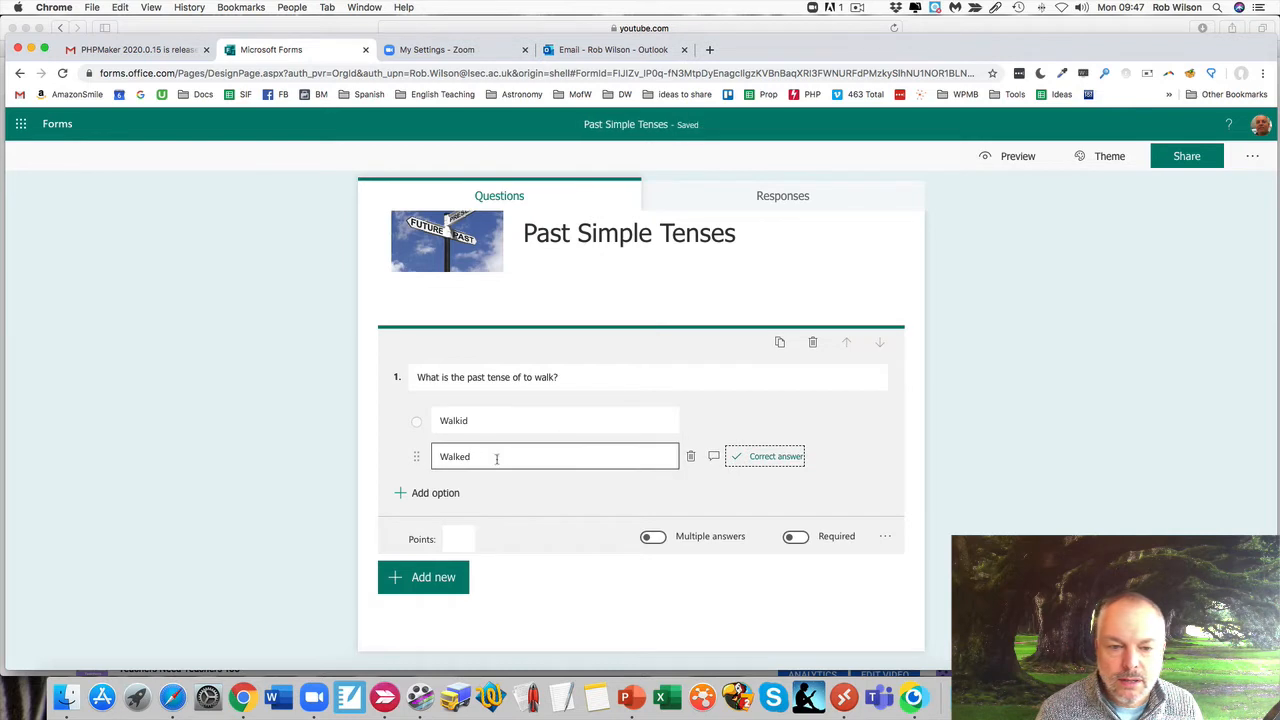
click(714, 458)
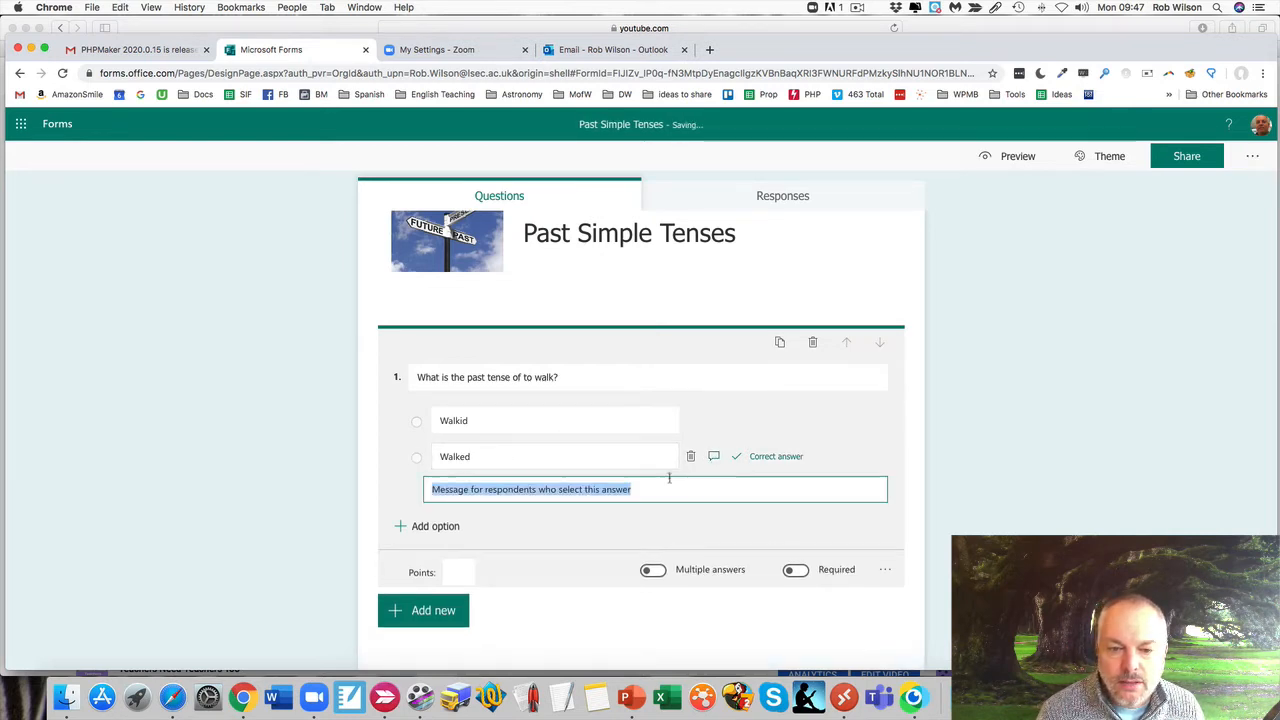
text(Well)
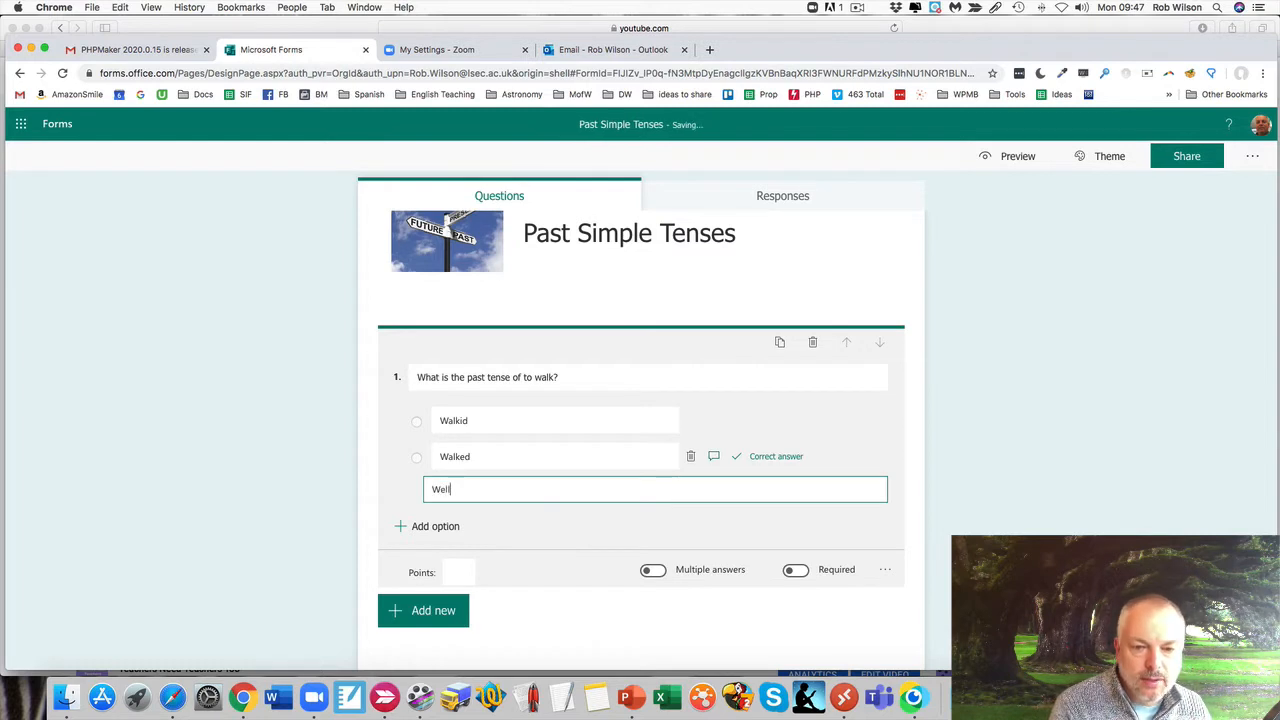
text( done)
text(.)
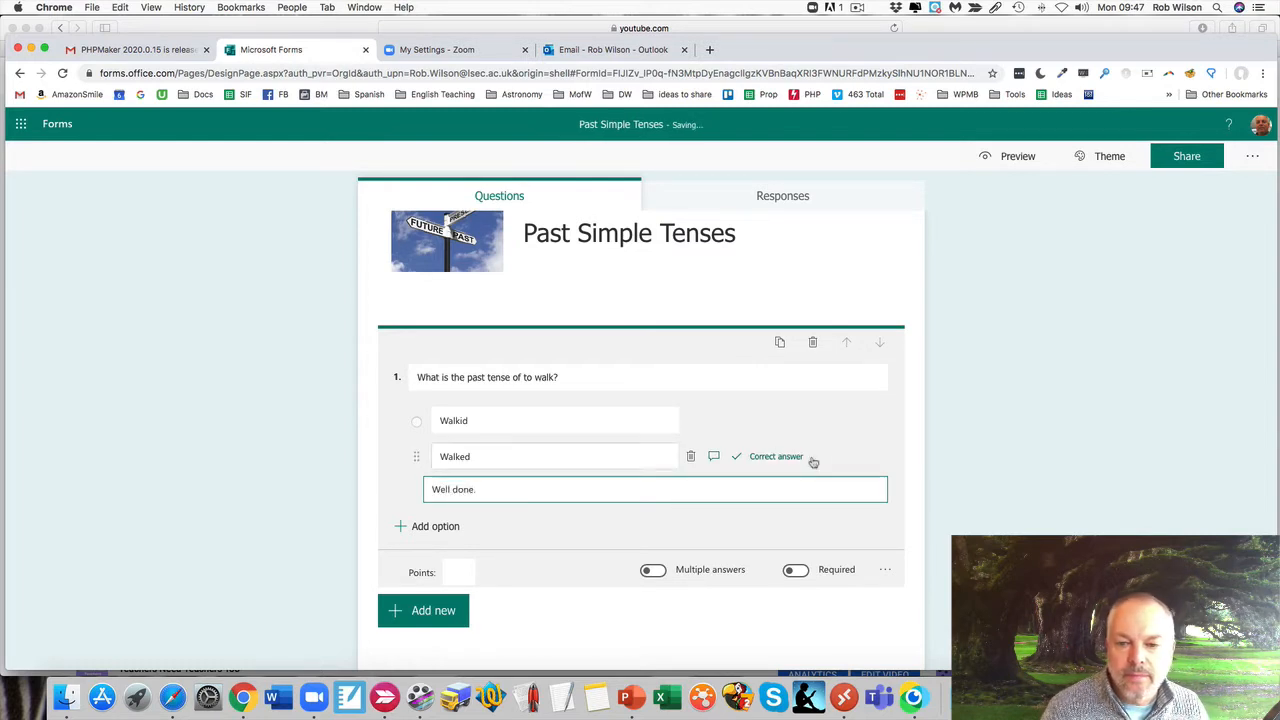
Step: Give the "Walkid" option the respondent message "Sorry no" and close the question editor
click(714, 421)
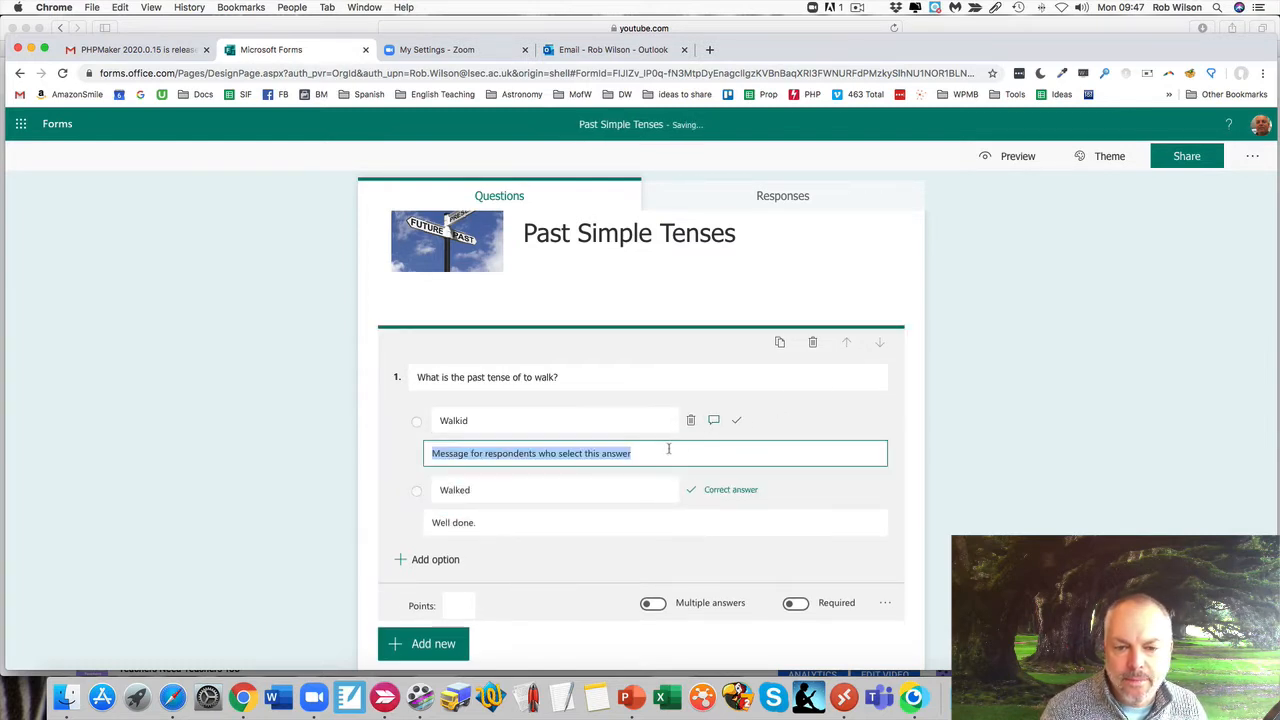
text(S)
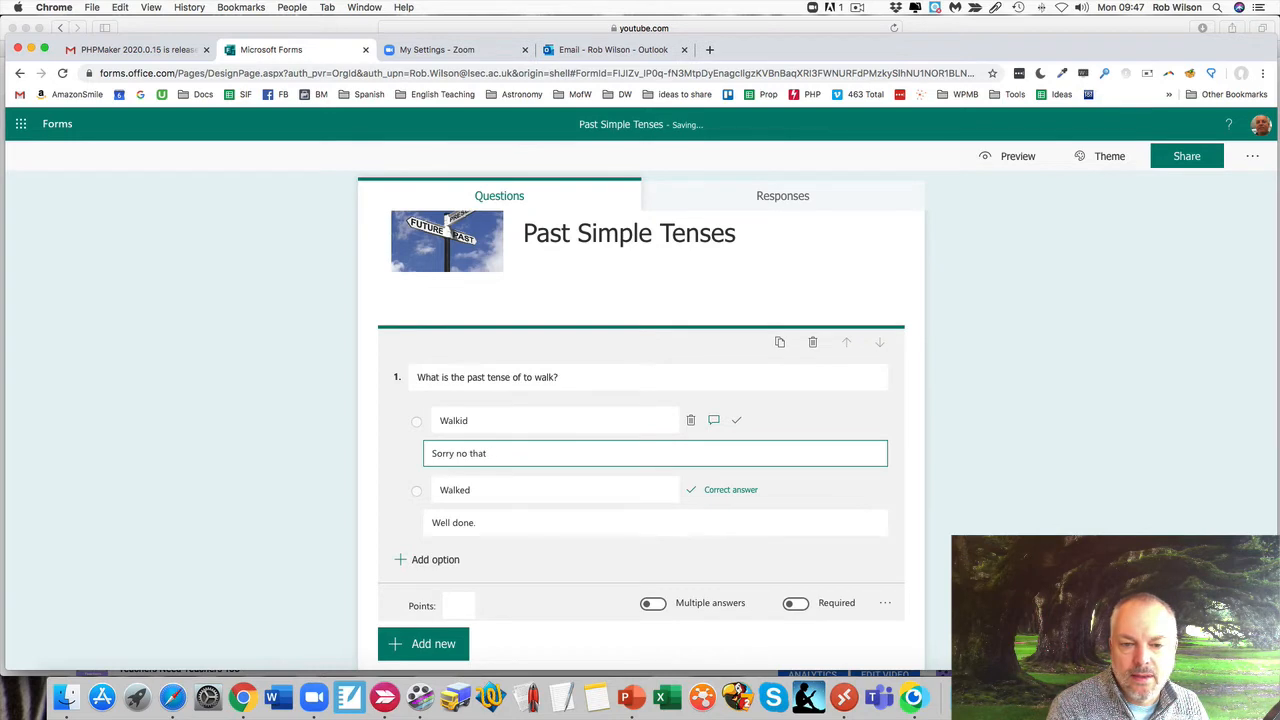
text(orry no th)
key(BackSpace)
key(BackSpace)
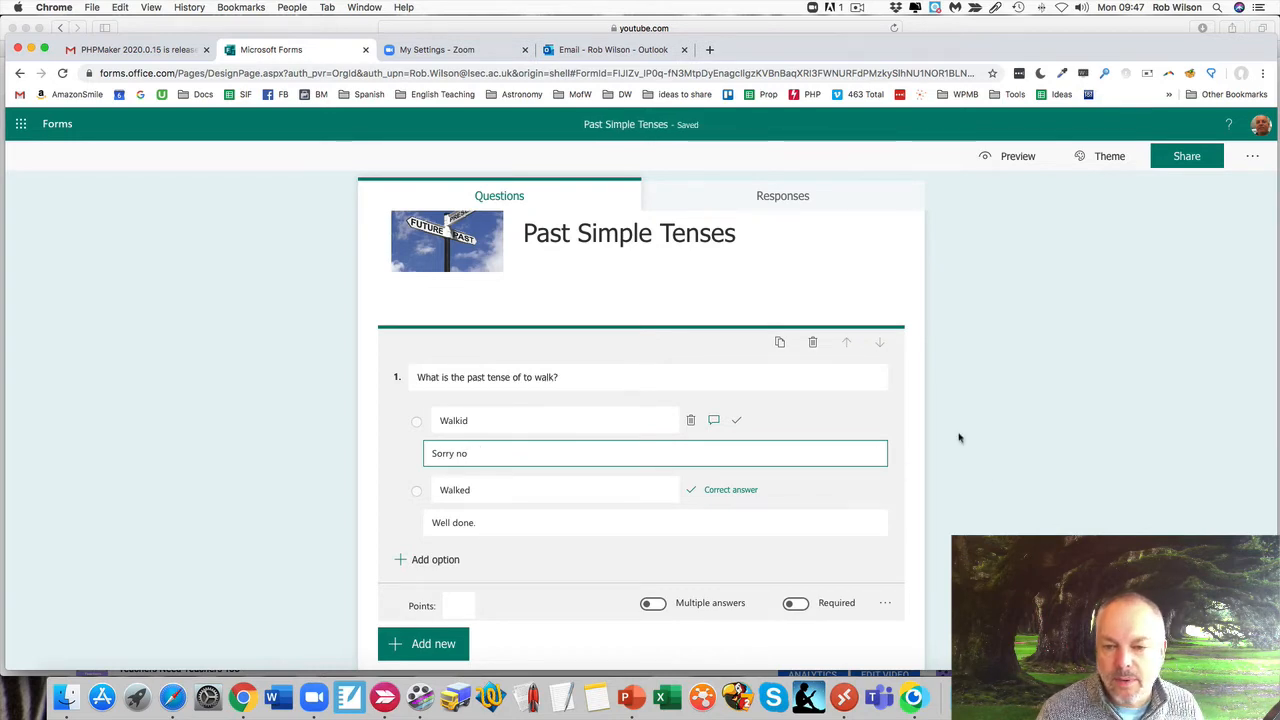
click(955, 440)
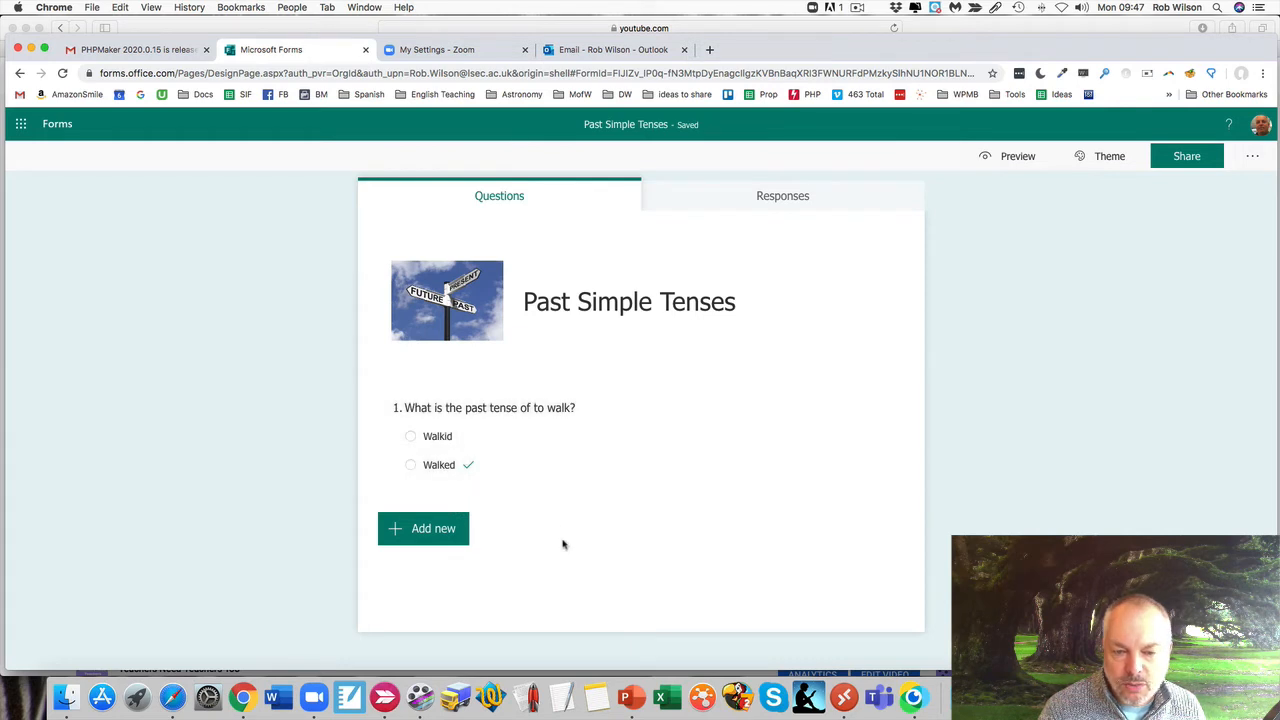
Step: Reopen the "to walk" question to review its answer options, respondent messages and settings
click(443, 437)
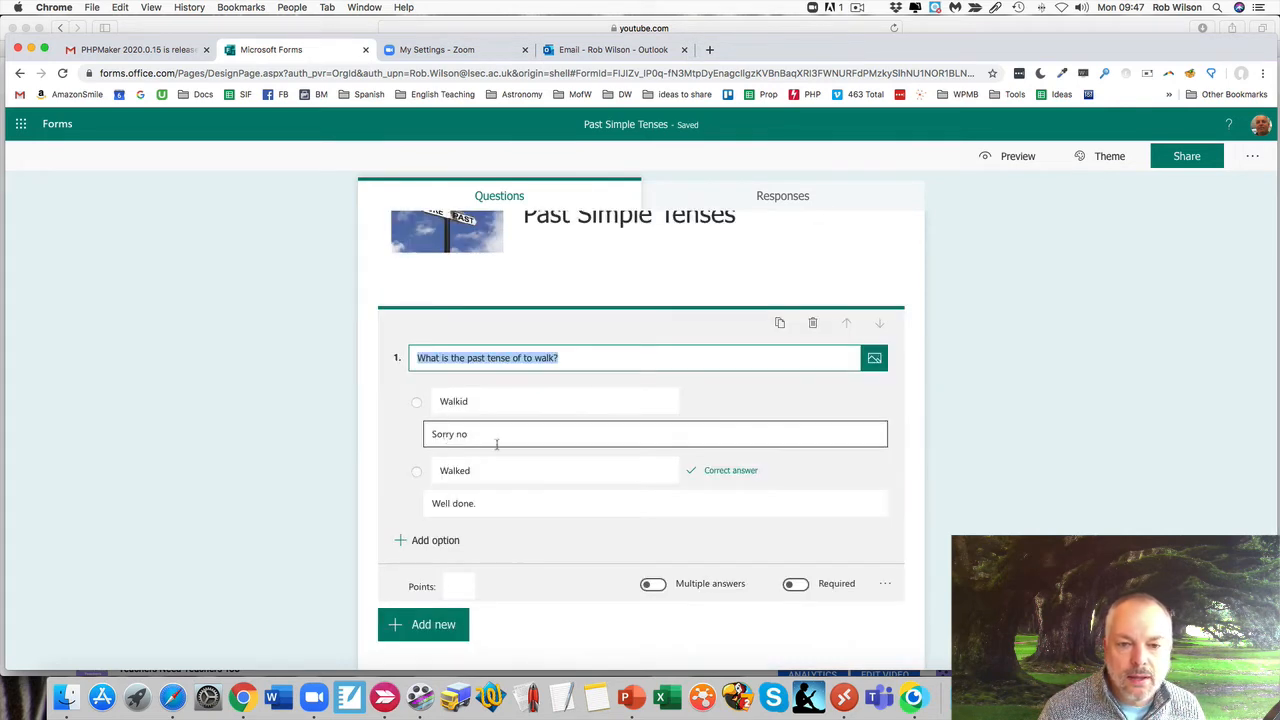
click(758, 632)
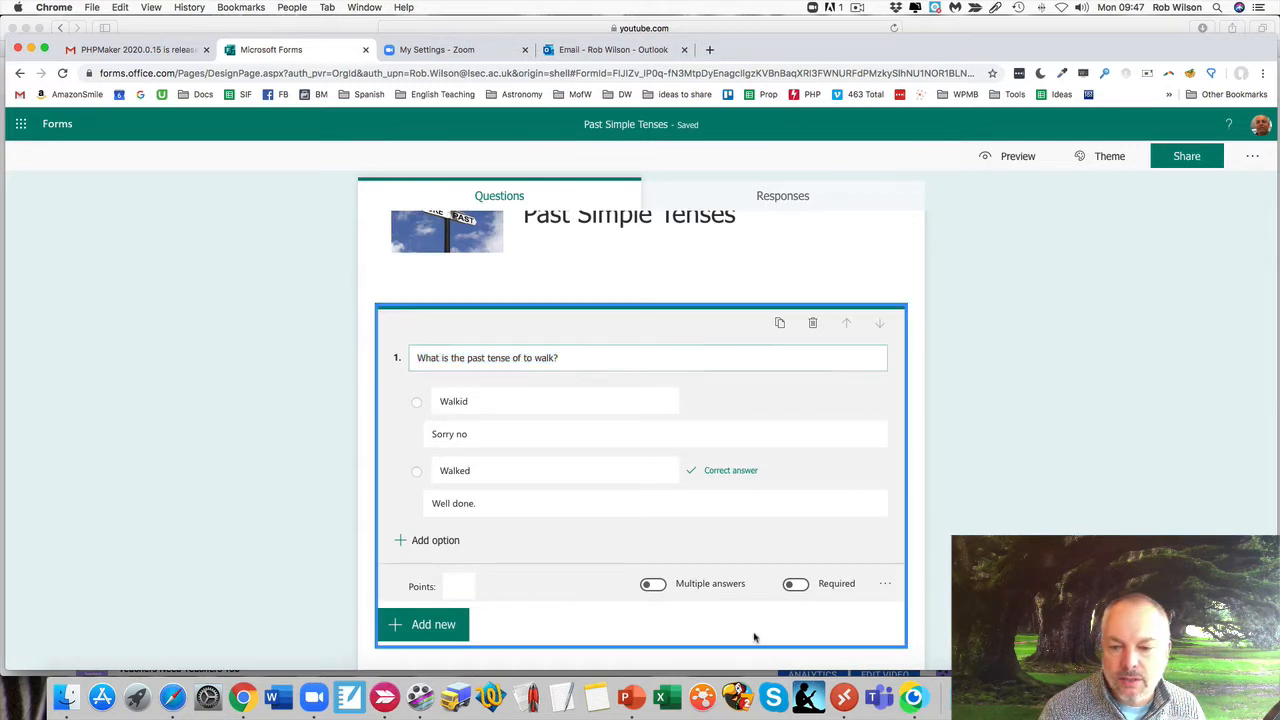
click(790, 648)
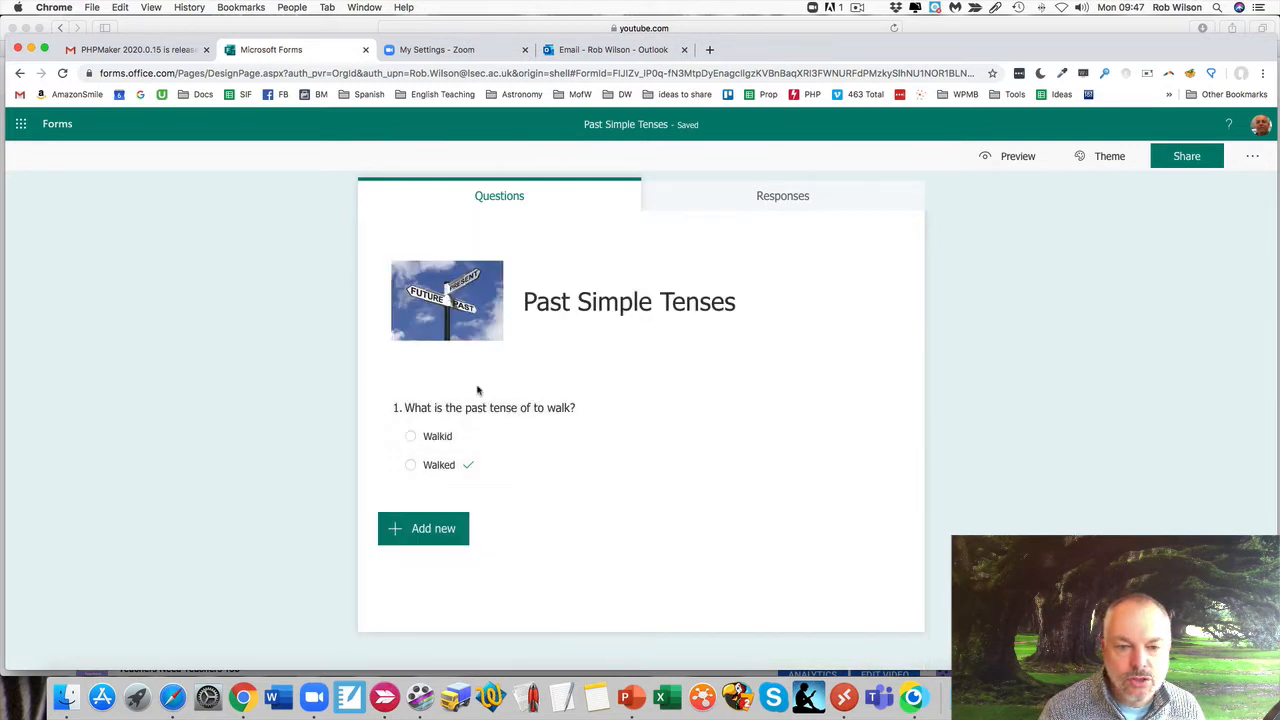
click(728, 425)
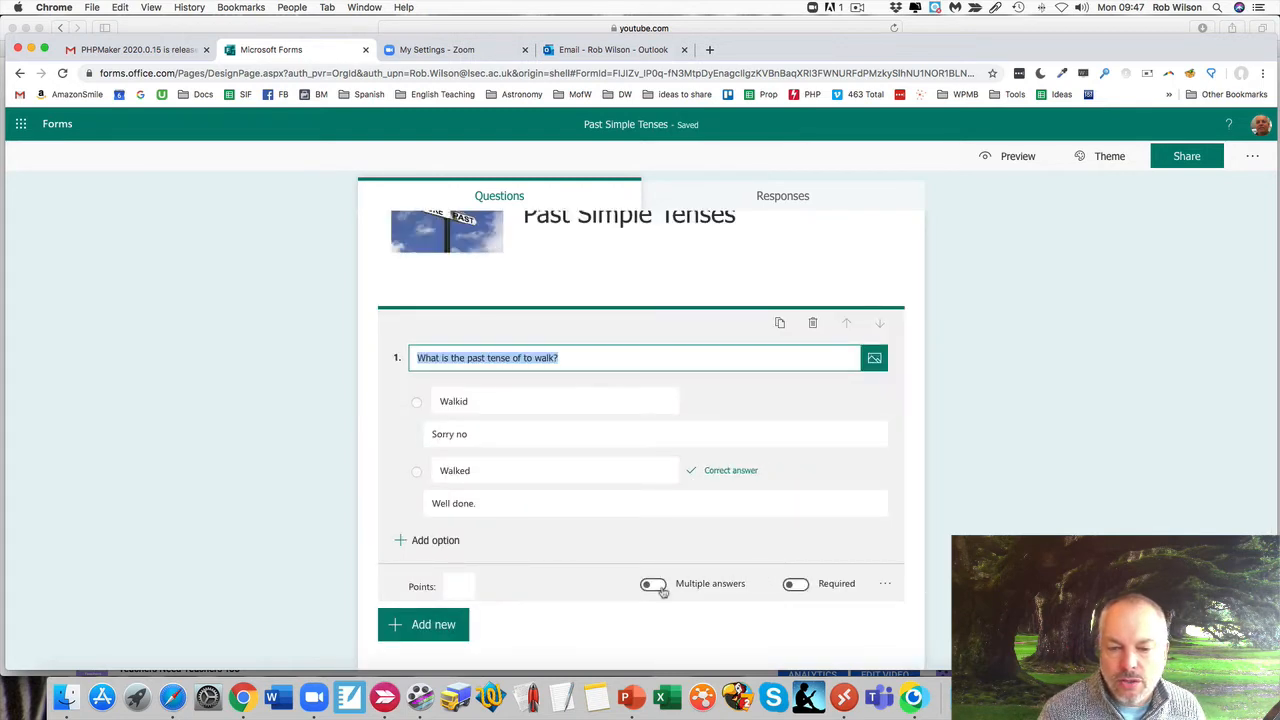
Step: Set the points for the "What is the past tense of to walk?" question to 2
click(486, 590)
text(2)
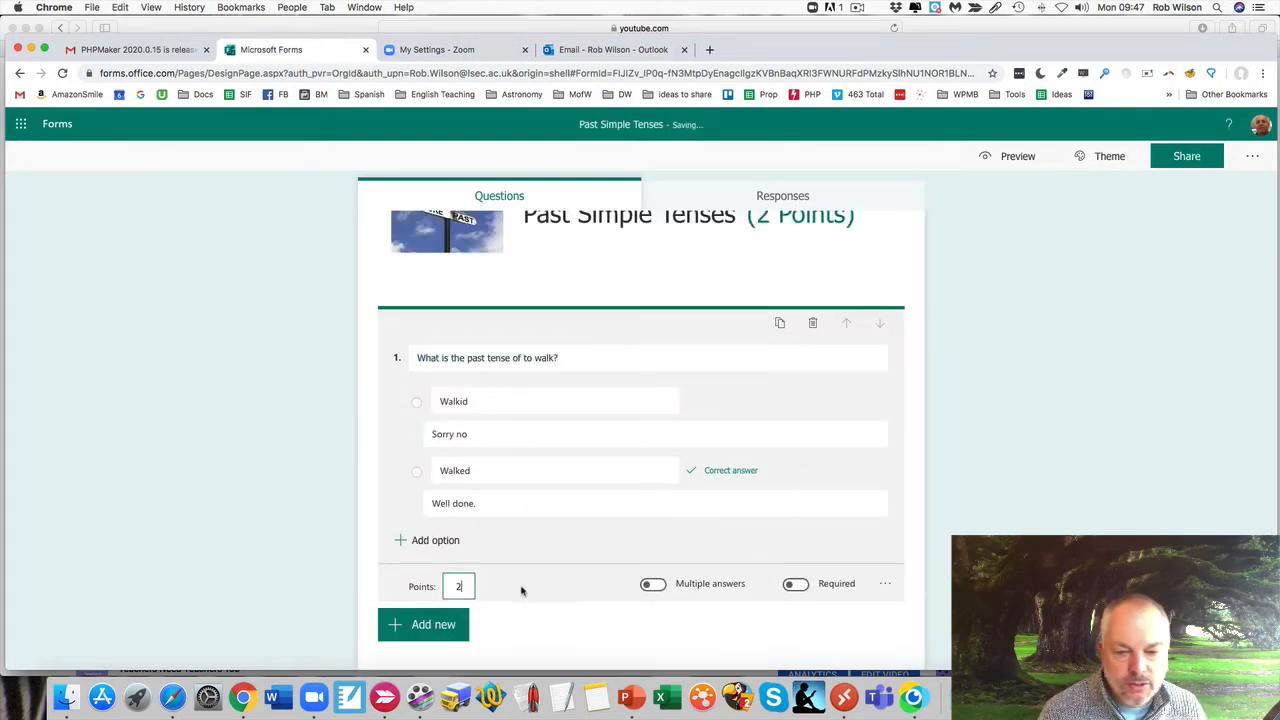
Step: Try the Required setting on the "to walk" question and leave it switched off
click(800, 588)
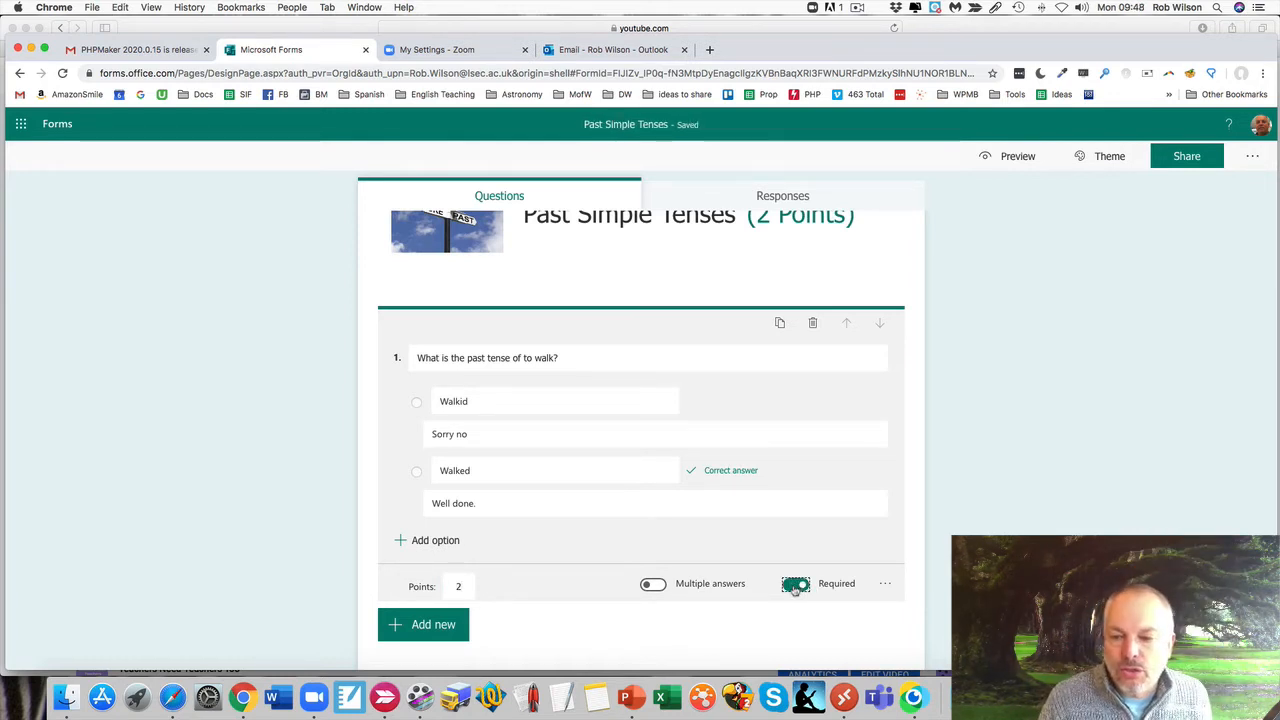
click(795, 587)
click(795, 587)
click(795, 587)
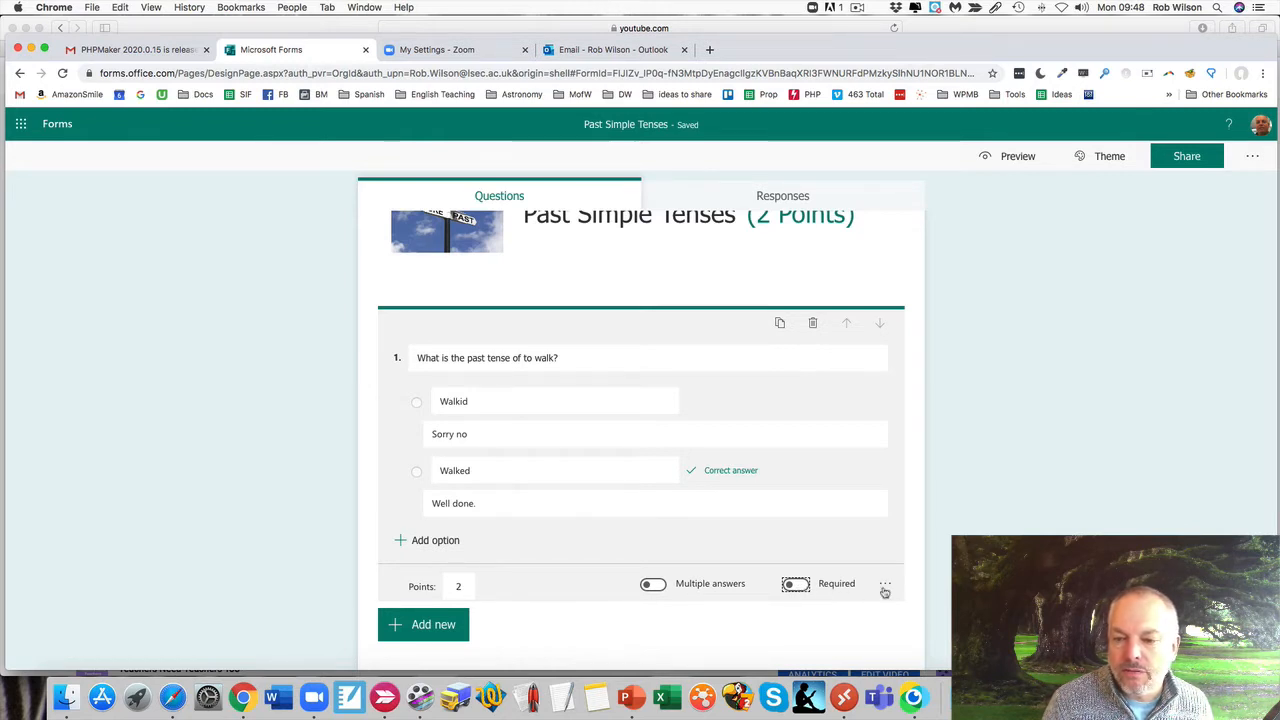
Step: Review the additional settings available for the "to walk" question and close its editor
scroll(884, 591, down, 1)
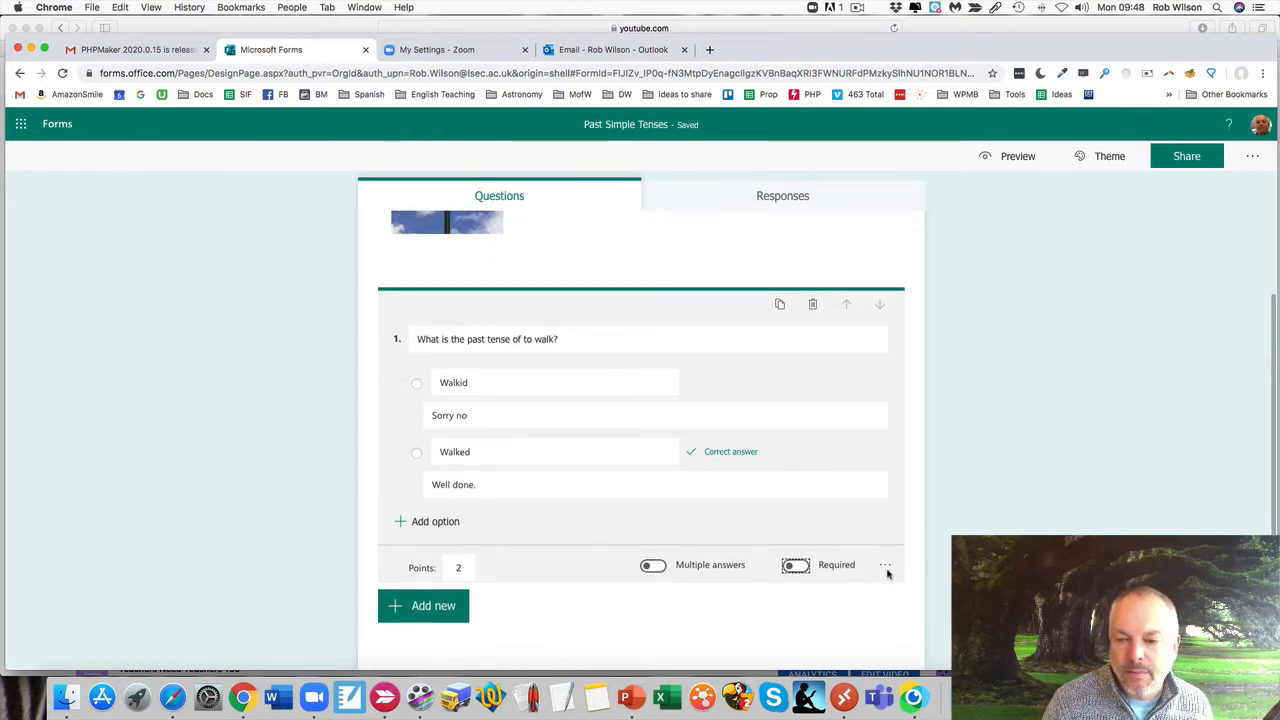
click(886, 572)
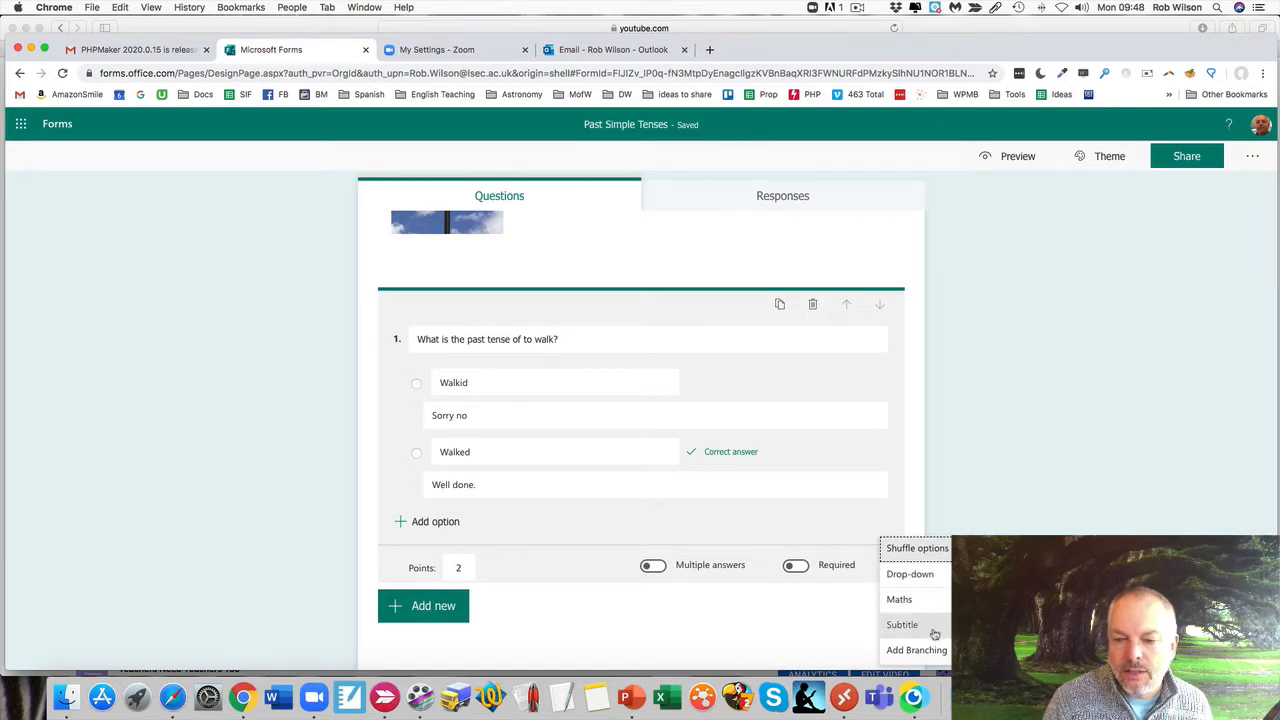
scroll(934, 634, up, 2)
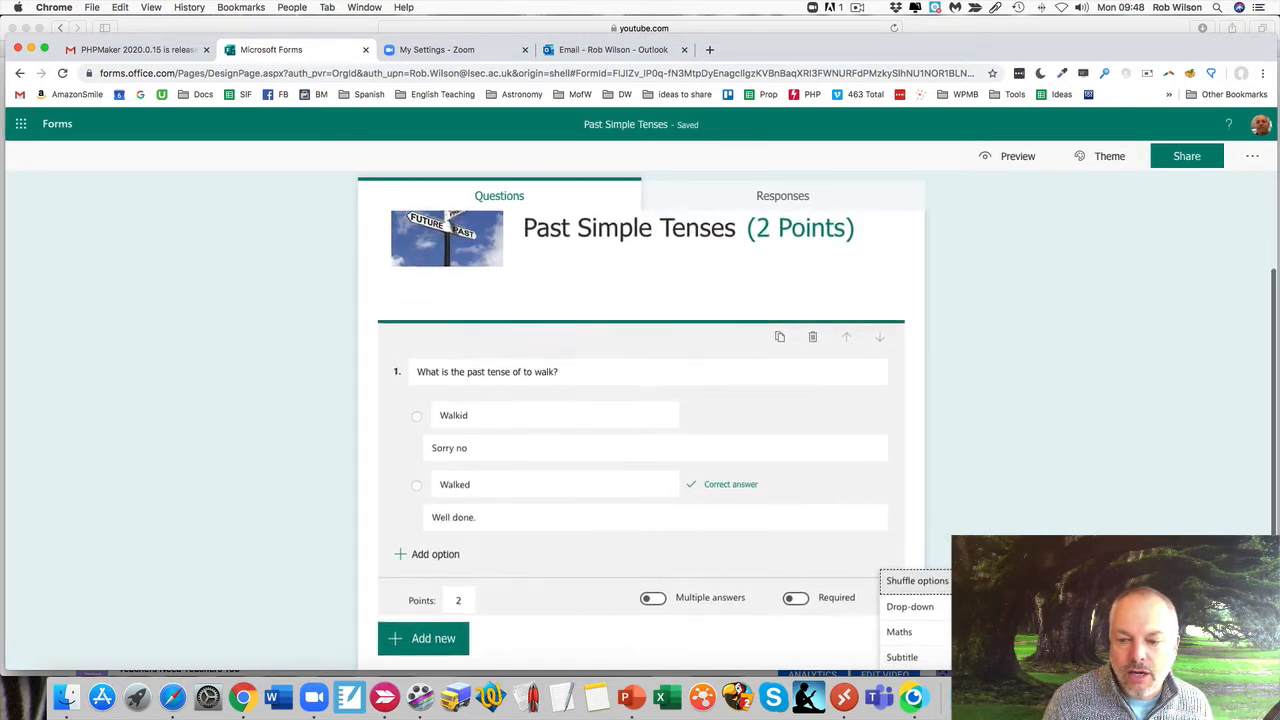
scroll(991, 474, down, 3)
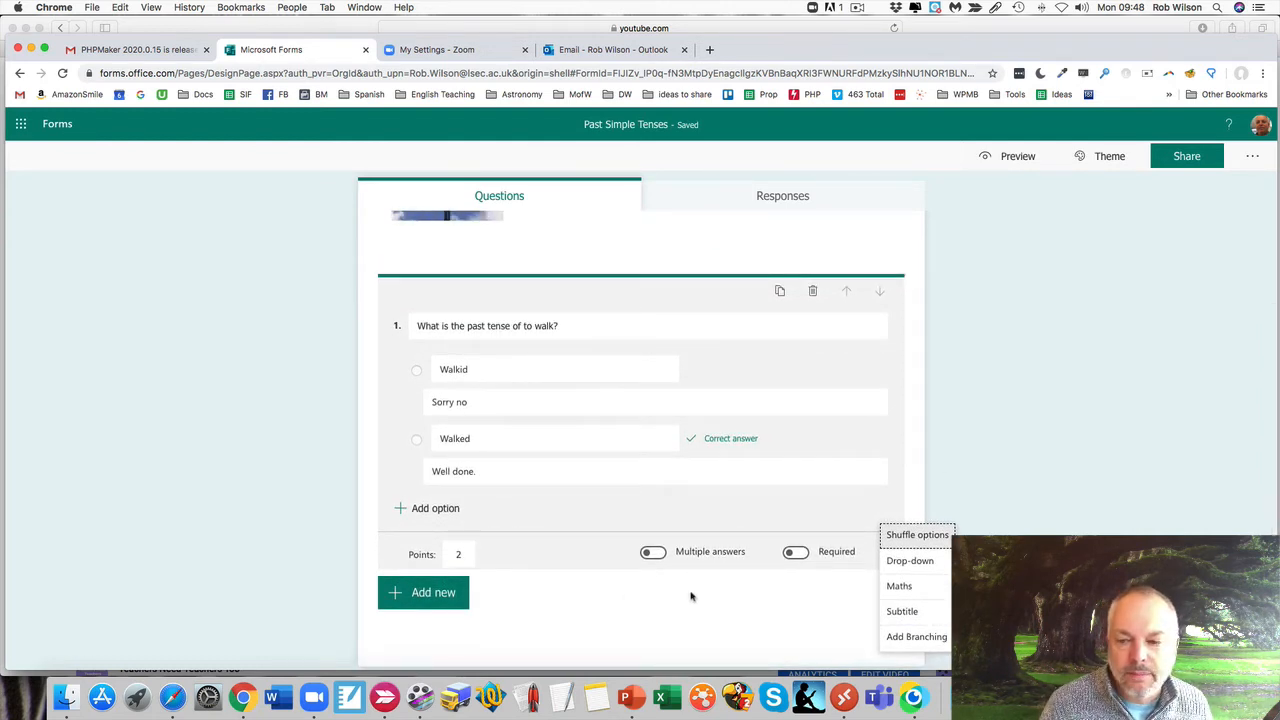
click(1078, 470)
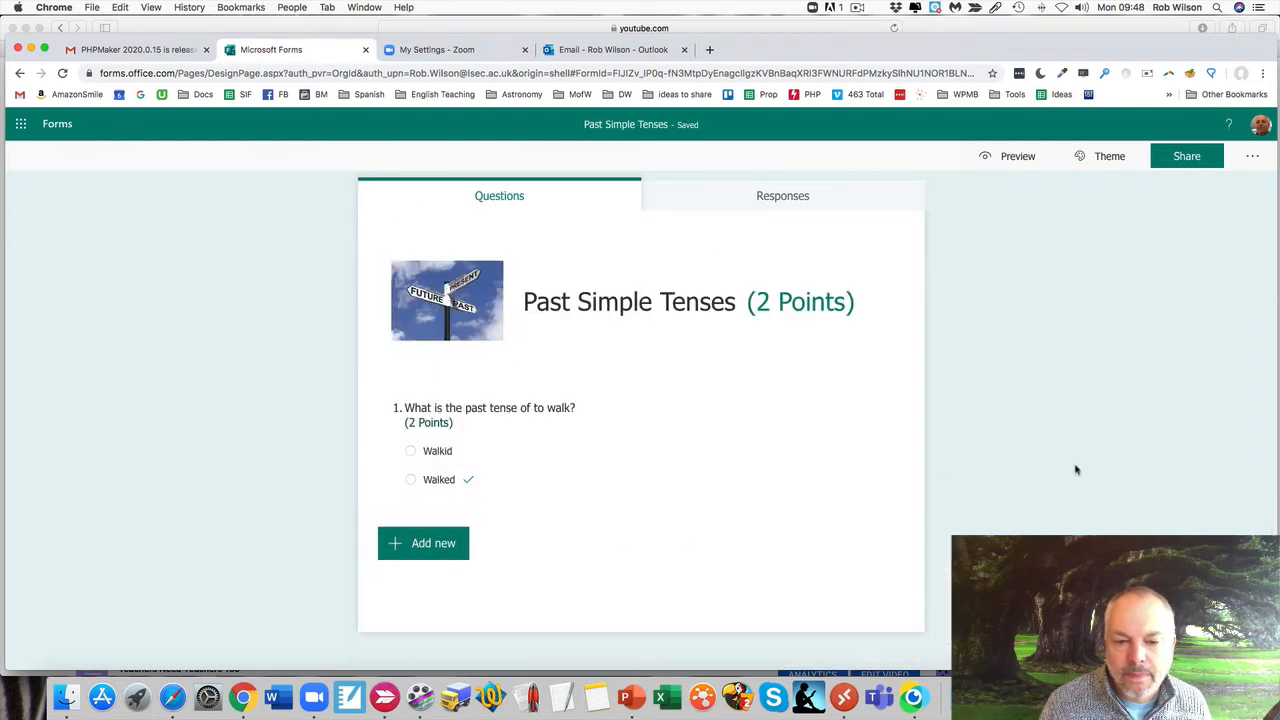
Step: Add a Text question to the quiz that reads "Reorder these words: ate / I / chips"
click(446, 552)
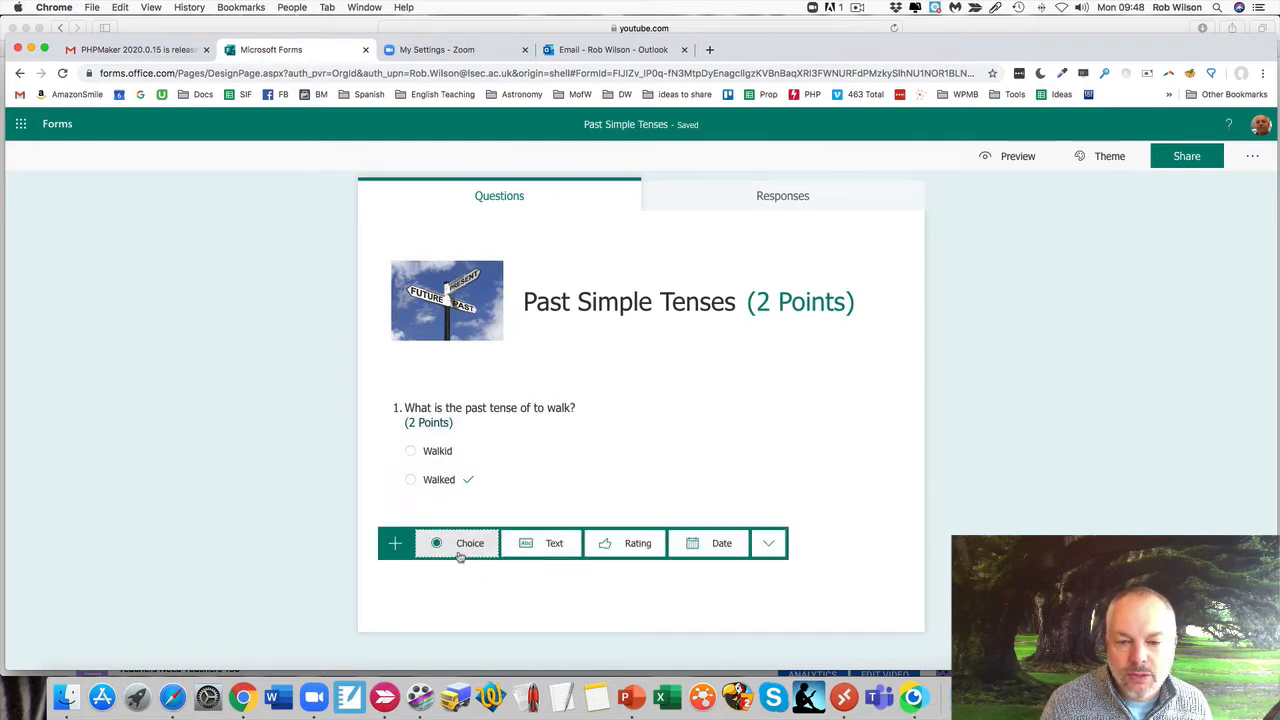
click(555, 545)
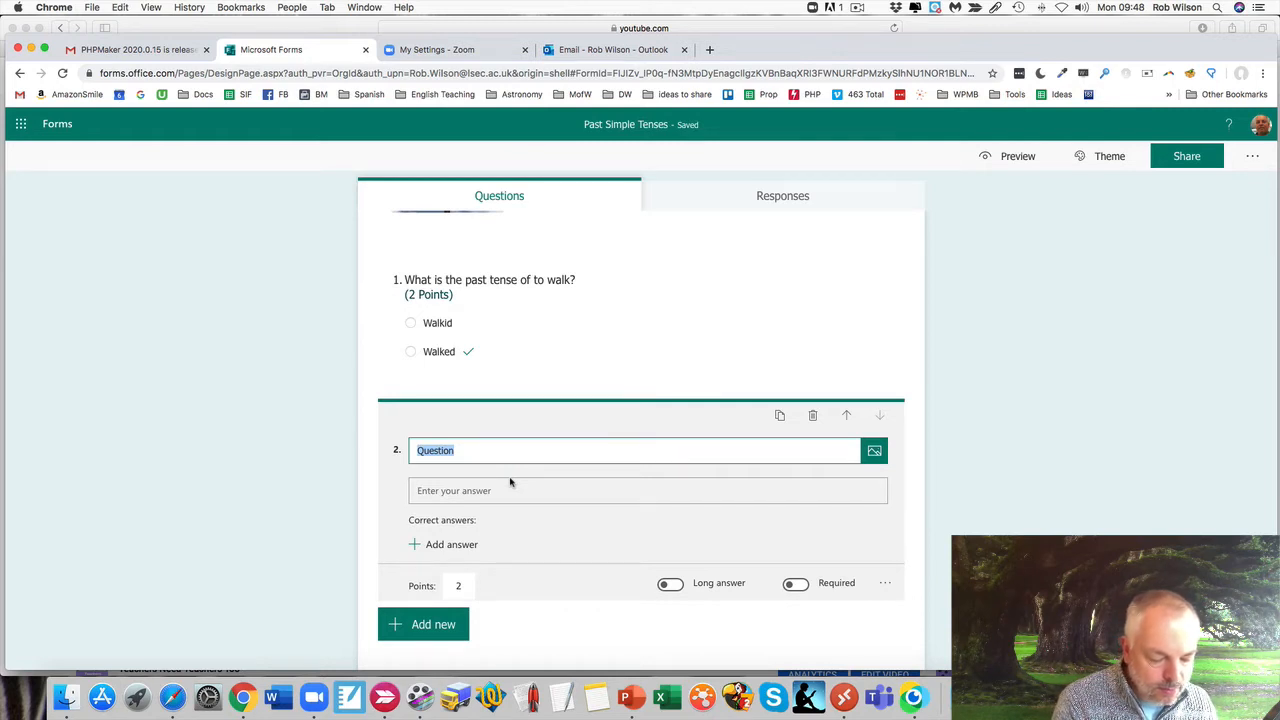
text(Reorder )
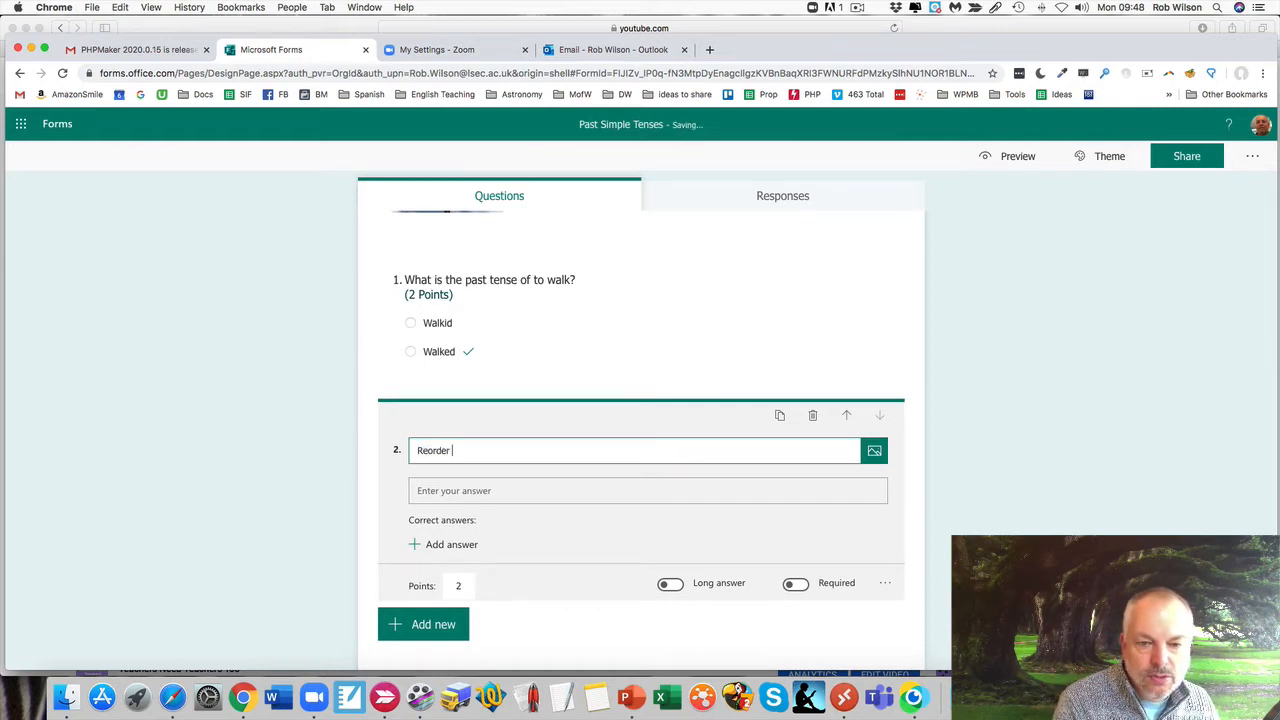
text(these)
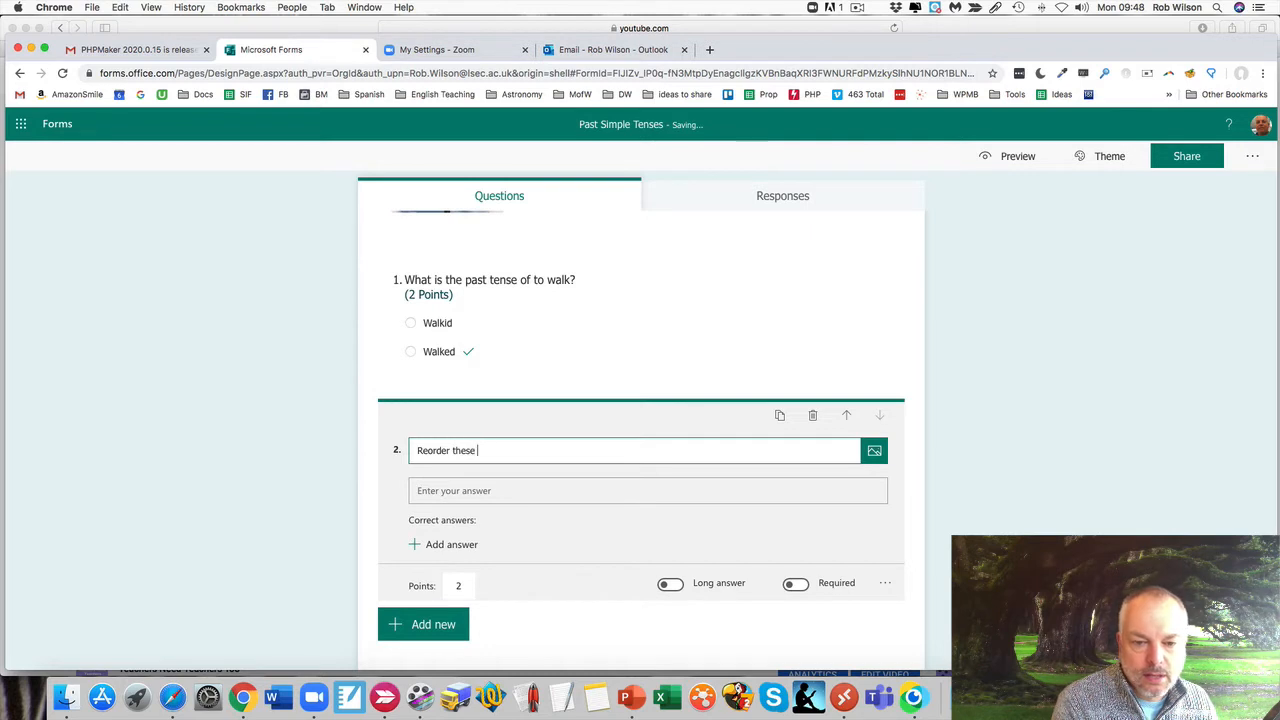
text( words)
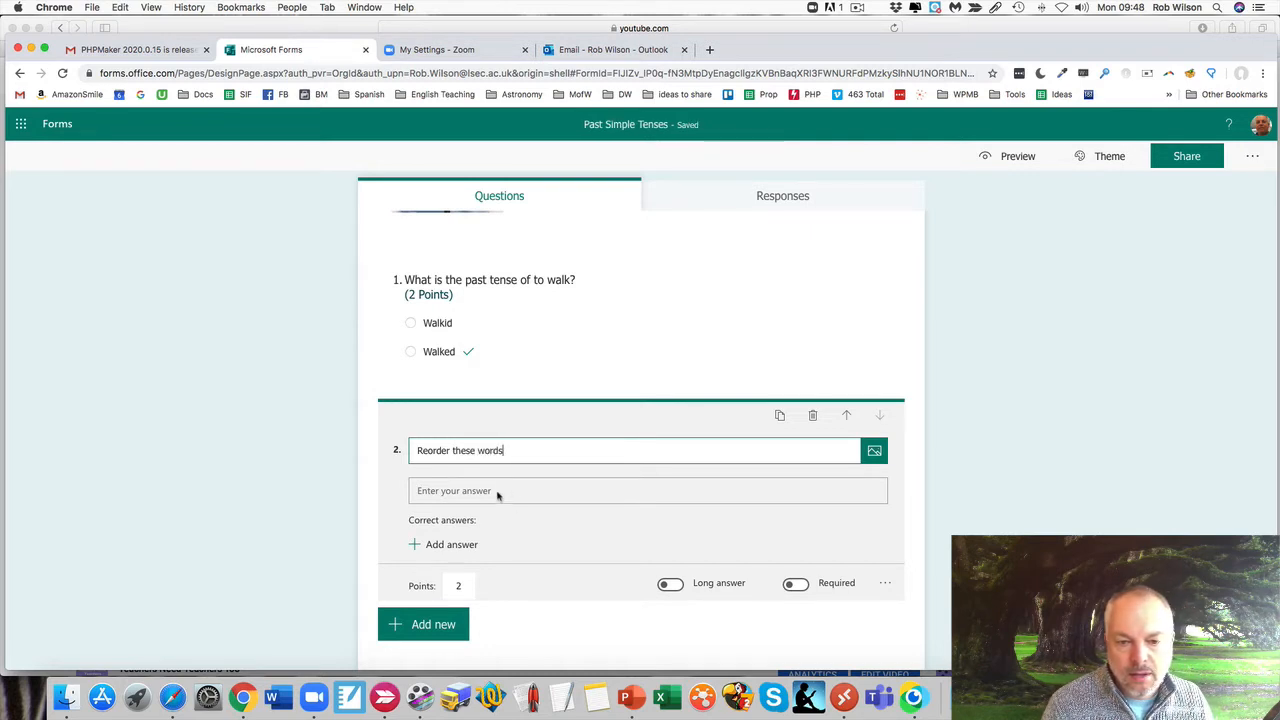
click(506, 494)
click(534, 449)
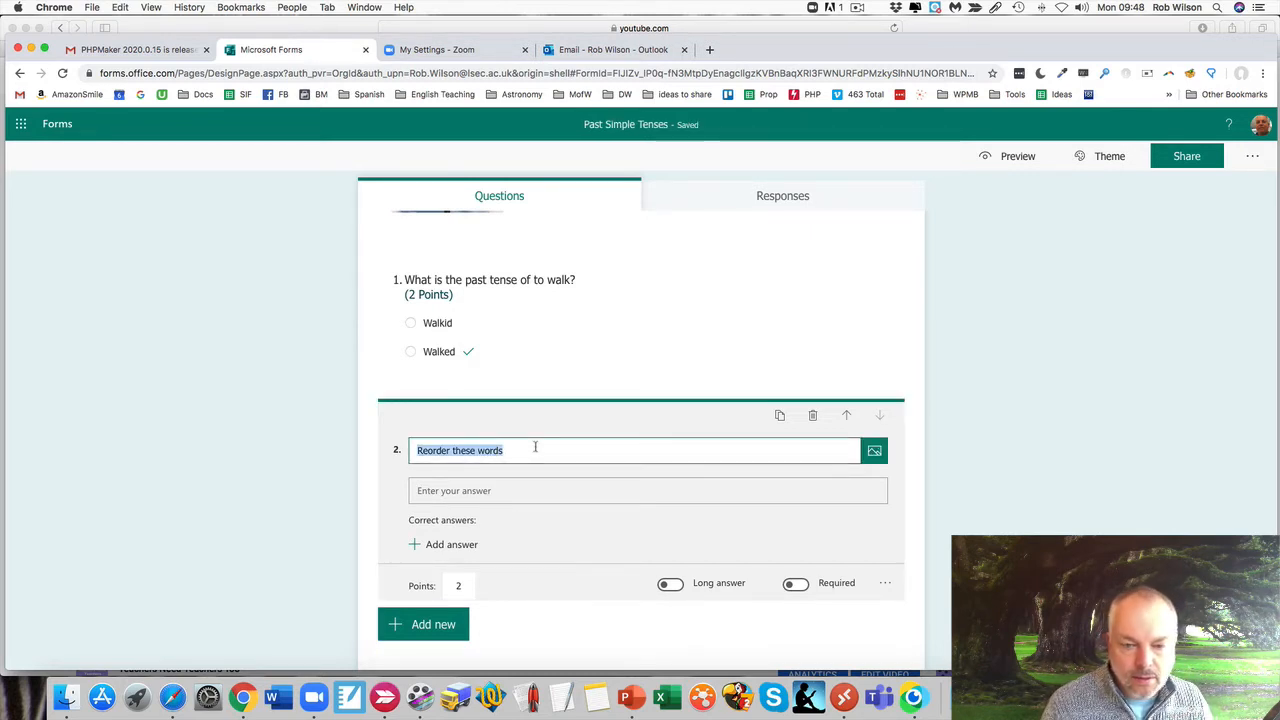
key(Right)
text(: )
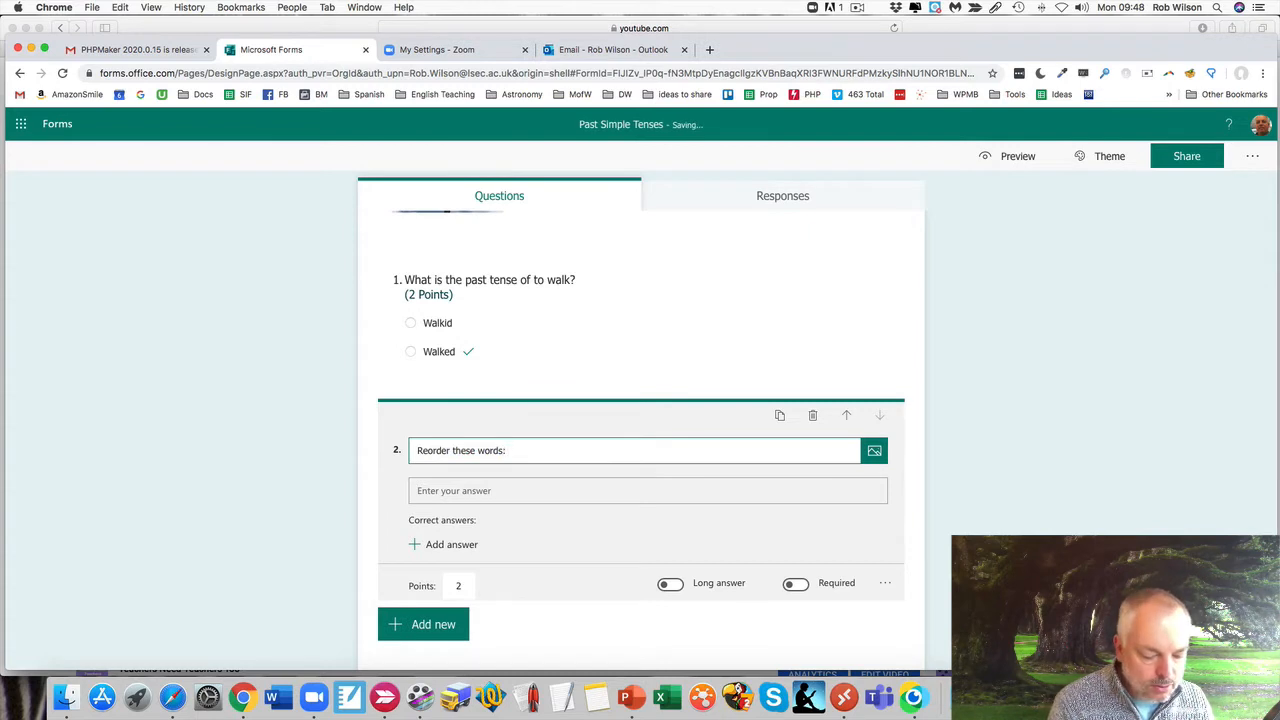
text(ate / I / chips)
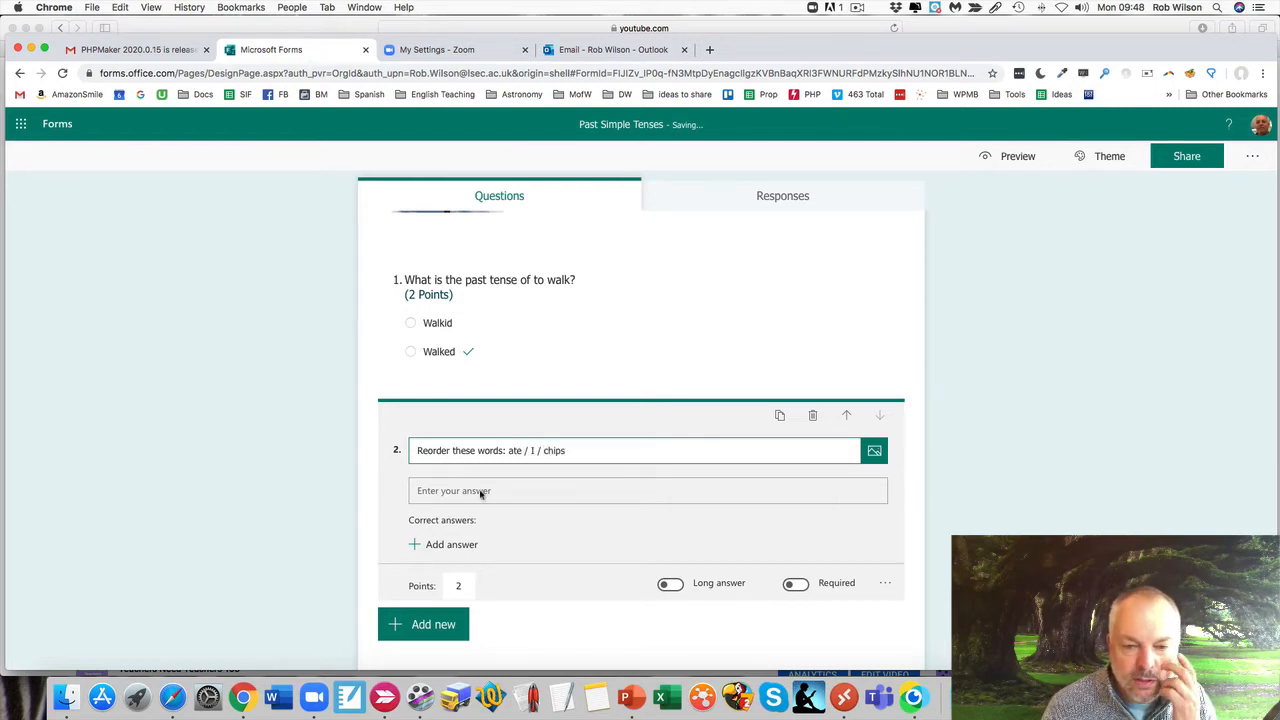
click(501, 489)
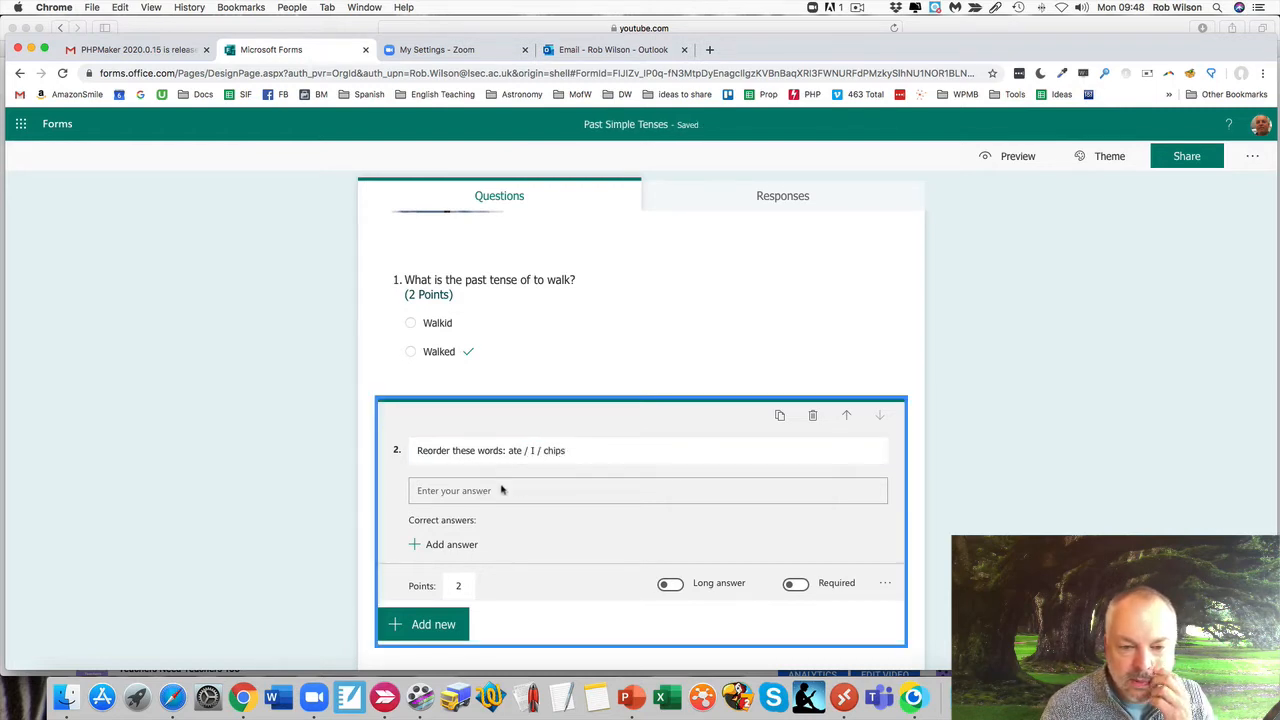
Step: Add "I ate chips" as a correct answer to the reorder question and set its points to 1
click(452, 545)
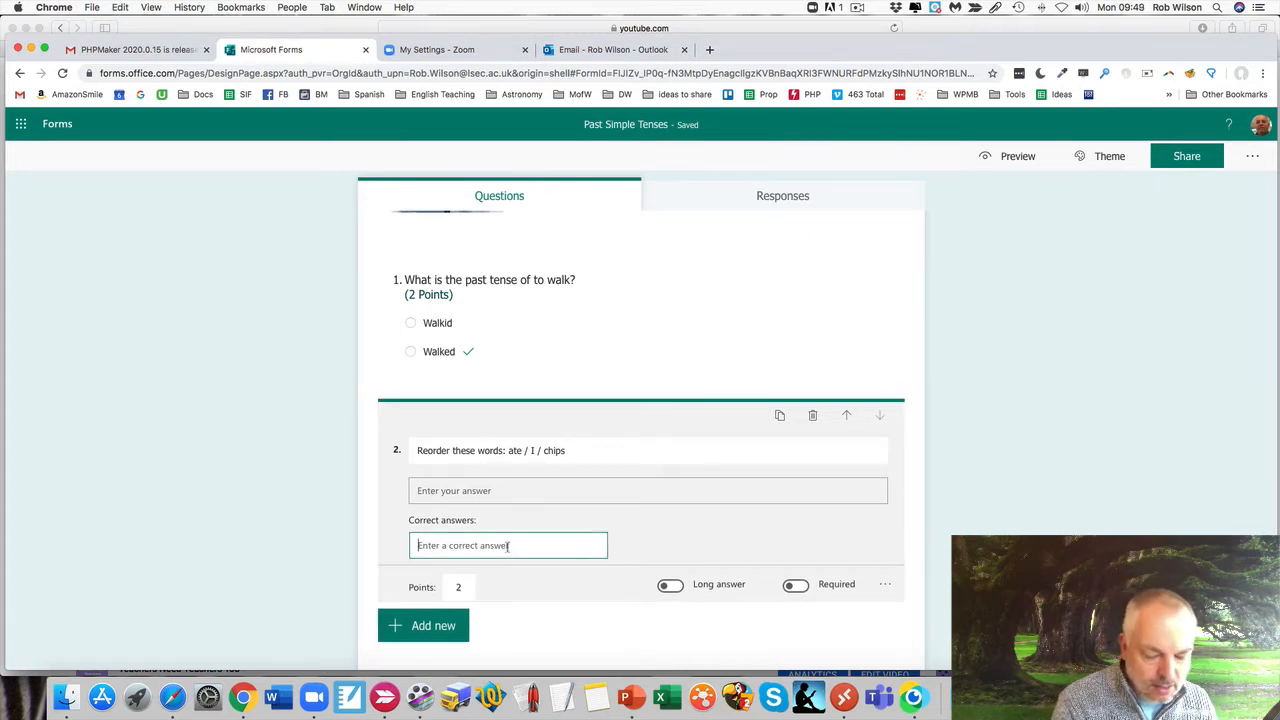
text(I ate chips)
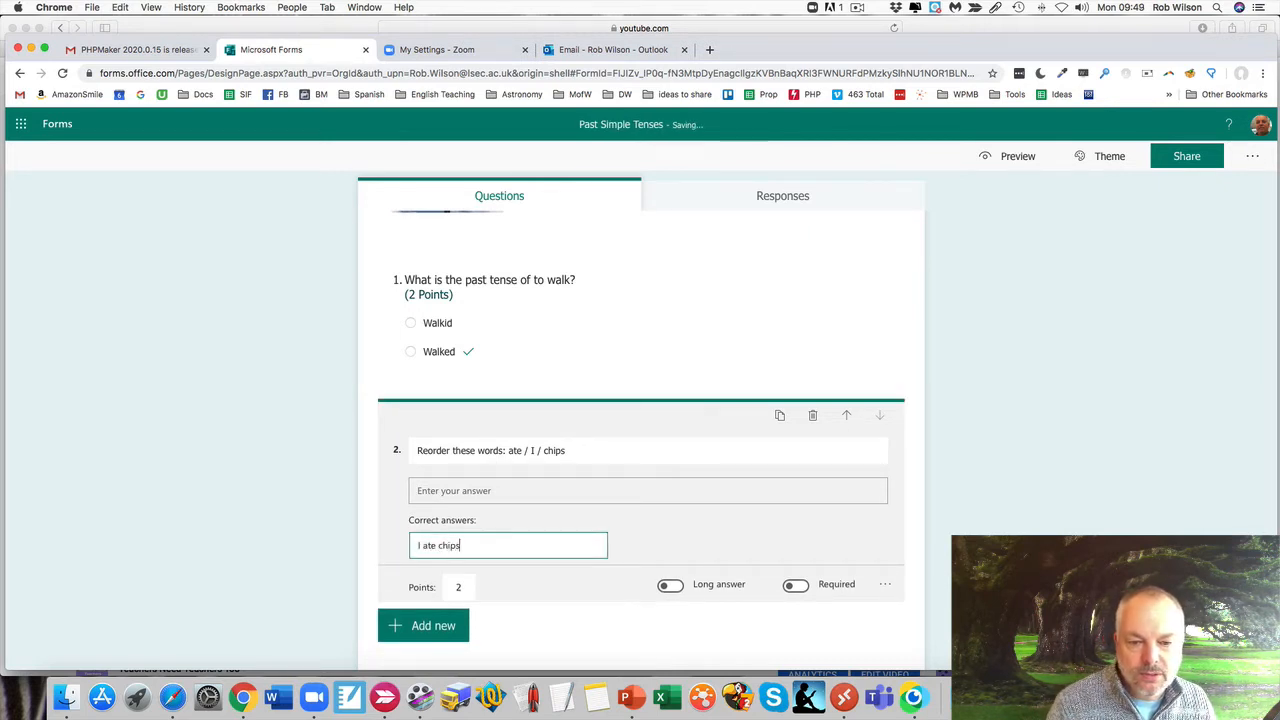
click(447, 588)
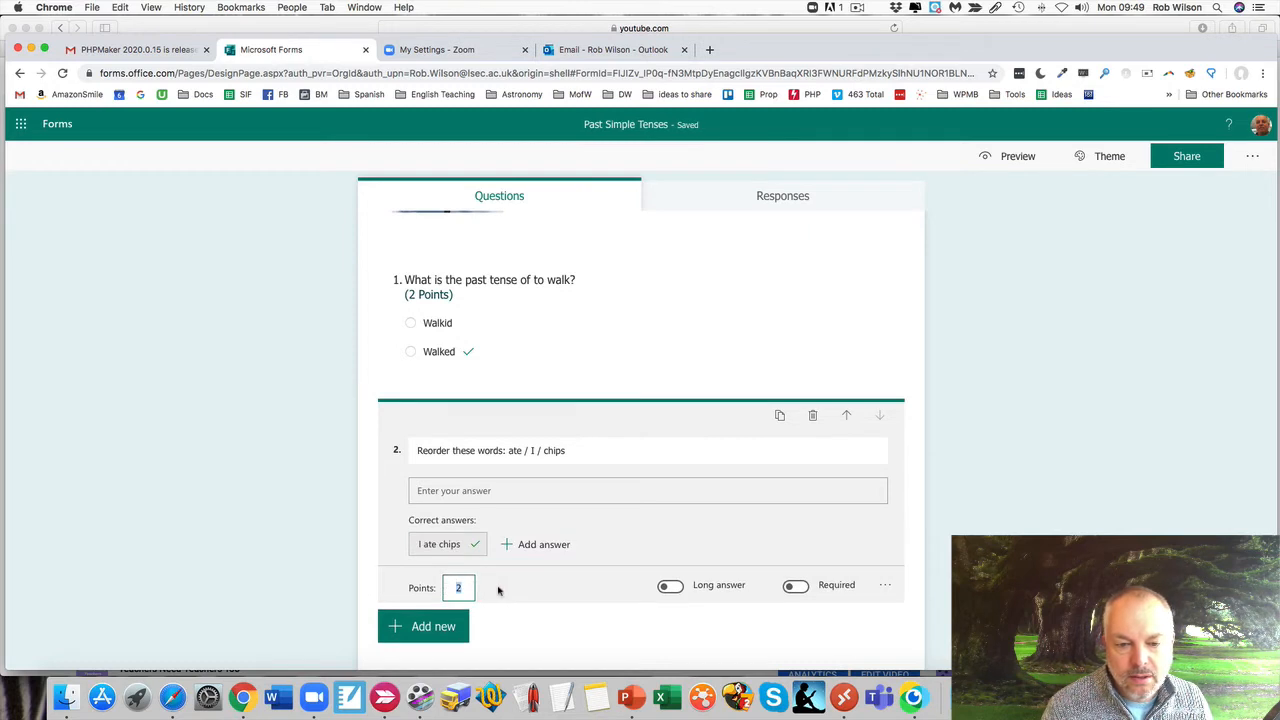
text(1)
Step: Add "I ate chips." with a full stop as another correct answer to the reorder question
click(546, 544)
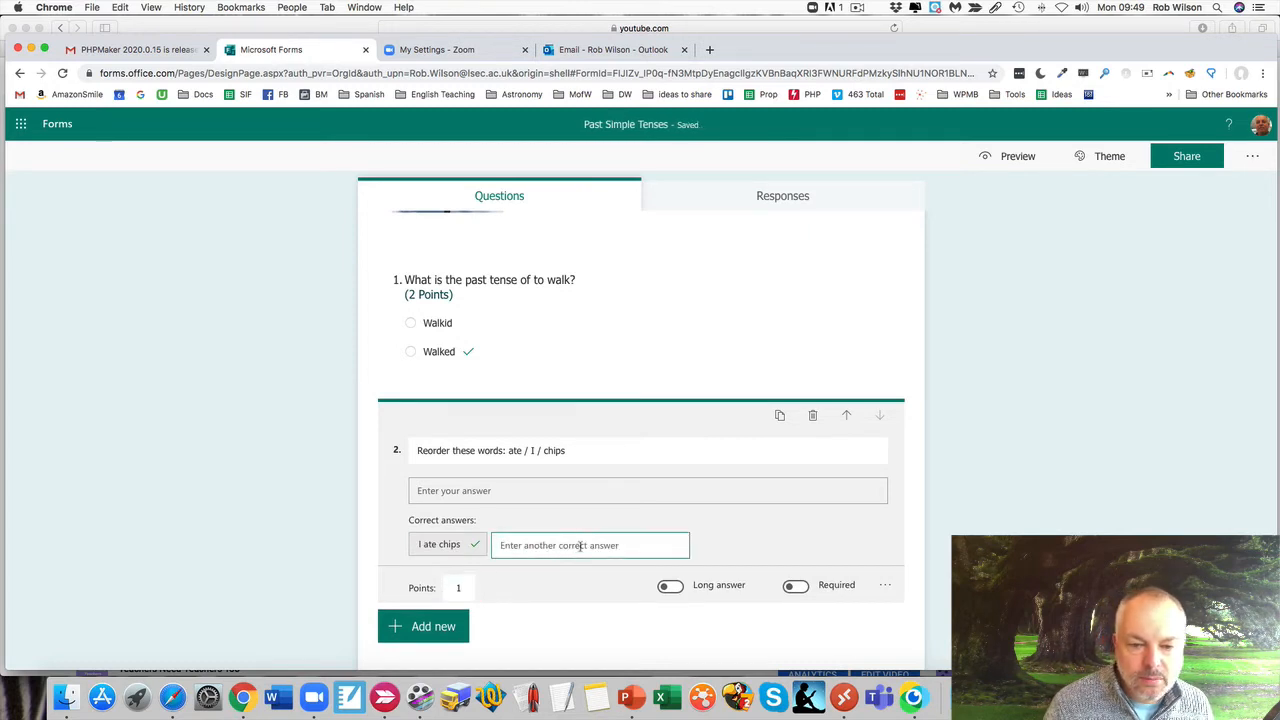
text(I at)
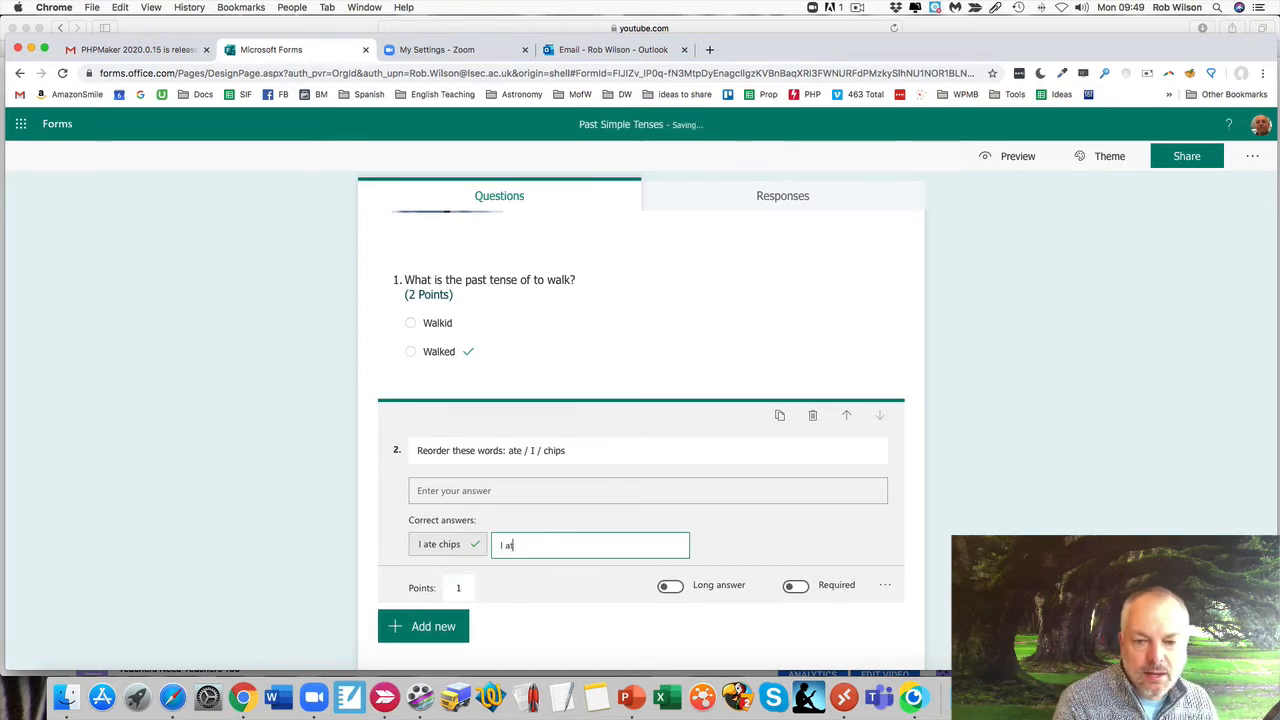
text(e chips.)
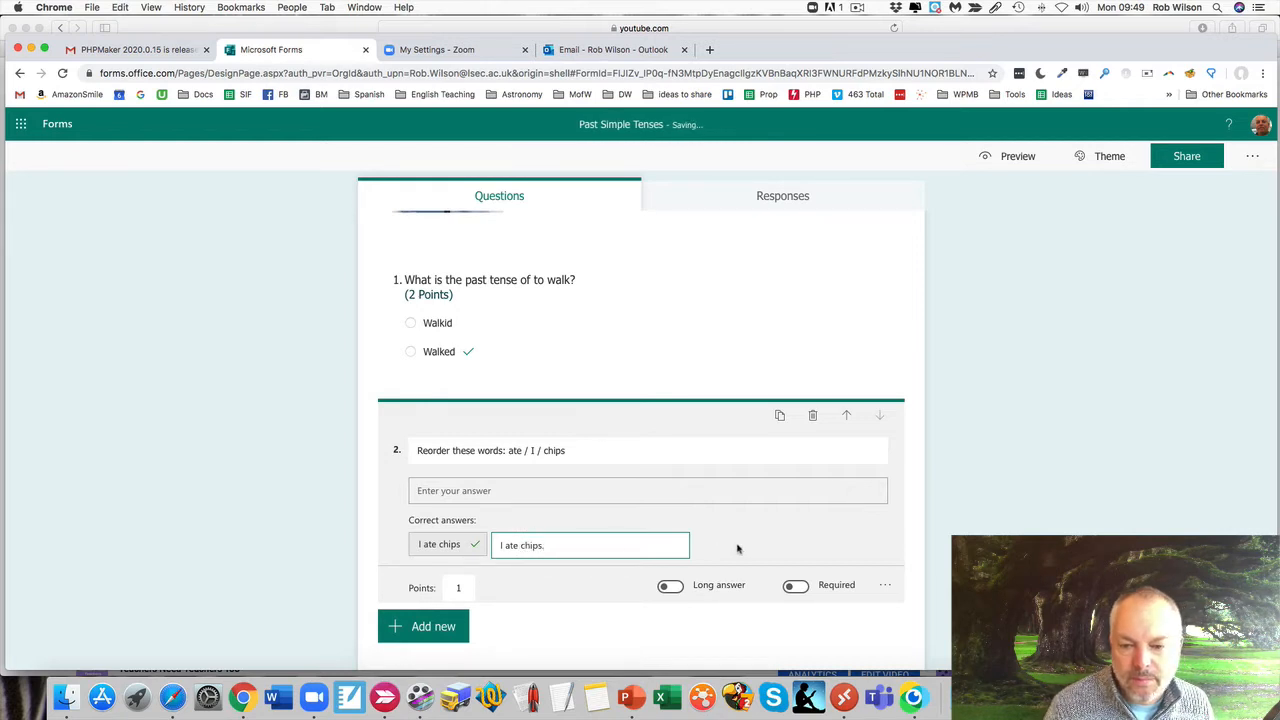
click(738, 547)
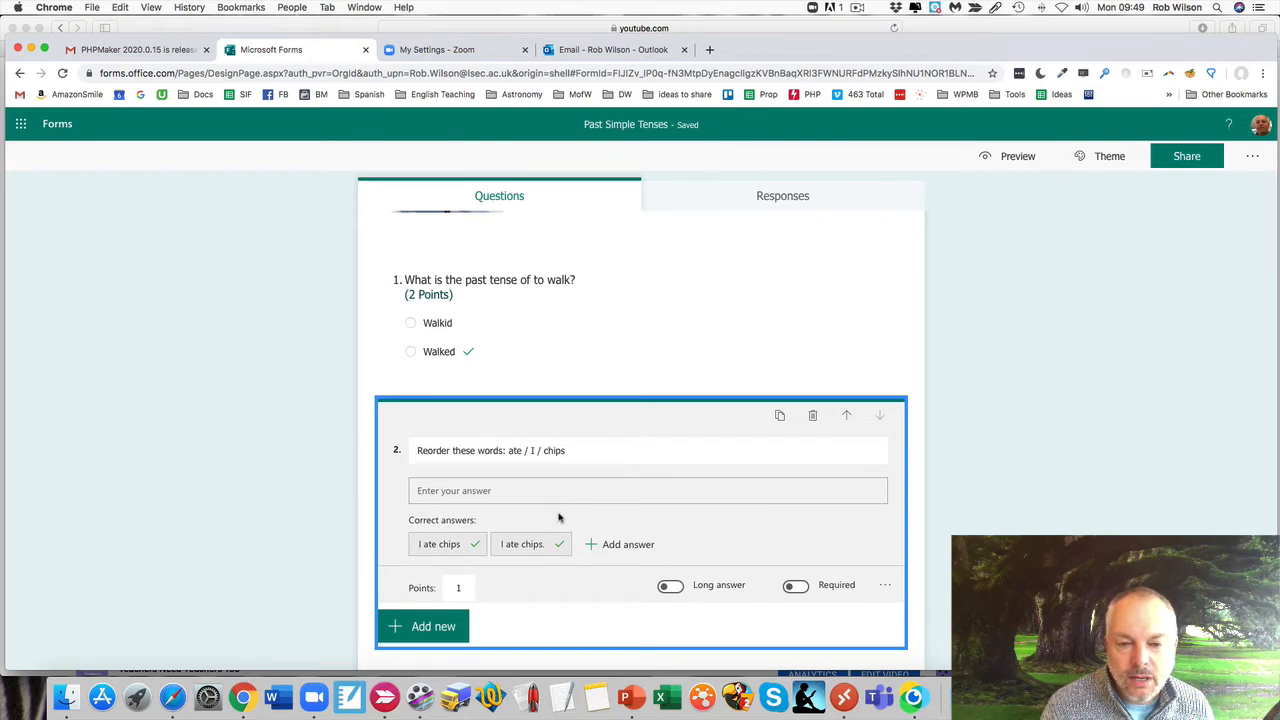
Step: Try the Long answer setting on the reorder question and return it to a short answer
click(670, 587)
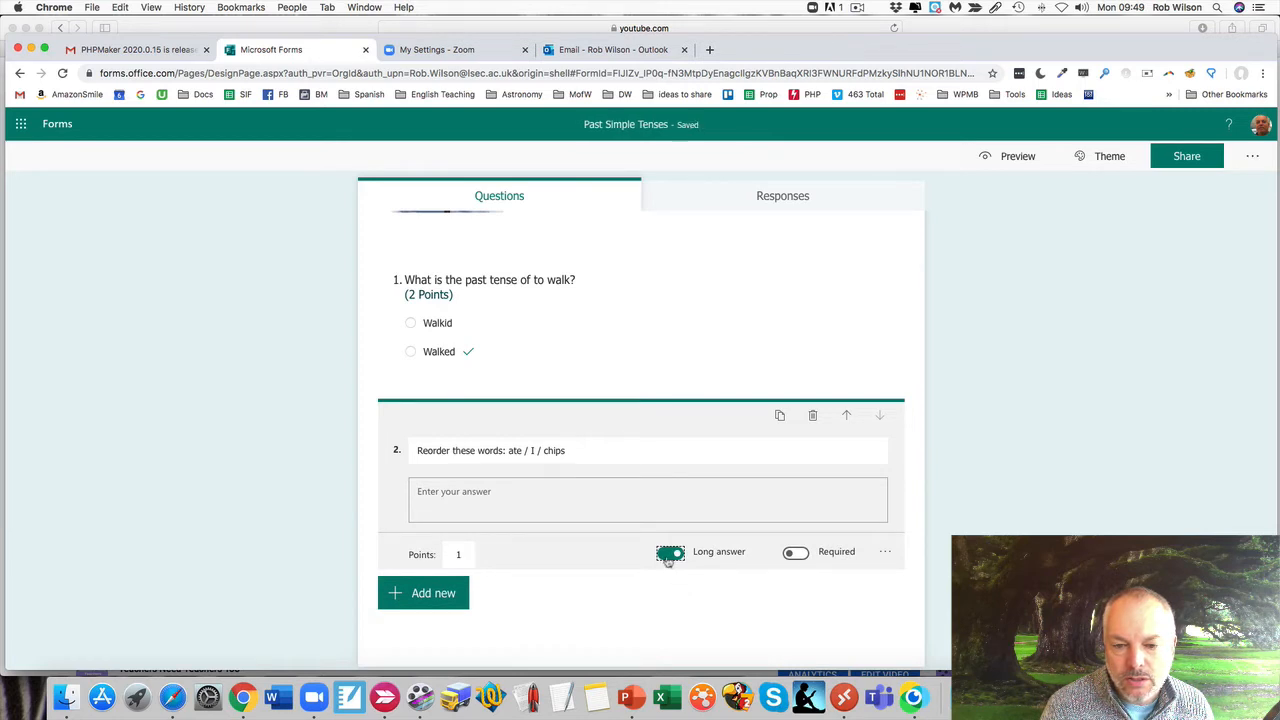
click(669, 556)
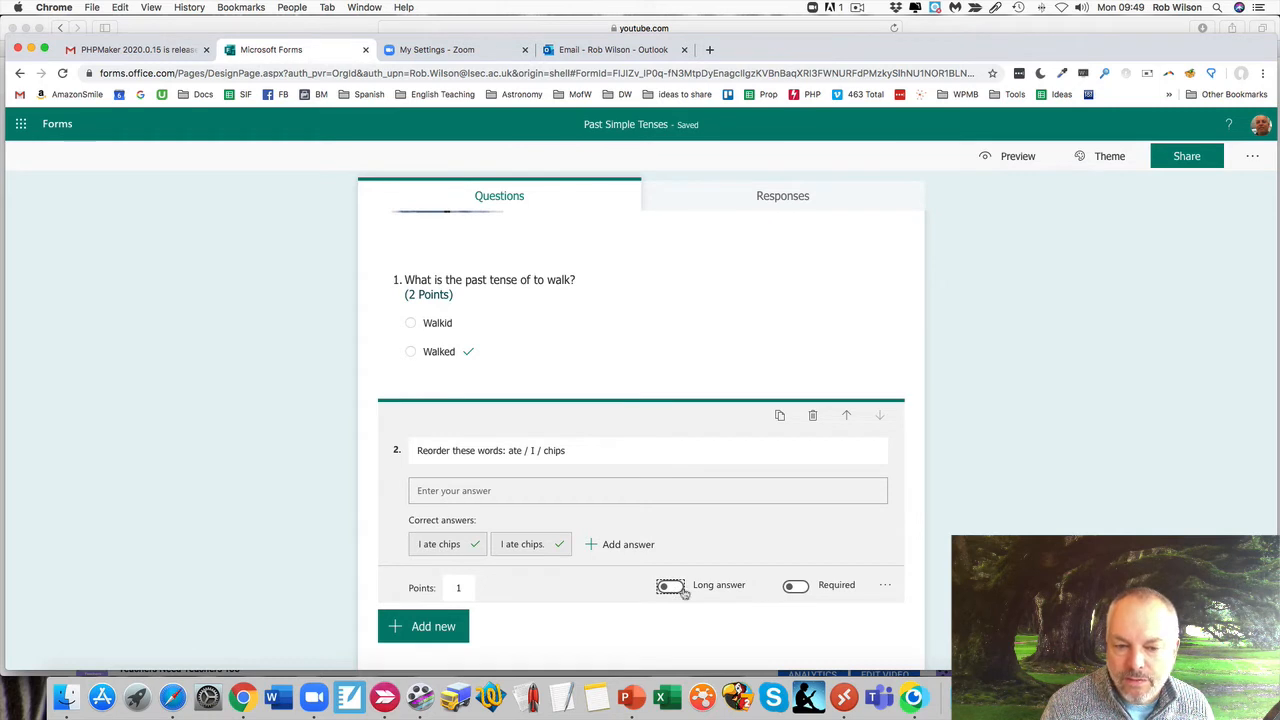
Step: Enable a subtitle for the reorder question and enter "sub title" as its text
click(885, 587)
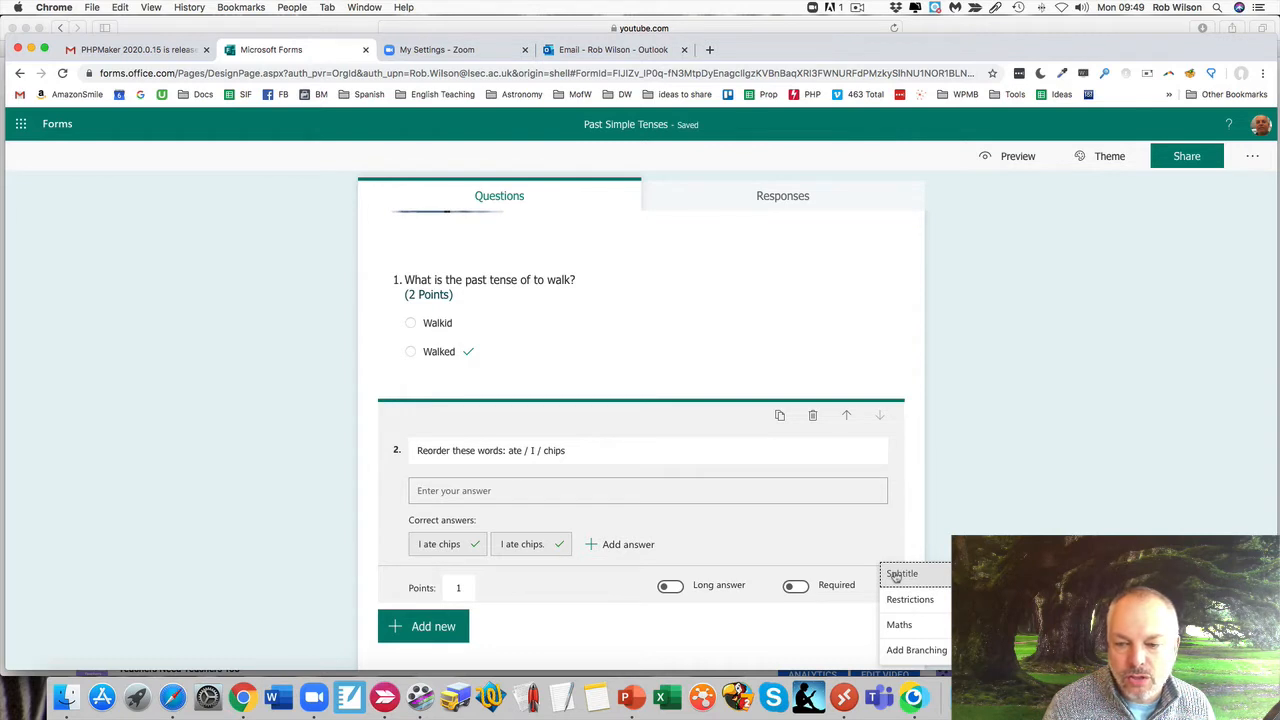
click(900, 574)
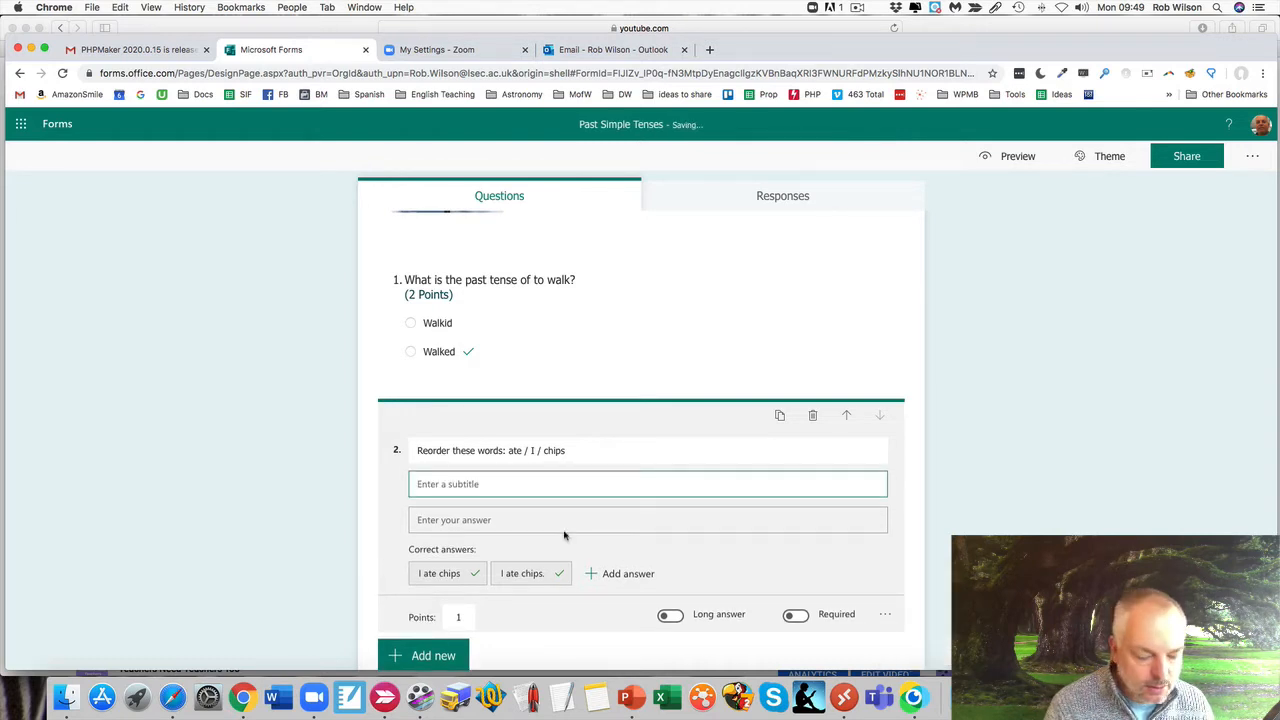
text(sub title)
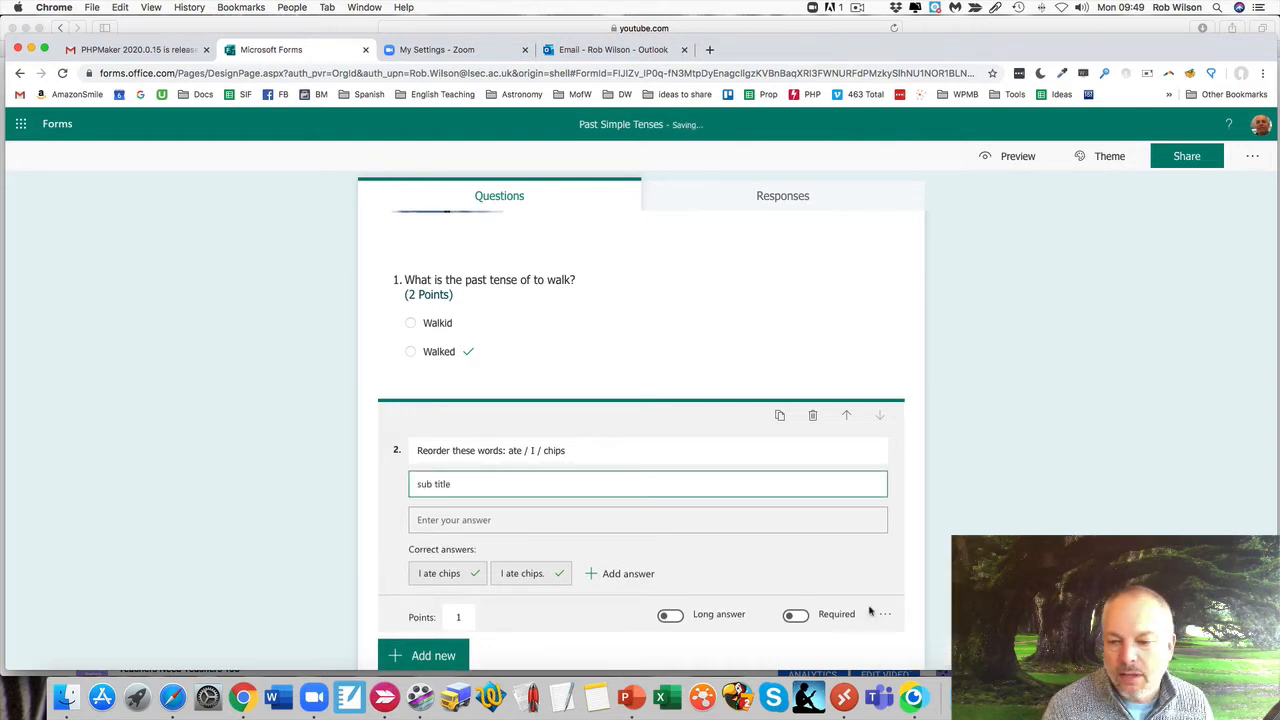
Step: Enable Restrictions on the reorder question, review the available restriction types and leave it set to Number
click(885, 614)
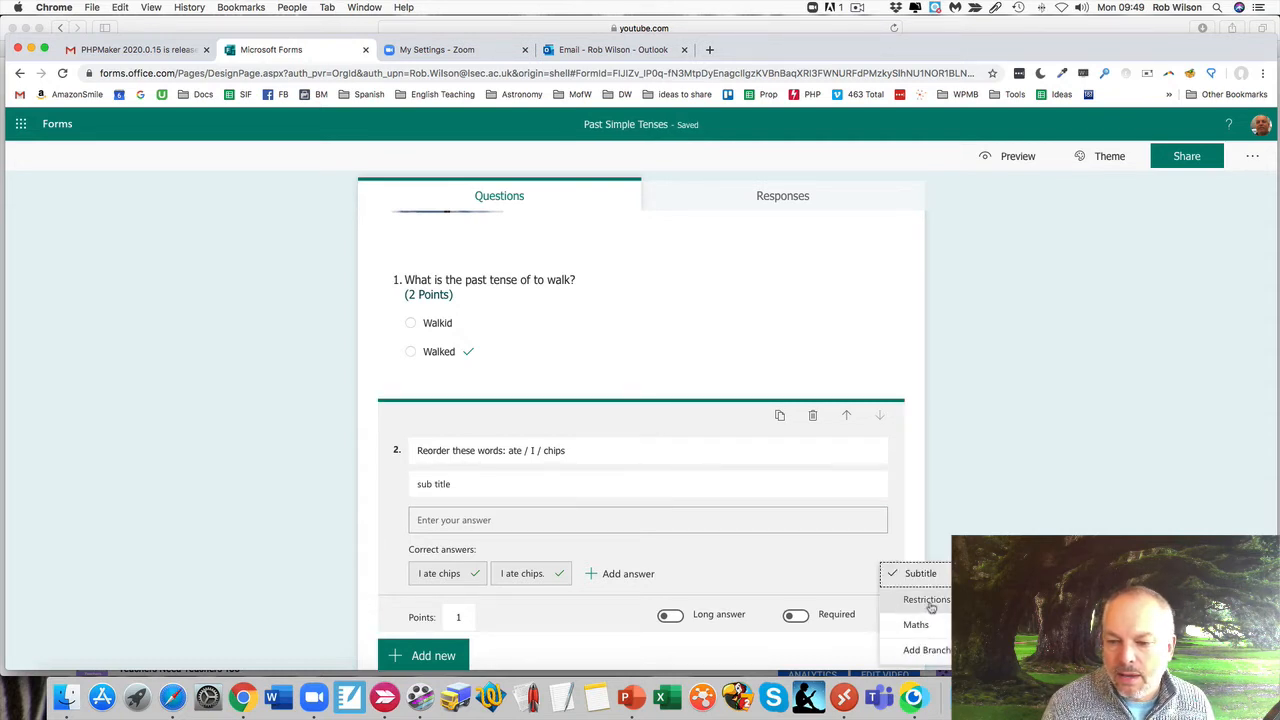
click(927, 600)
scroll(812, 569, down, 3)
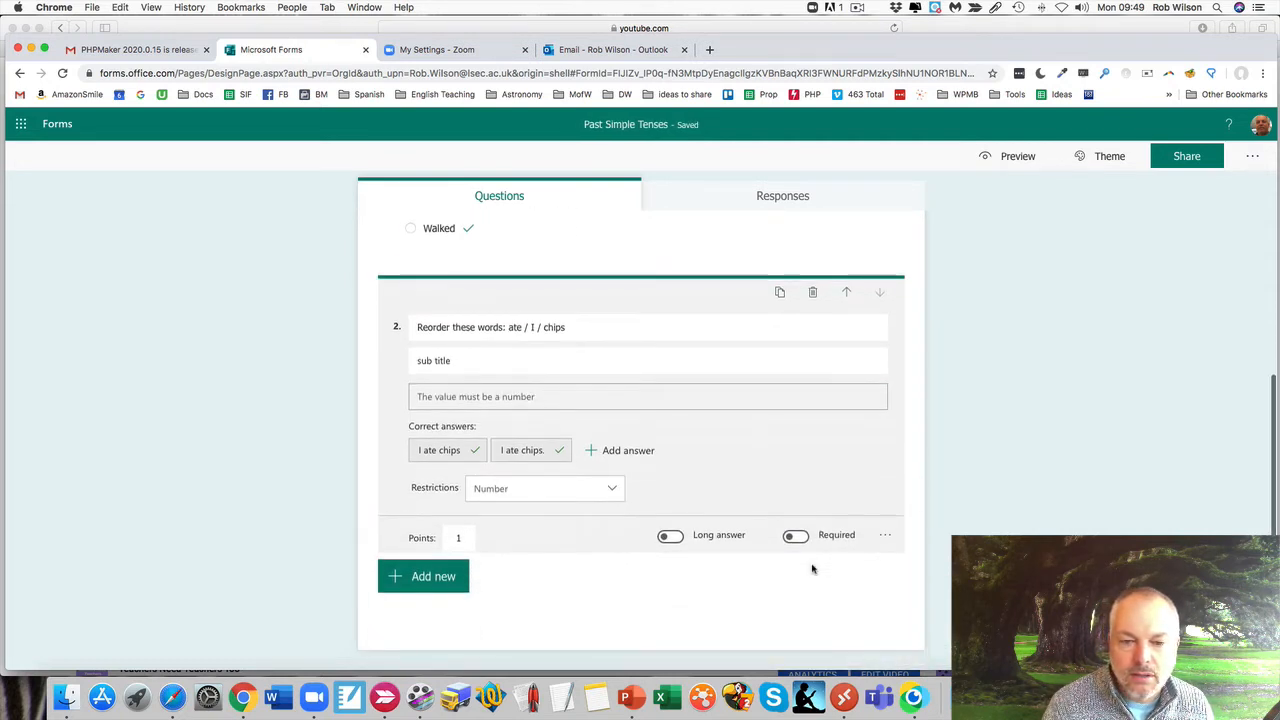
click(530, 490)
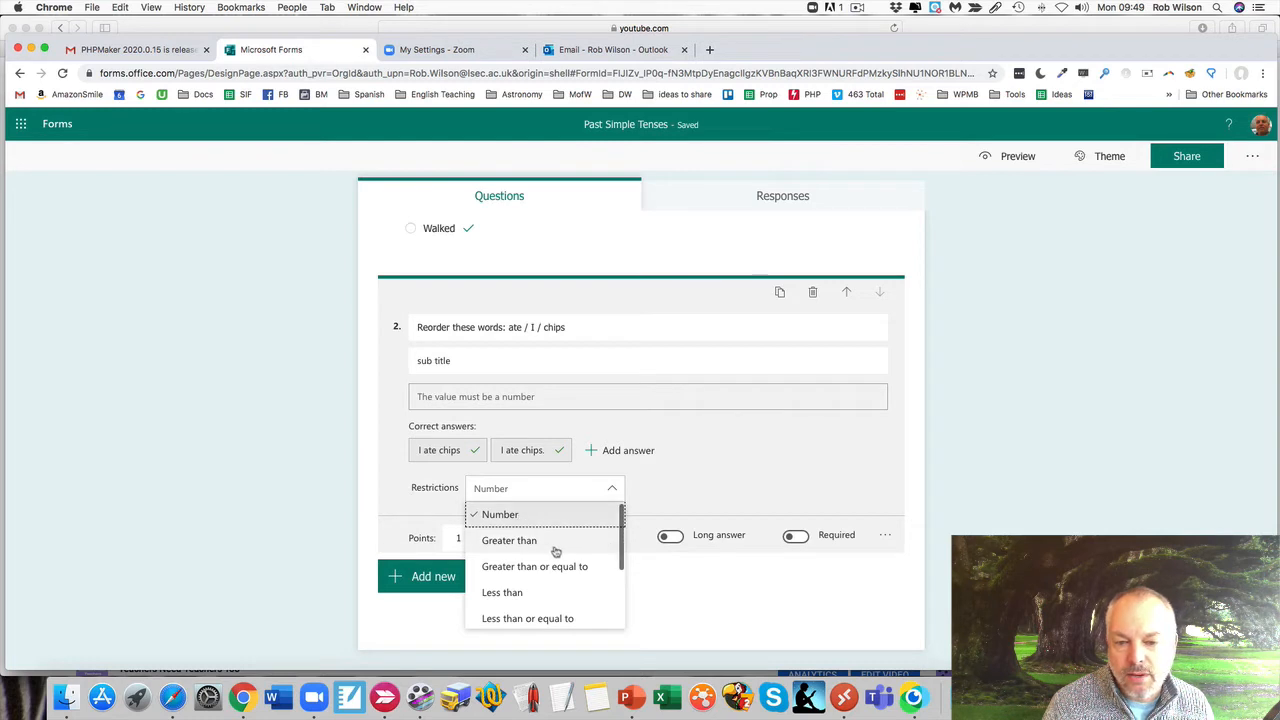
scroll(588, 590, down, 3)
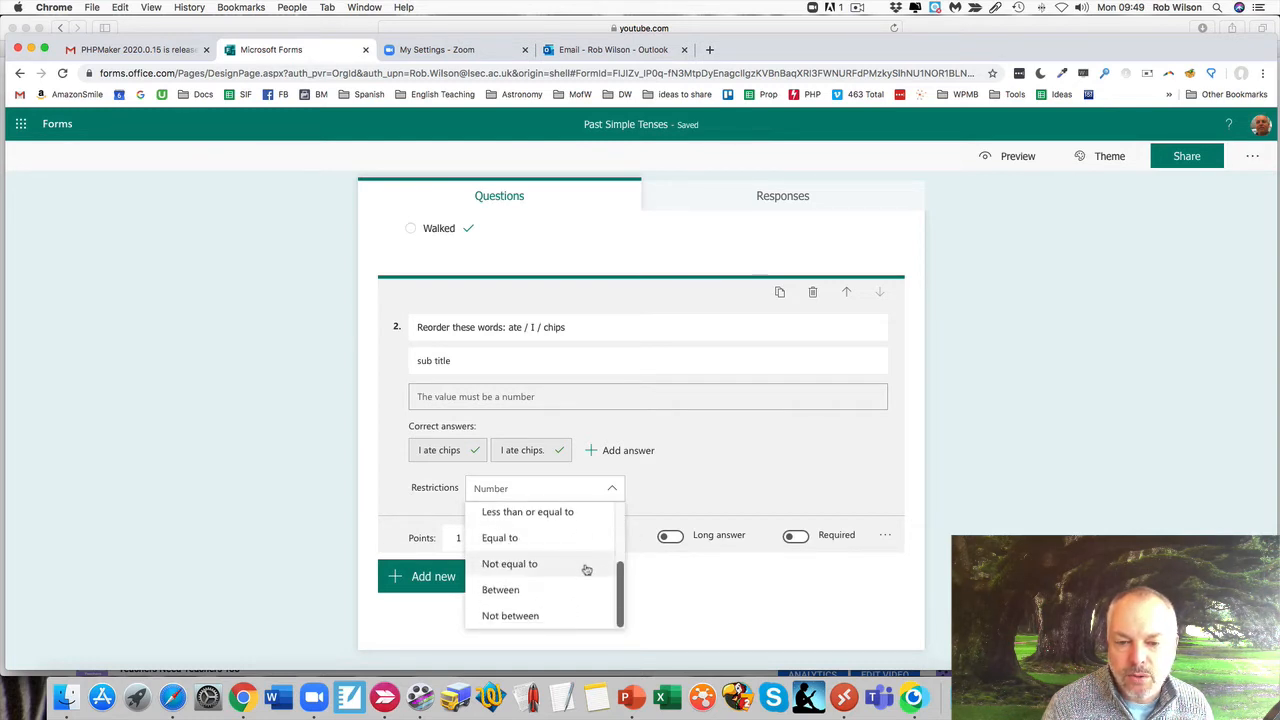
scroll(565, 570, up, 3)
click(692, 489)
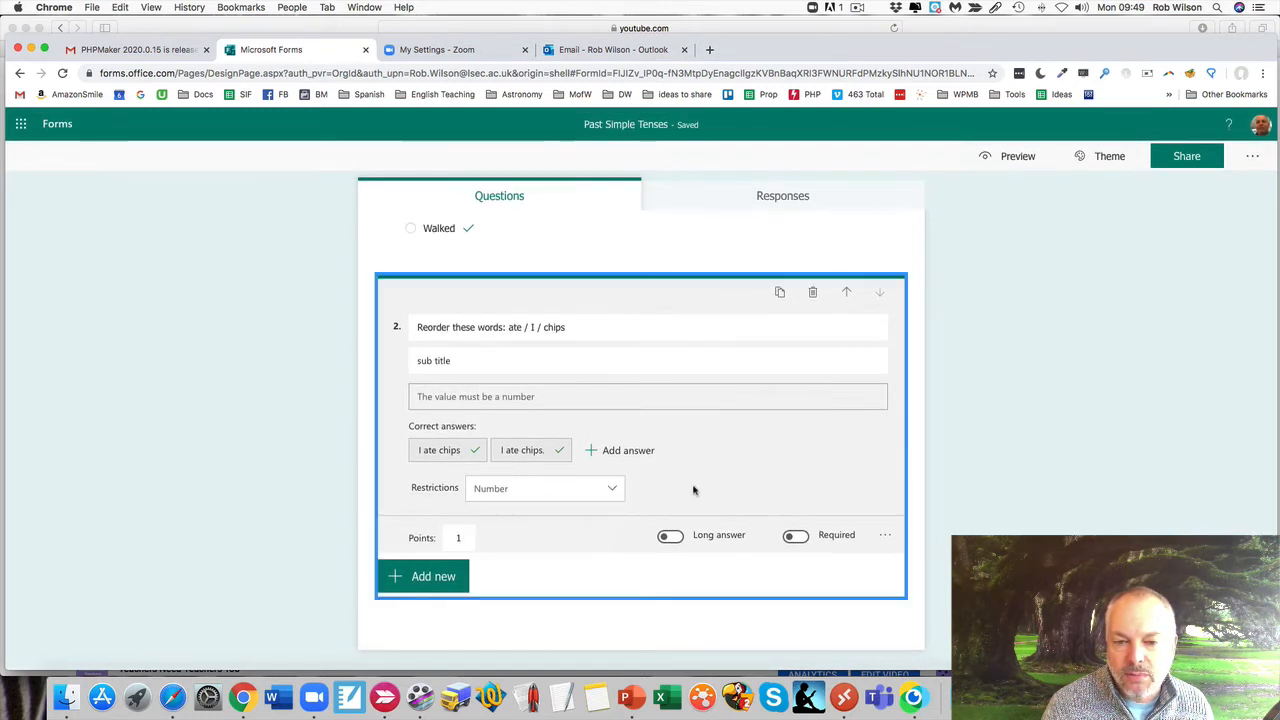
Step: Turn off the Restrictions setting on the reorder question
click(883, 538)
click(916, 578)
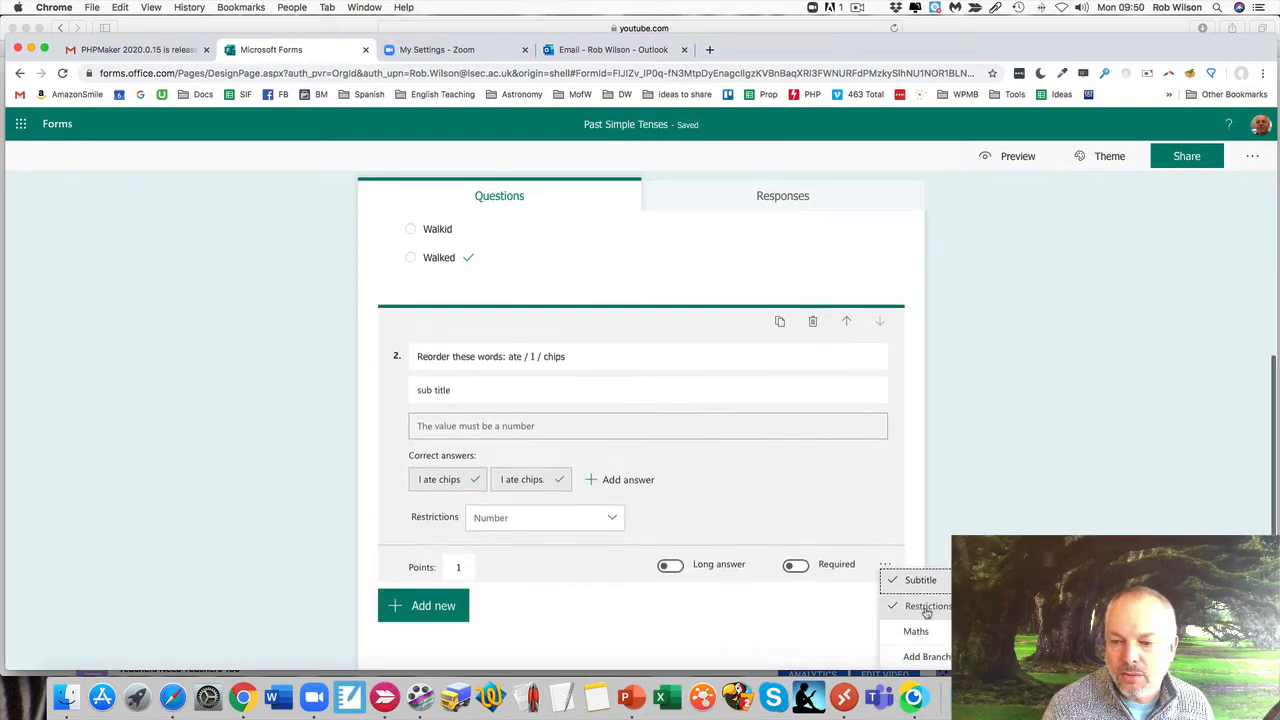
Step: Try the Maths setting on the reorder question and switch it off again
click(885, 536)
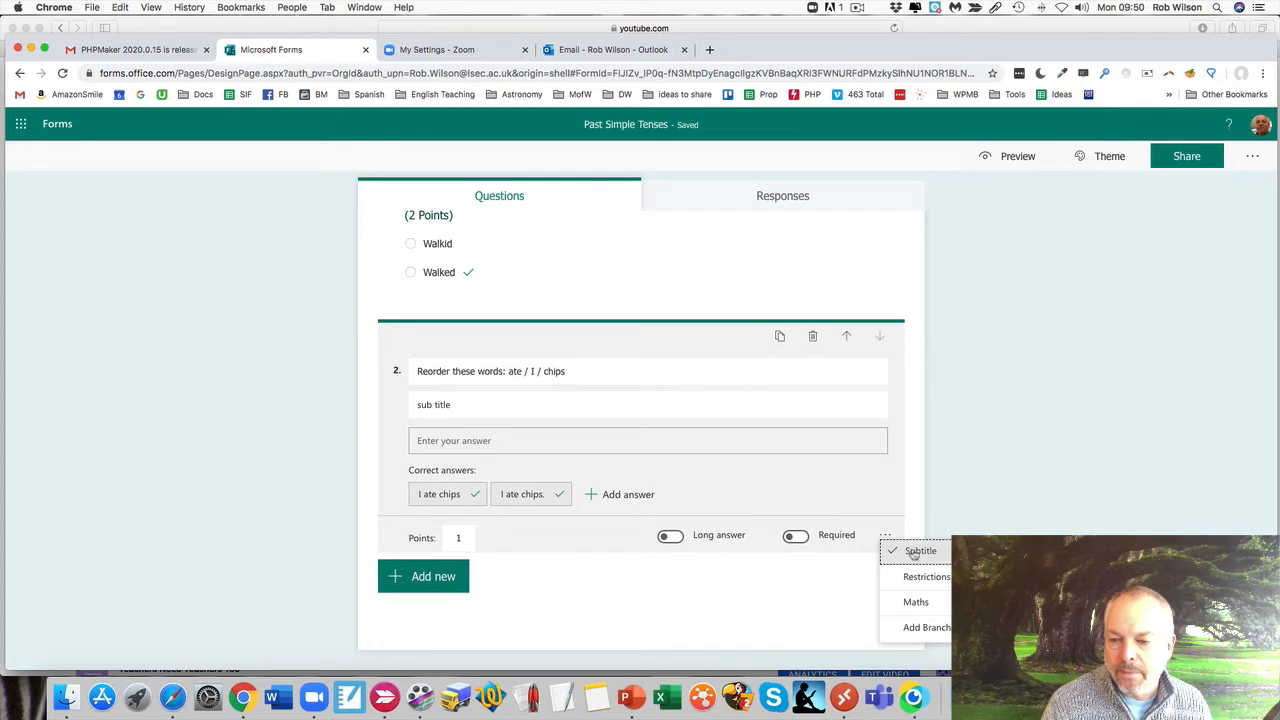
click(915, 602)
click(457, 406)
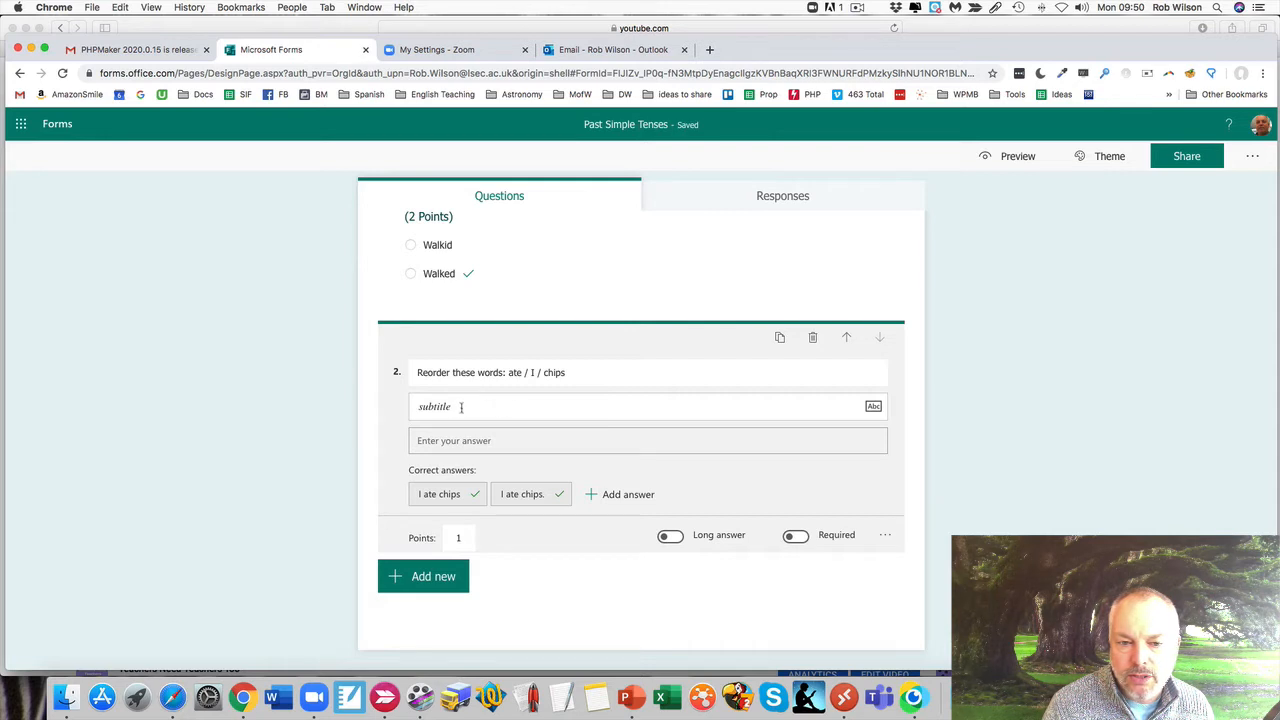
click(885, 537)
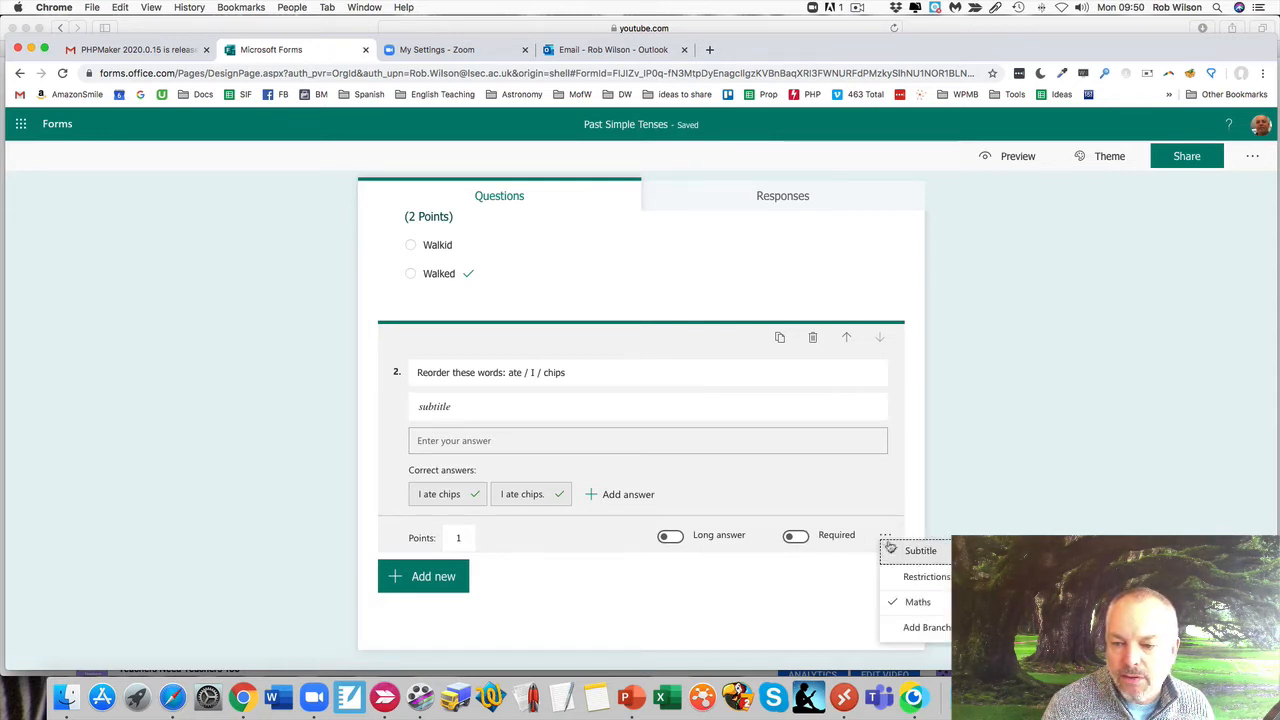
click(918, 602)
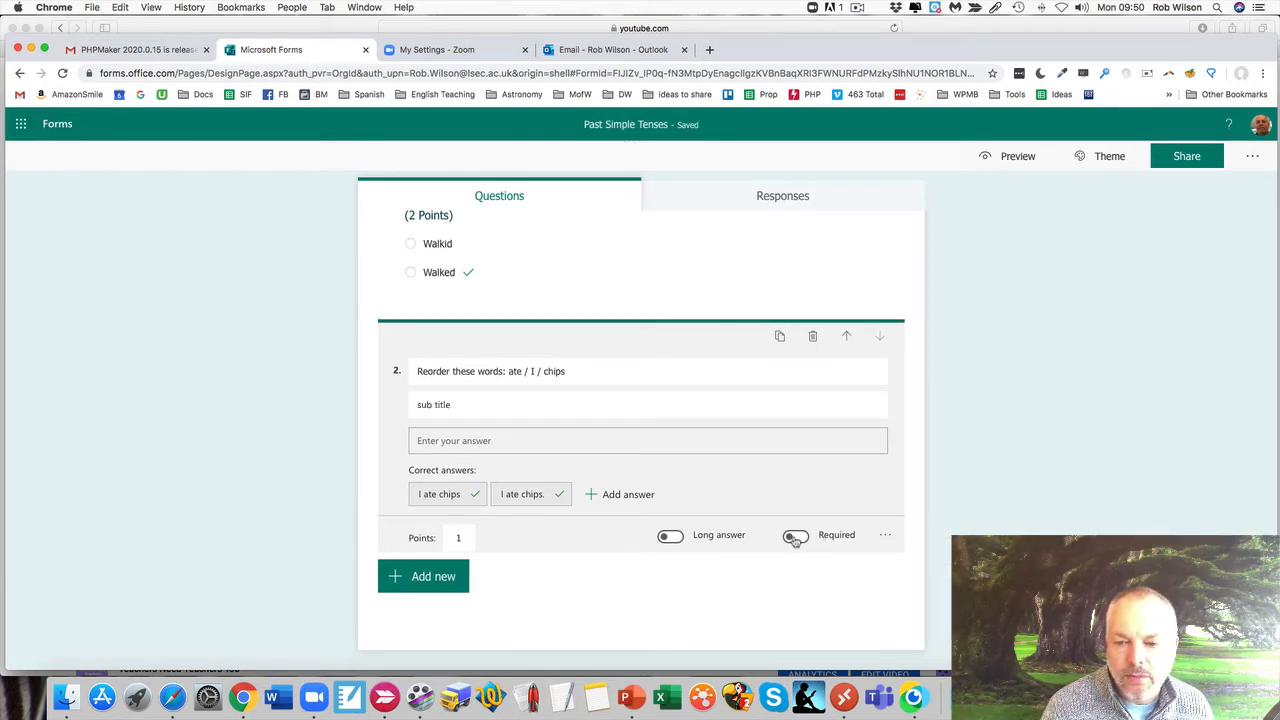
Step: Add a Date question after the reorder question with the text "When was I born?"
click(447, 578)
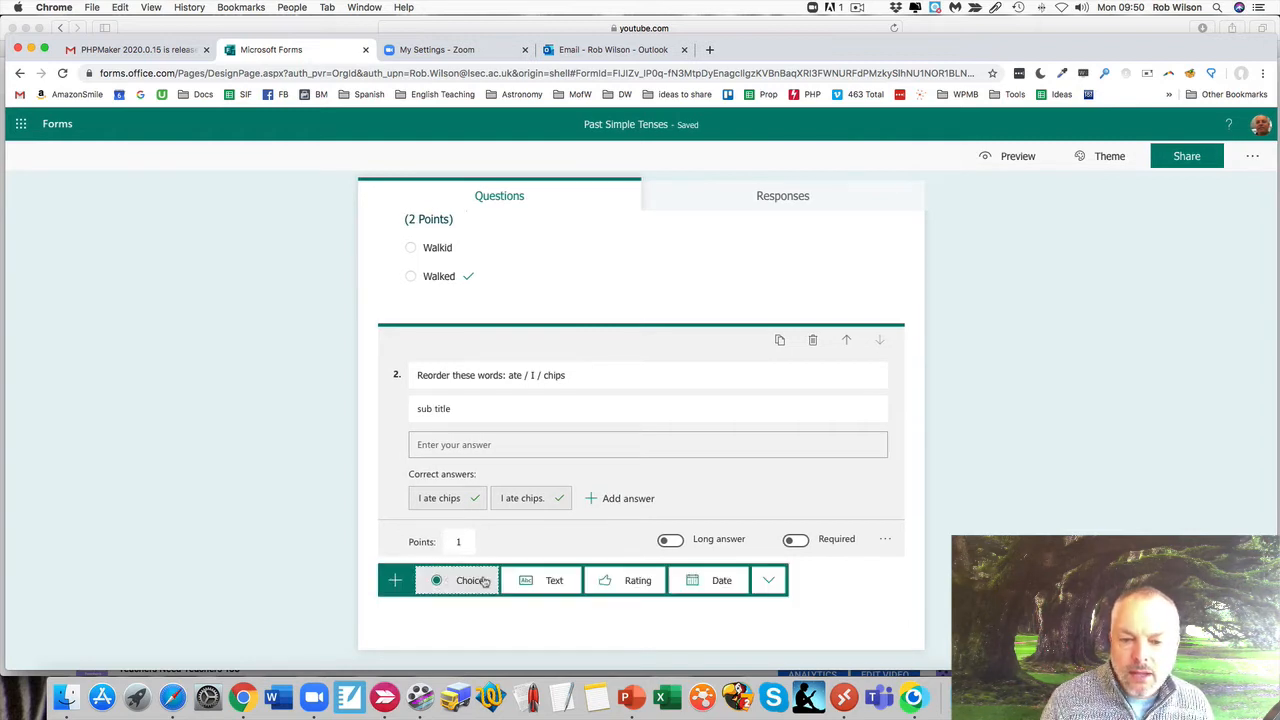
click(706, 581)
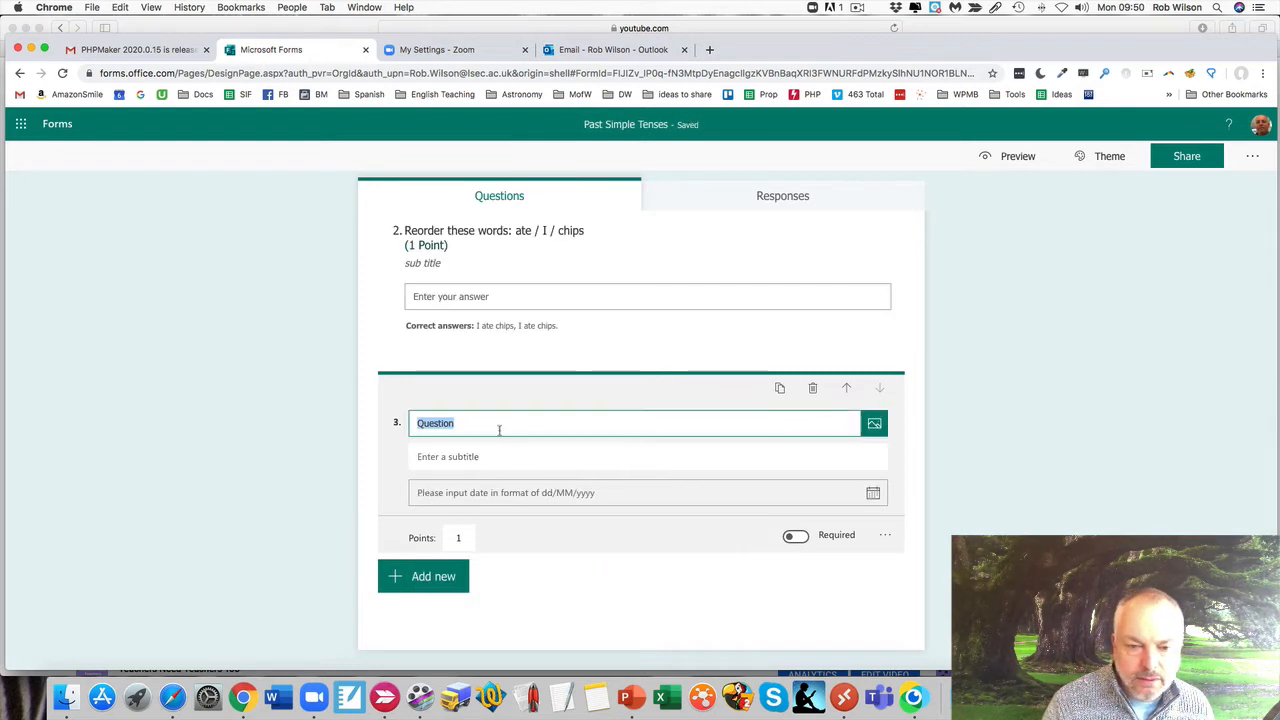
text(When)
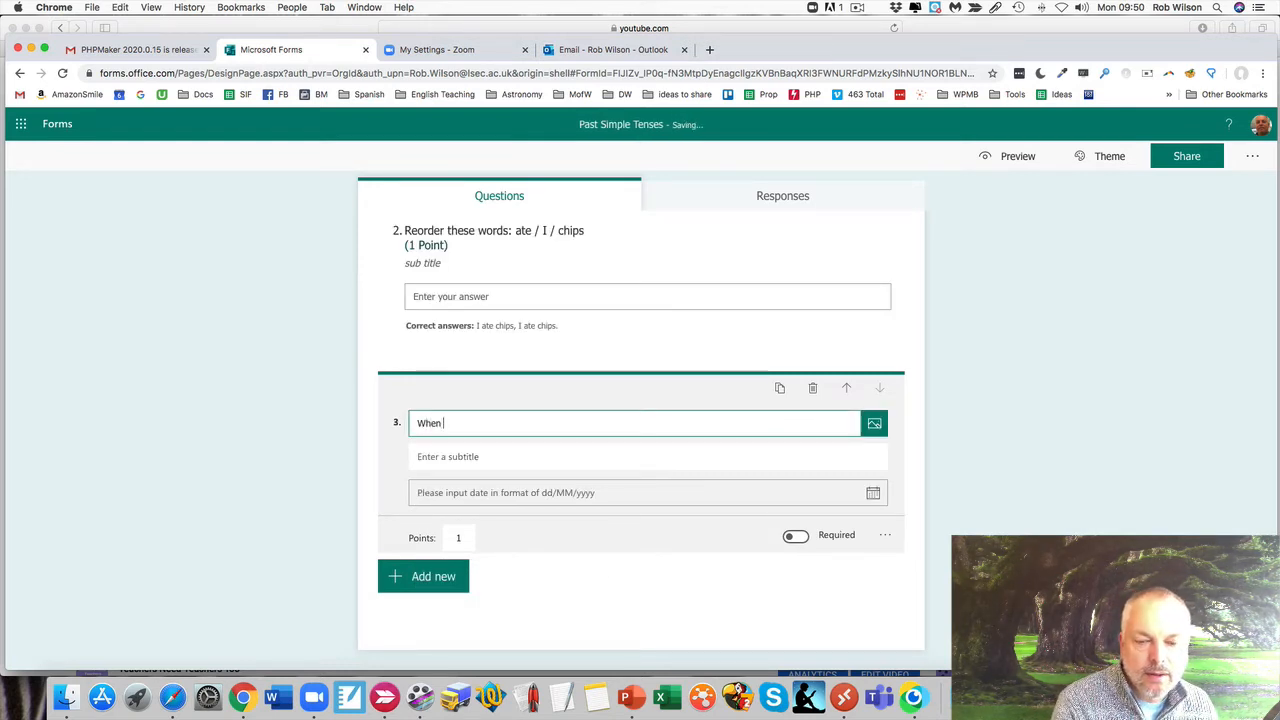
text( was I b)
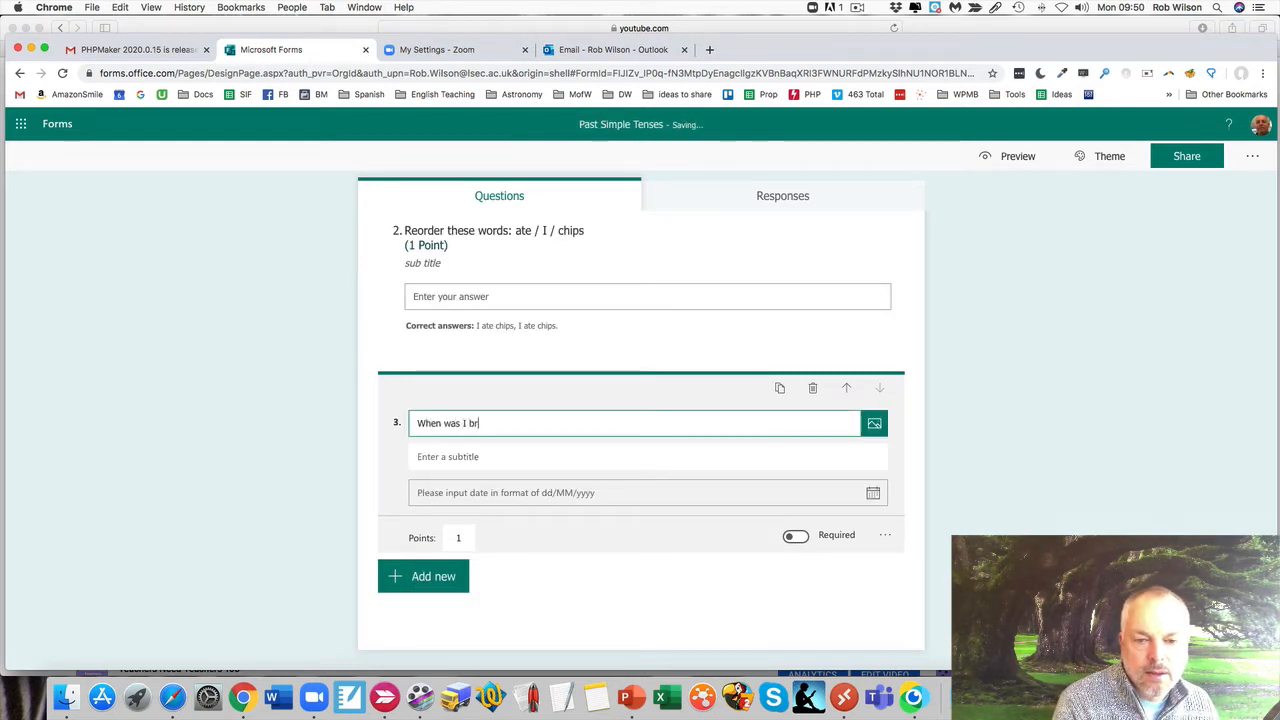
text(orn?)
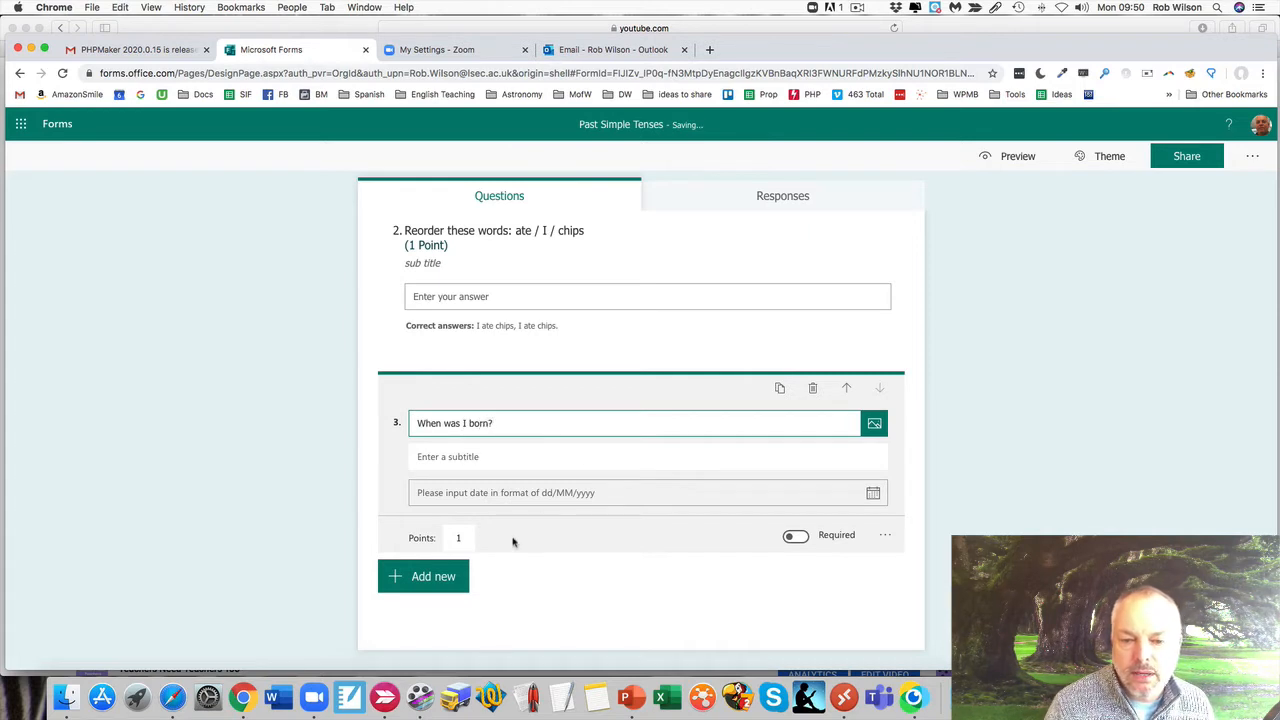
Step: Set the points of the "When was I born?" question to 10 and review its additional settings
click(456, 540)
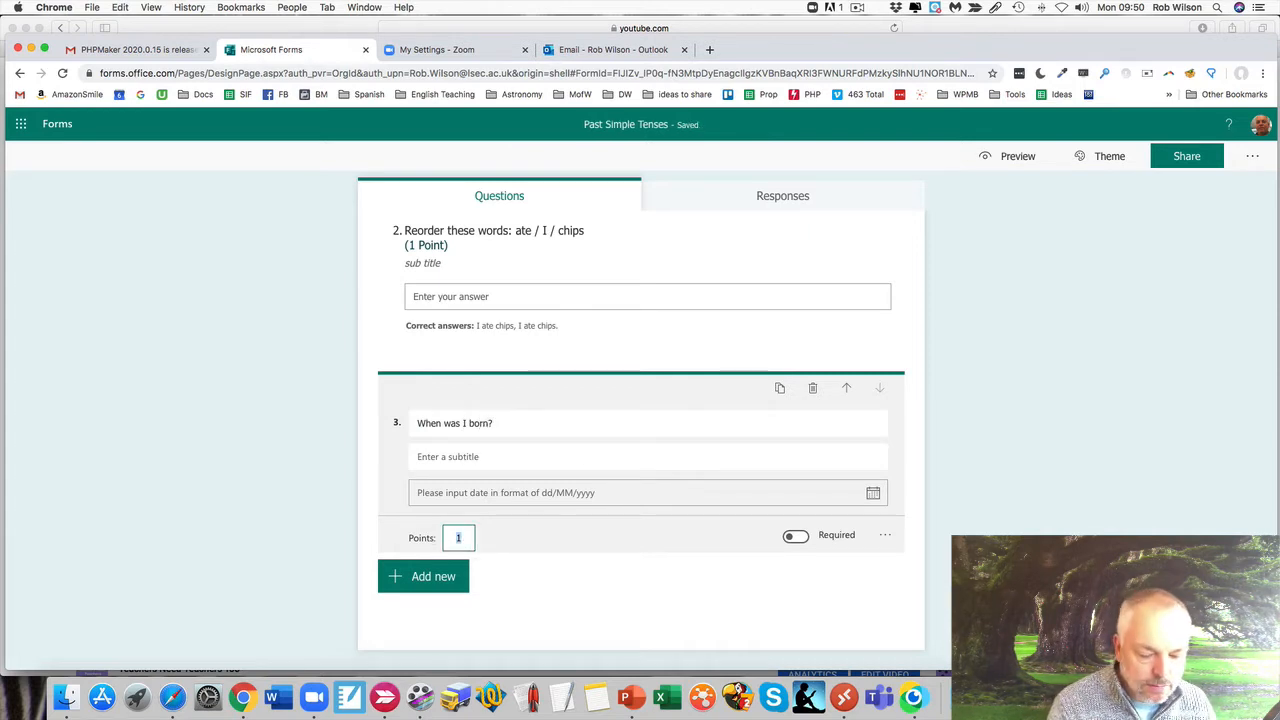
text(10)
click(563, 493)
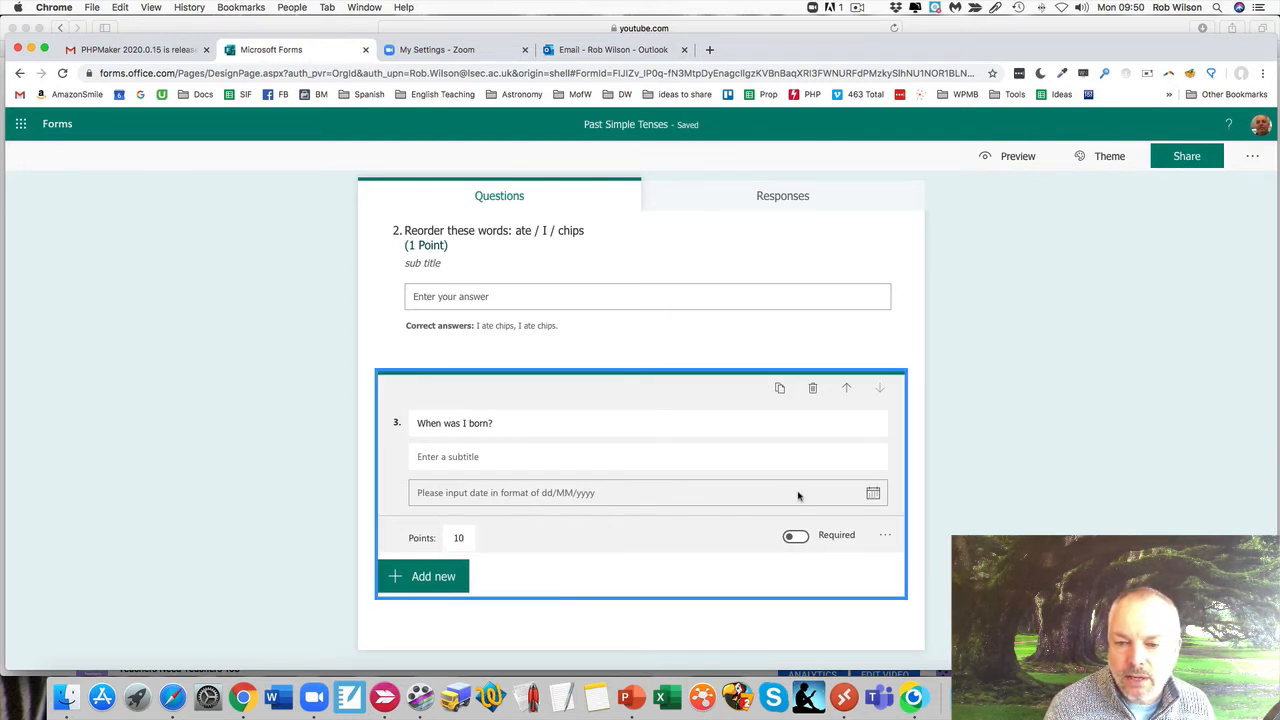
click(494, 456)
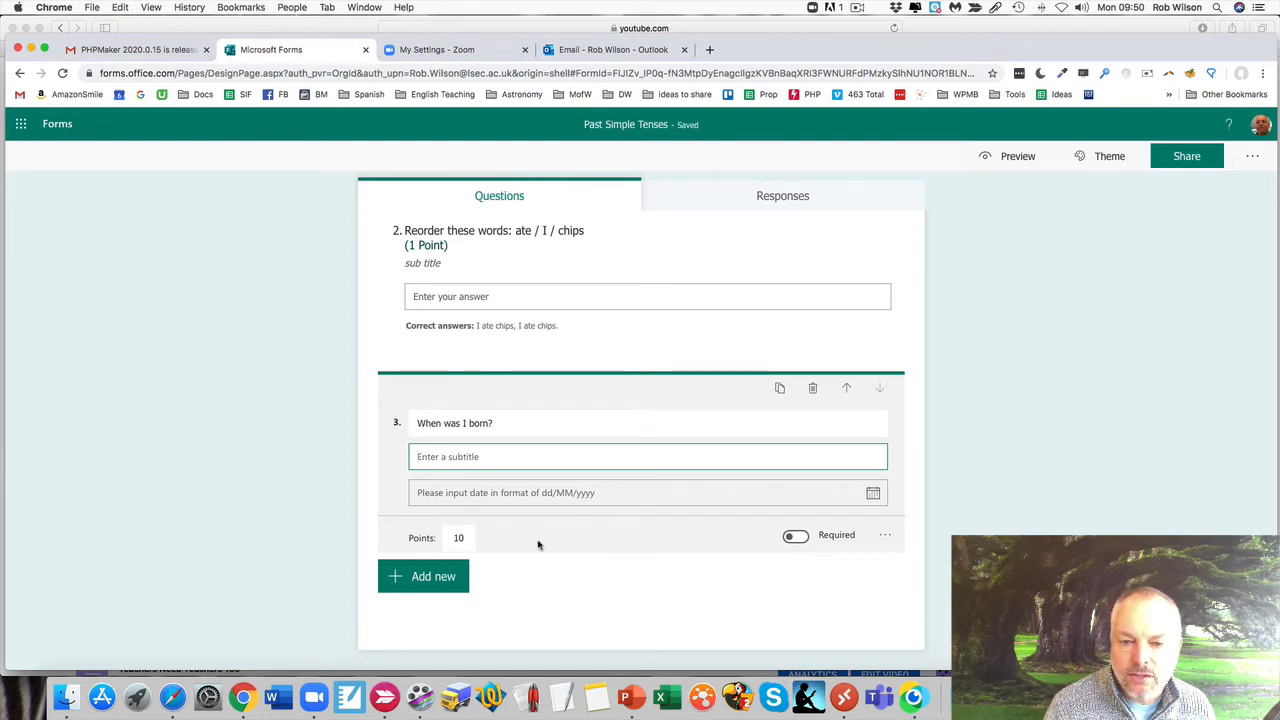
click(886, 540)
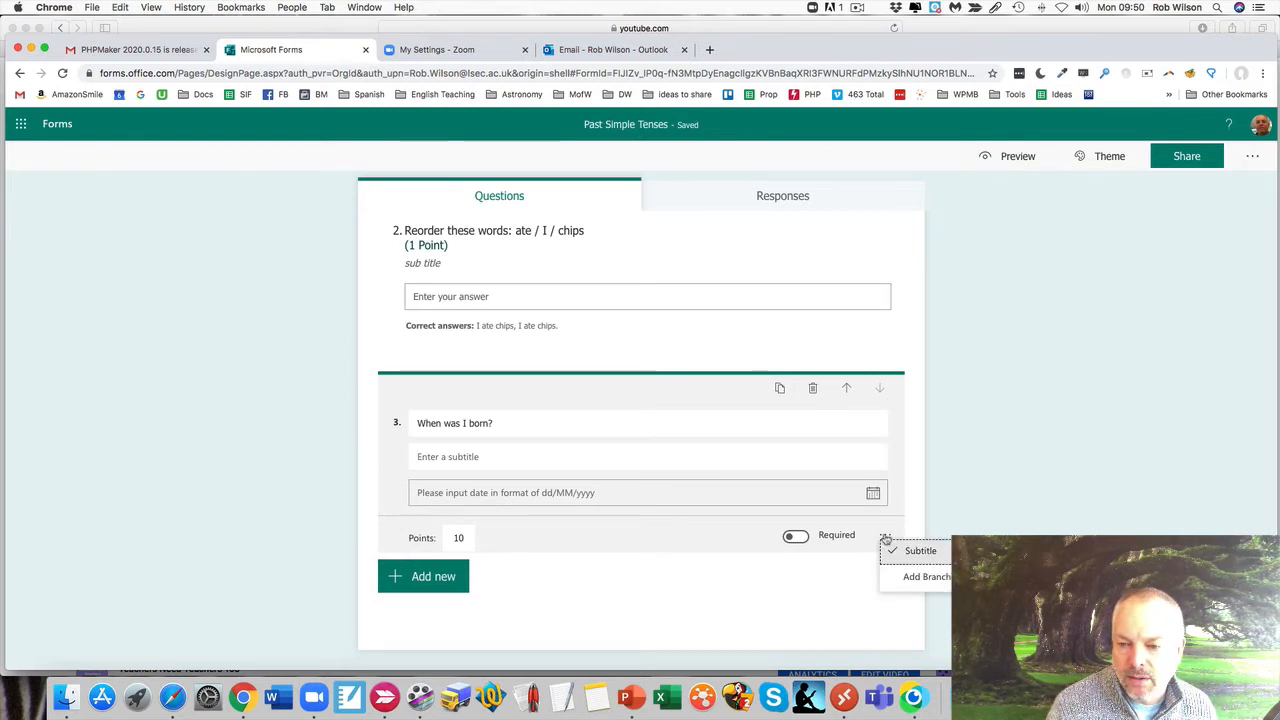
click(846, 588)
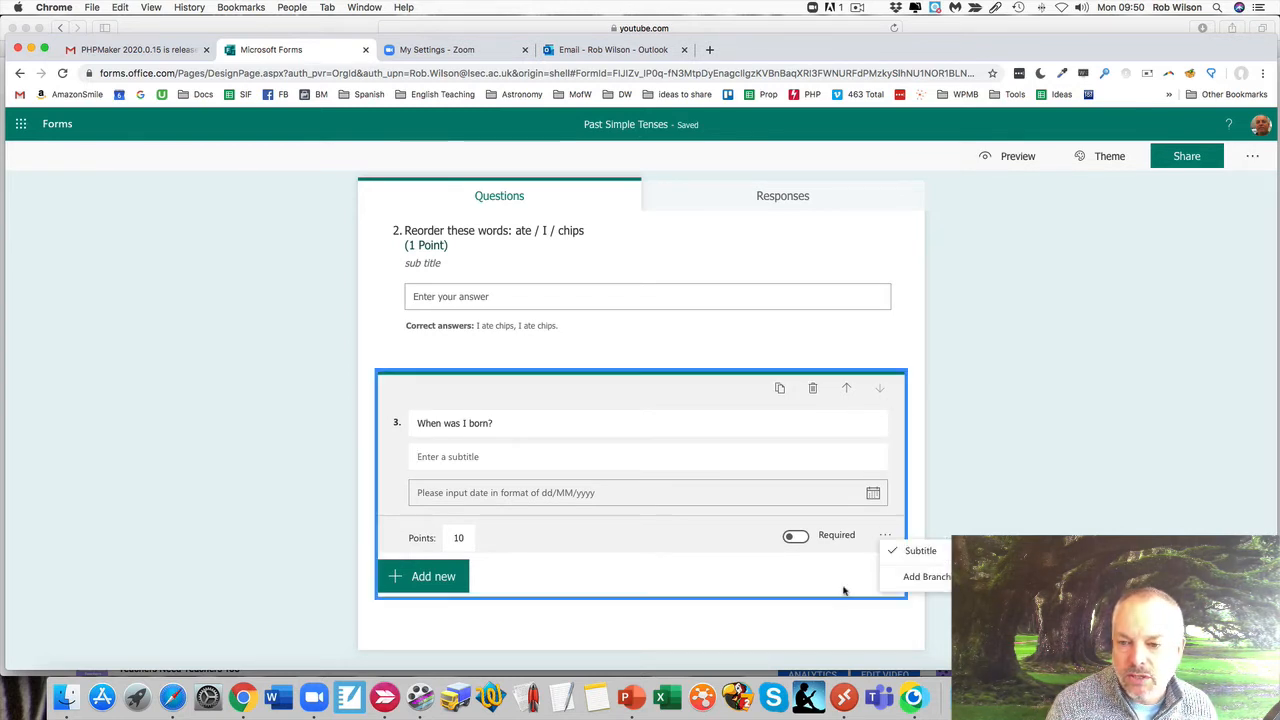
Step: Review the additional question types available for a new question without adding one
click(424, 576)
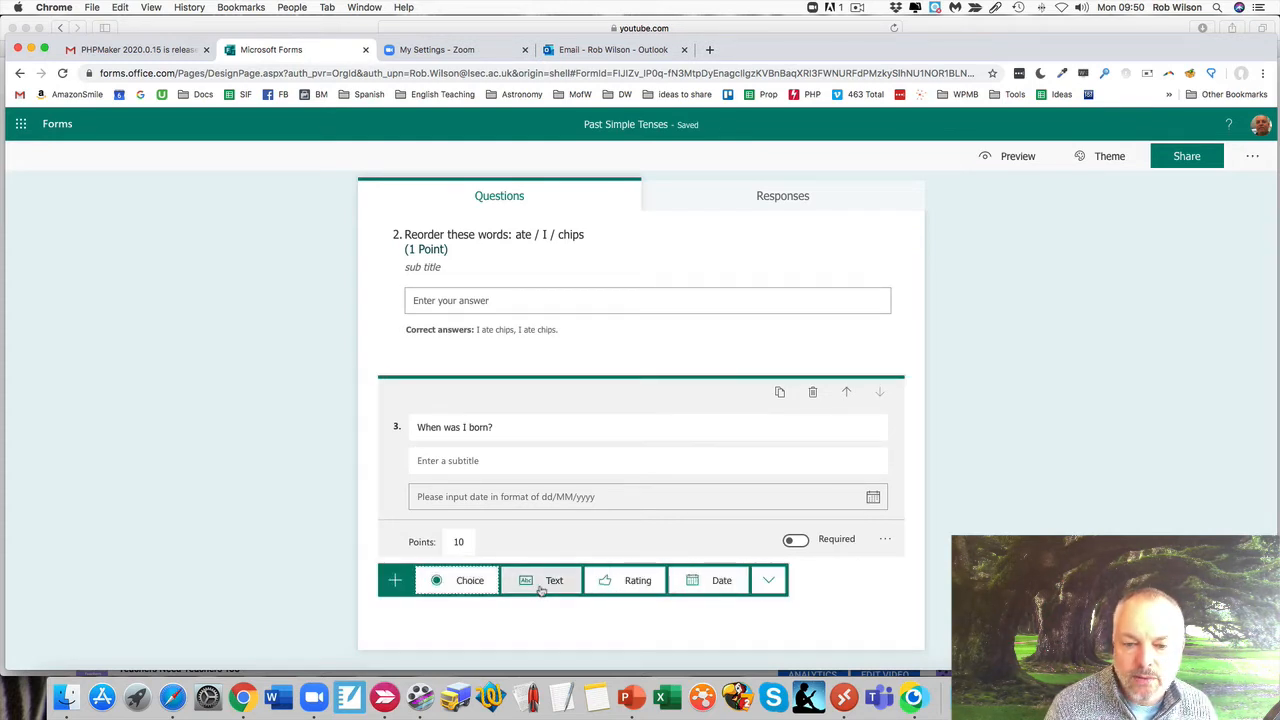
click(770, 582)
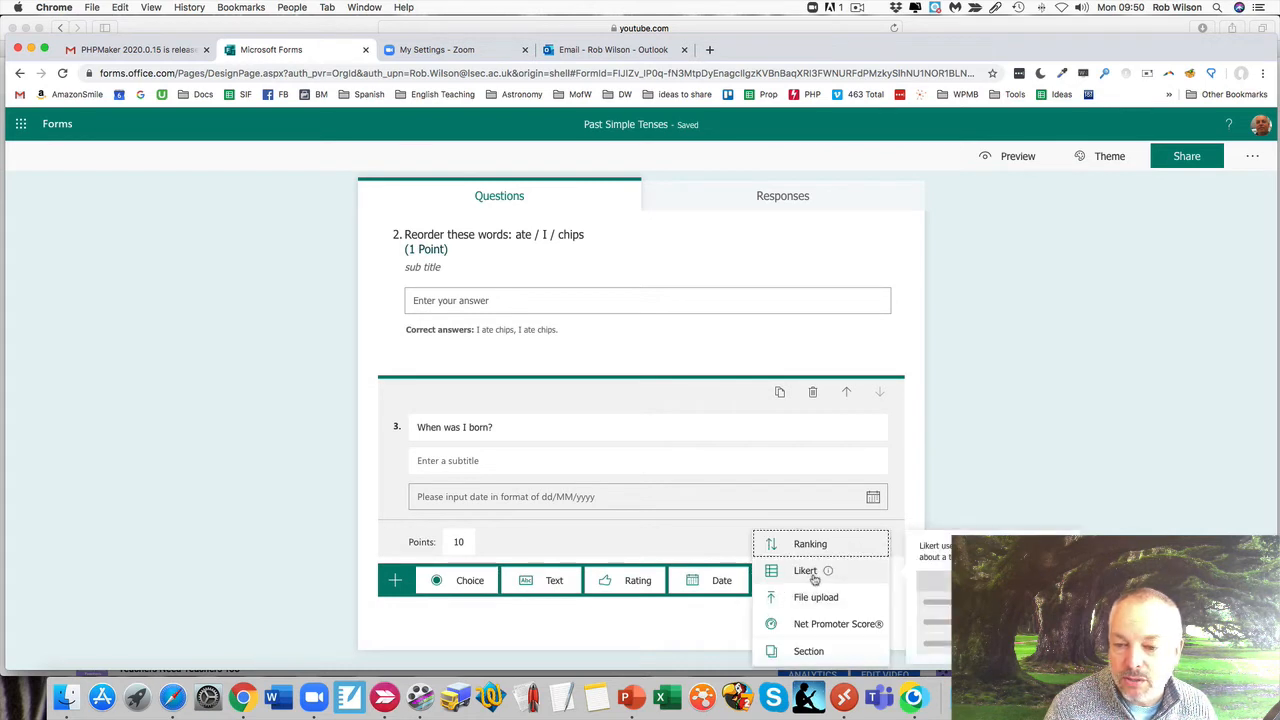
click(563, 620)
Step: Change the "What is the past tense of to walk?" question to a drop-down and view it in the question list
scroll(569, 404, up, 2)
scroll(569, 404, up, 3)
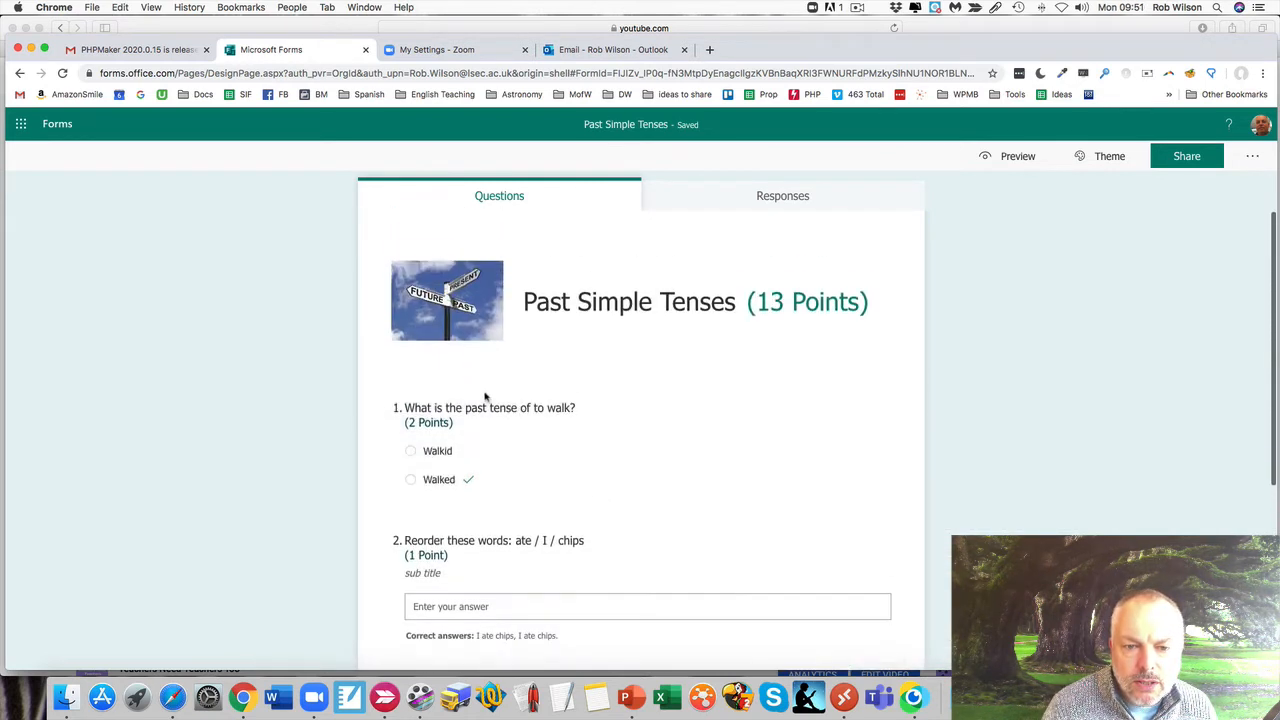
click(527, 440)
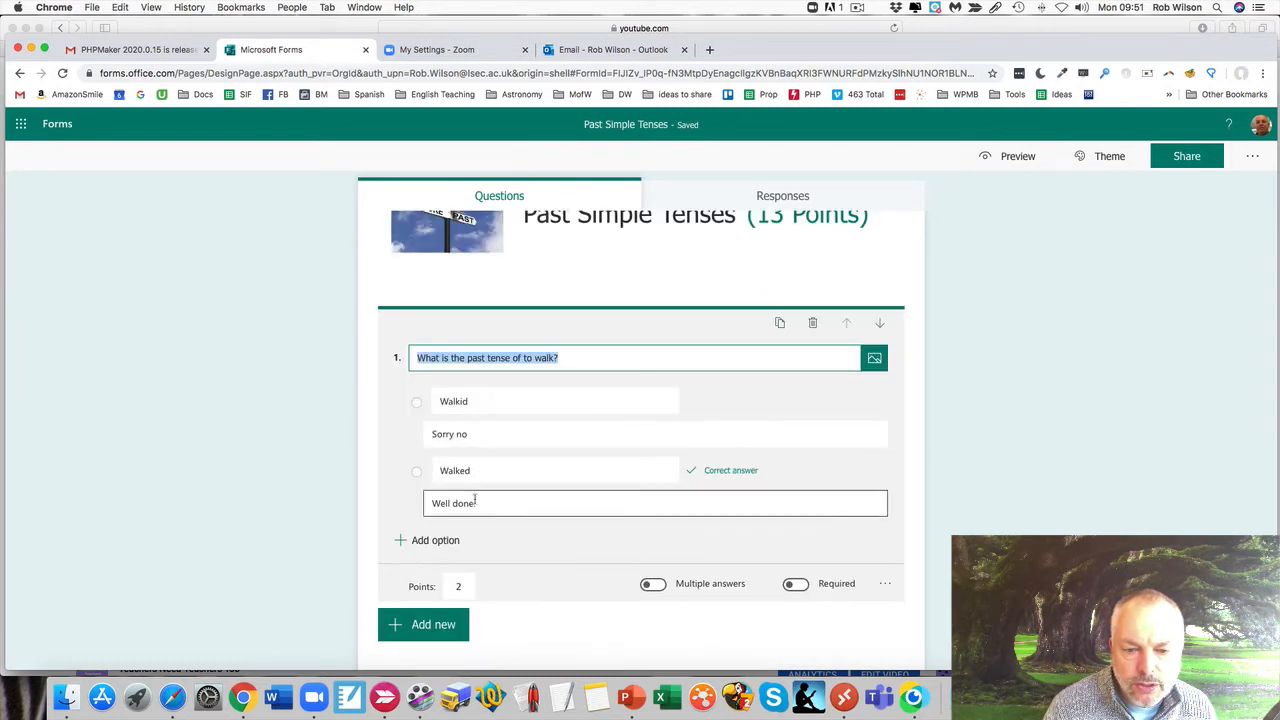
click(886, 586)
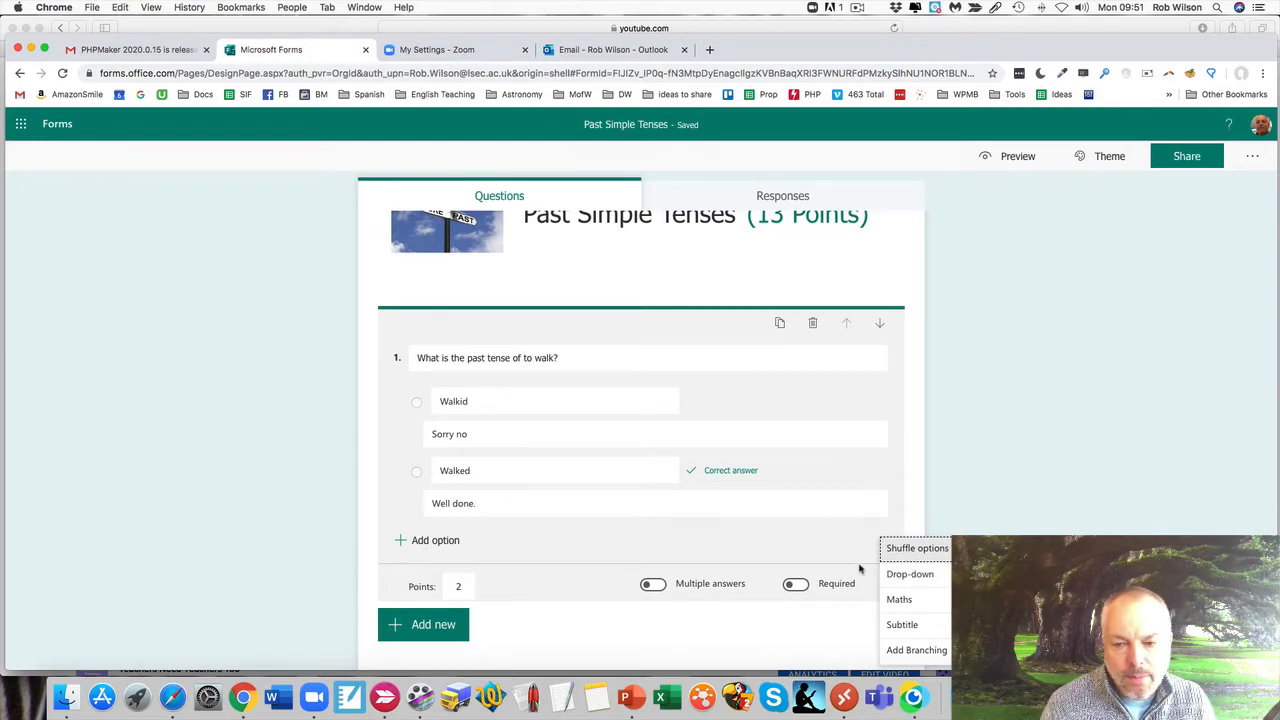
click(906, 577)
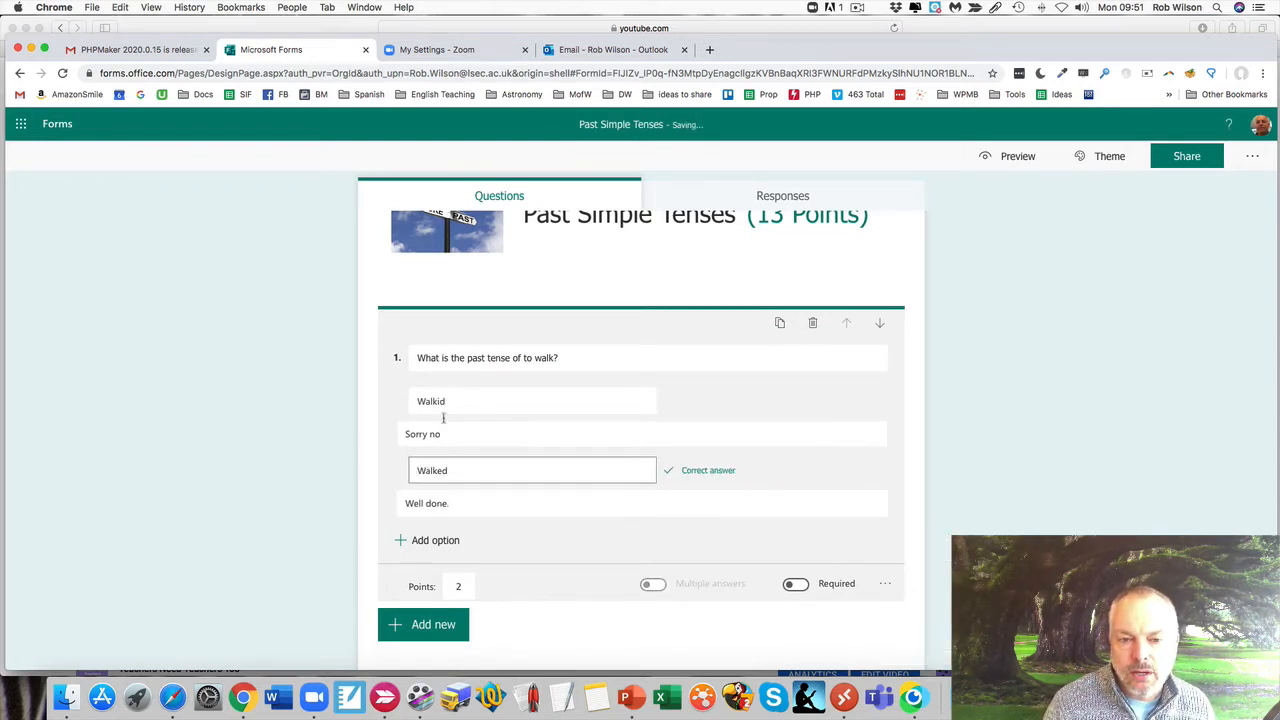
click(1029, 375)
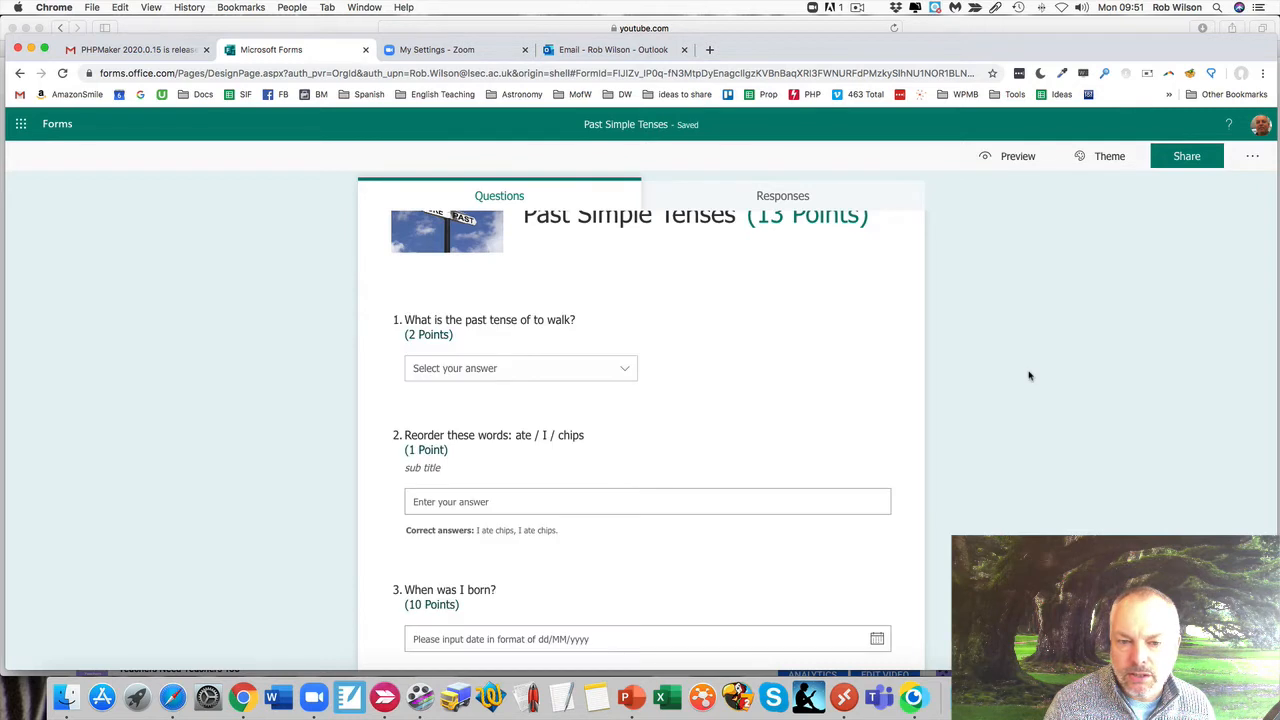
click(621, 370)
click(1085, 382)
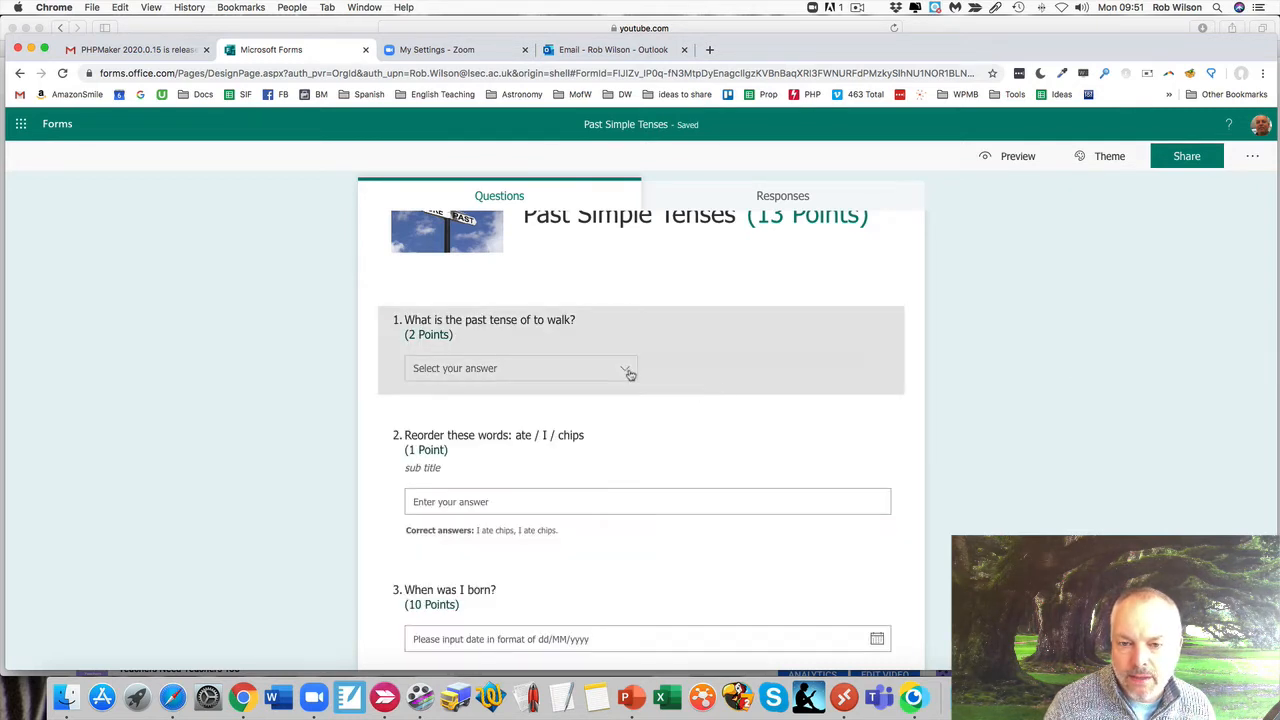
Step: Turn off the drop-down format of the "What is the past tense of to walk?" question
click(877, 374)
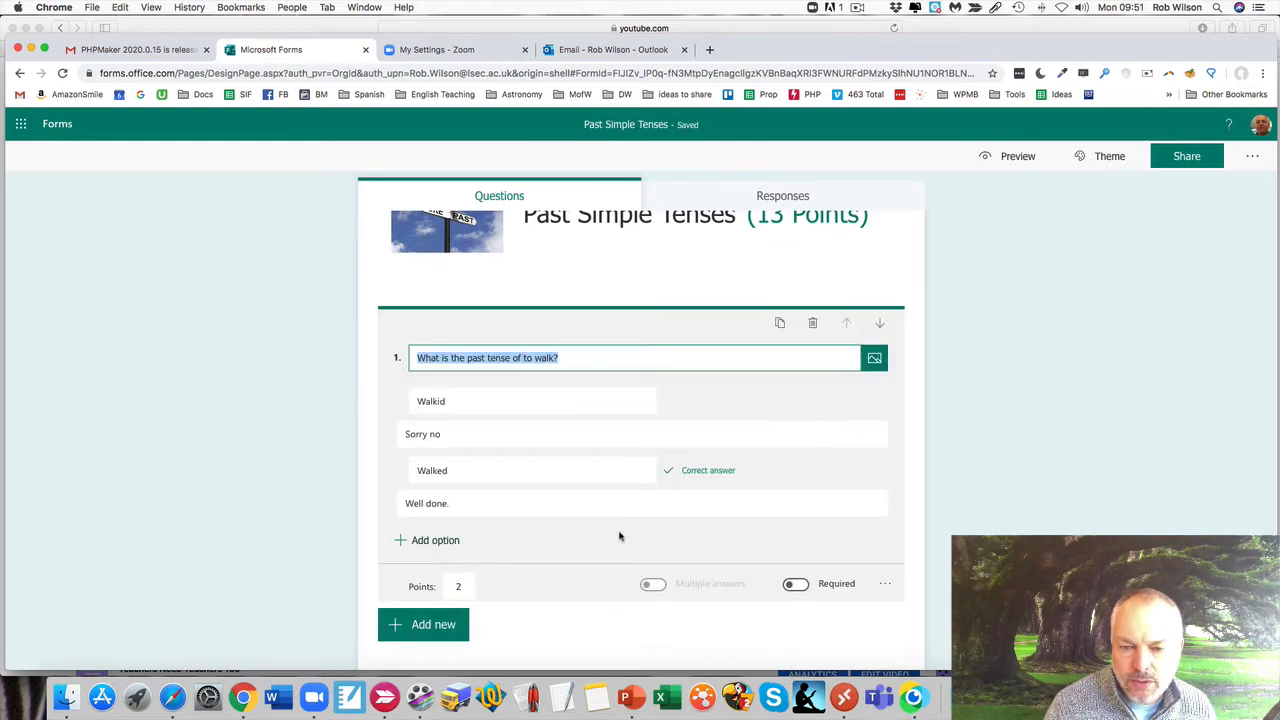
click(886, 586)
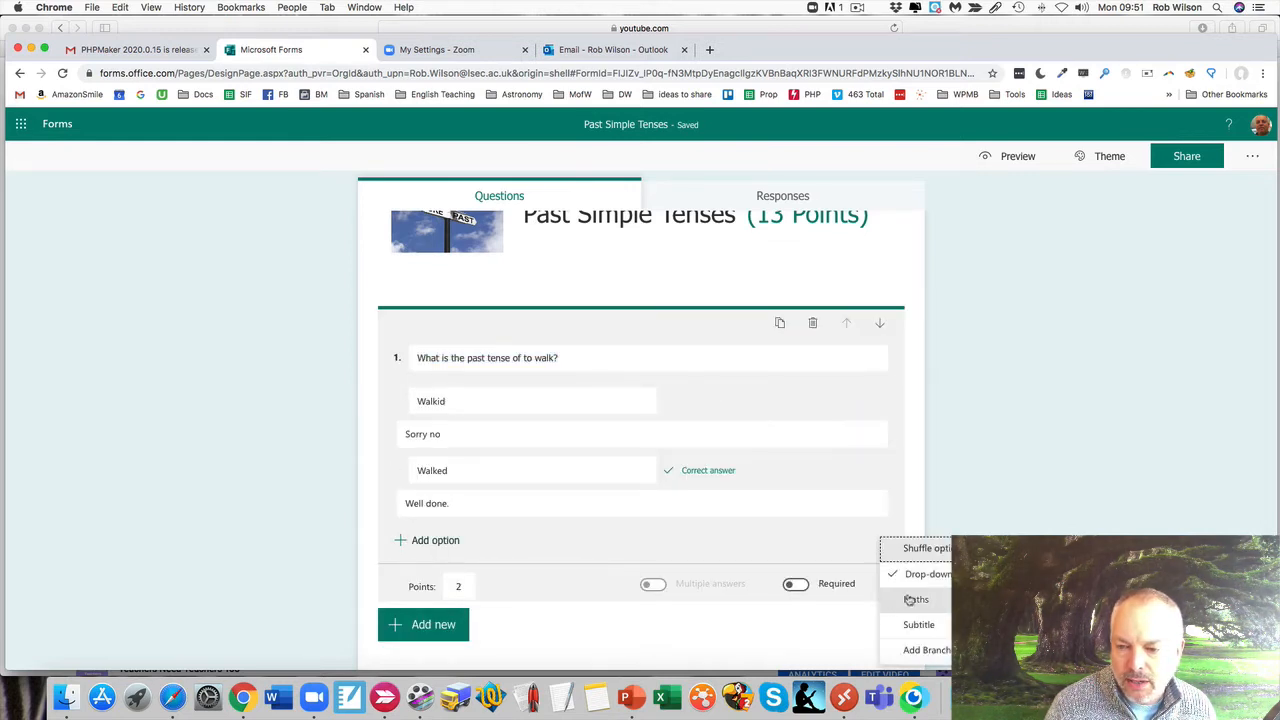
click(910, 573)
click(1048, 417)
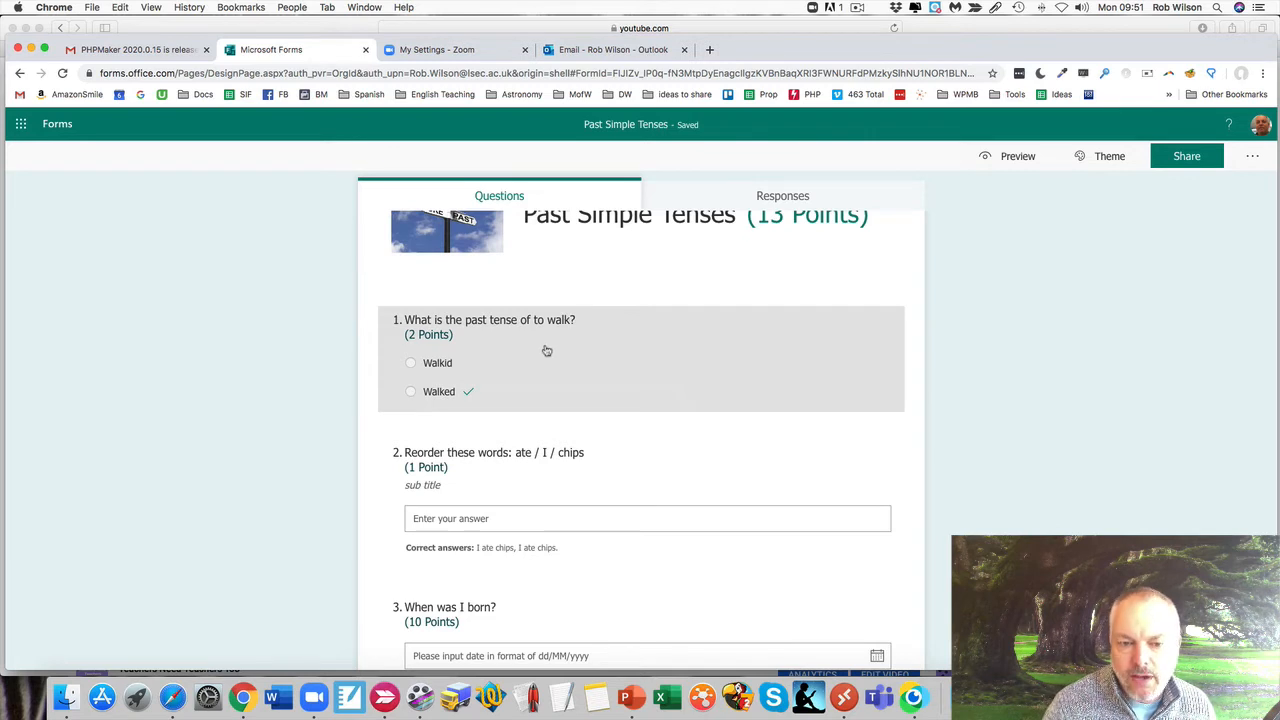
Step: Try adding a Likert question after the date question, look over its layout and delete it
scroll(546, 385, down, 2)
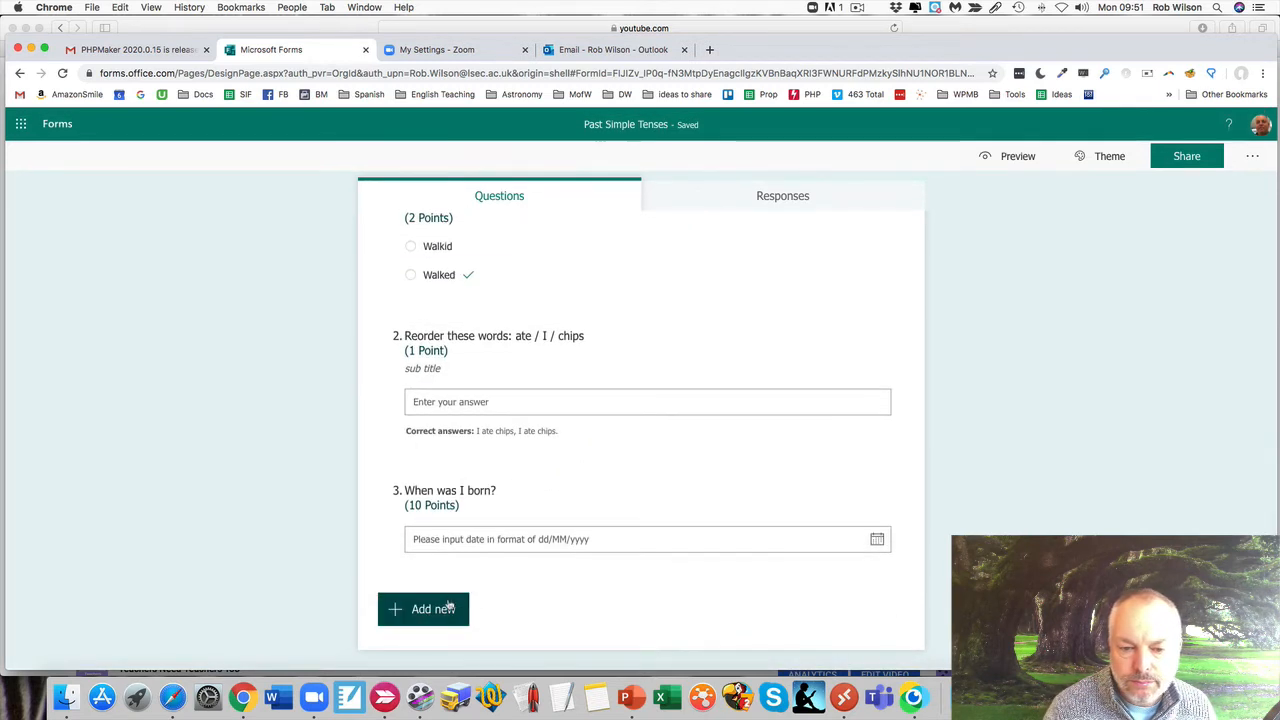
click(449, 606)
click(769, 614)
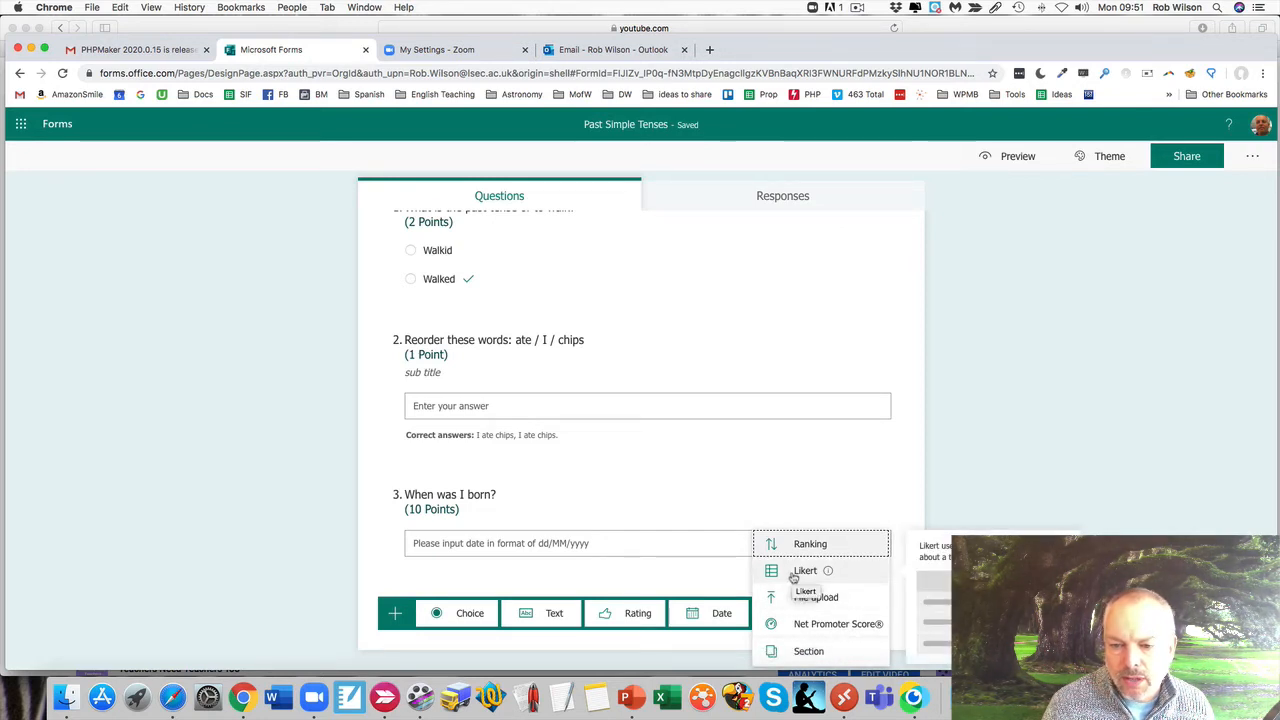
click(793, 577)
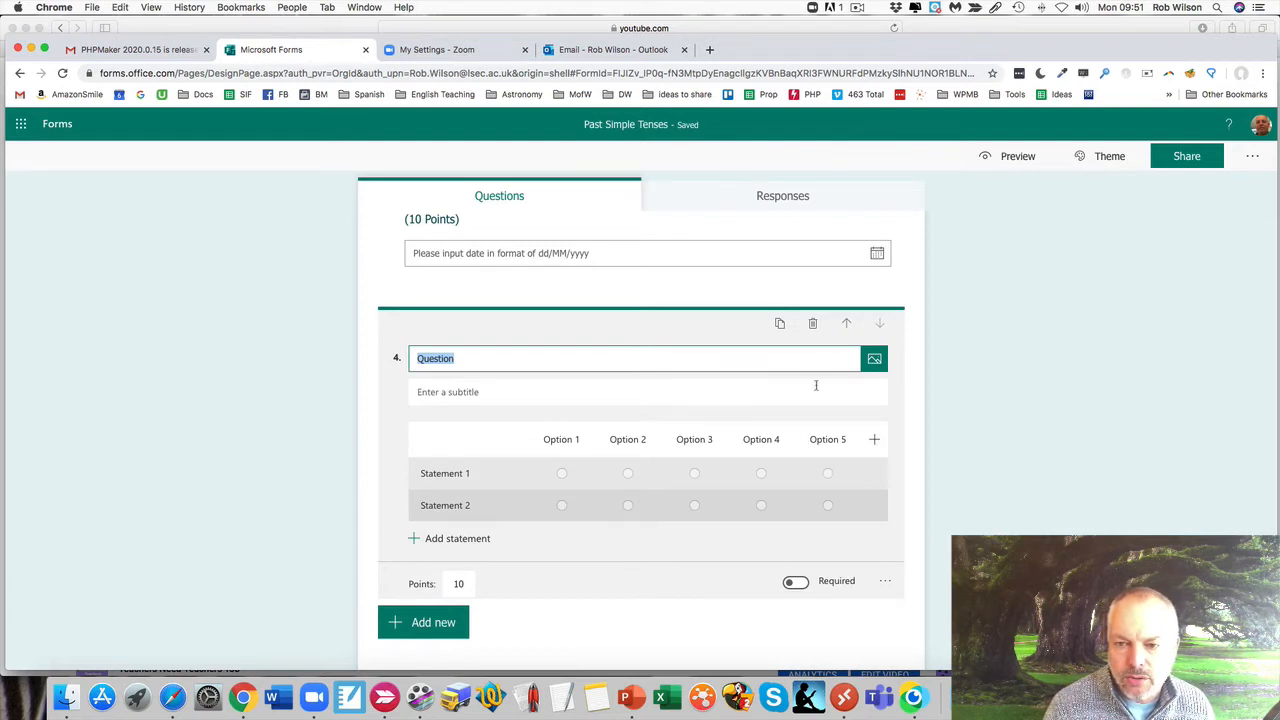
click(815, 327)
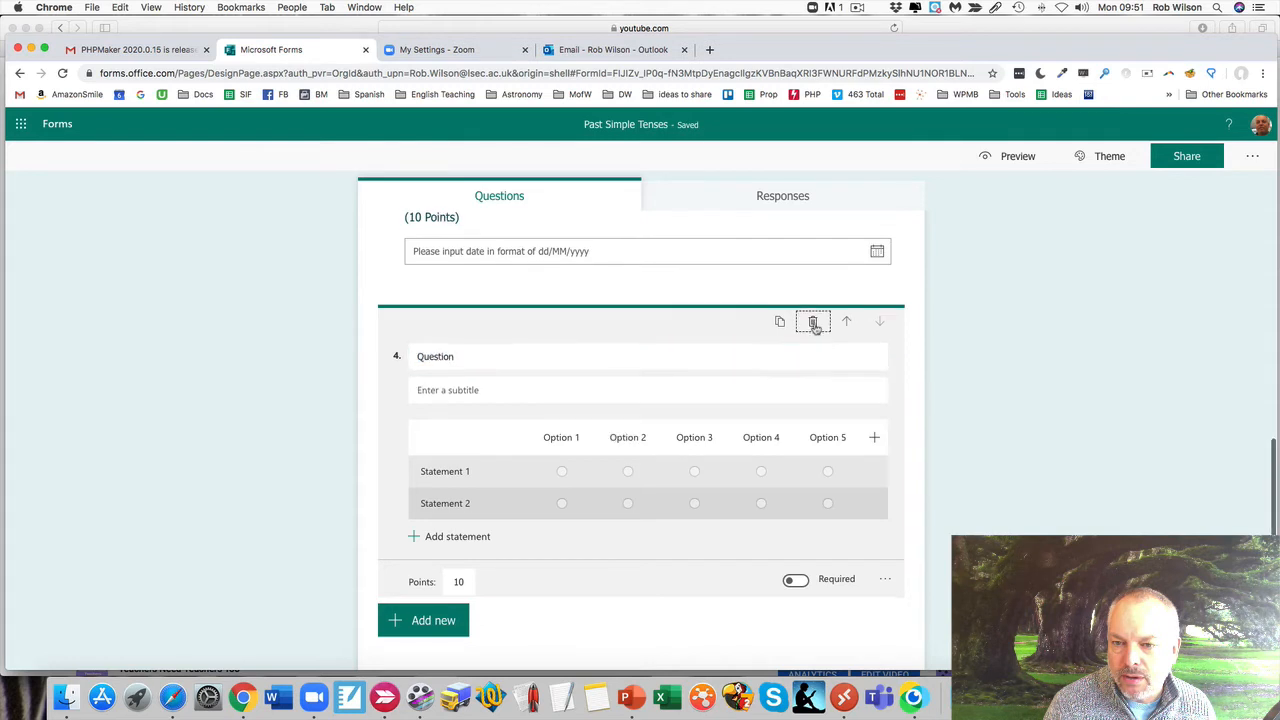
Step: Add a new section after the date question and title it "My House"
click(462, 616)
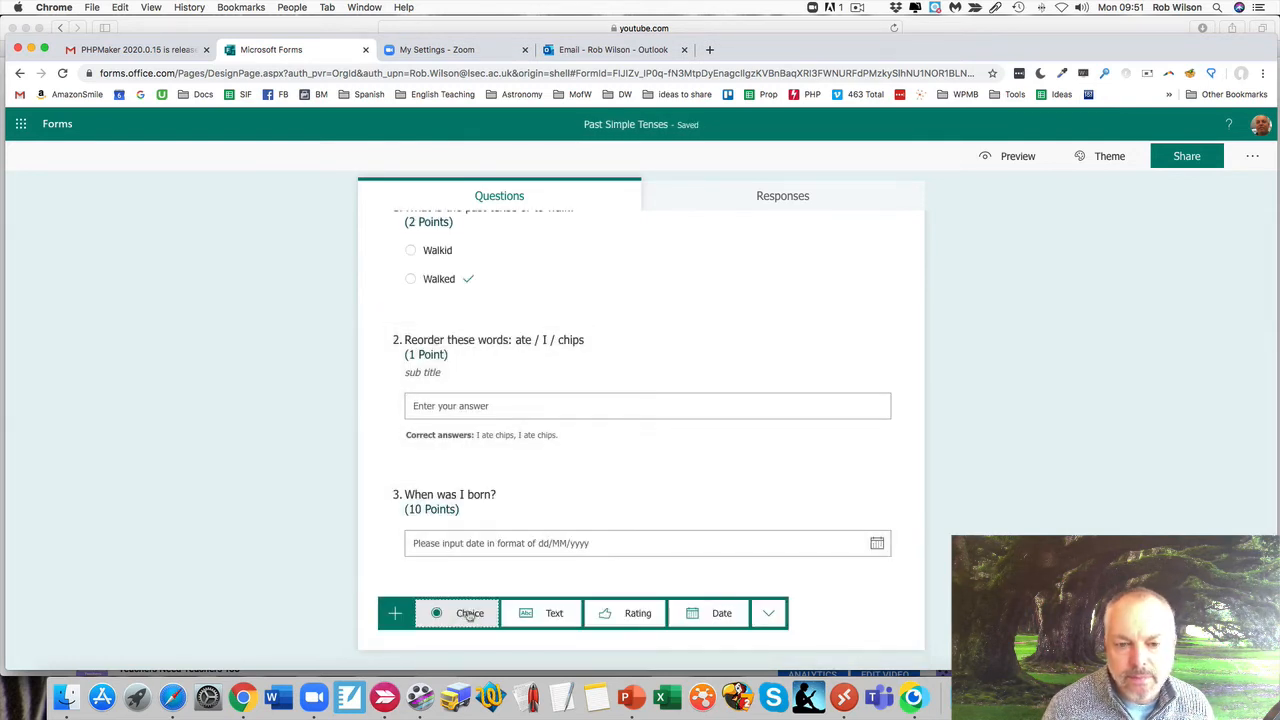
click(788, 615)
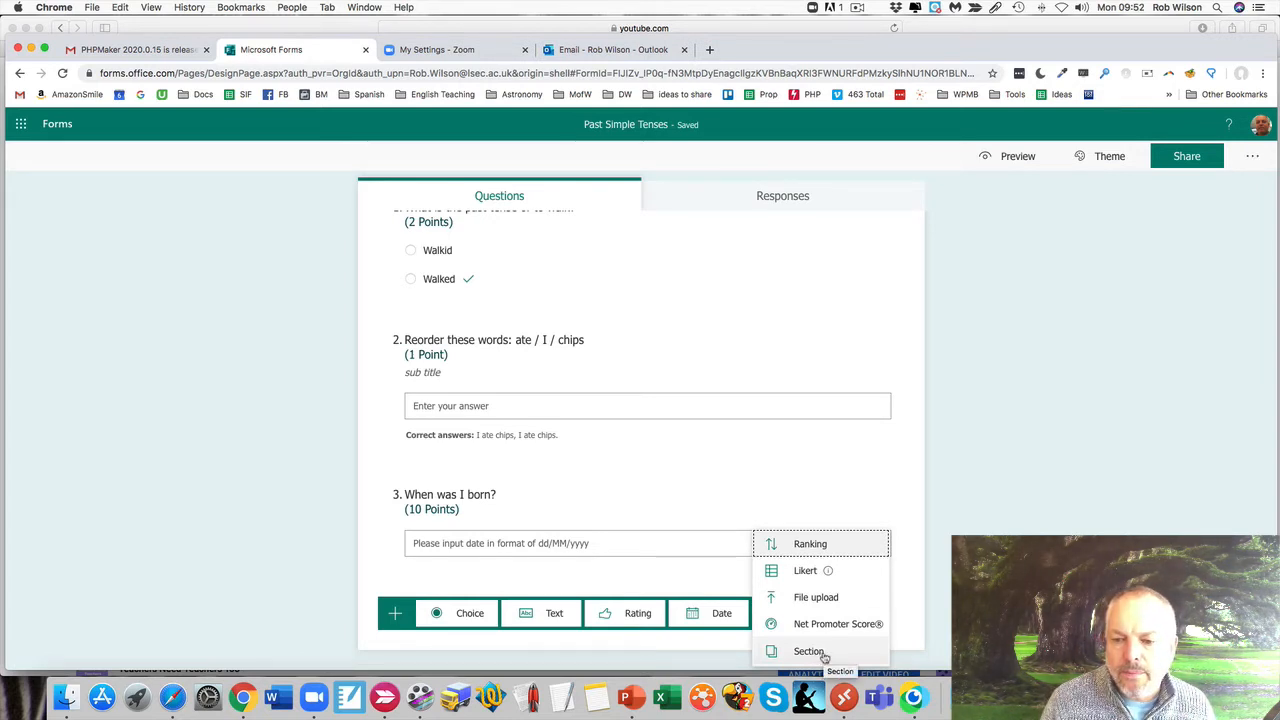
click(809, 651)
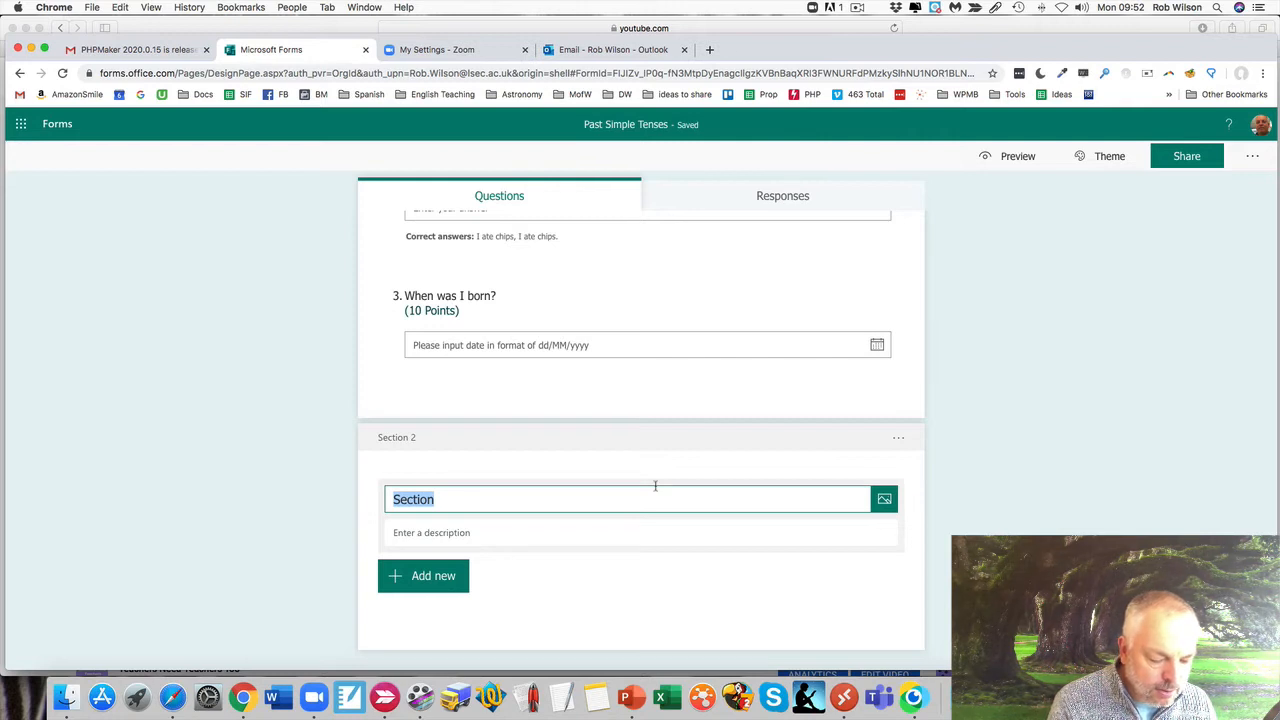
text(House)
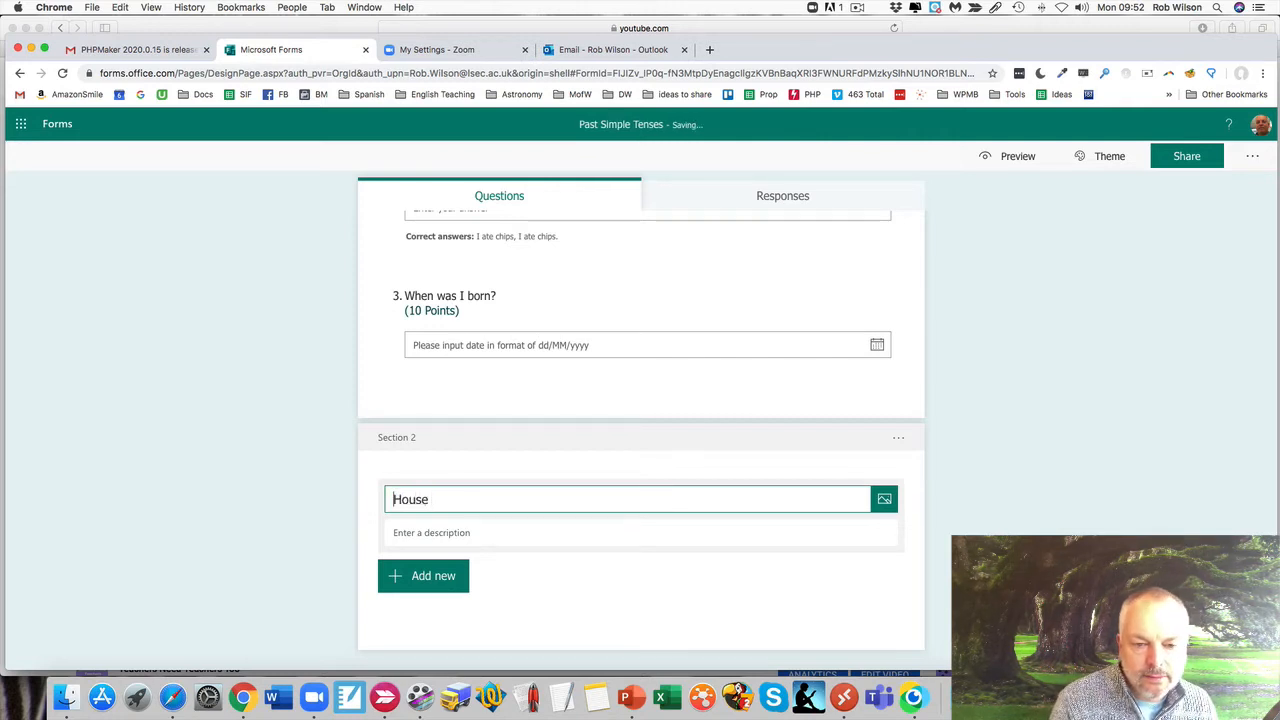
text(My)
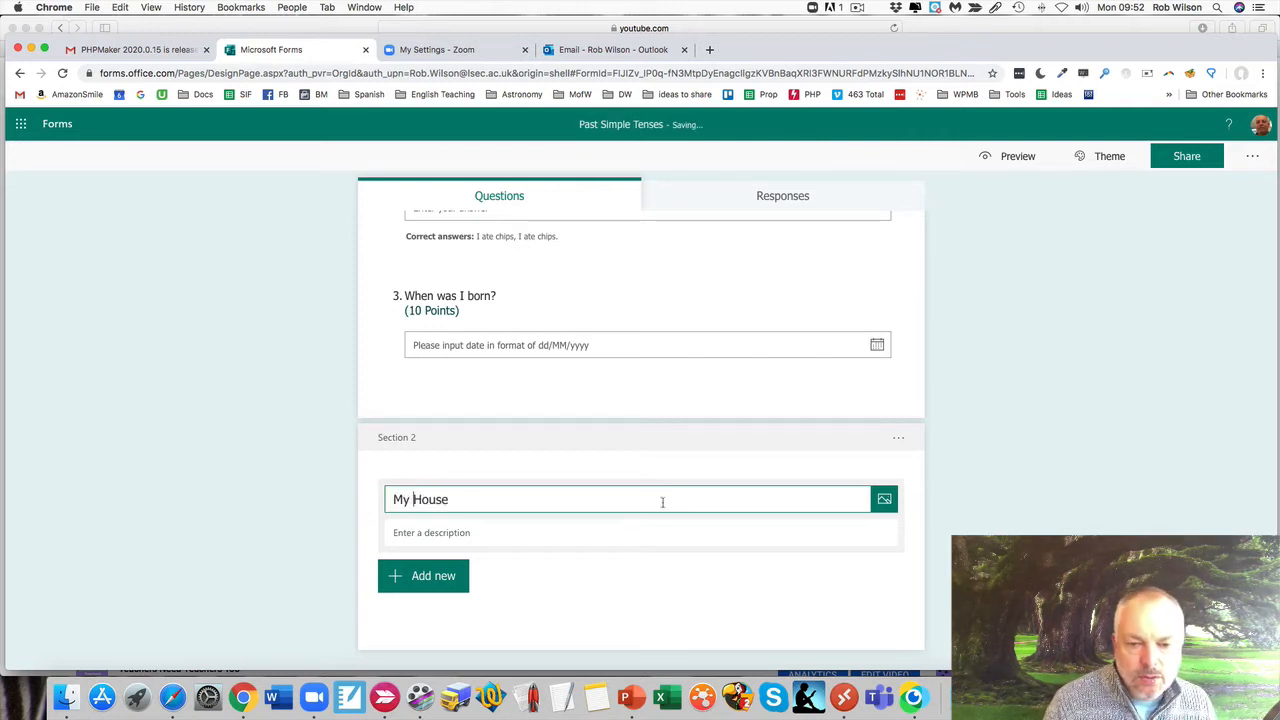
click(884, 500)
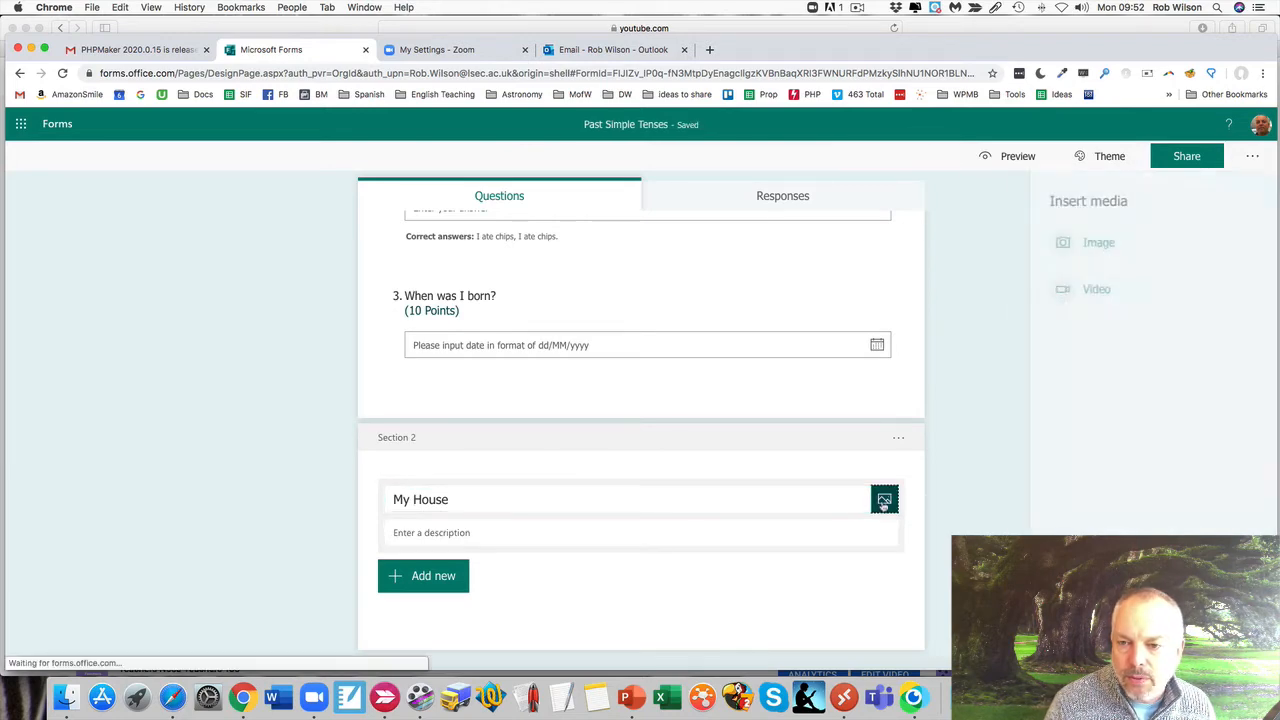
click(1090, 249)
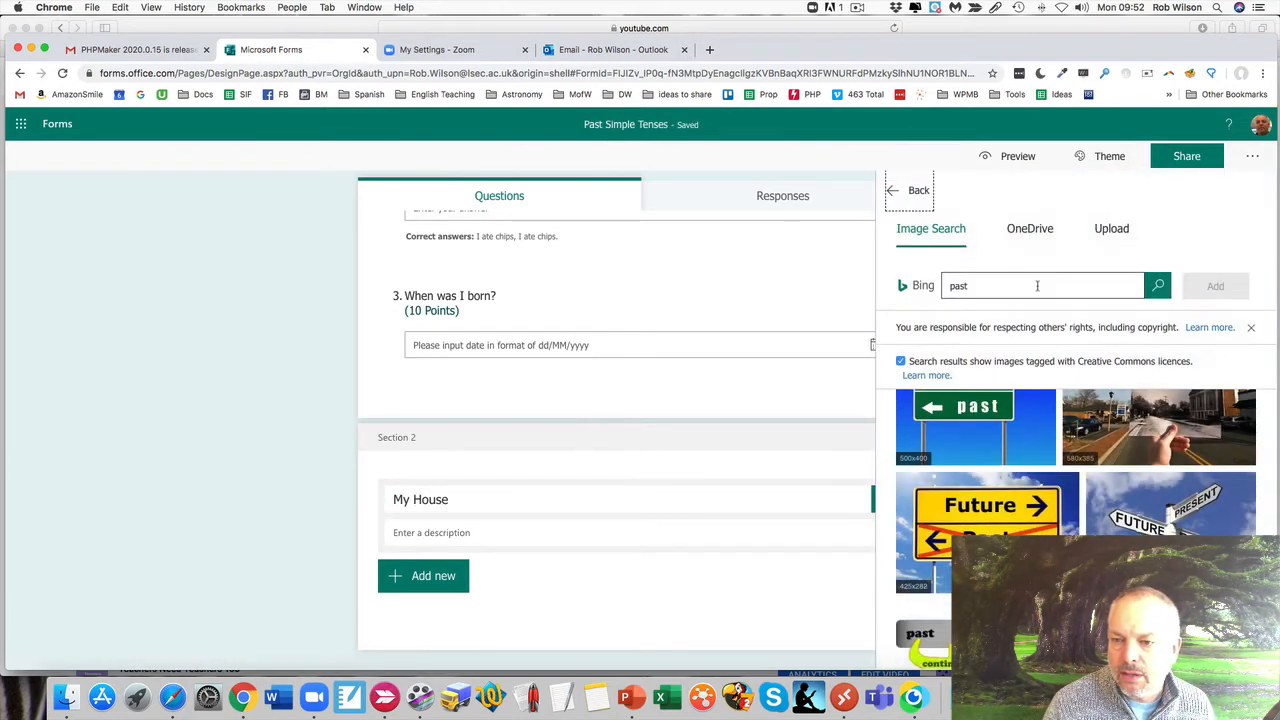
click(847, 281)
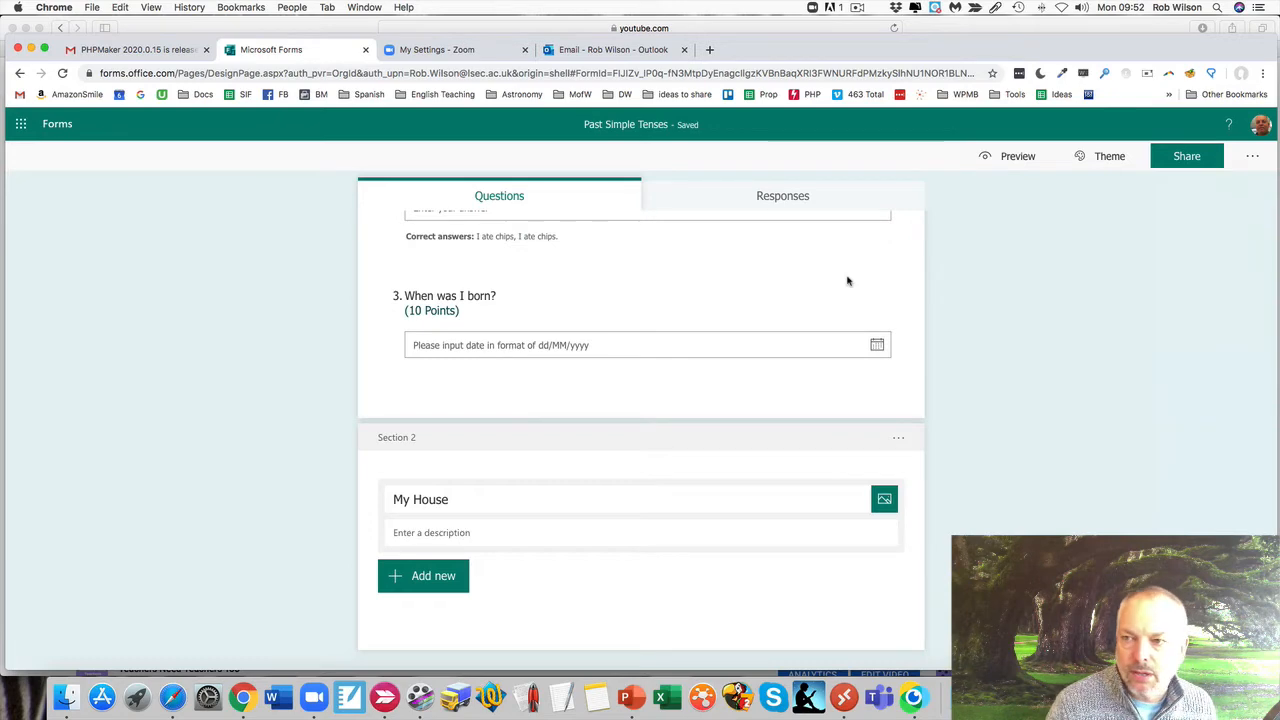
Step: Search the web images for "house" and add the picture of the bungalow with the parked car to the "My House" section title
click(876, 505)
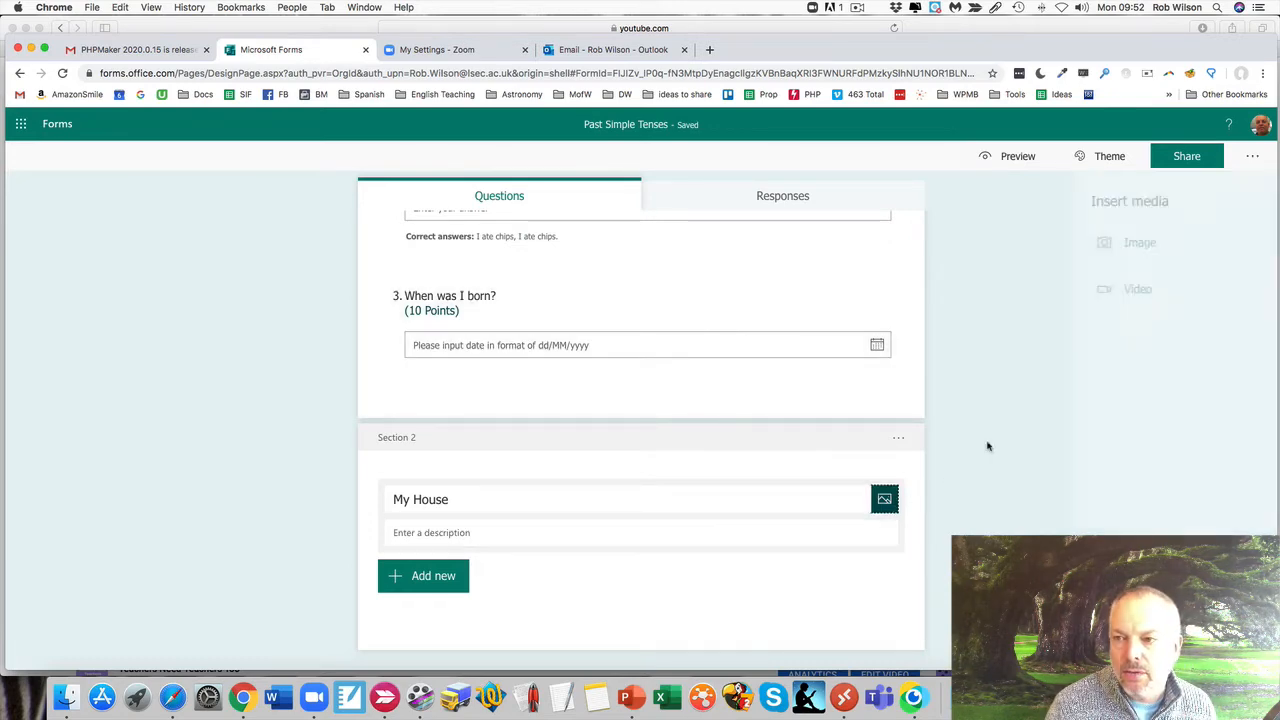
click(1086, 246)
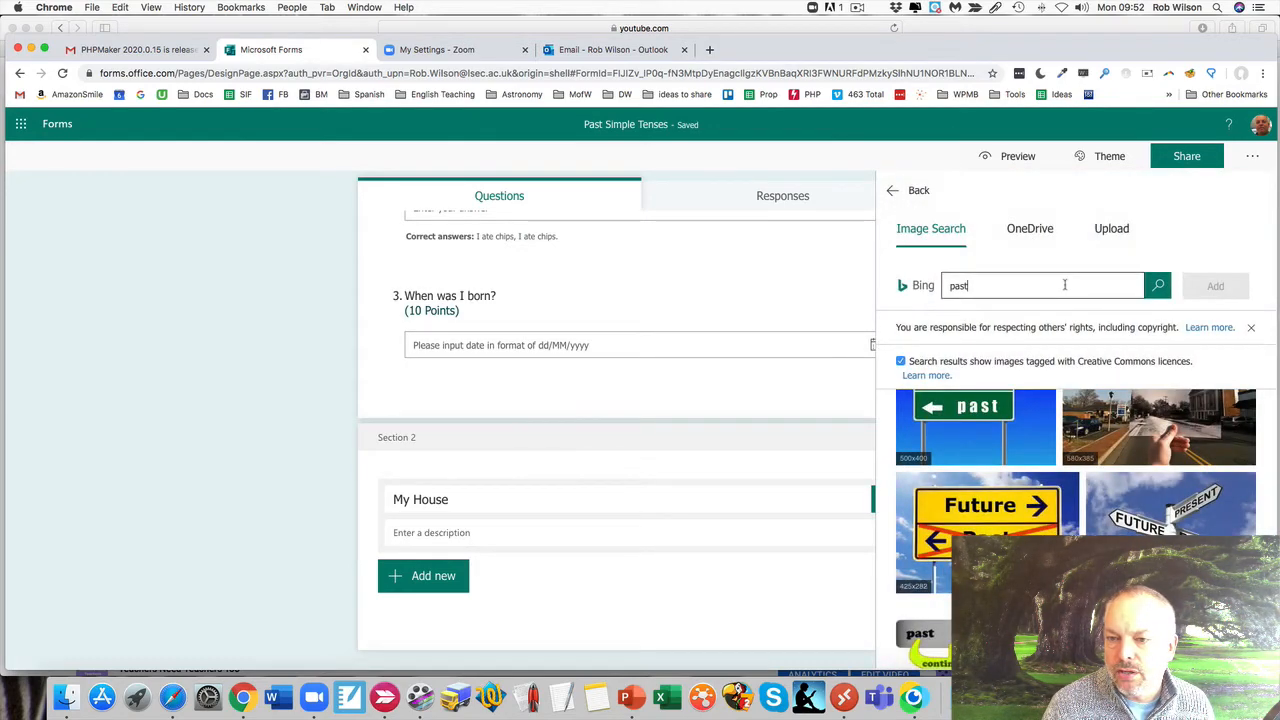
click(1065, 285)
text(pa)
key(BackSpace)
key(BackSpace)
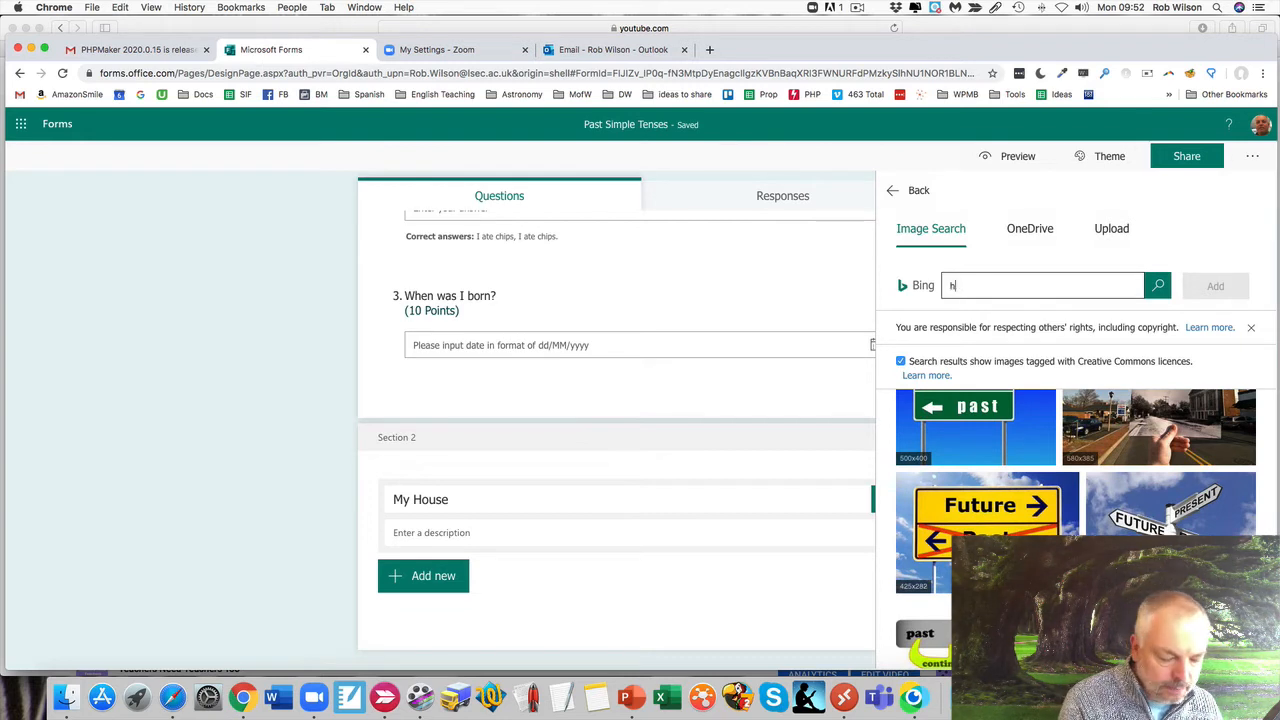
key(Return)
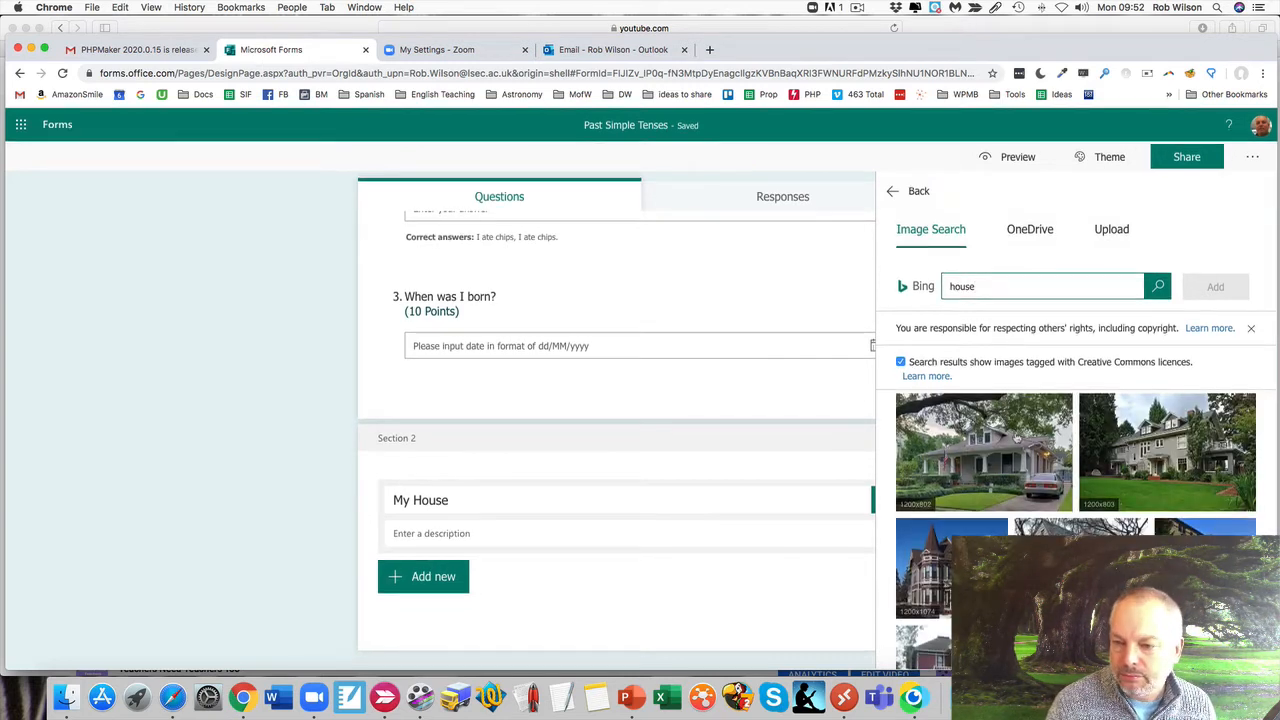
click(1015, 462)
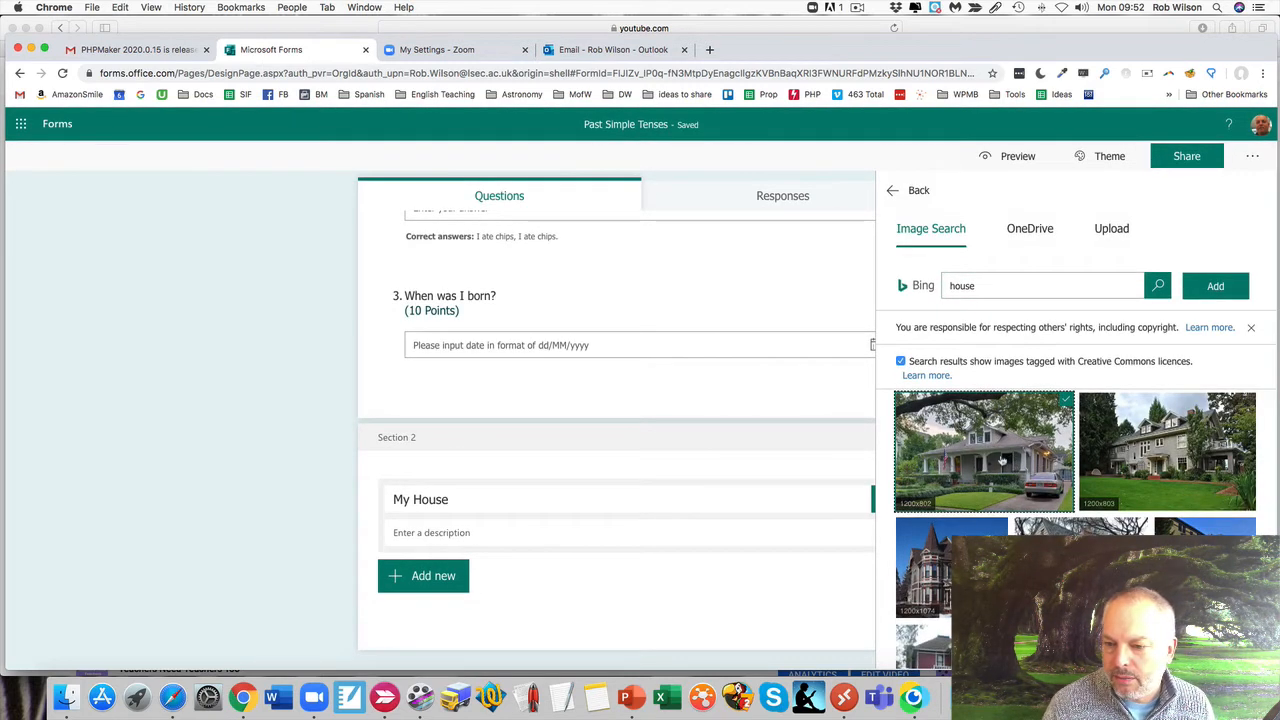
click(1215, 286)
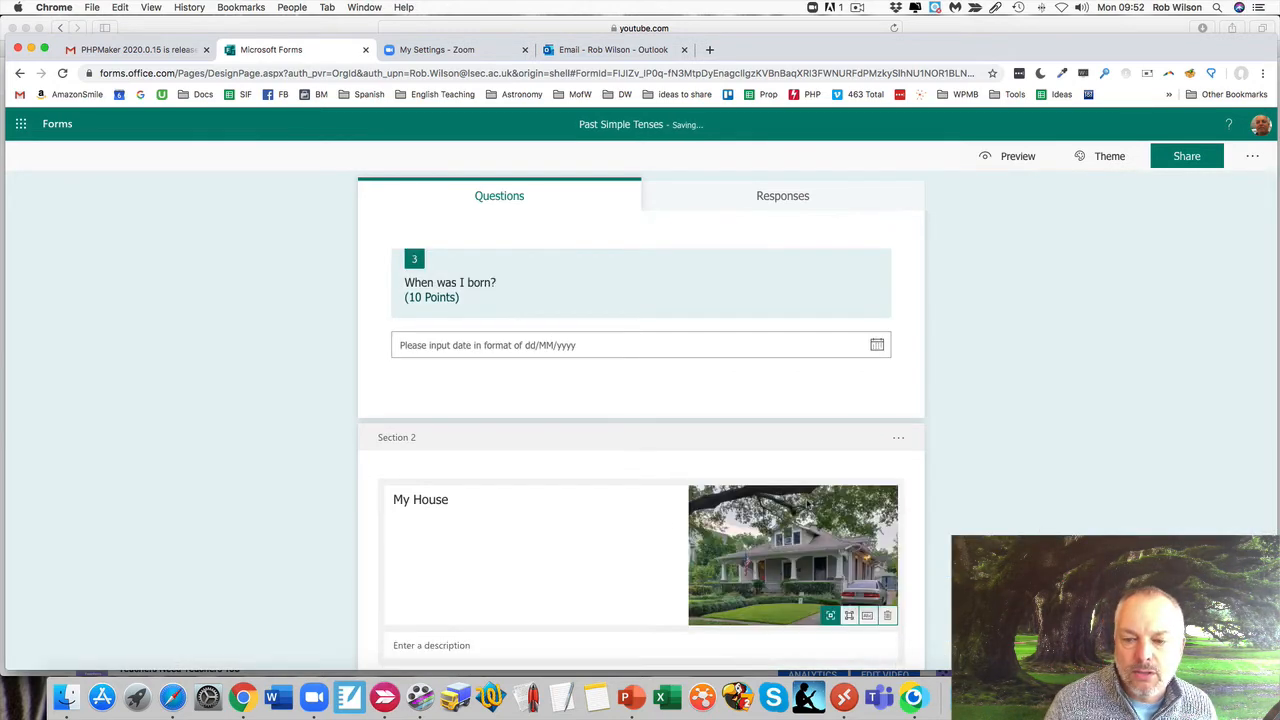
Step: Set the house picture to its large full-width layout after trying the small layout and opening its alt text field
click(623, 529)
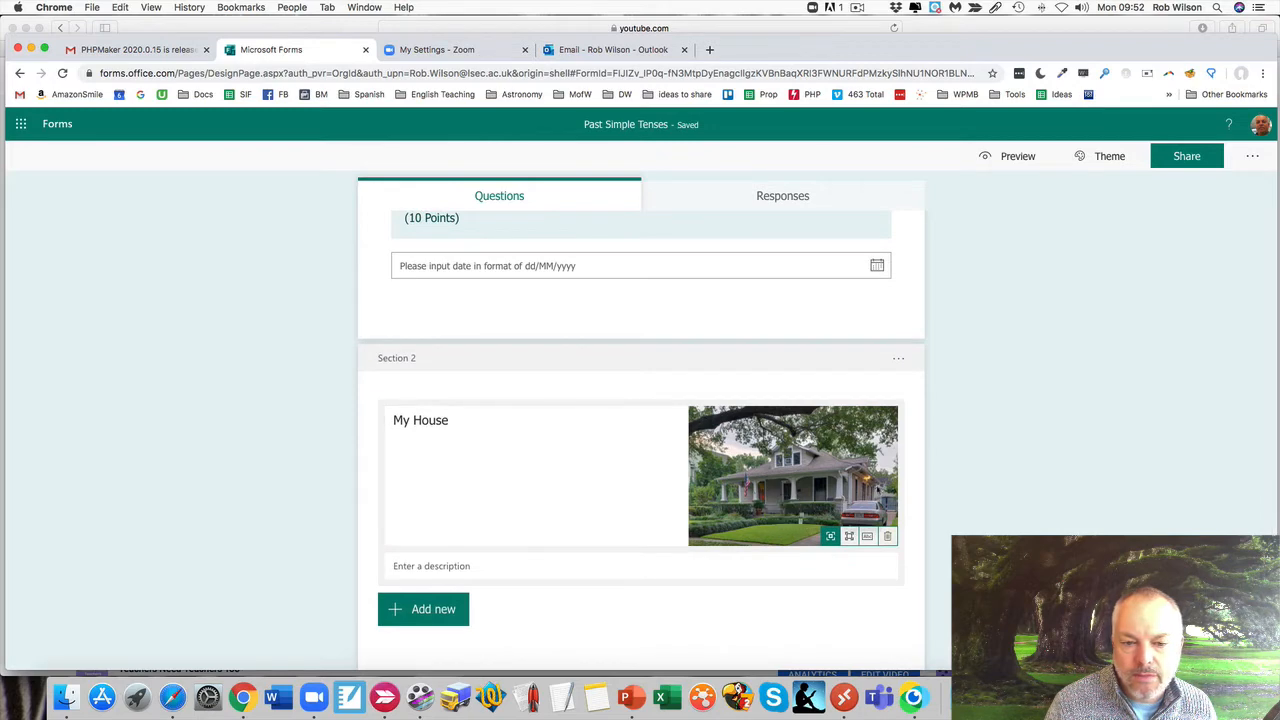
click(850, 538)
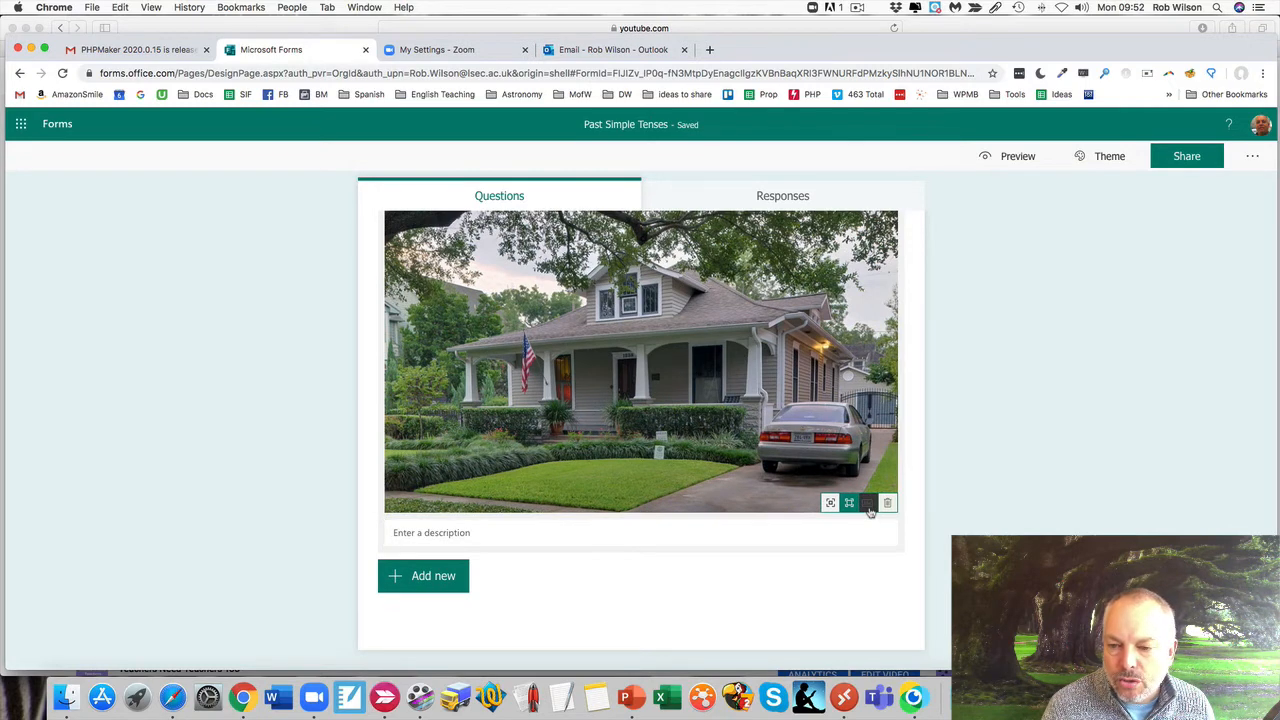
click(869, 506)
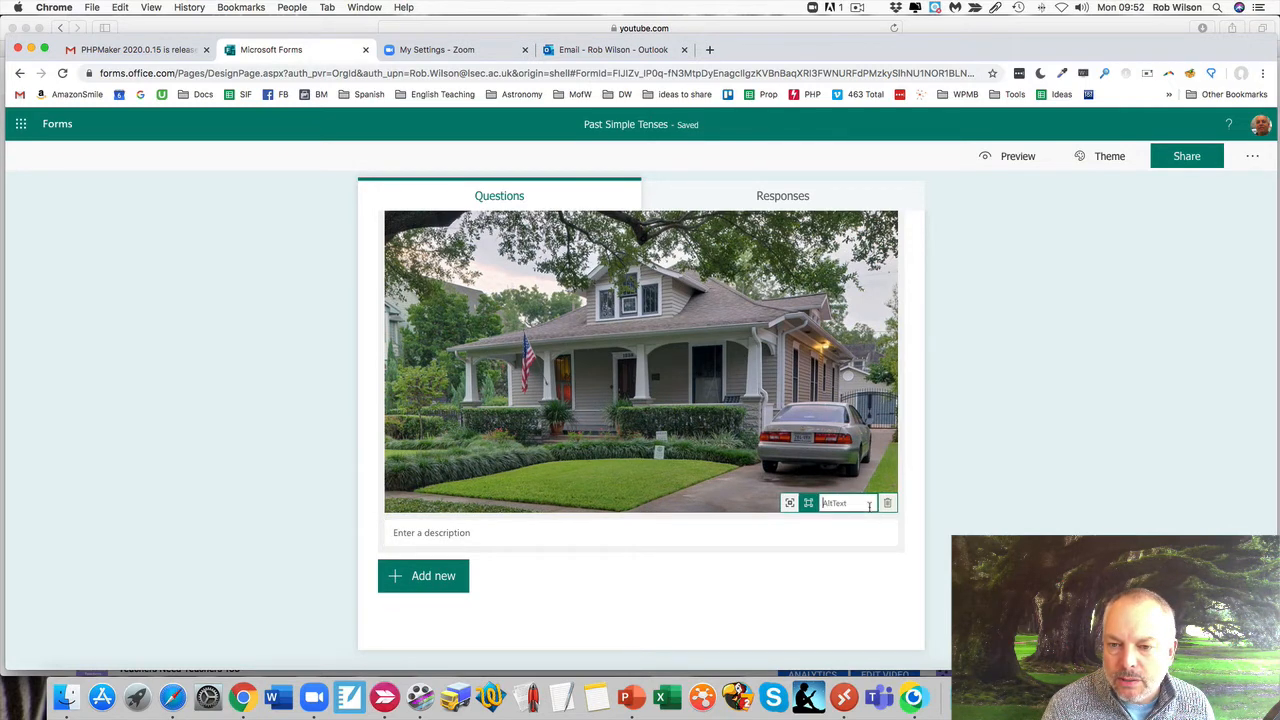
click(791, 506)
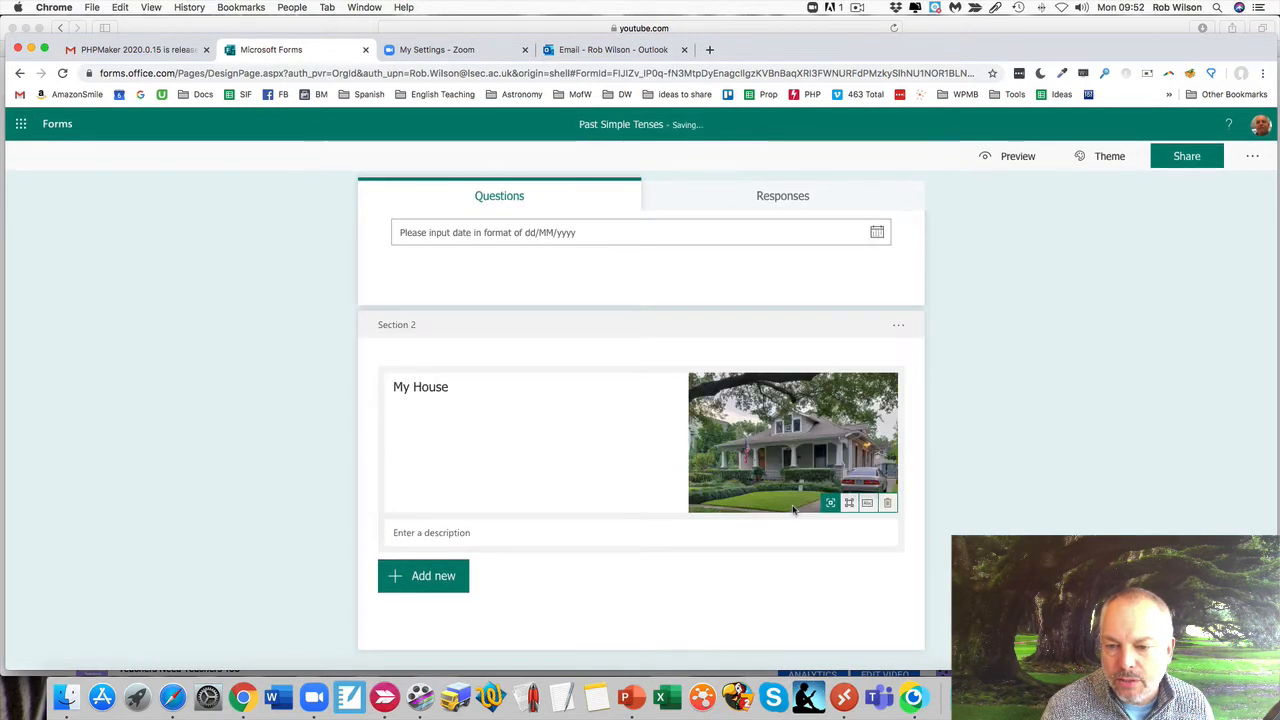
click(848, 505)
Step: Enter "asdasdasdas" as the description of the "My House" section
scroll(848, 507, down, 5)
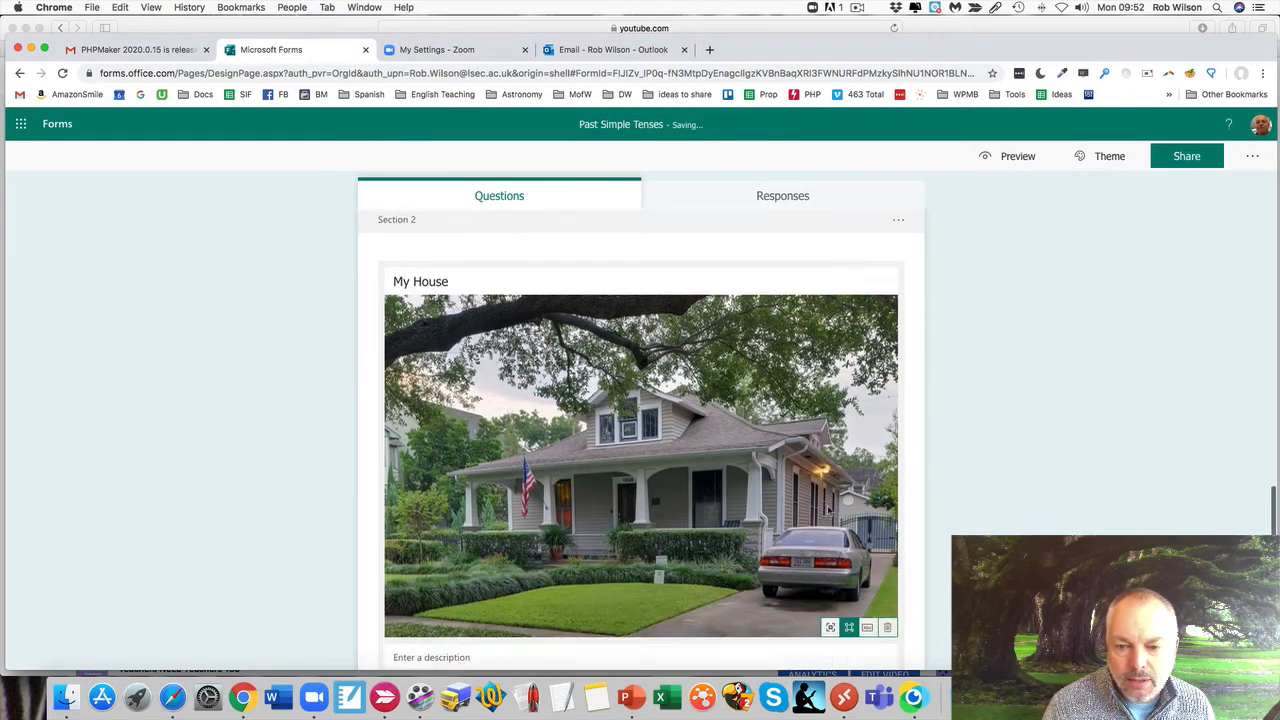
click(564, 531)
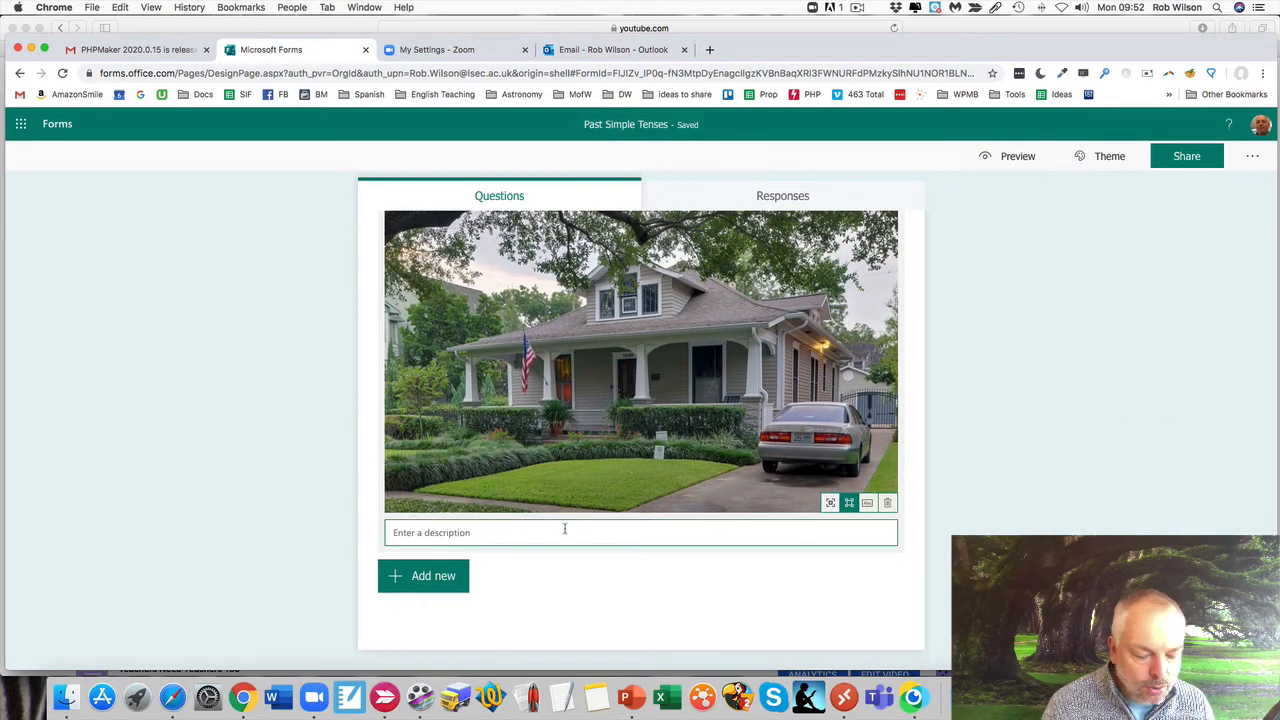
text(asdasdasdas)
Step: Add a text question to the "My House" section and title it "Whose house is it?"
click(434, 578)
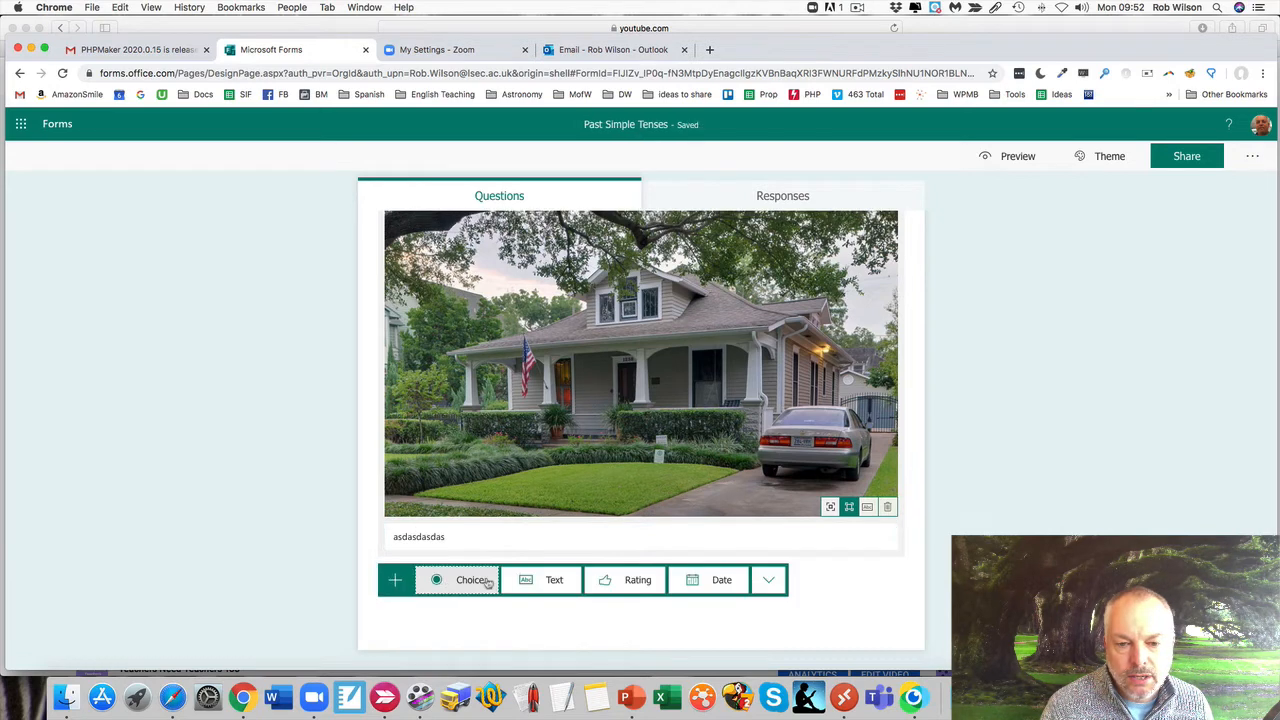
click(541, 580)
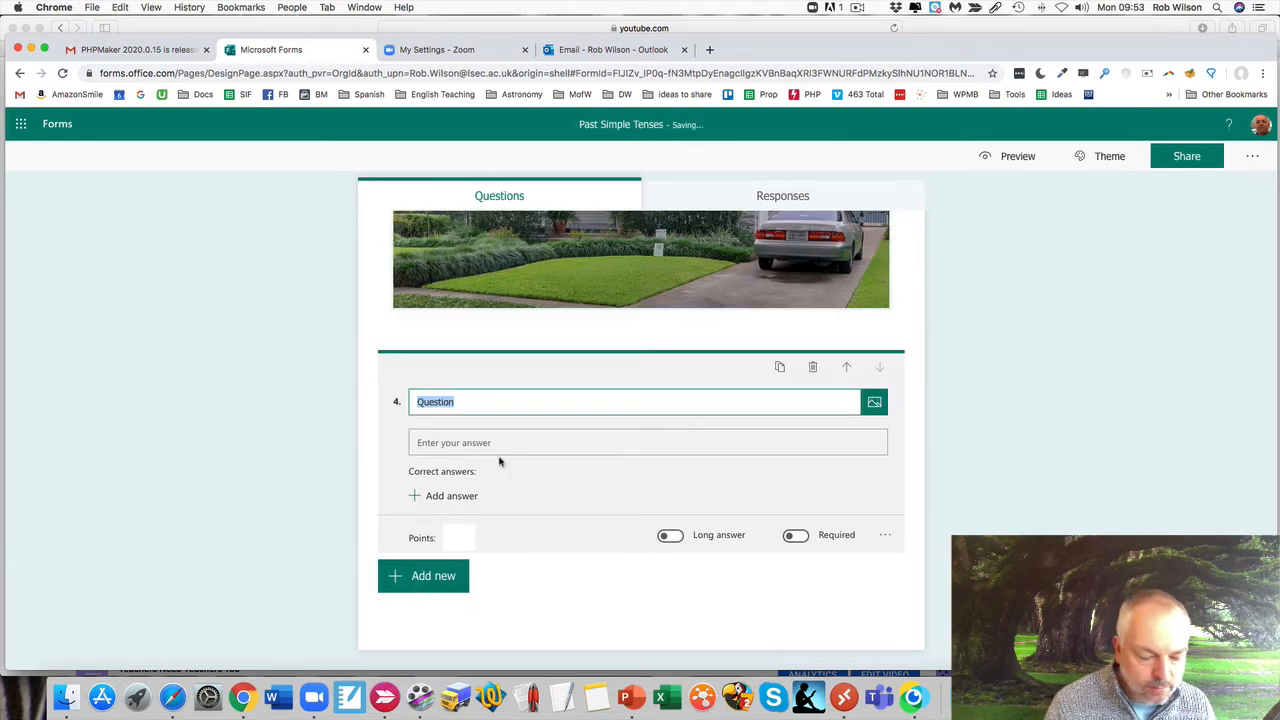
text(Whose house is it)
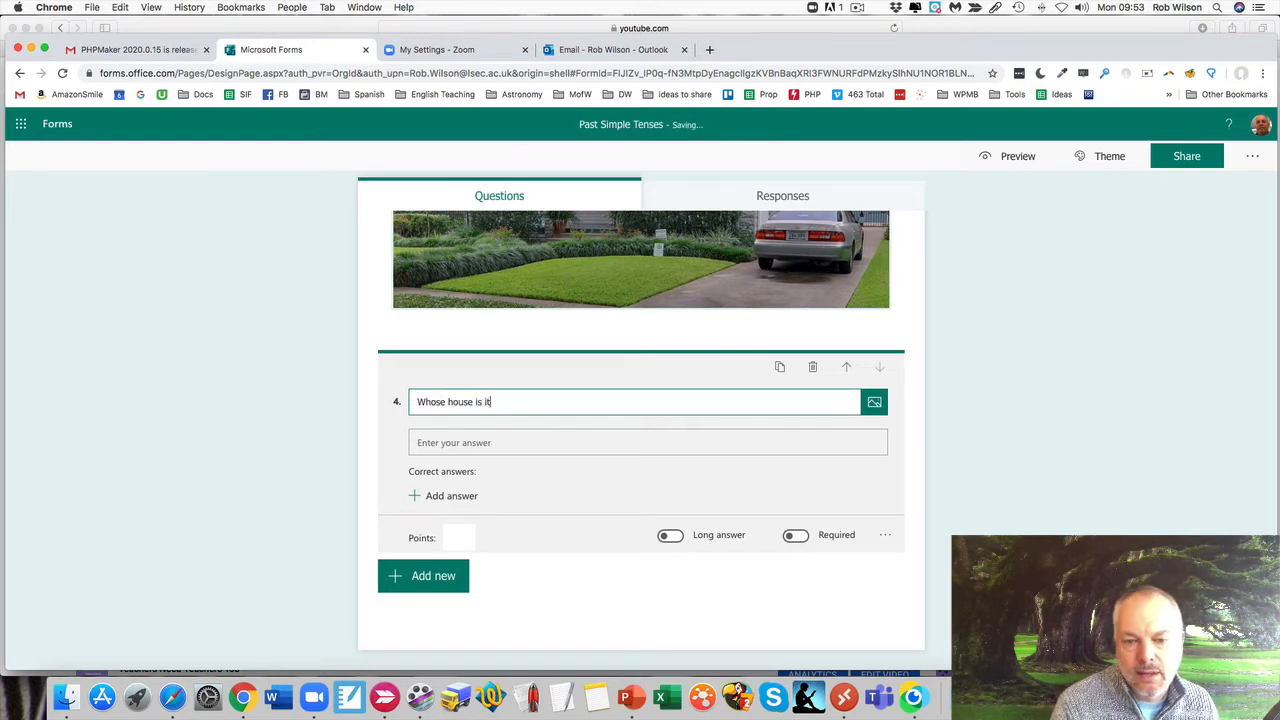
Step: Give the "Whose house is it?" question the correct answer "Your house" and a score of 1 point
click(464, 495)
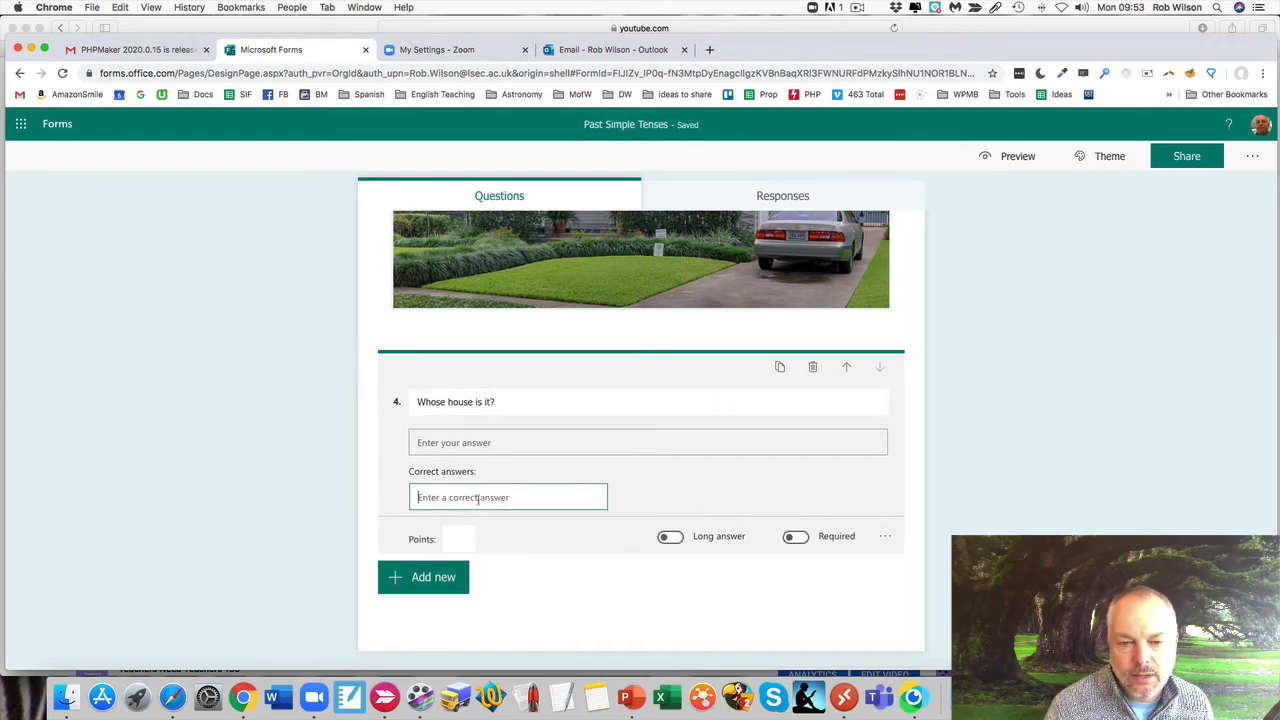
text(It)
key(BackSpace)
key(BackSpace)
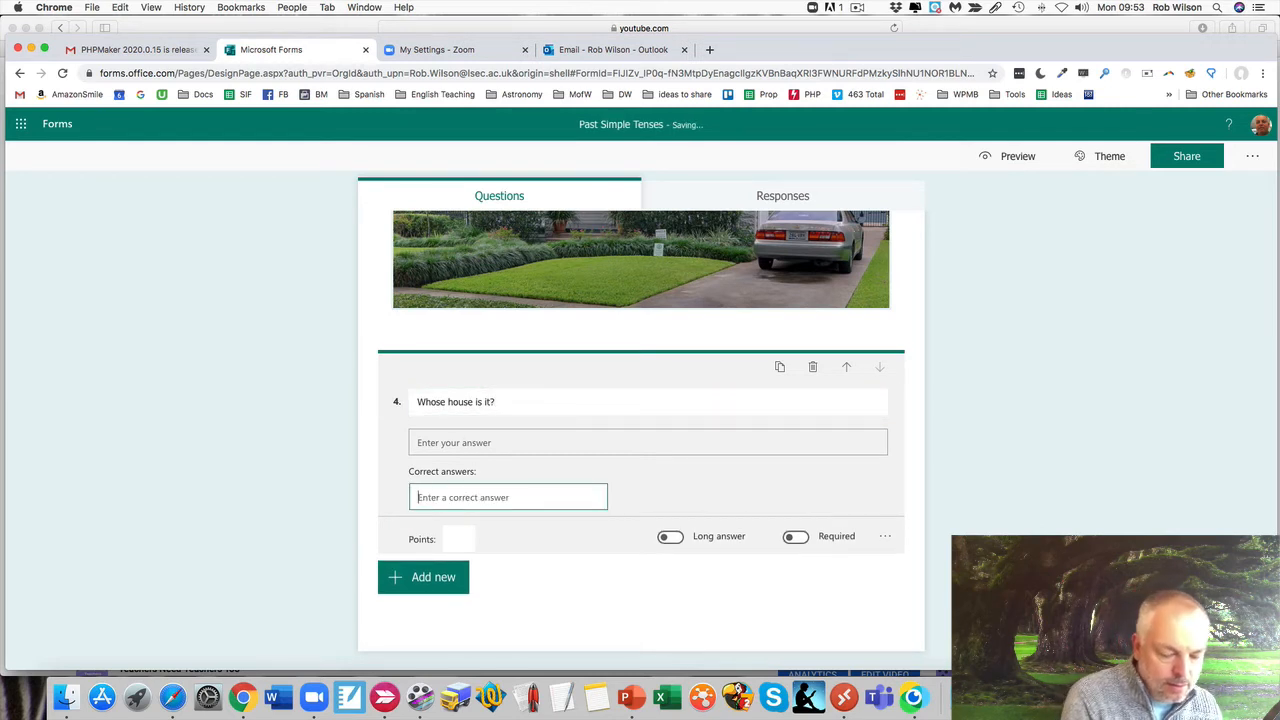
text(You)
key(BackSpace)
key(BackSpace)
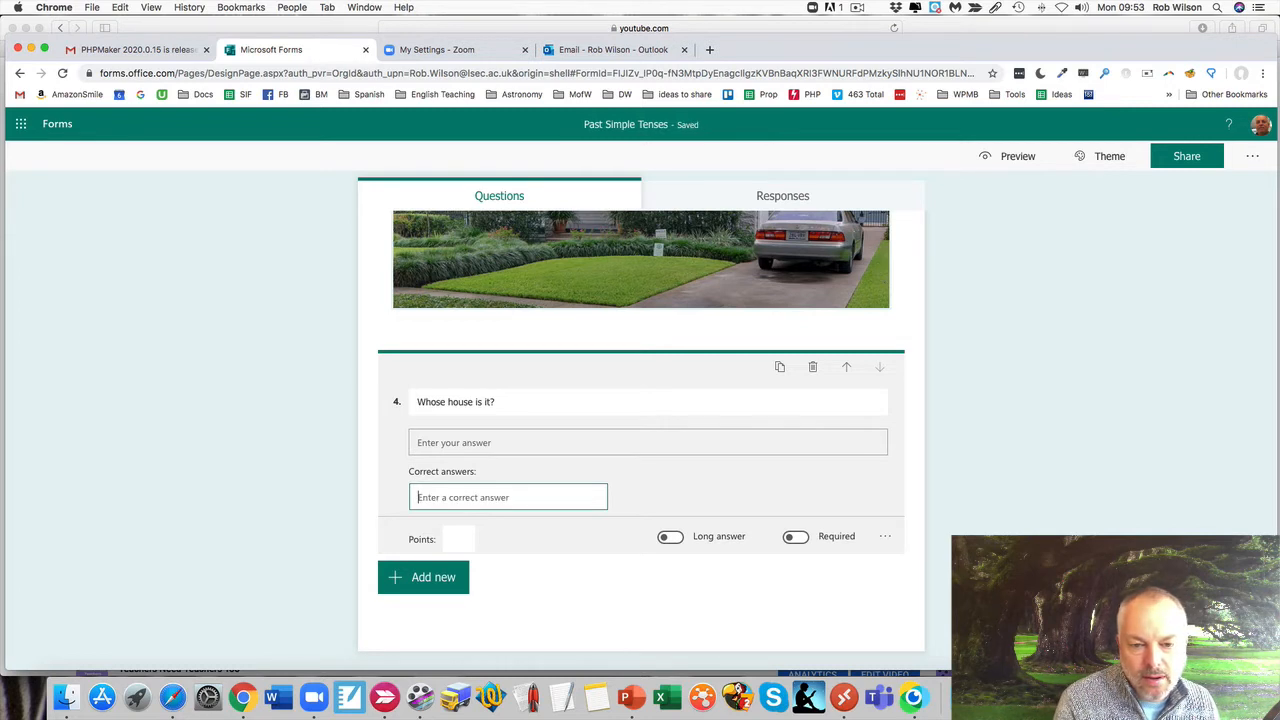
text(Your house)
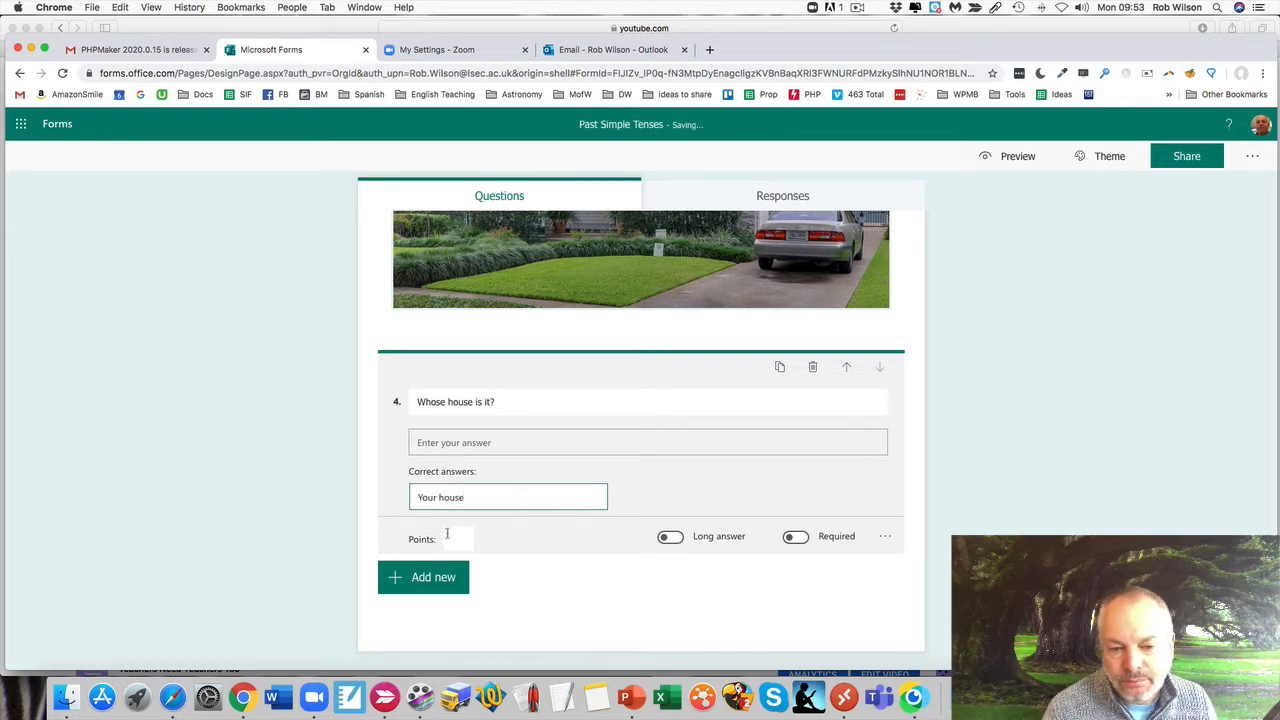
click(447, 537)
text(1)
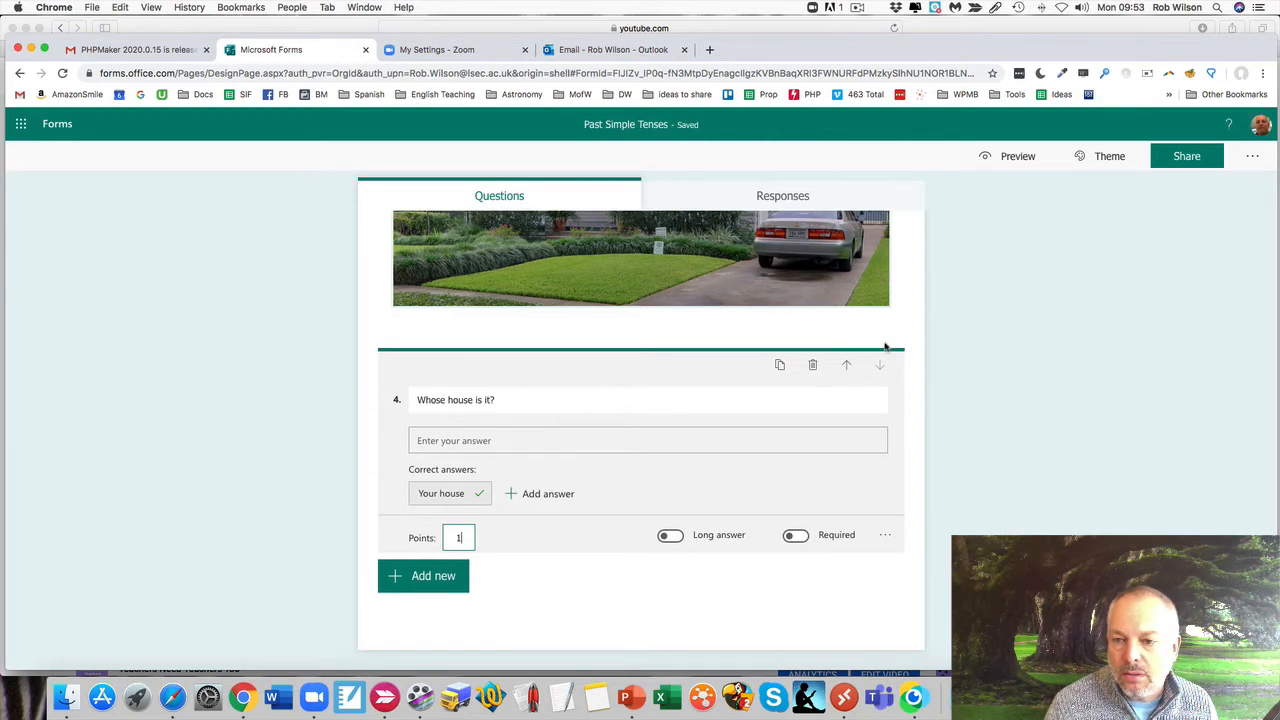
click(954, 372)
scroll(945, 398, down, 1)
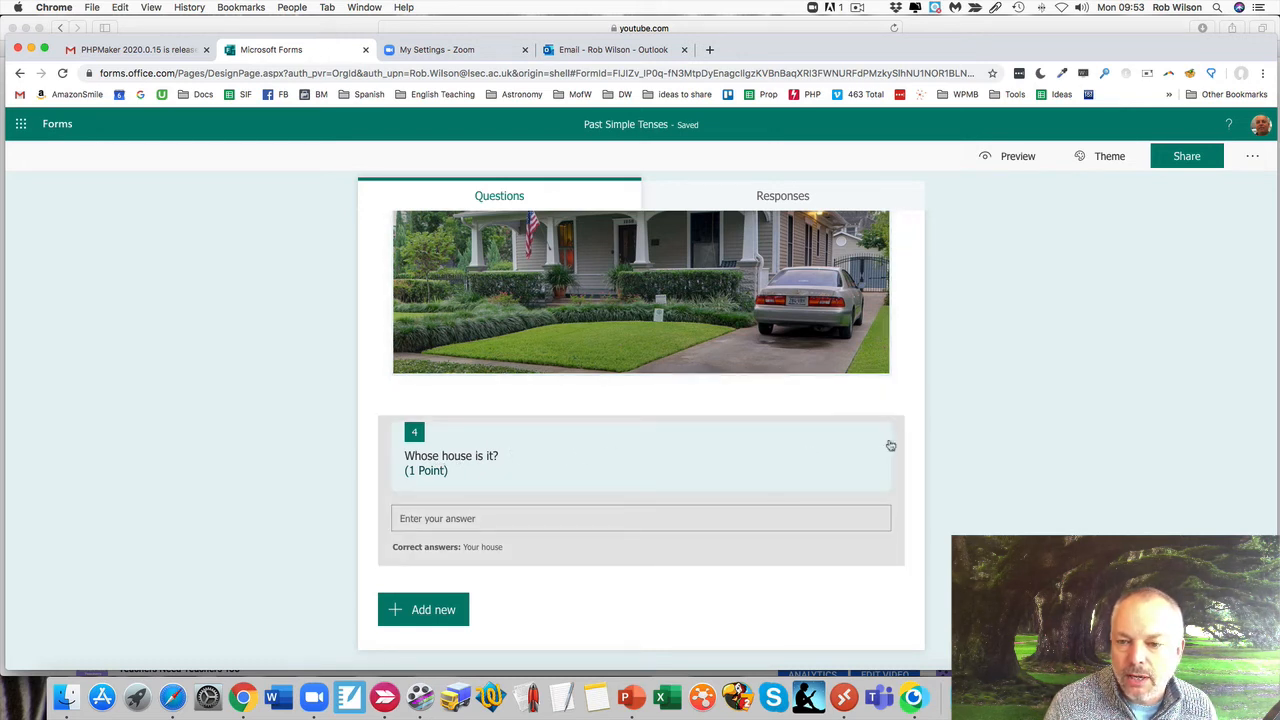
Step: Try moving the "Whose house is it?" question up above the date question and return it to the "My House" section
click(791, 486)
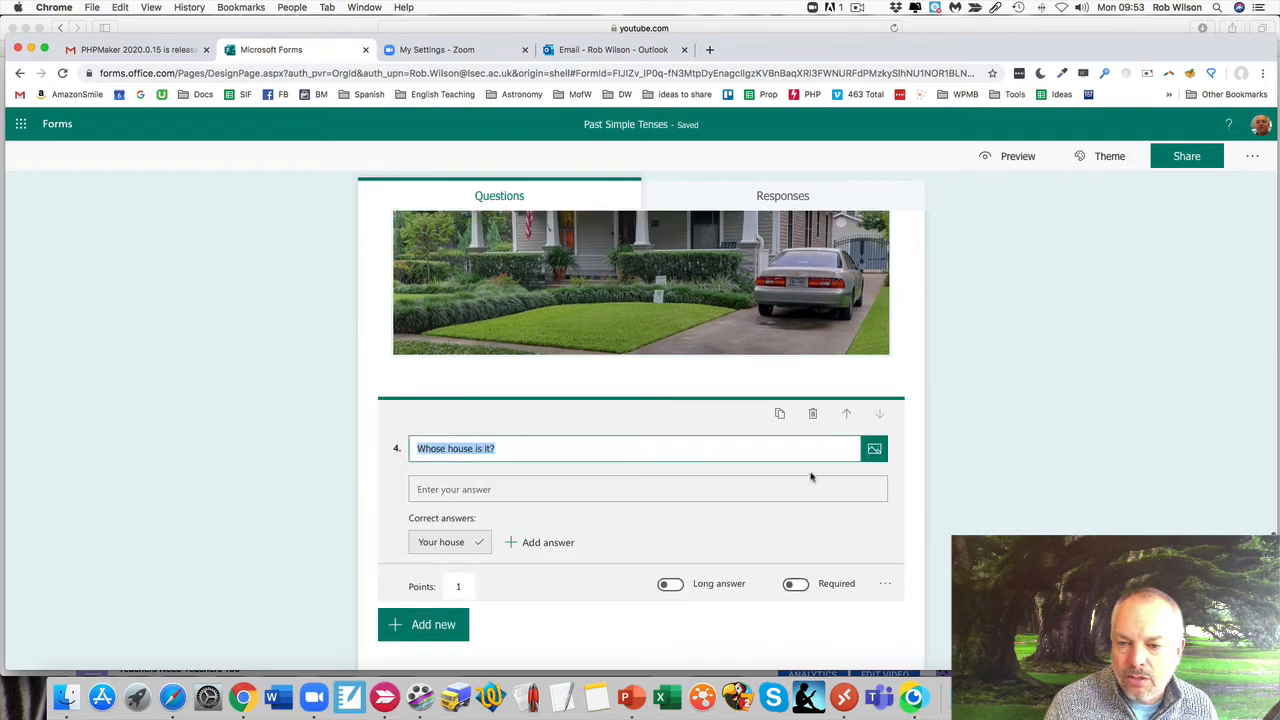
click(846, 415)
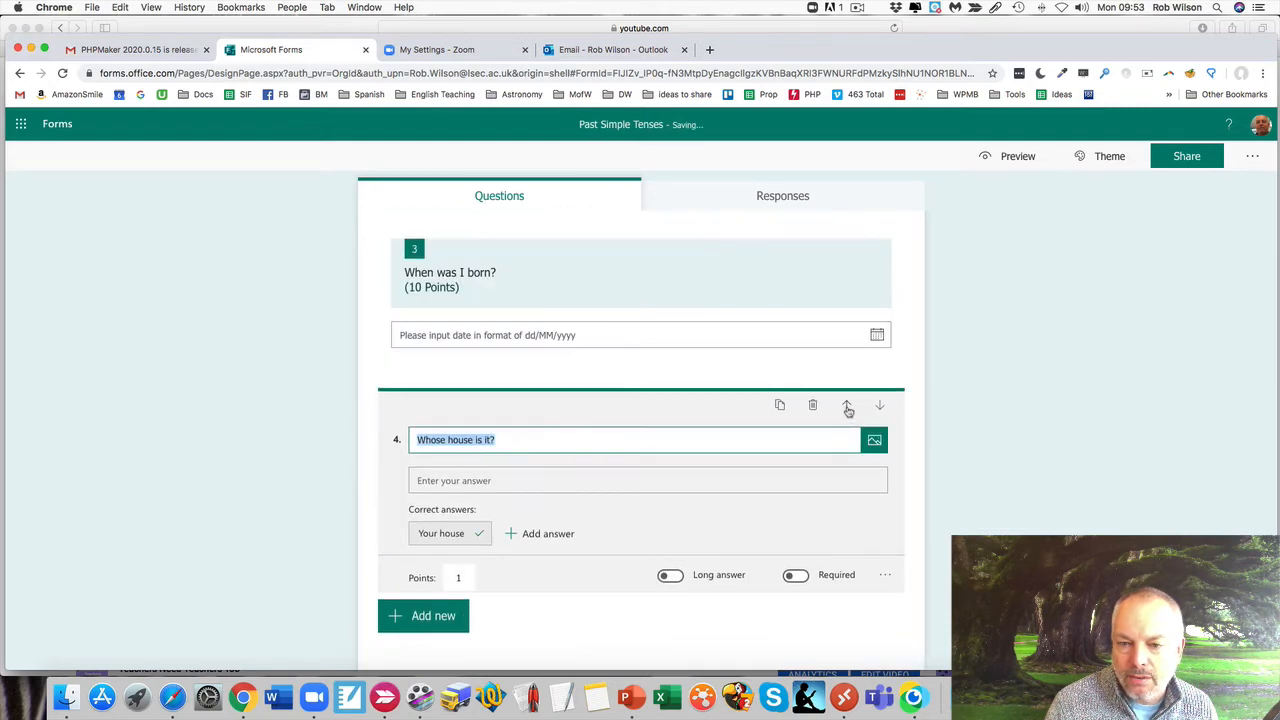
click(846, 406)
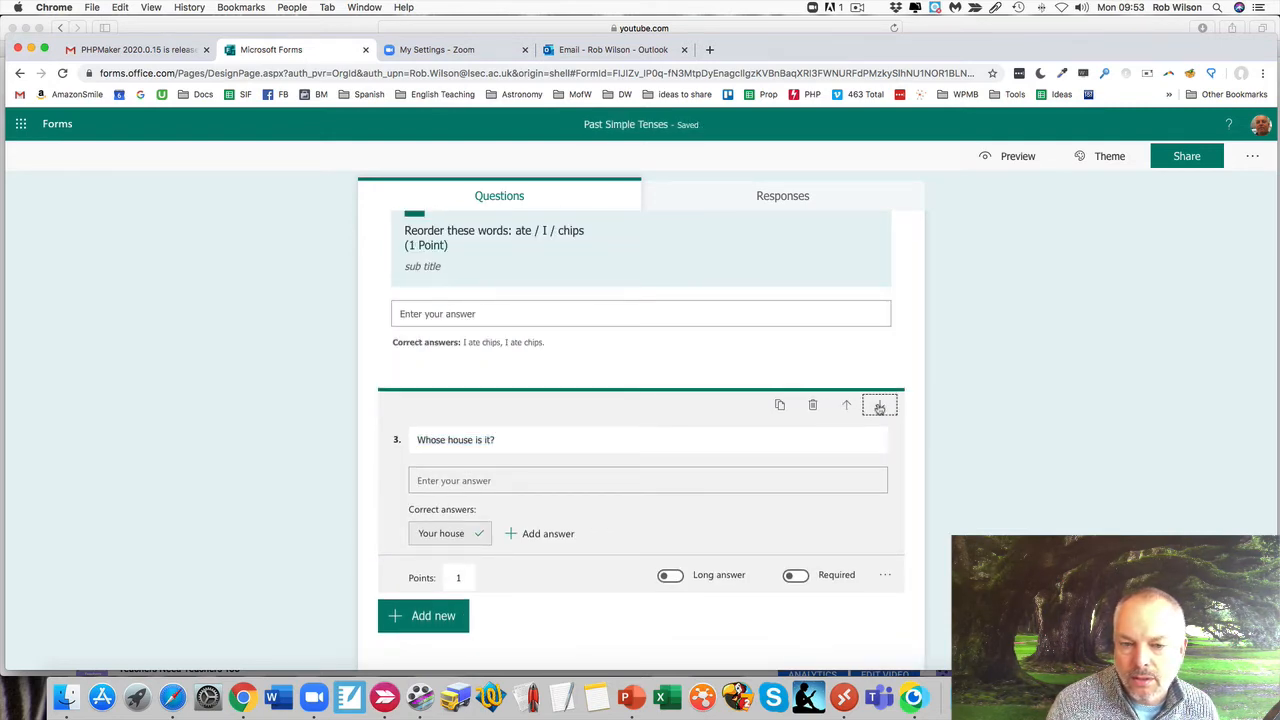
click(879, 406)
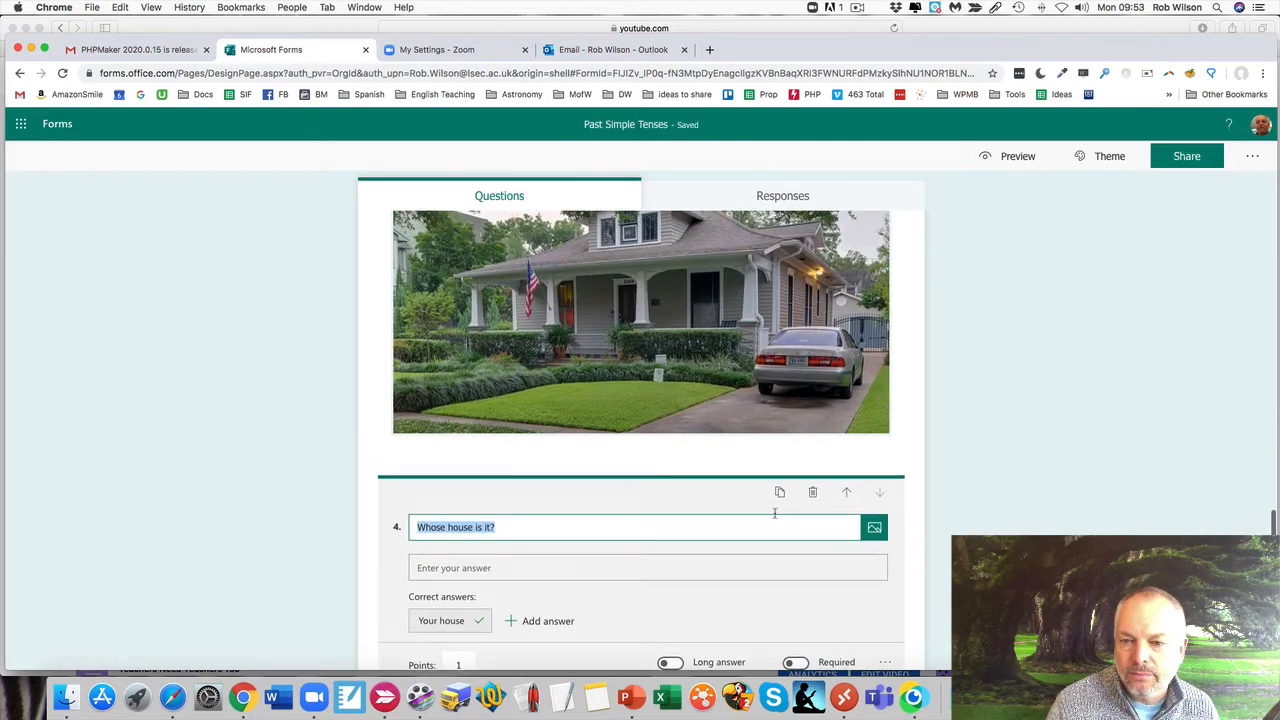
Step: Preview the quiz and try both answers of the past tense question, leaving "Walkid" selected
scroll(790, 500, up, 15)
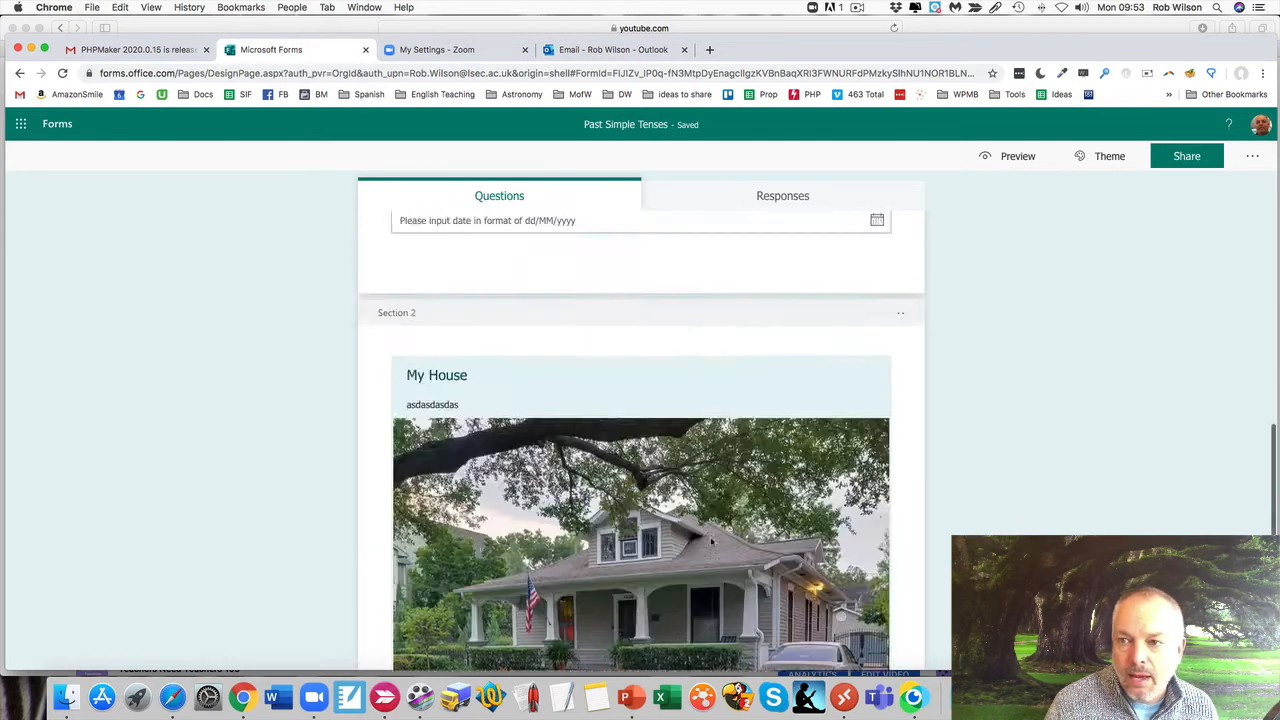
click(1014, 158)
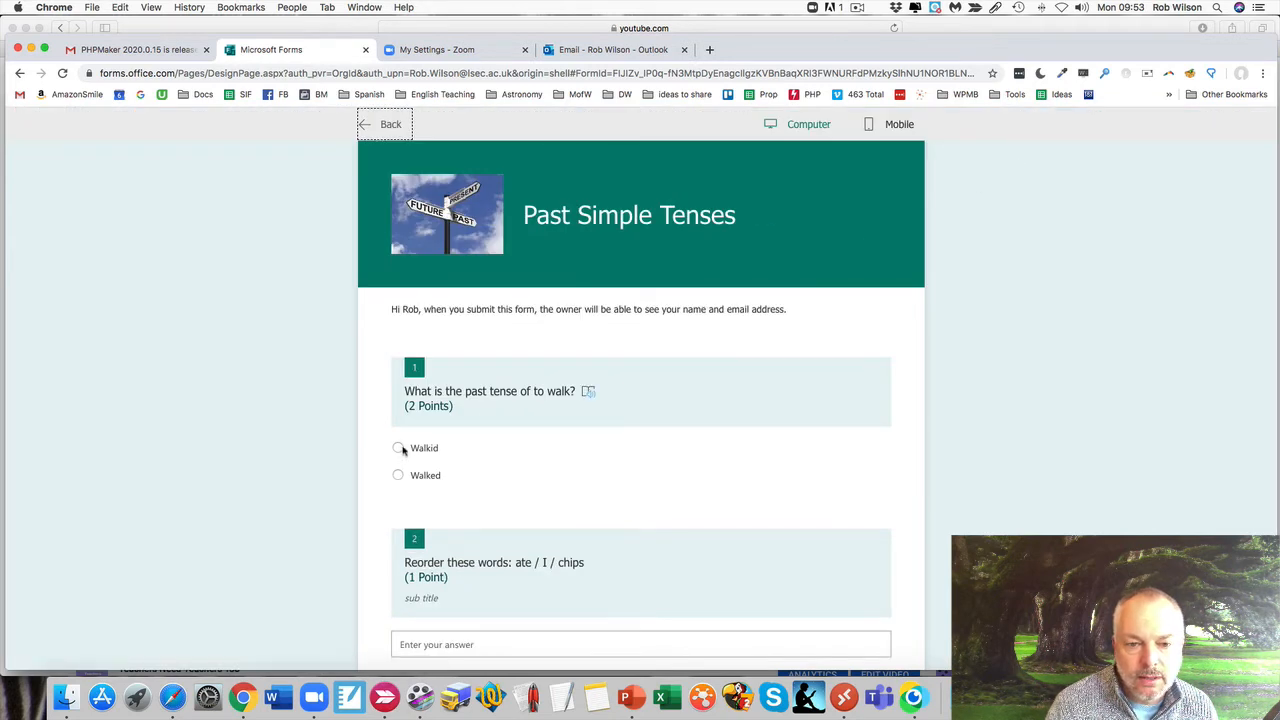
click(400, 449)
click(420, 476)
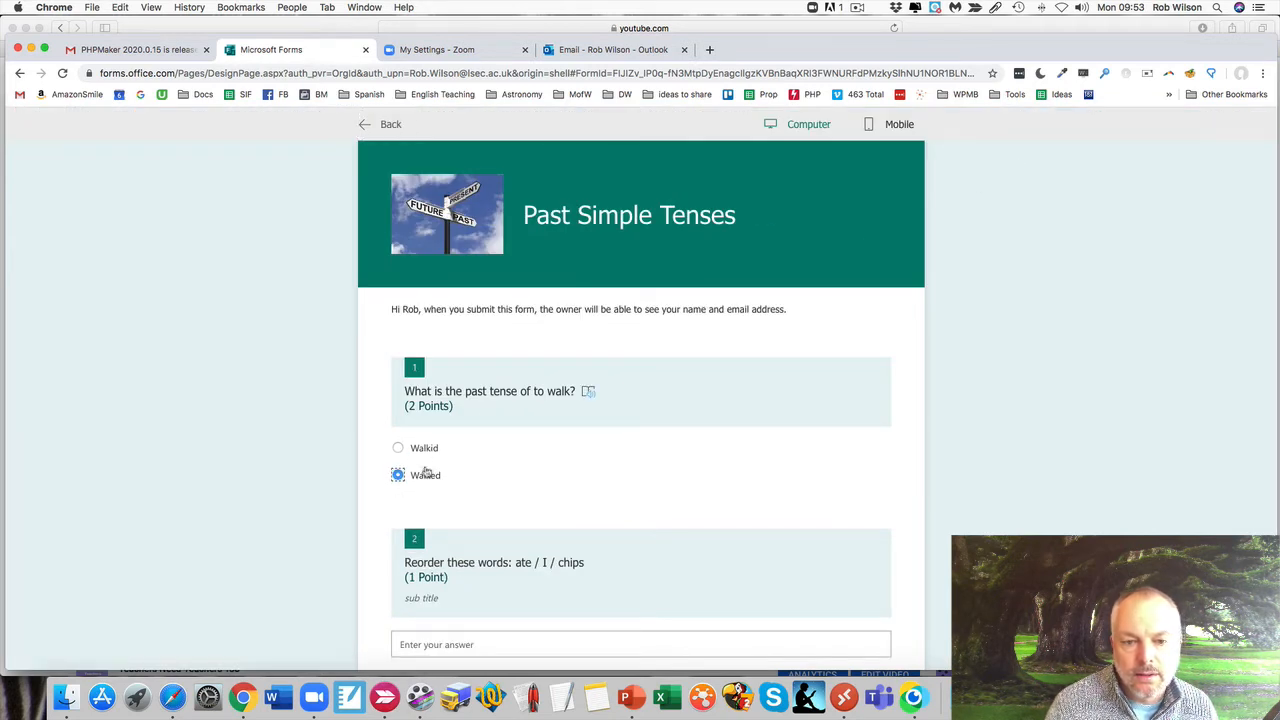
click(427, 455)
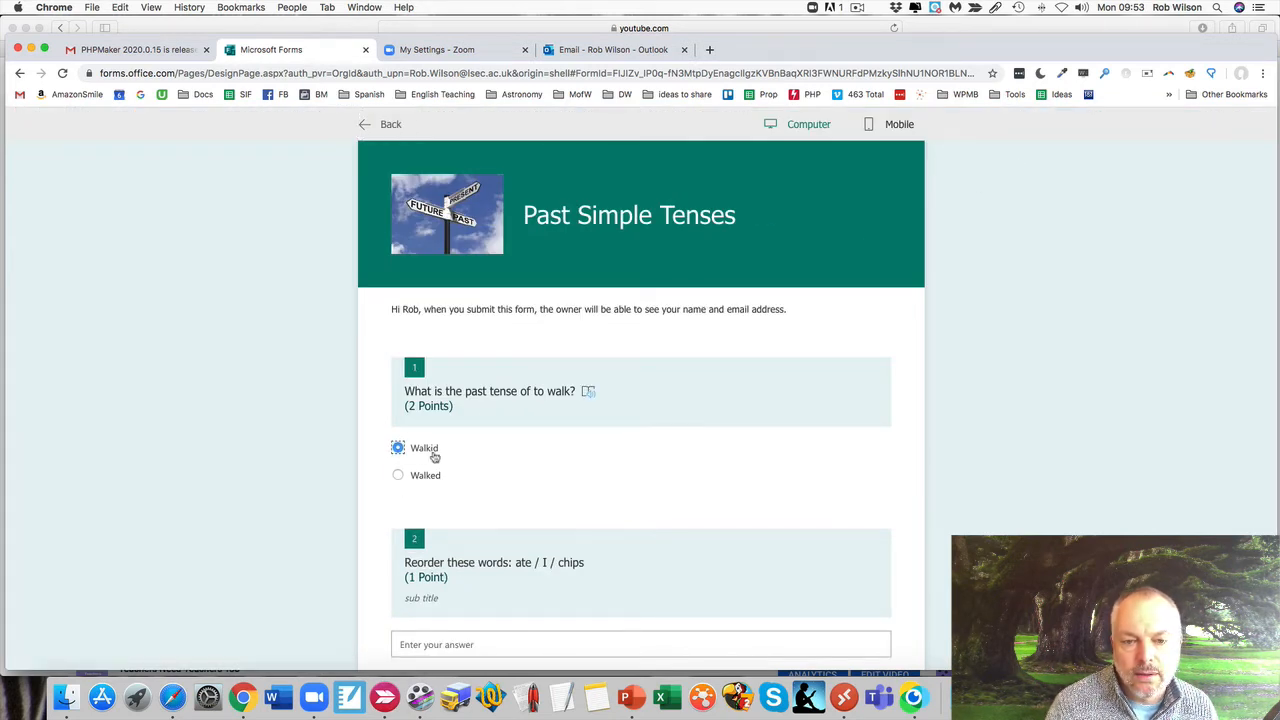
Step: View the "What is the past tense of to walk?" question in Immersive Reader and return to the quiz preview
click(589, 392)
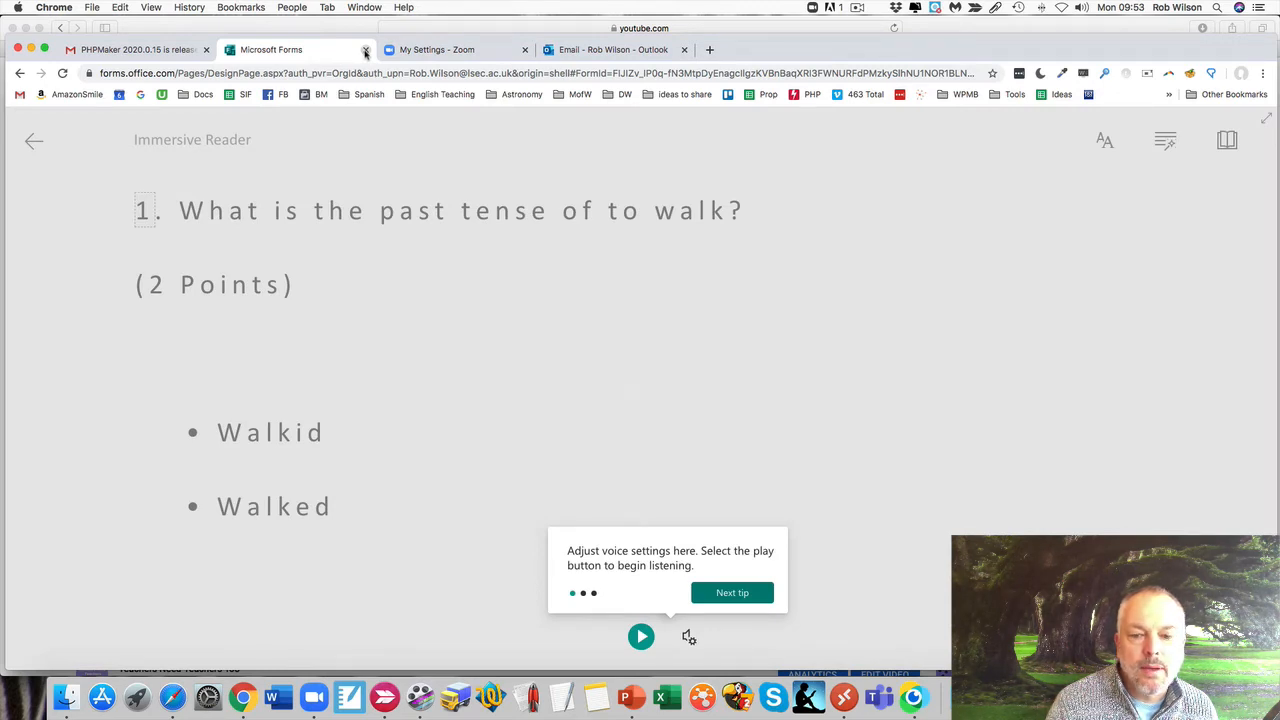
click(35, 145)
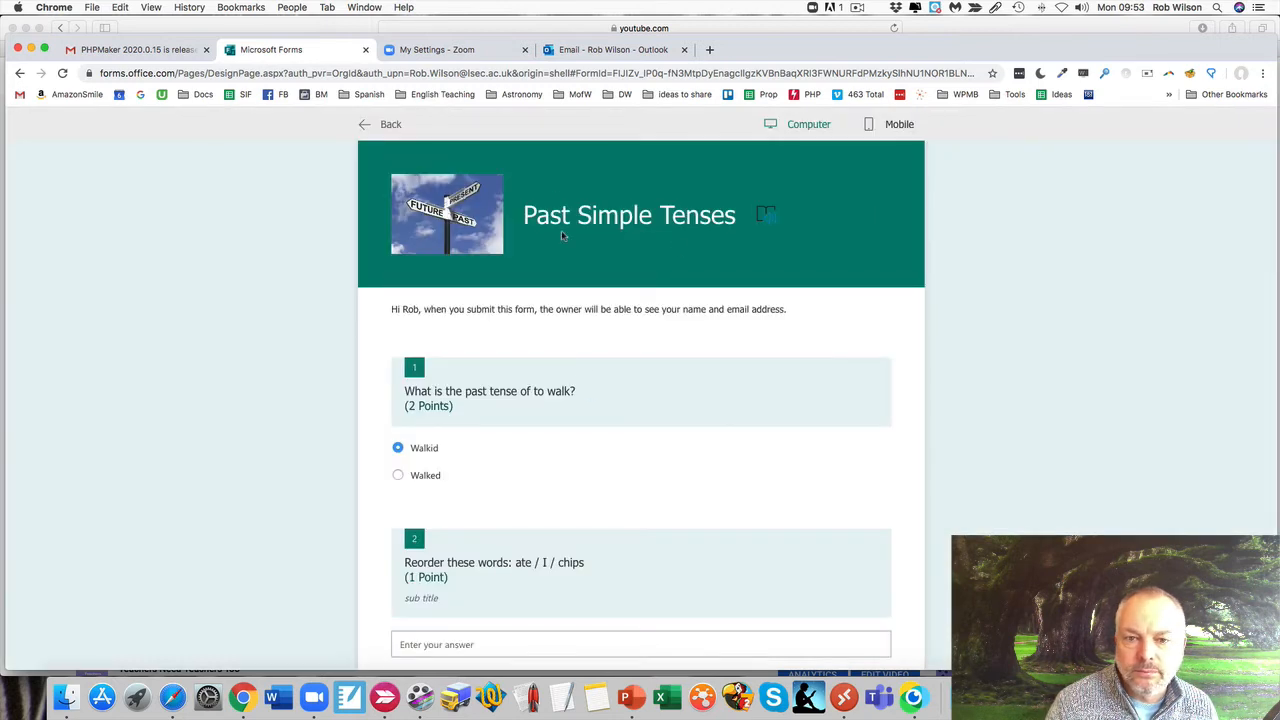
scroll(600, 330, down, 3)
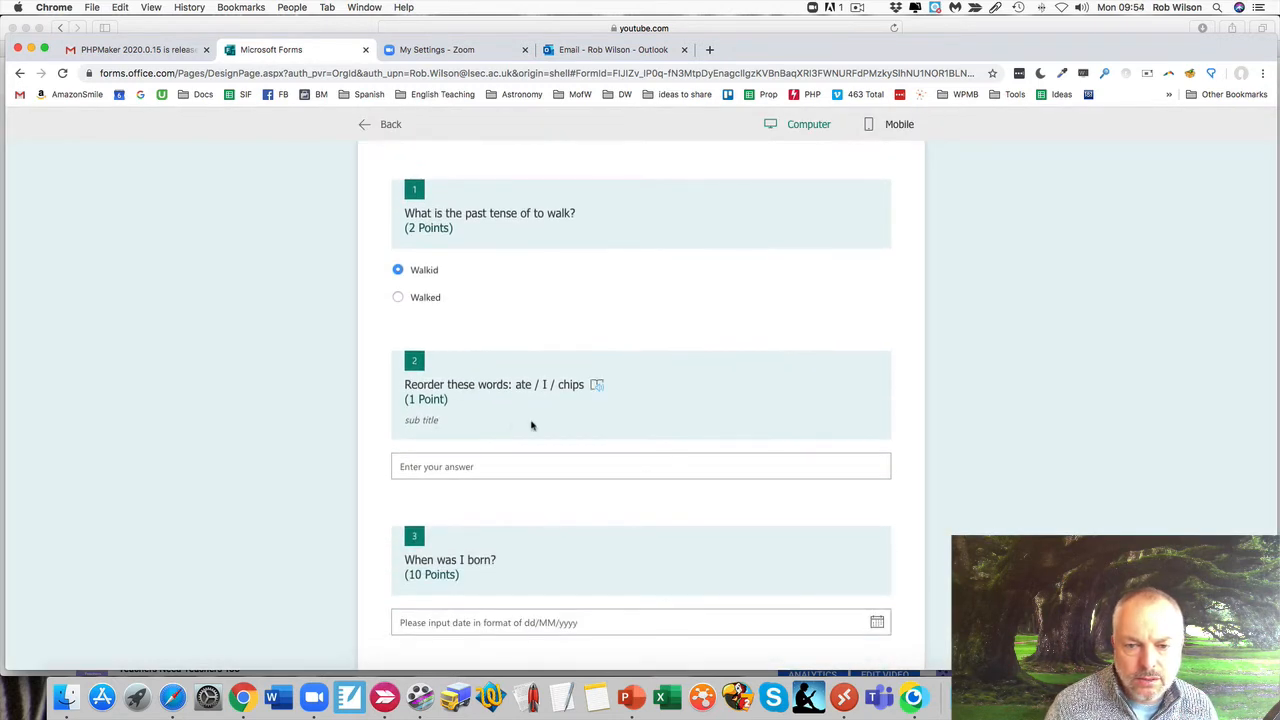
Step: Answer the word reordering question with "fsdfsdf", pick a birth date for "When was I born?" and continue to the "My House" section
scroll(577, 434, down, 3)
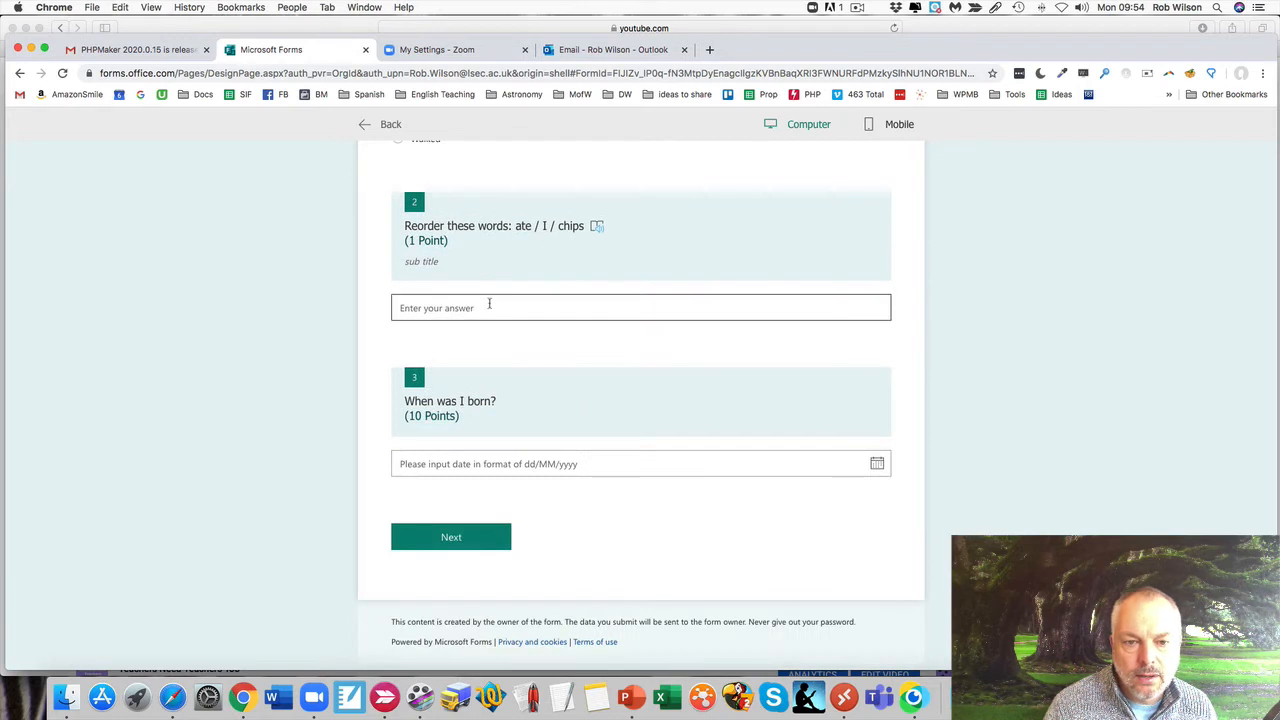
click(489, 304)
text(fsdfsdf)
click(602, 464)
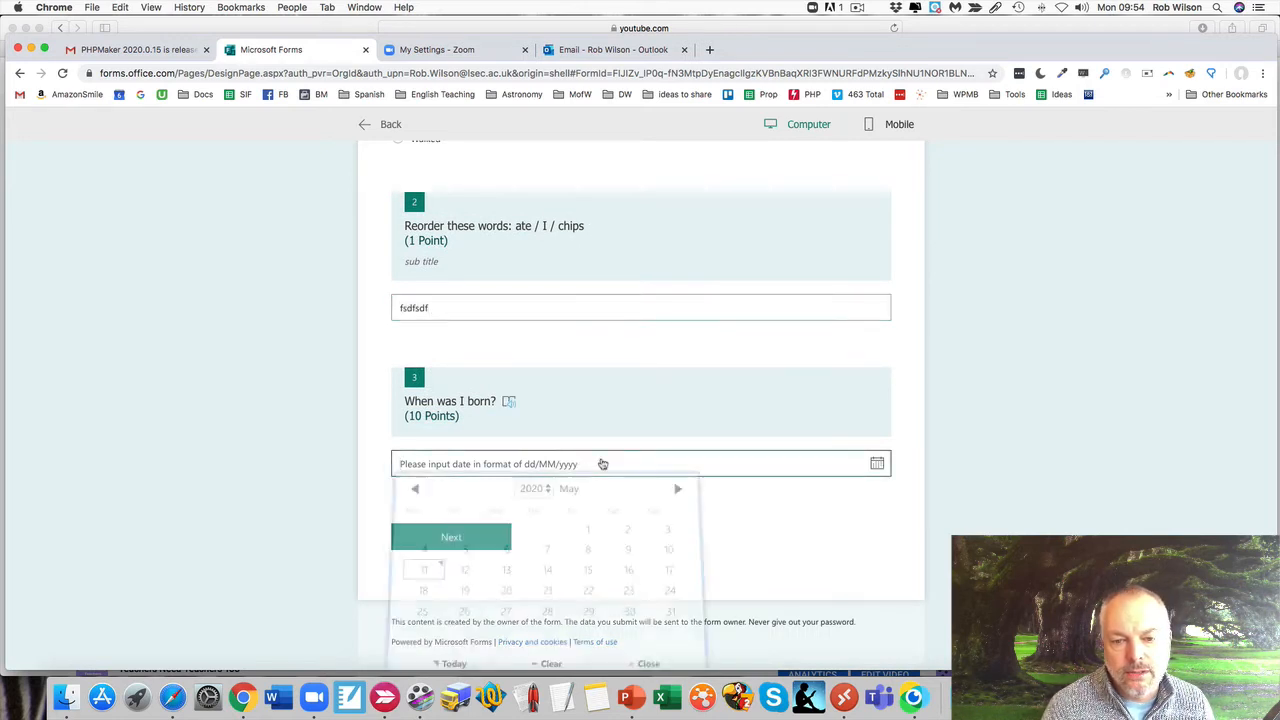
click(590, 530)
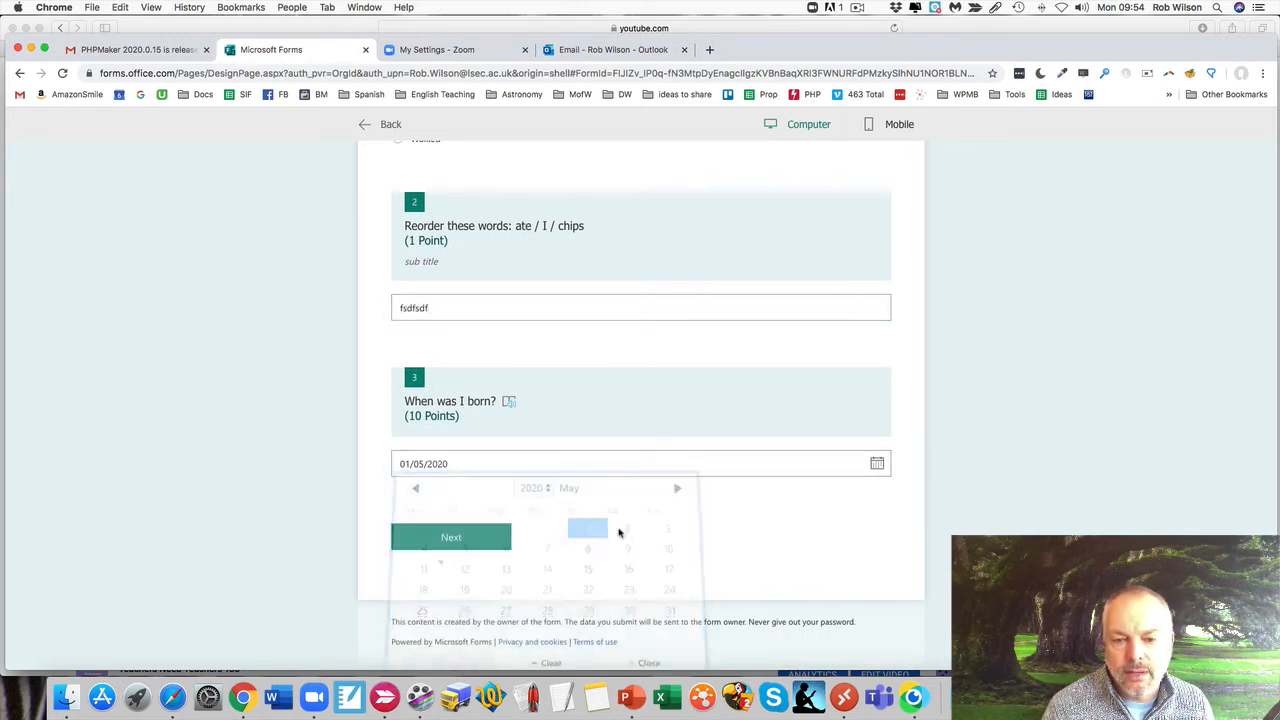
click(498, 540)
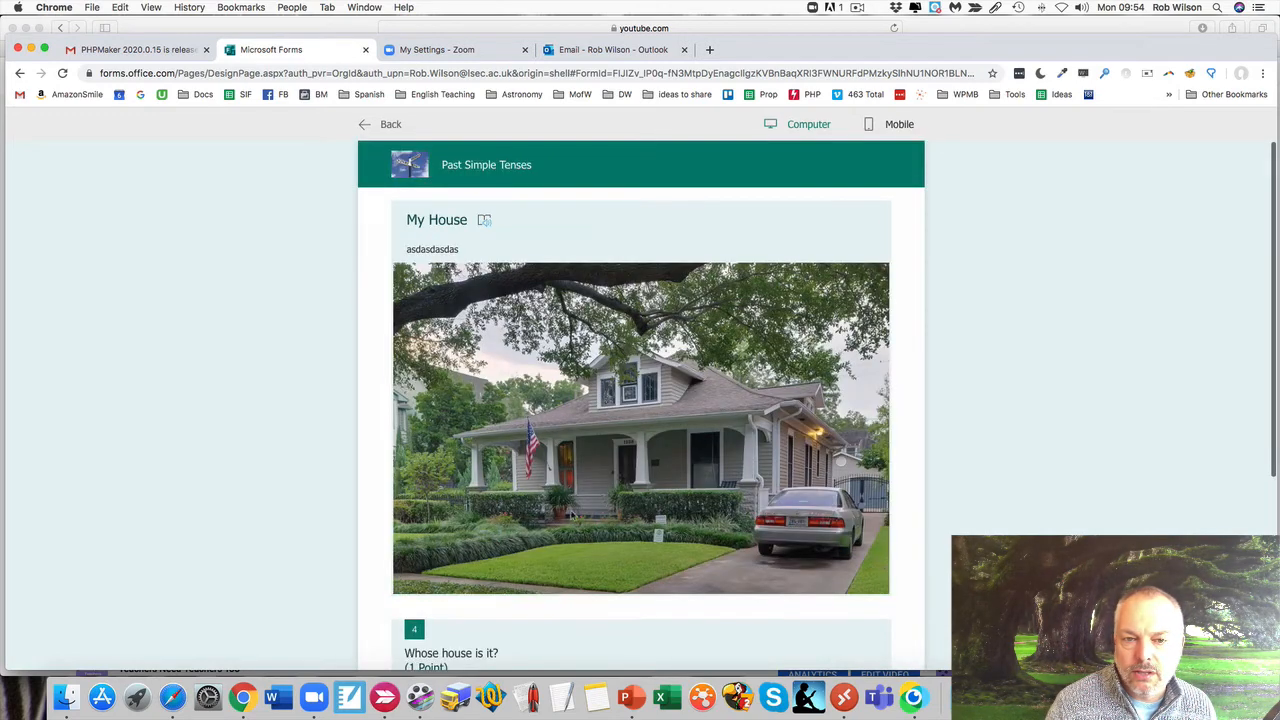
Step: Submit the quiz preview with the "Whose house is it?" question left blank
scroll(578, 510, down, 2)
scroll(579, 509, down, 4)
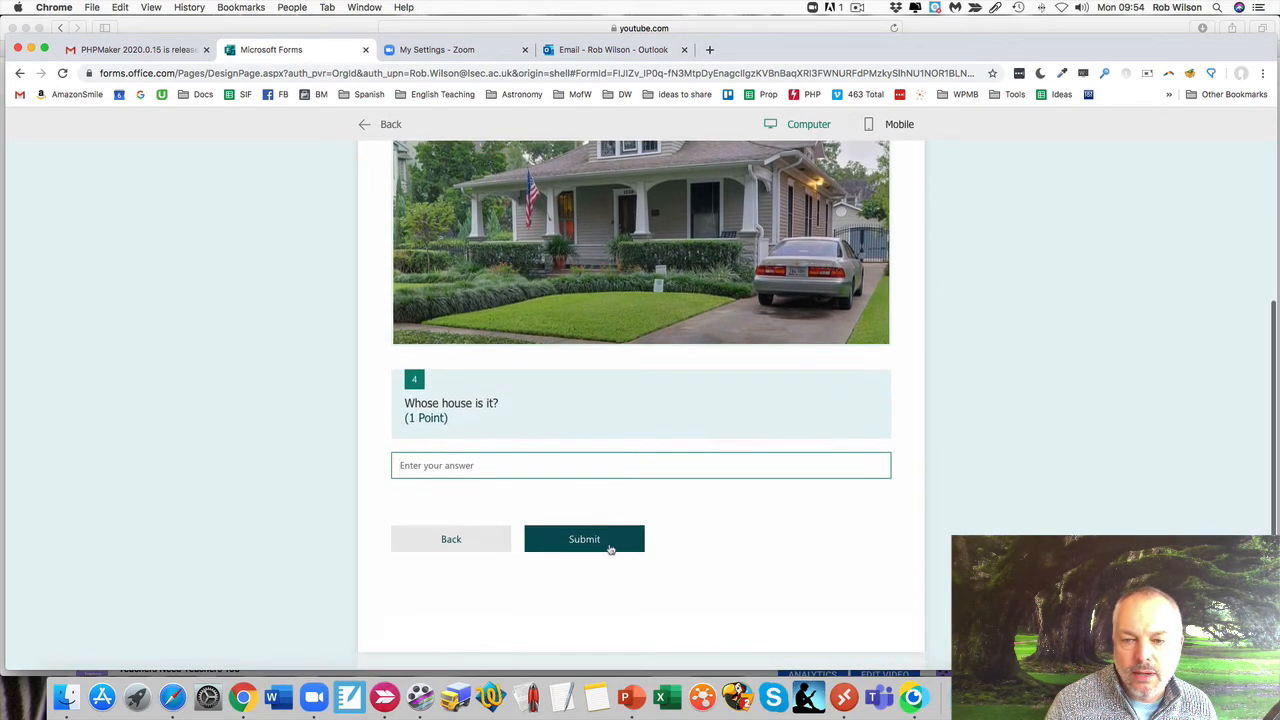
click(605, 534)
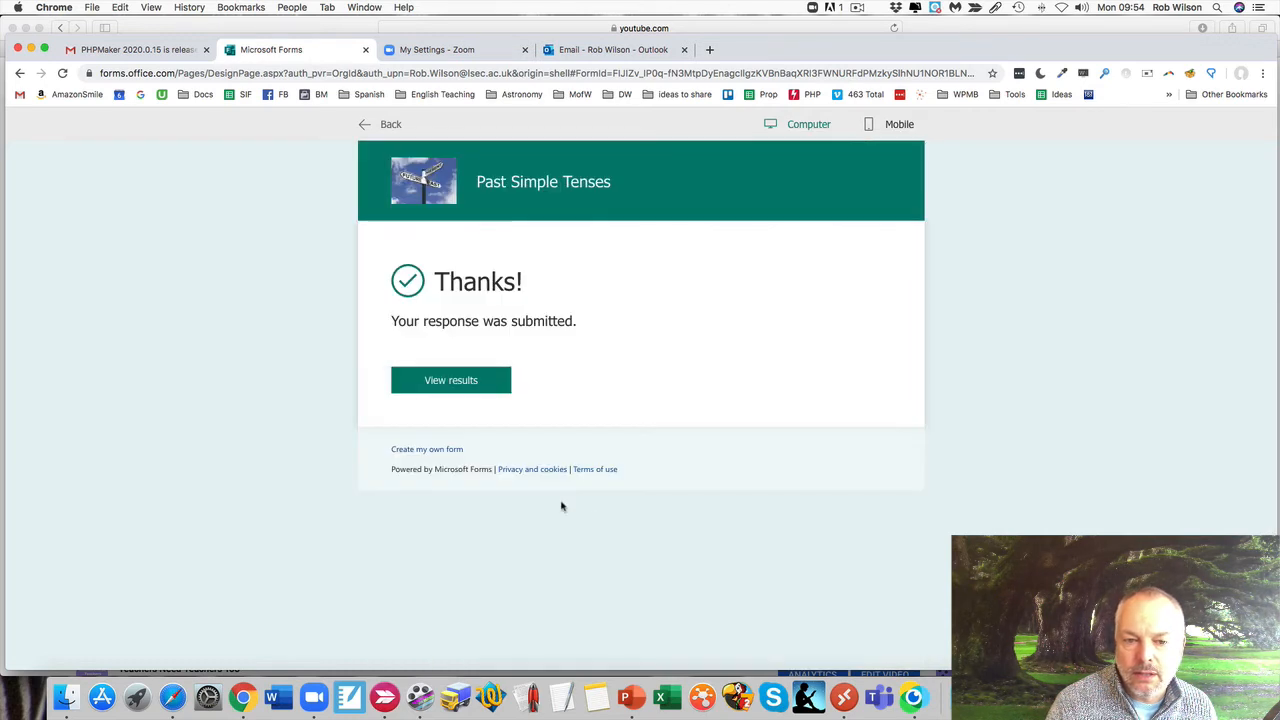
Step: Review the marked results of the submitted preview response and return to the quiz editor
click(458, 393)
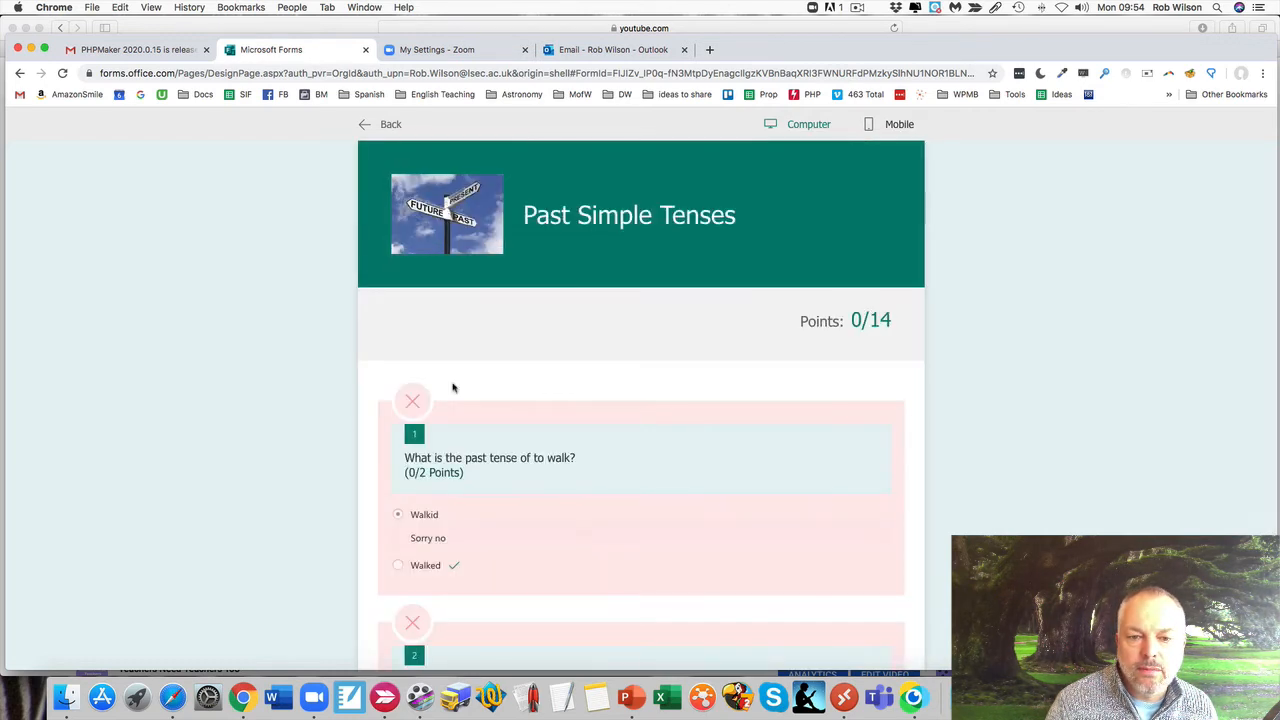
scroll(561, 516, down, 9)
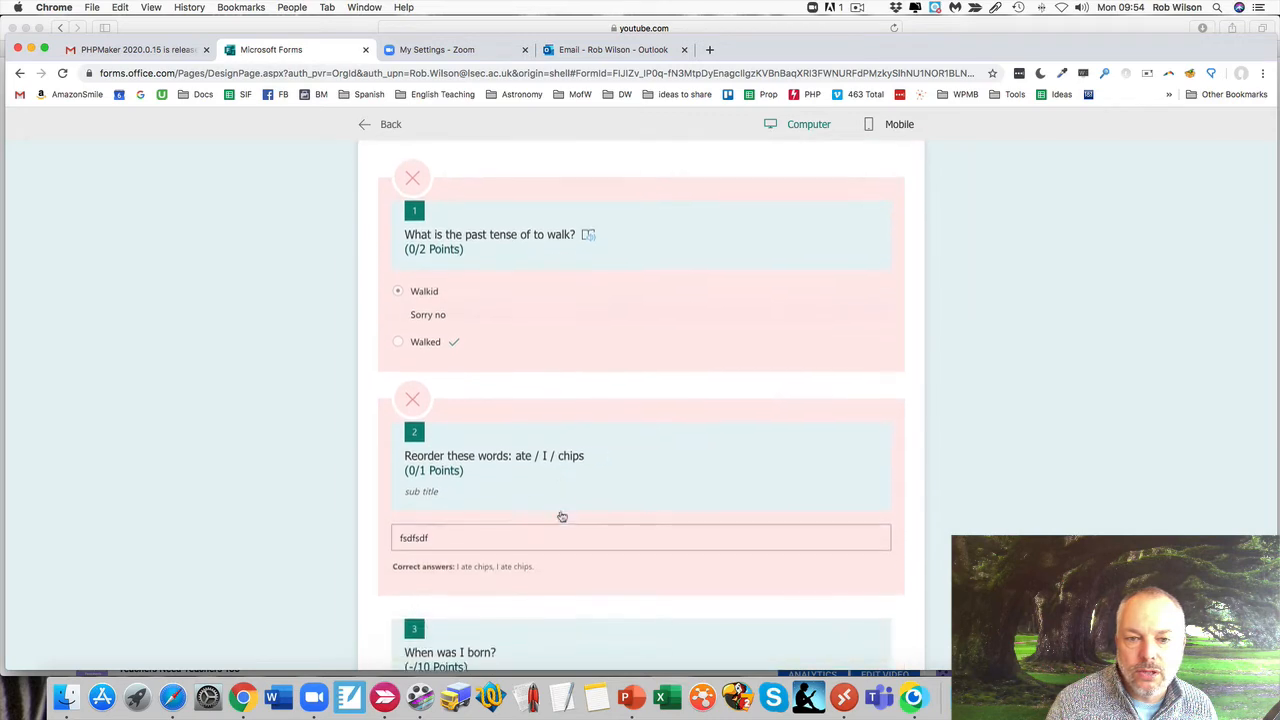
scroll(561, 516, down, 5)
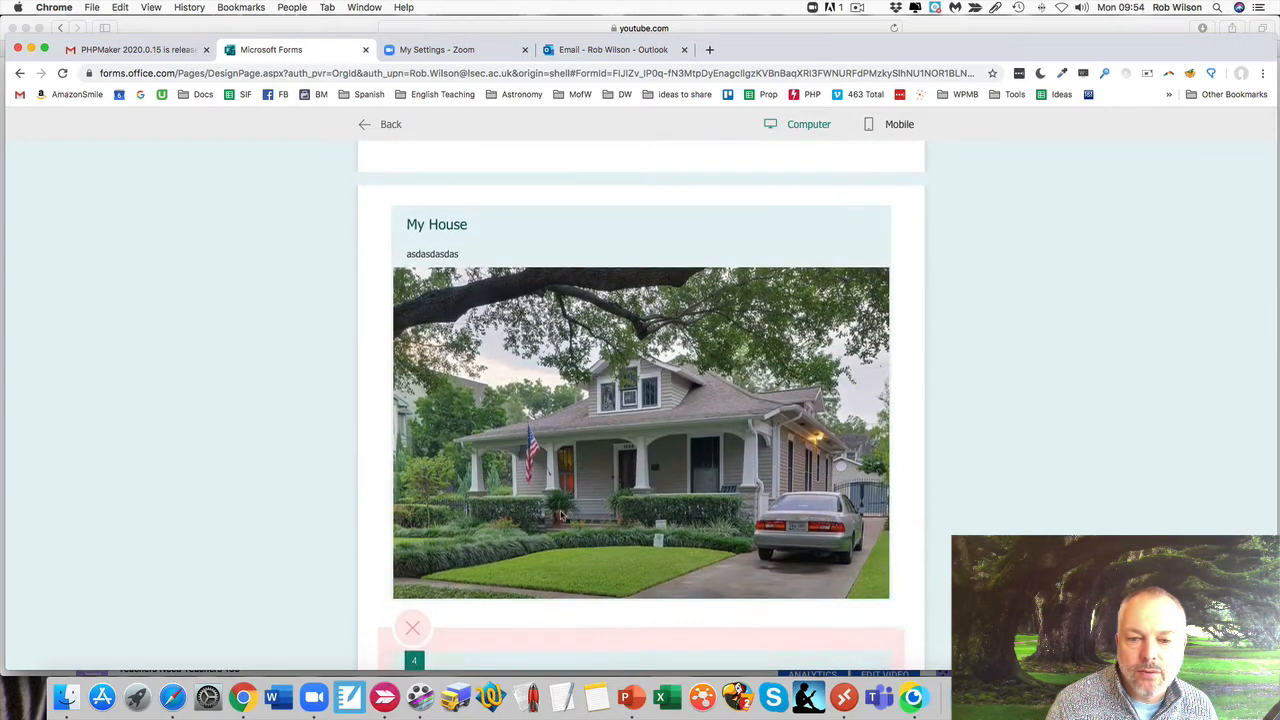
scroll(561, 516, up, 15)
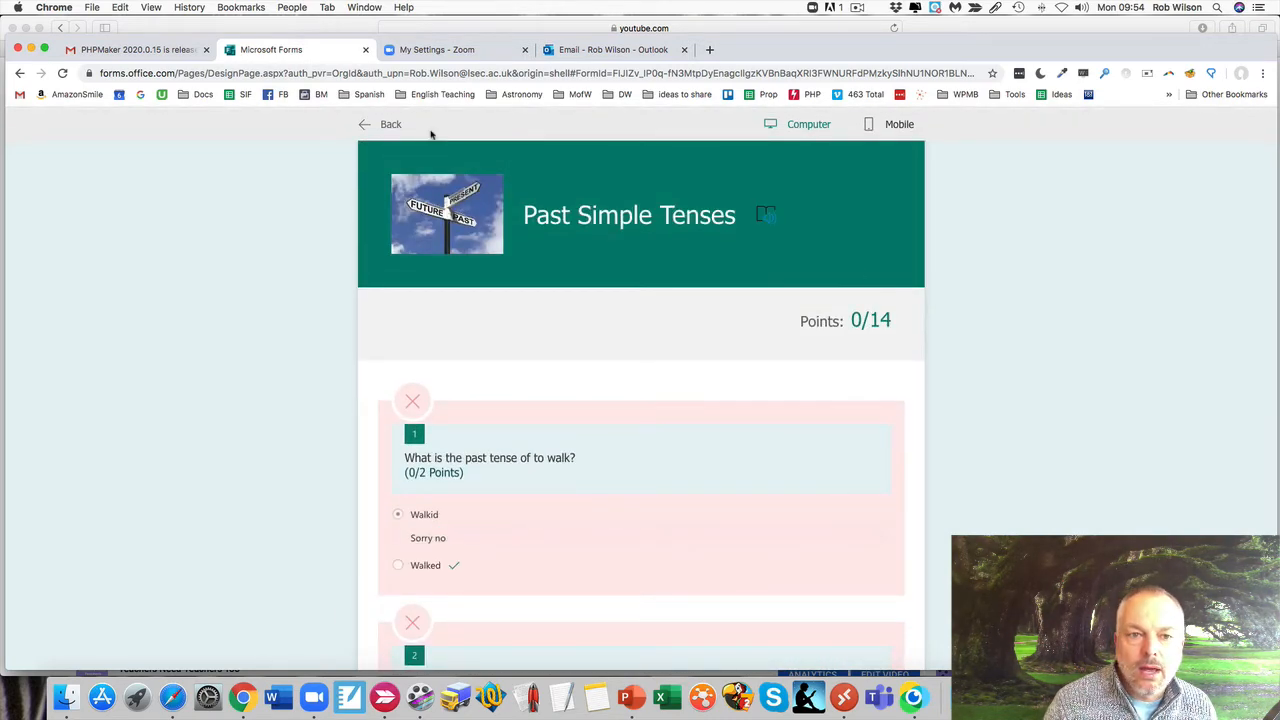
click(369, 122)
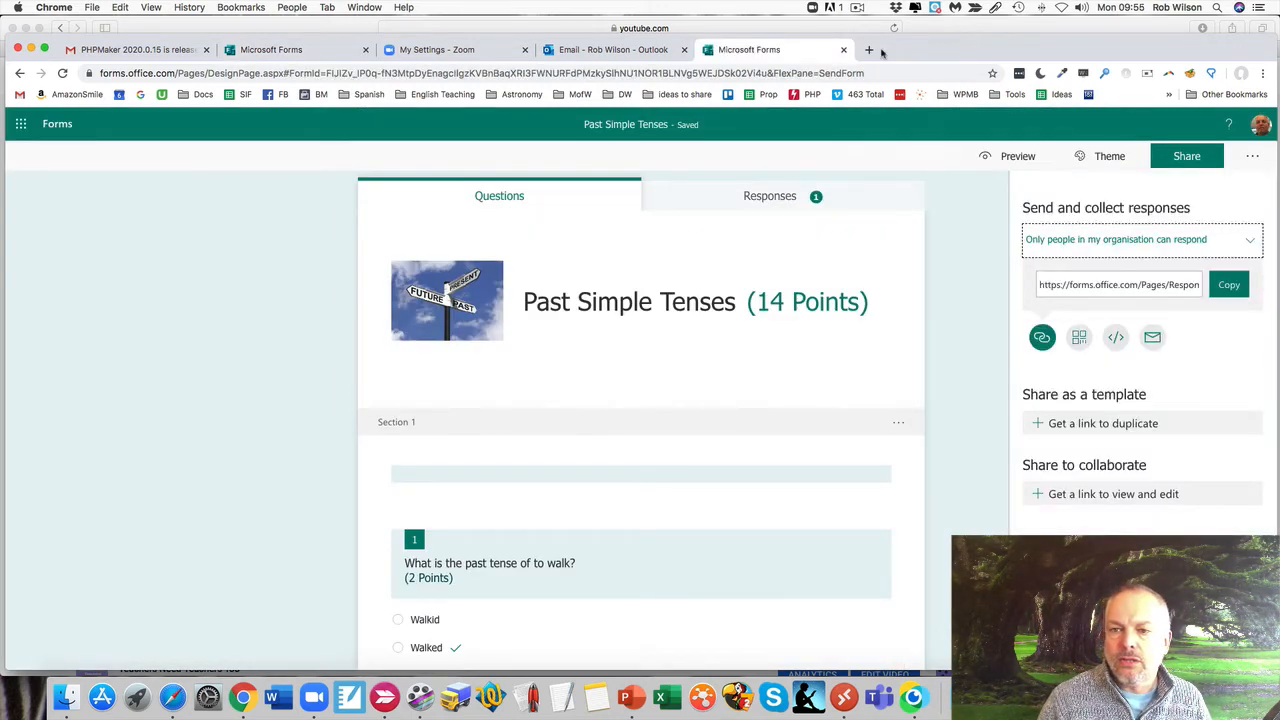
Step: Set the quiz so that anyone with the link can respond, and copy its response link
click(1078, 246)
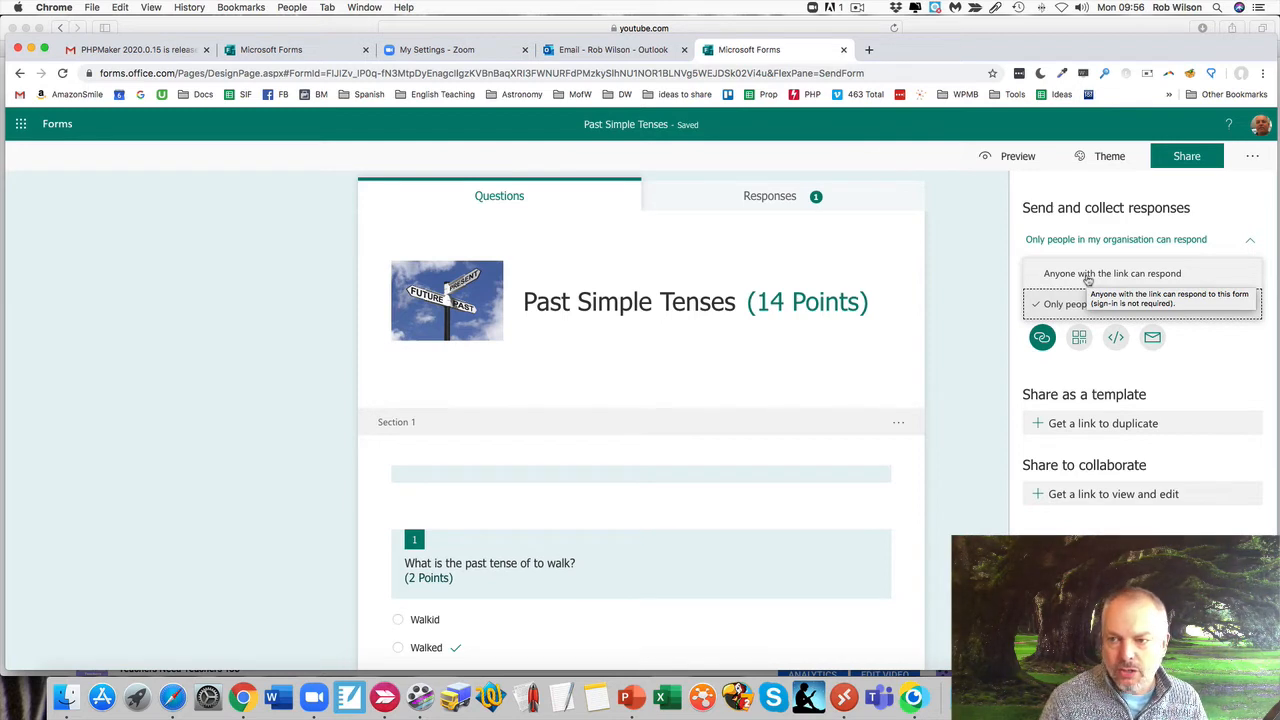
click(1080, 276)
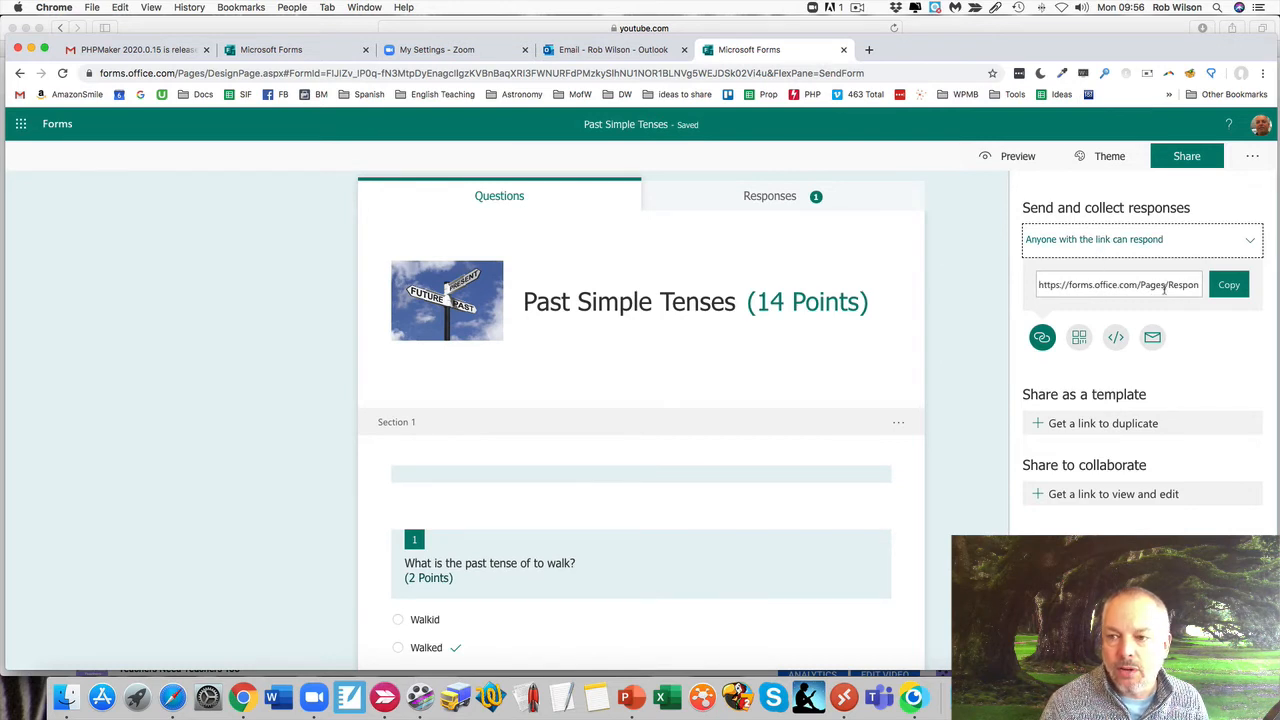
click(1229, 287)
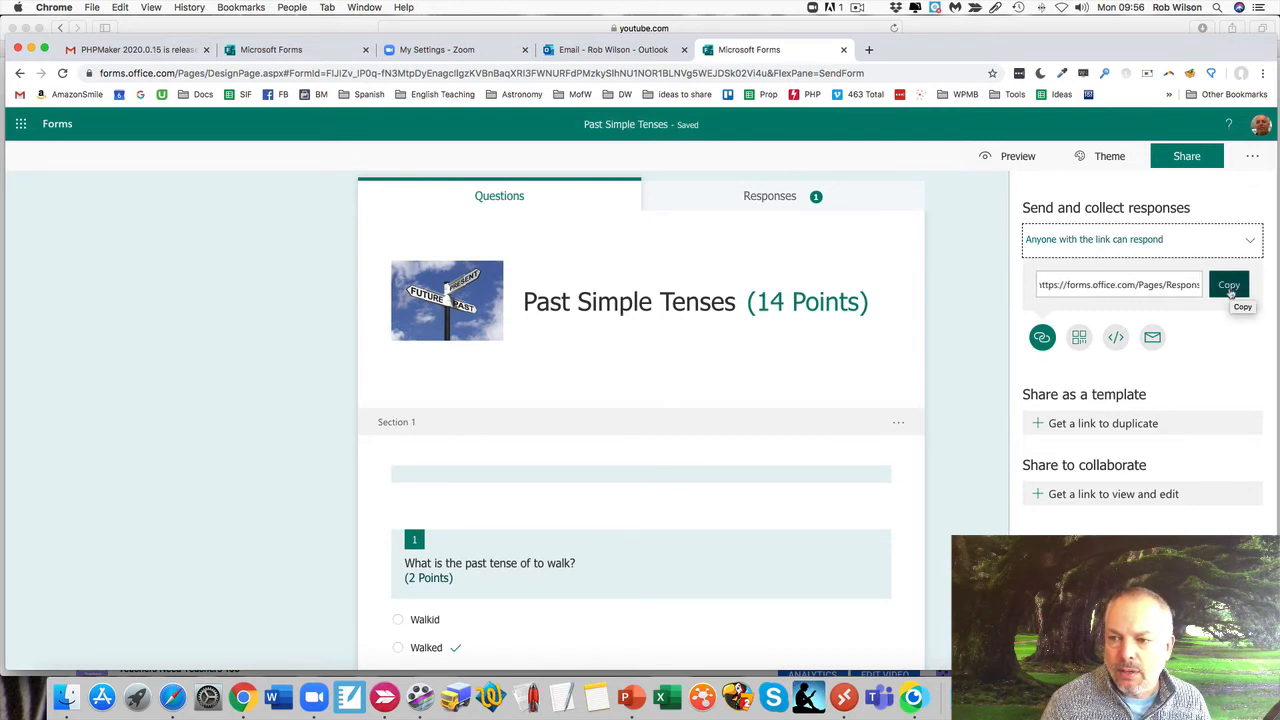
click(1230, 288)
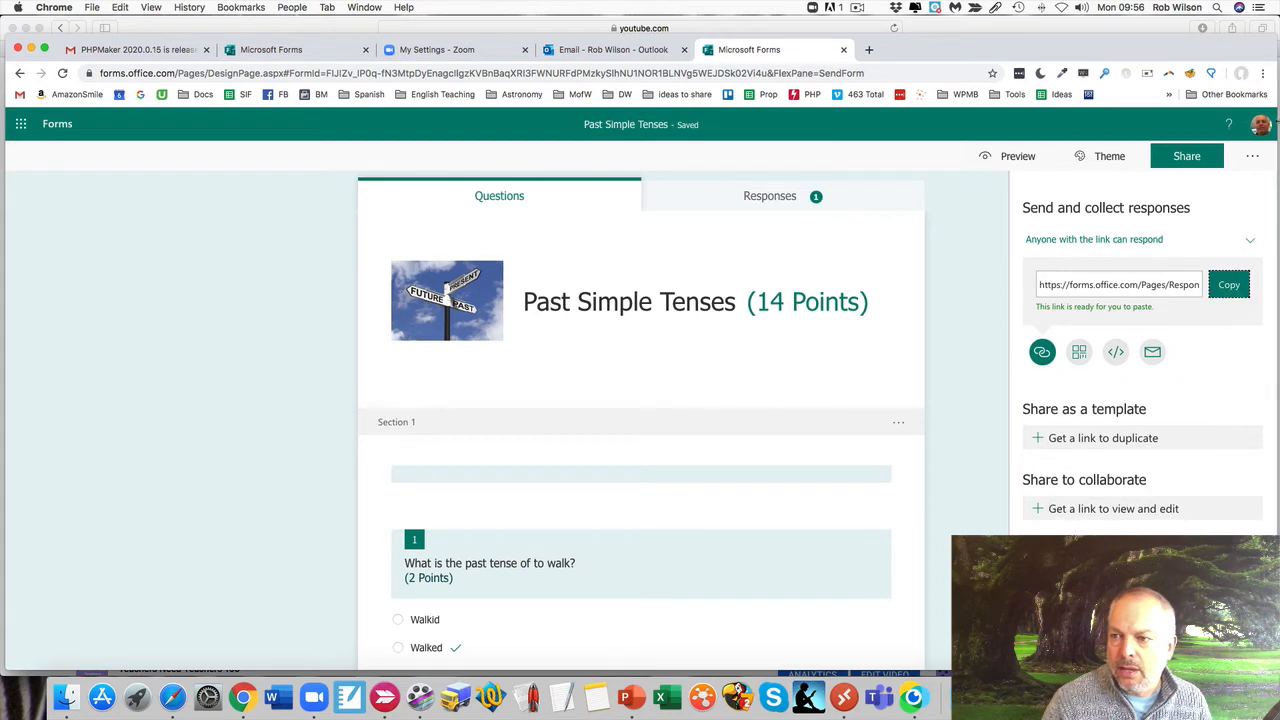
Step: Open the copied quiz link in a new Chrome incognito window
click(1264, 75)
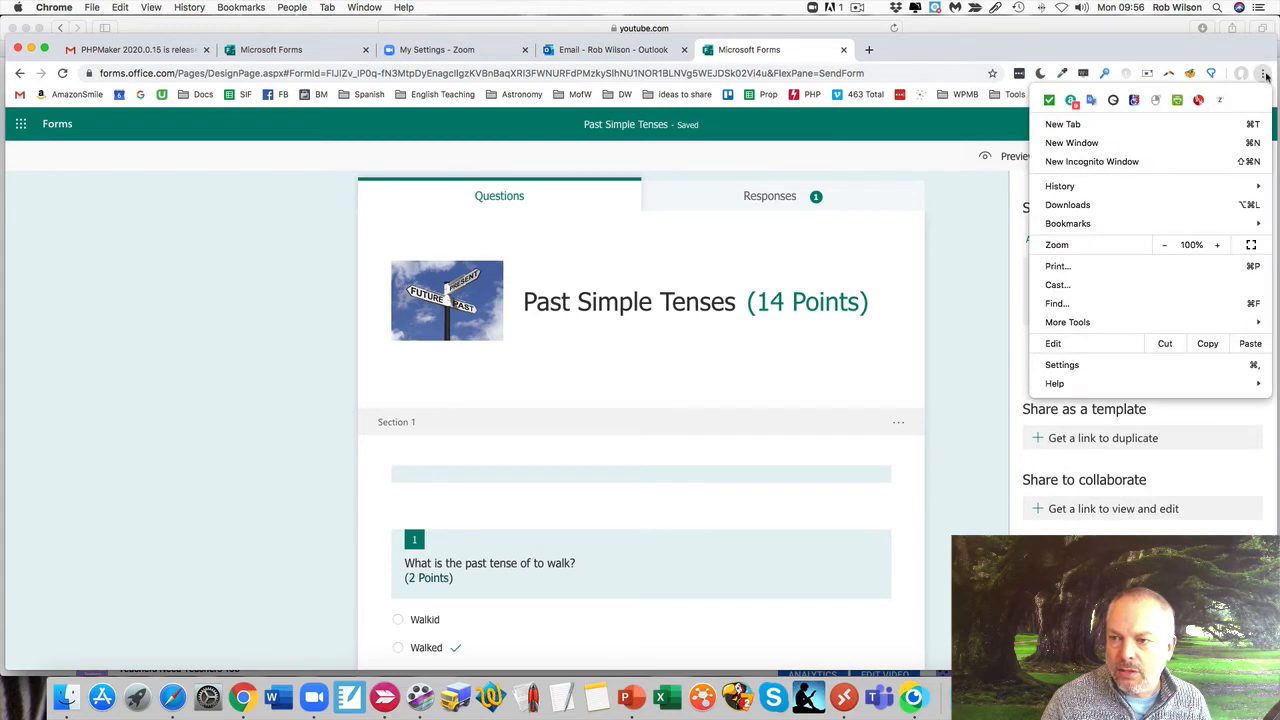
click(1082, 163)
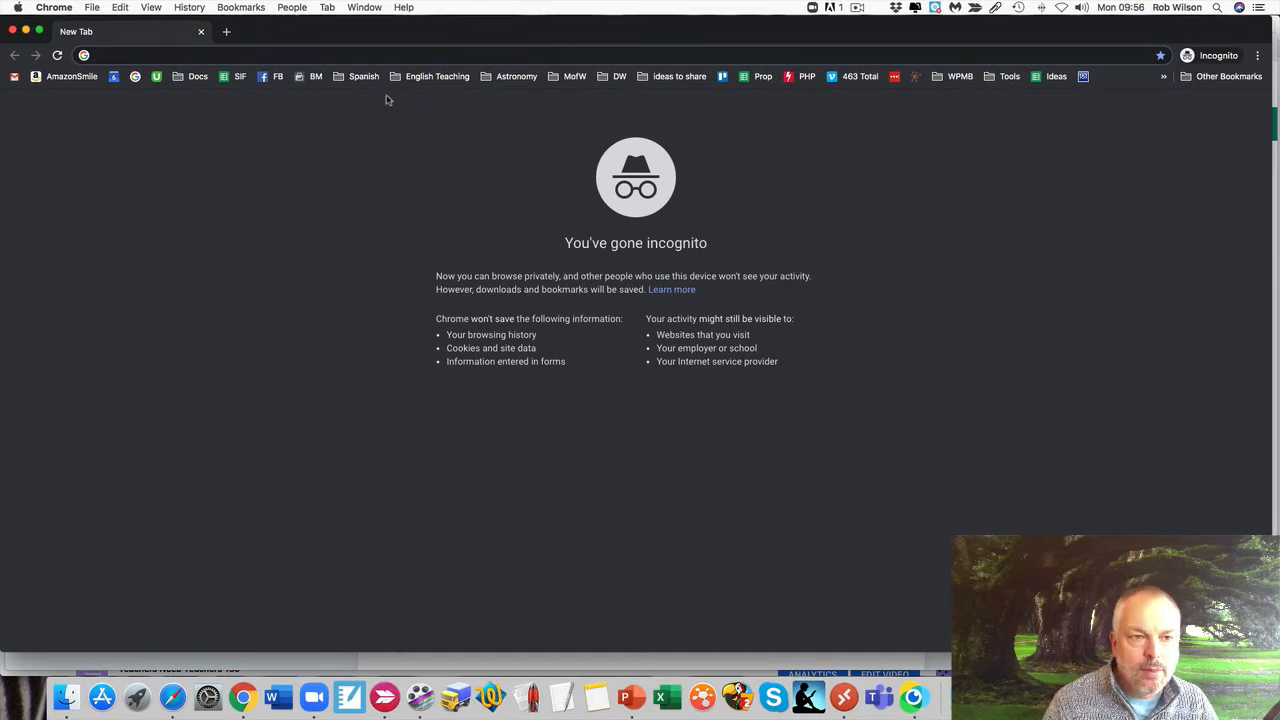
key(super+v)
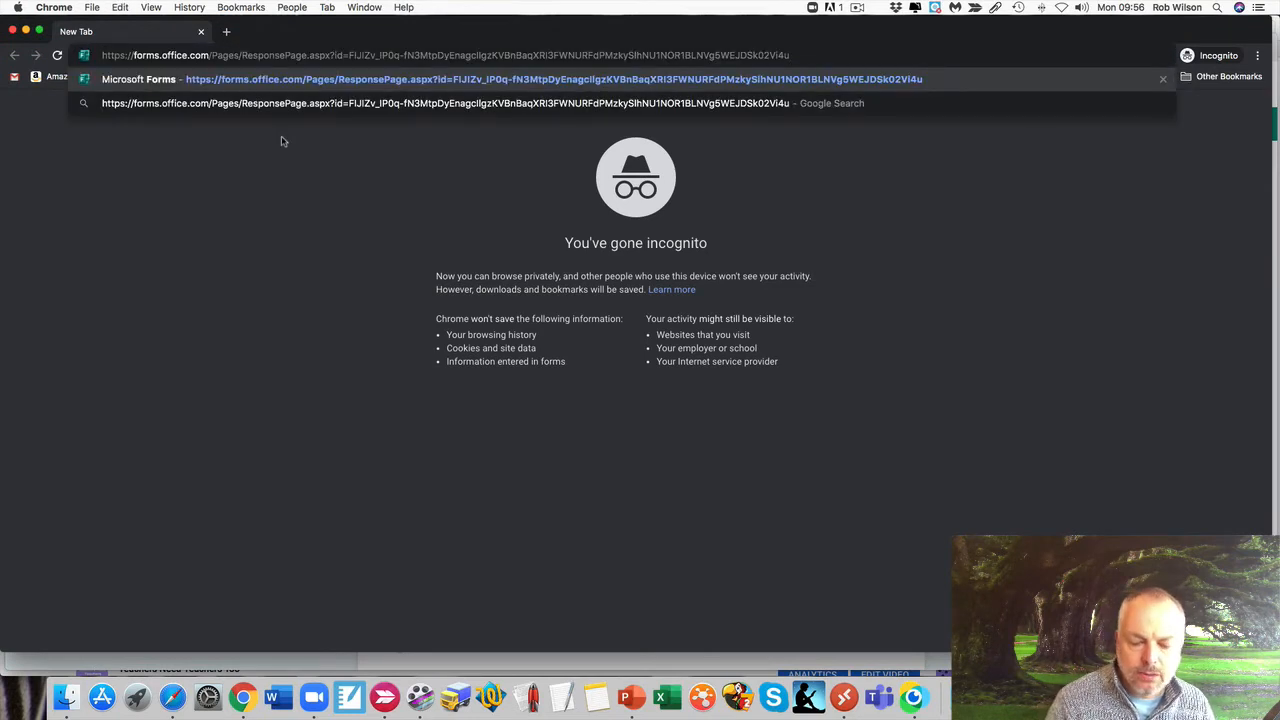
key(Return)
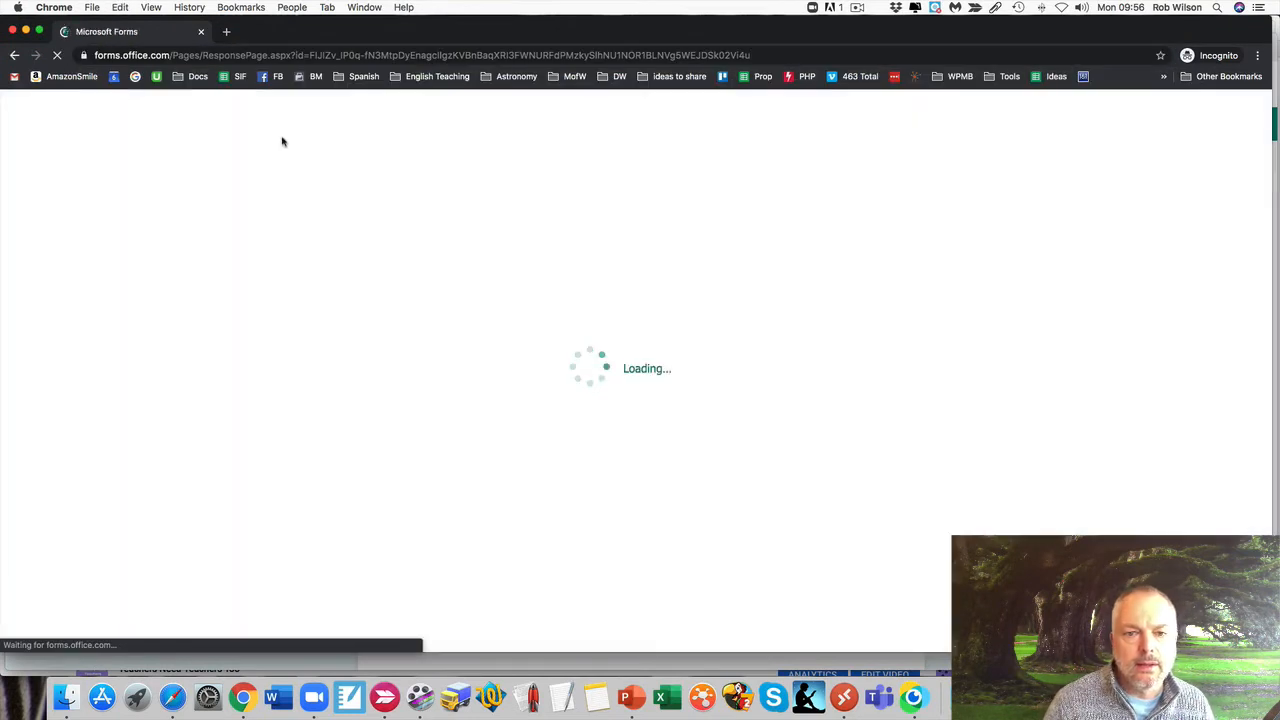
scroll(487, 336, down, 1)
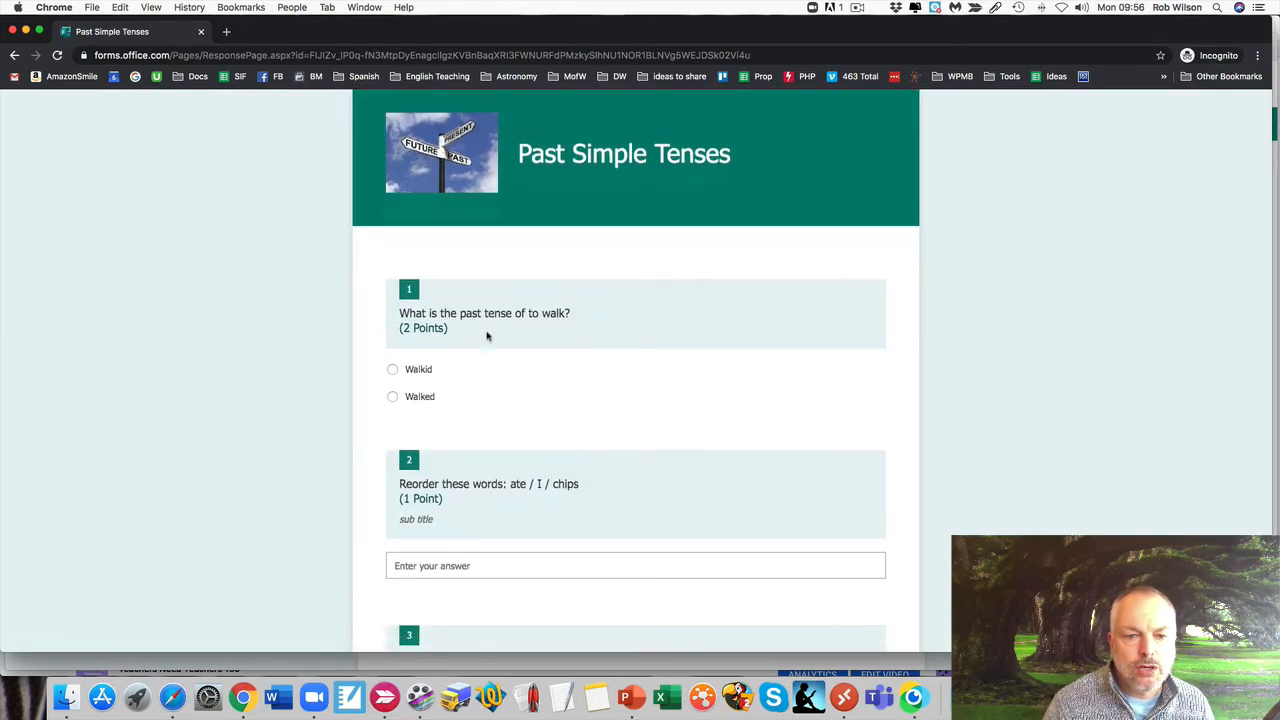
Step: Answer the first section with "Walked", "sdfsdf" for the reordering question and a birth date, and continue to the "My House" section
click(393, 369)
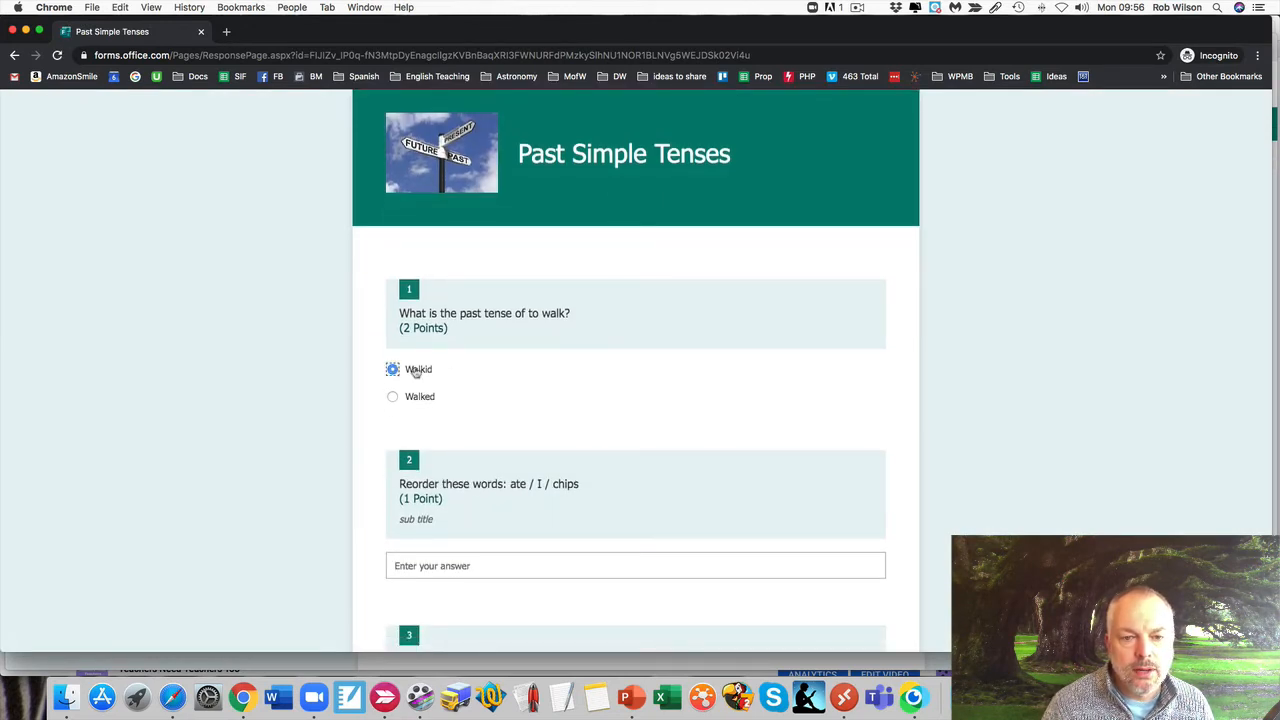
click(421, 397)
scroll(446, 400, down, 3)
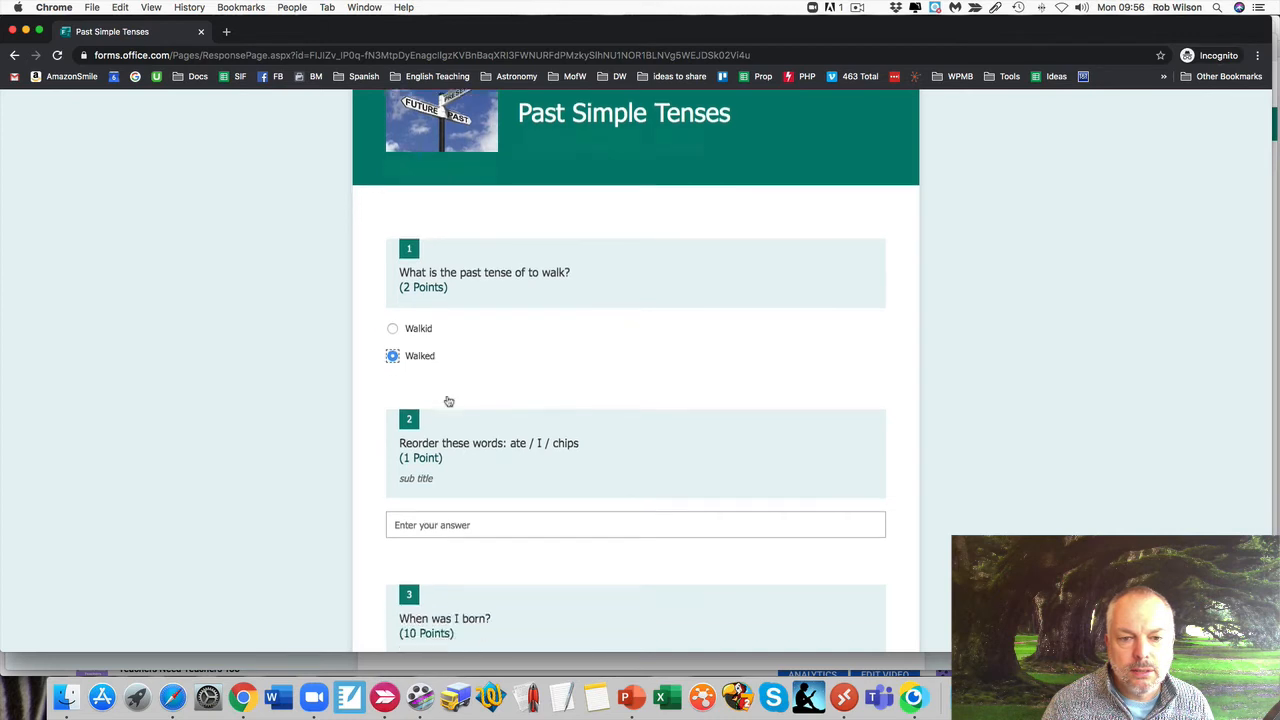
click(437, 440)
text(sdfsdf)
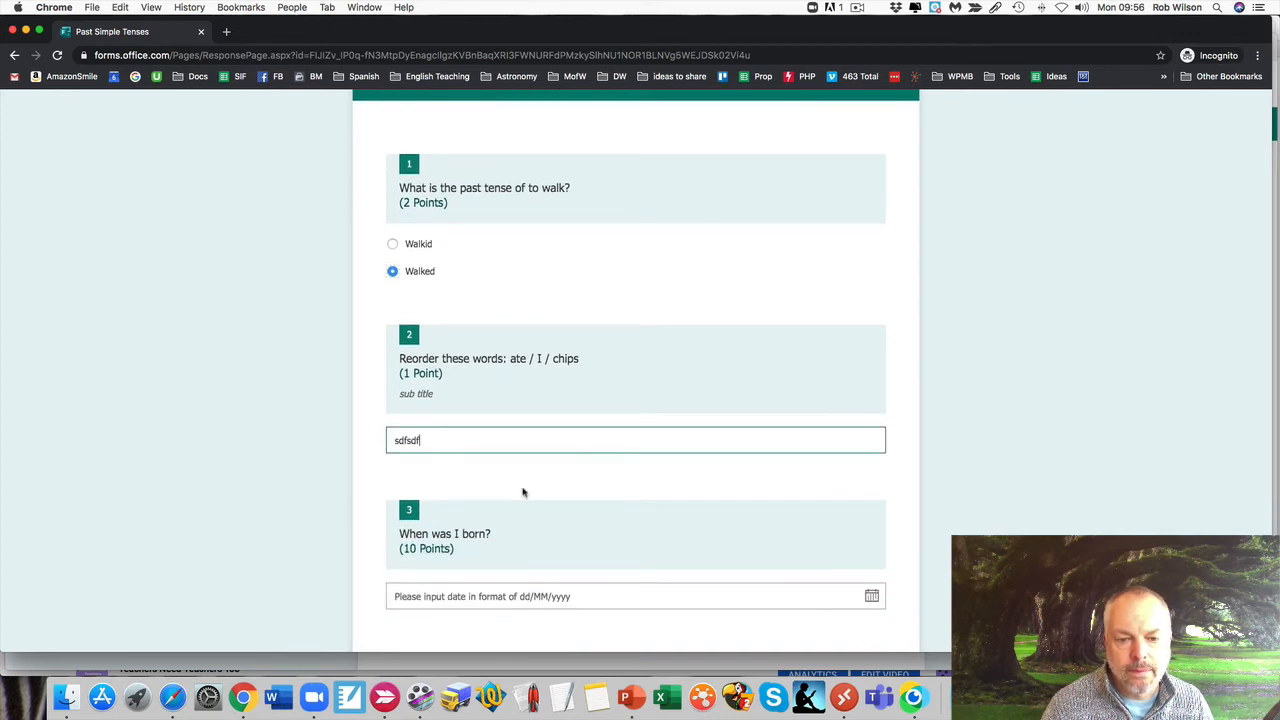
scroll(523, 494, down, 4)
click(609, 421)
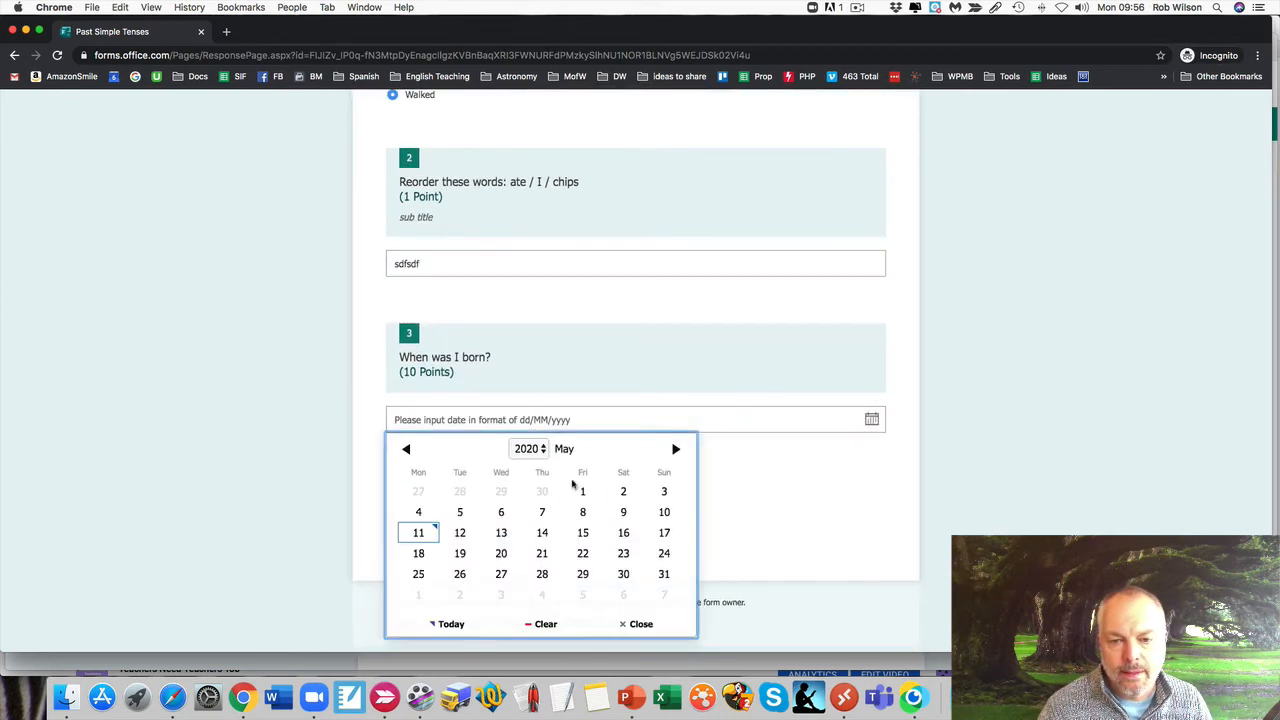
click(580, 490)
click(485, 495)
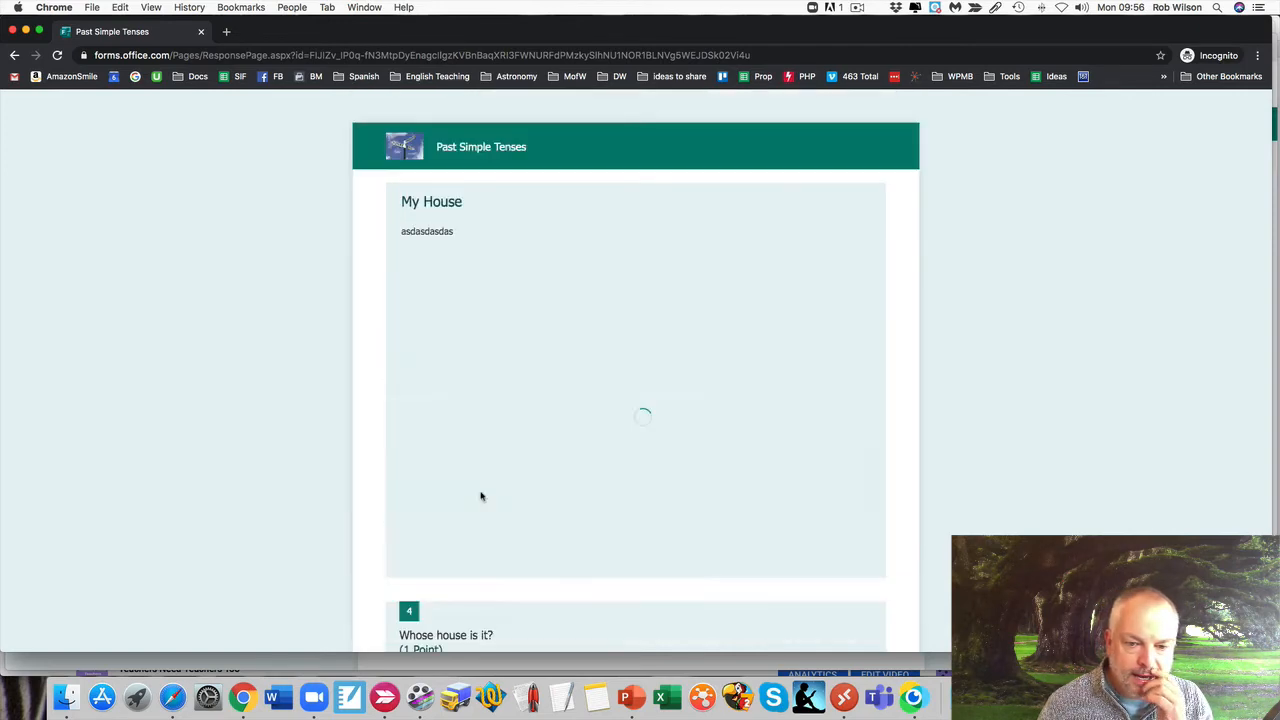
Step: Answer "Whose house is it?" with "sdfsdfsdfsdfsdf" and submit the quiz
scroll(626, 344, down, 5)
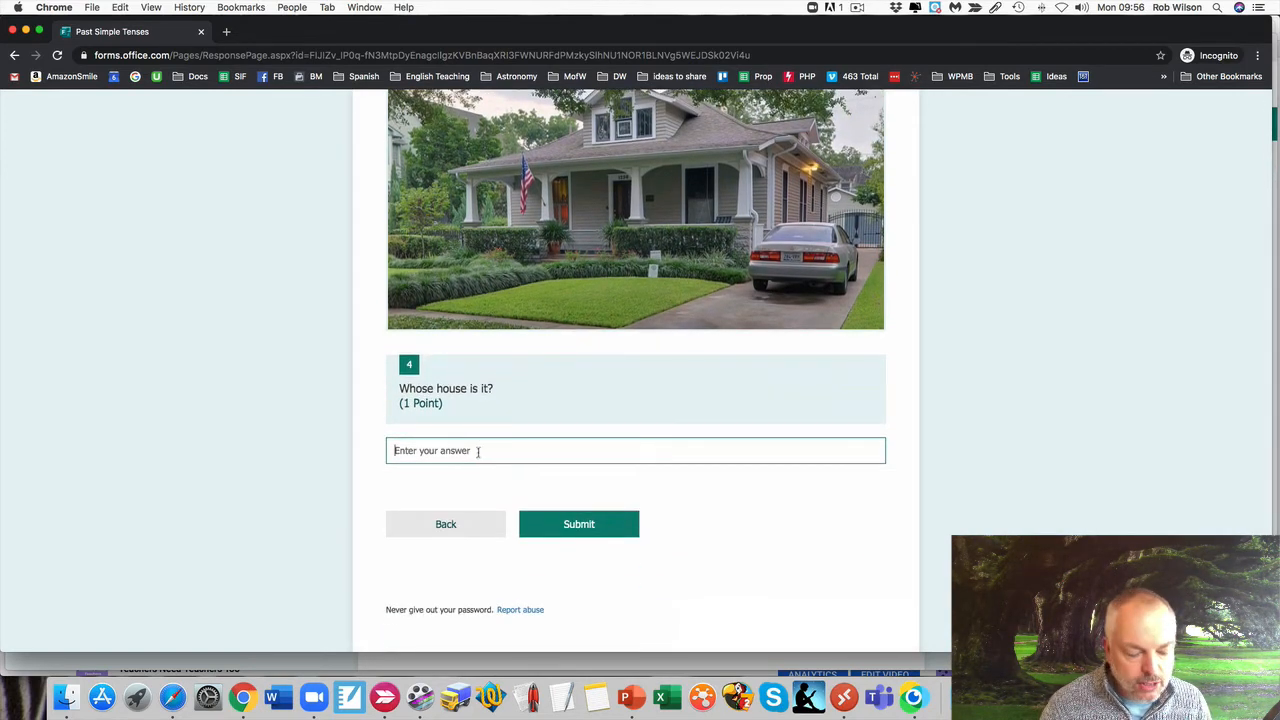
text(sdfsdfsdfsd)
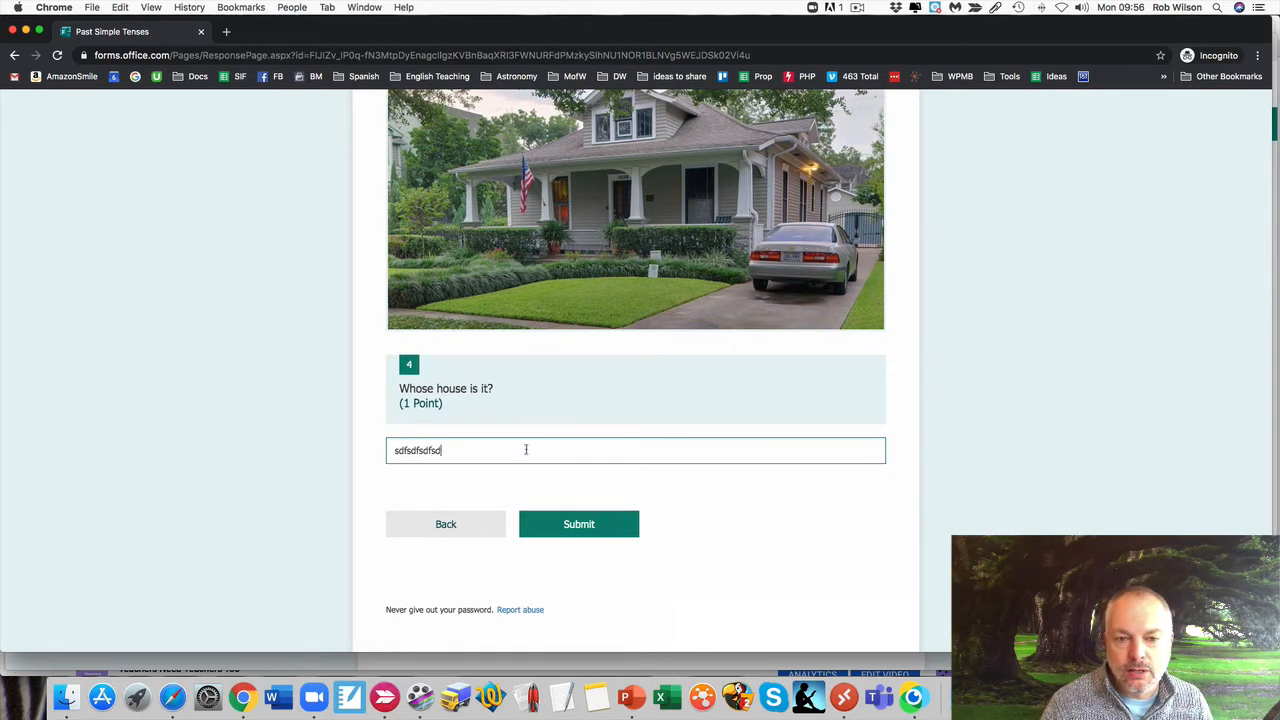
text(fsdf)
click(597, 530)
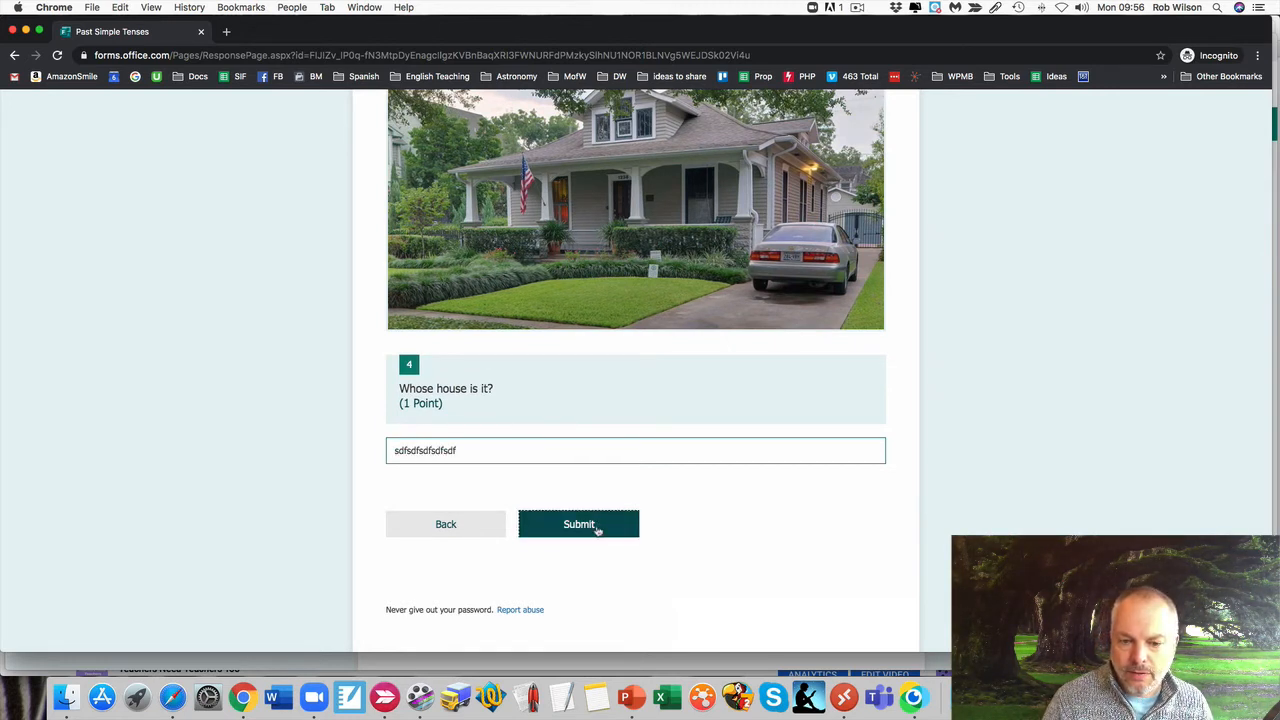
Step: Review the marked results of the submitted response and close the incognito window
click(442, 366)
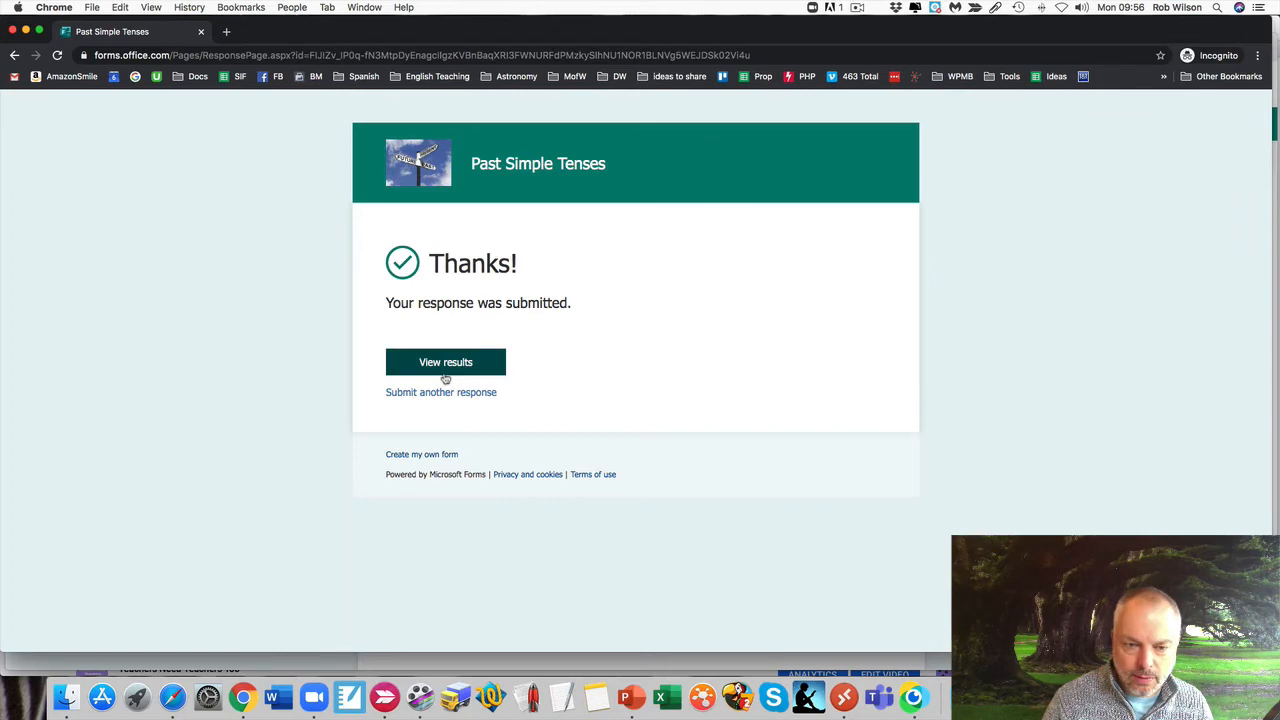
scroll(485, 430, down, 5)
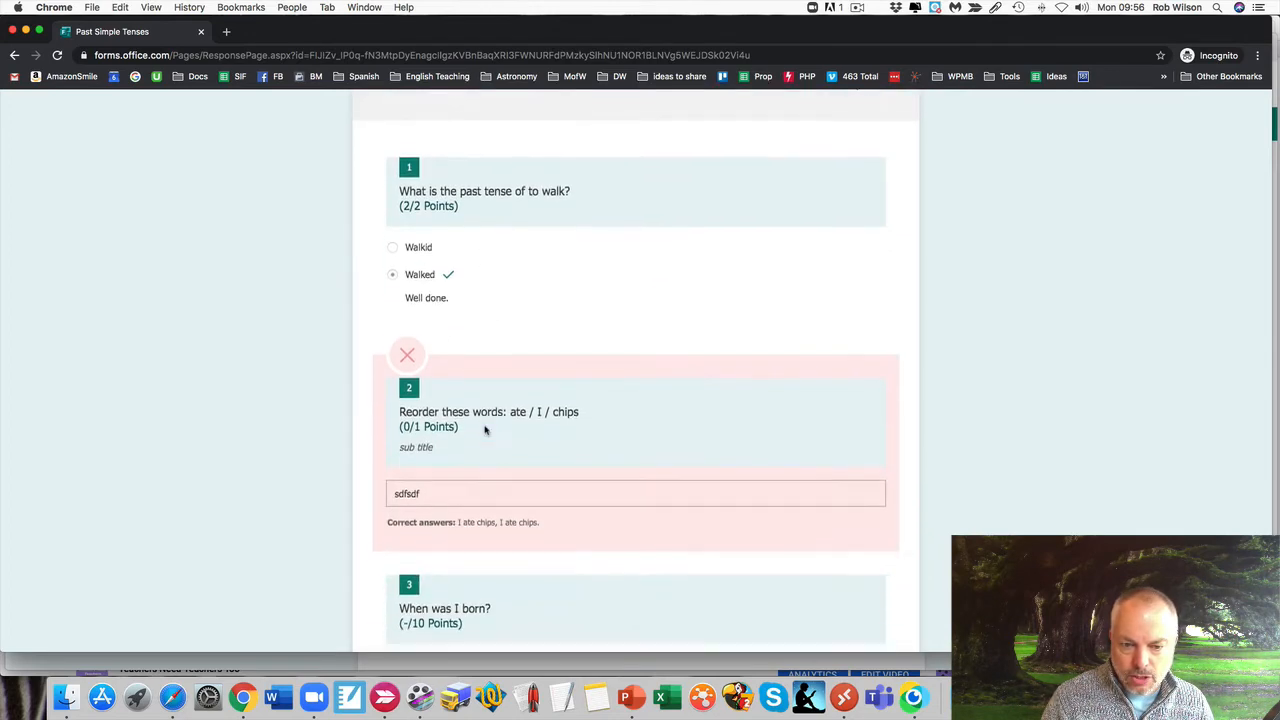
scroll(485, 430, up, 4)
scroll(485, 430, up, 3)
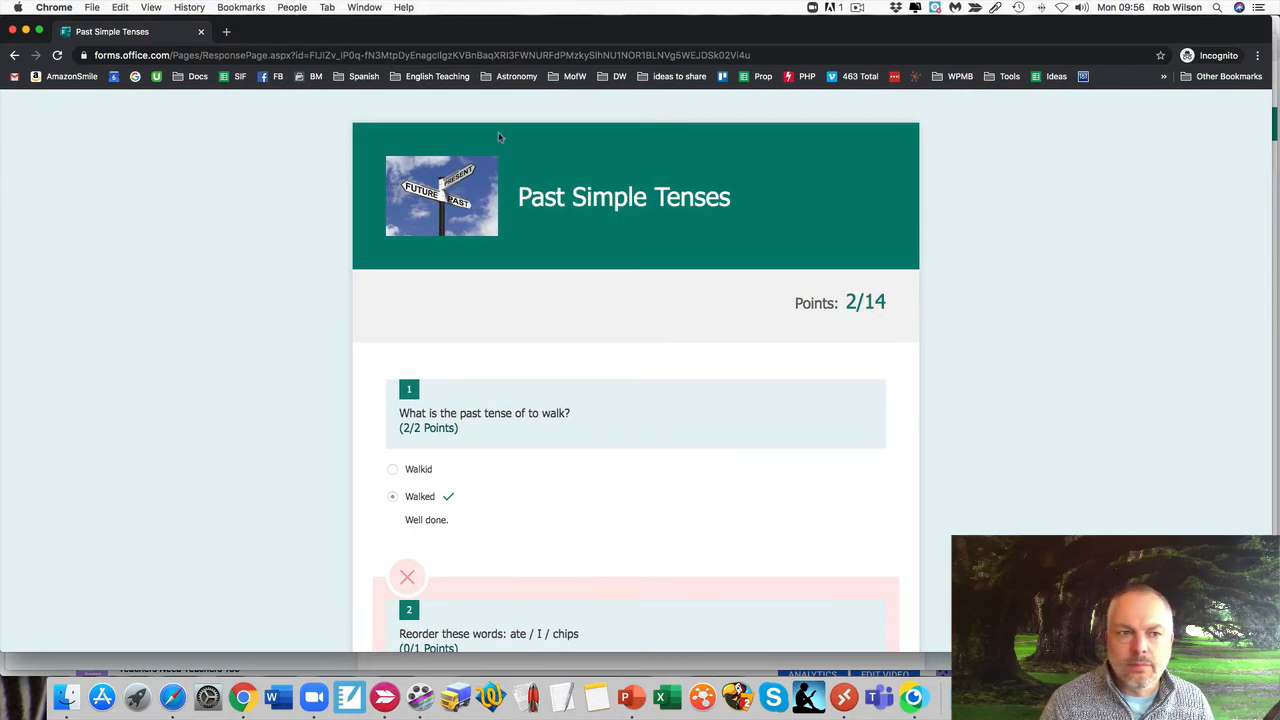
click(12, 31)
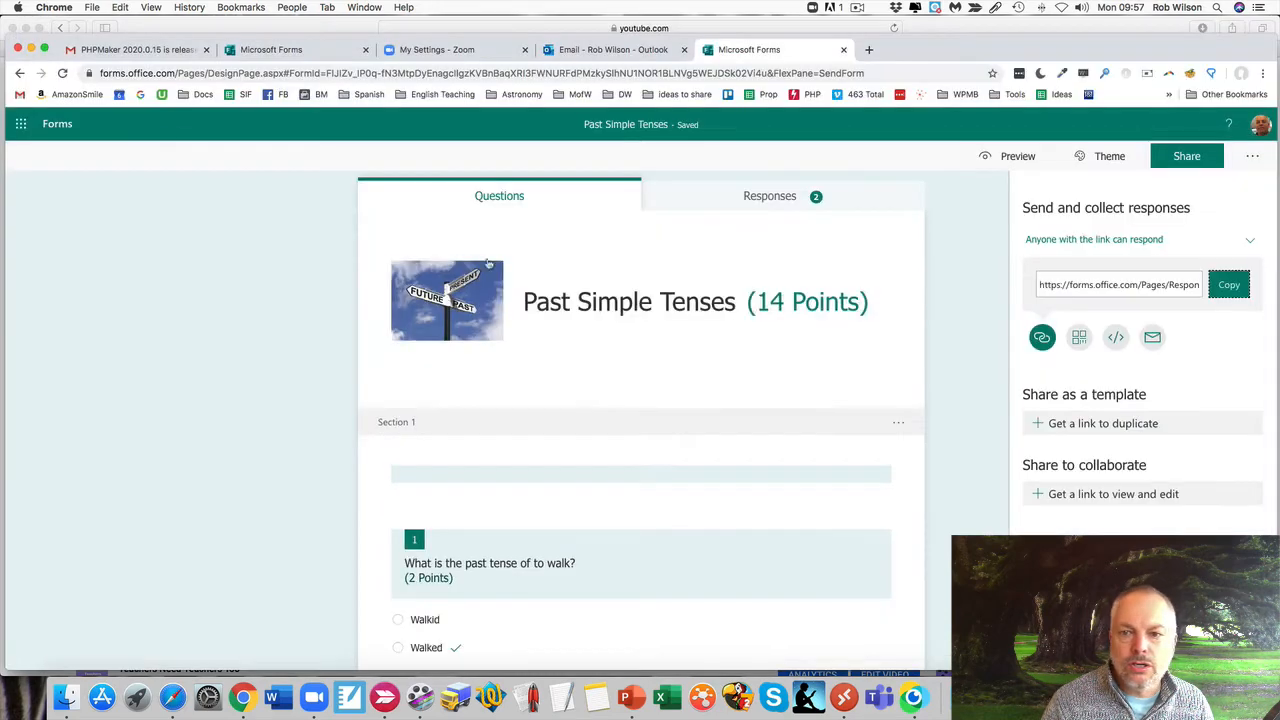
Step: Examine the quiz's response summary, including the average score and the answer charts for all four questions
click(779, 202)
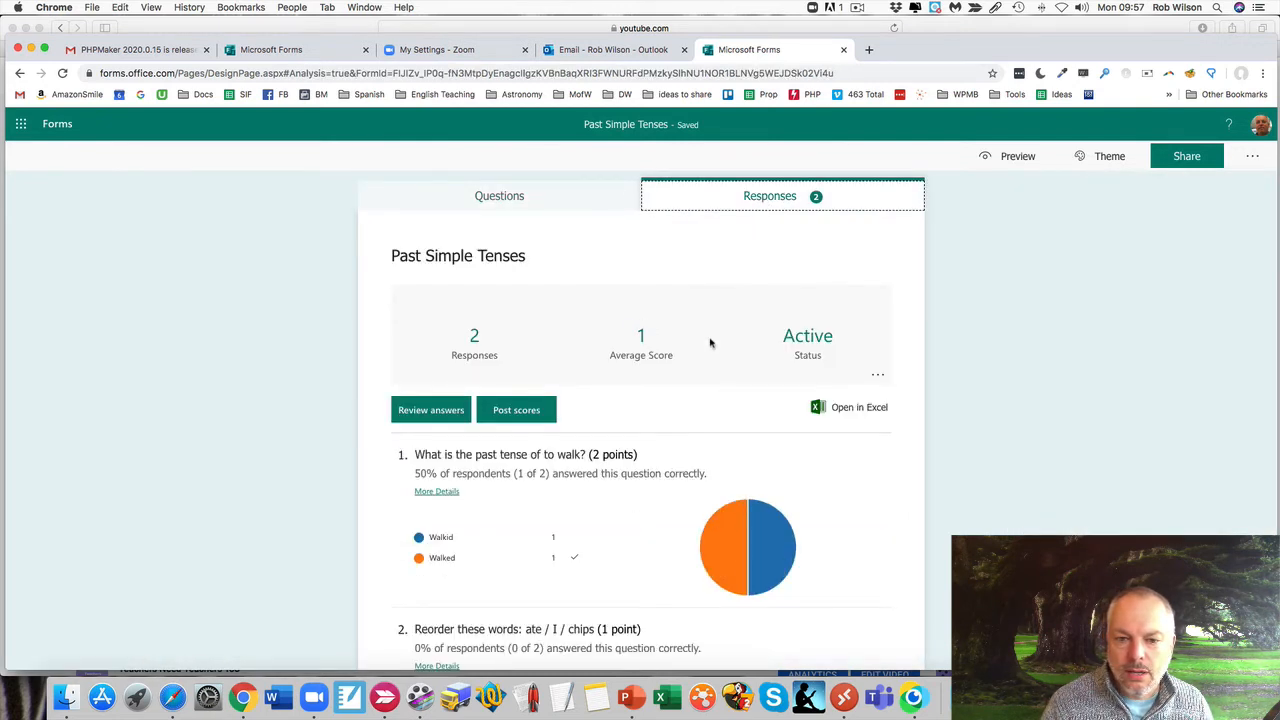
scroll(711, 347, down, 5)
scroll(709, 343, down, 4)
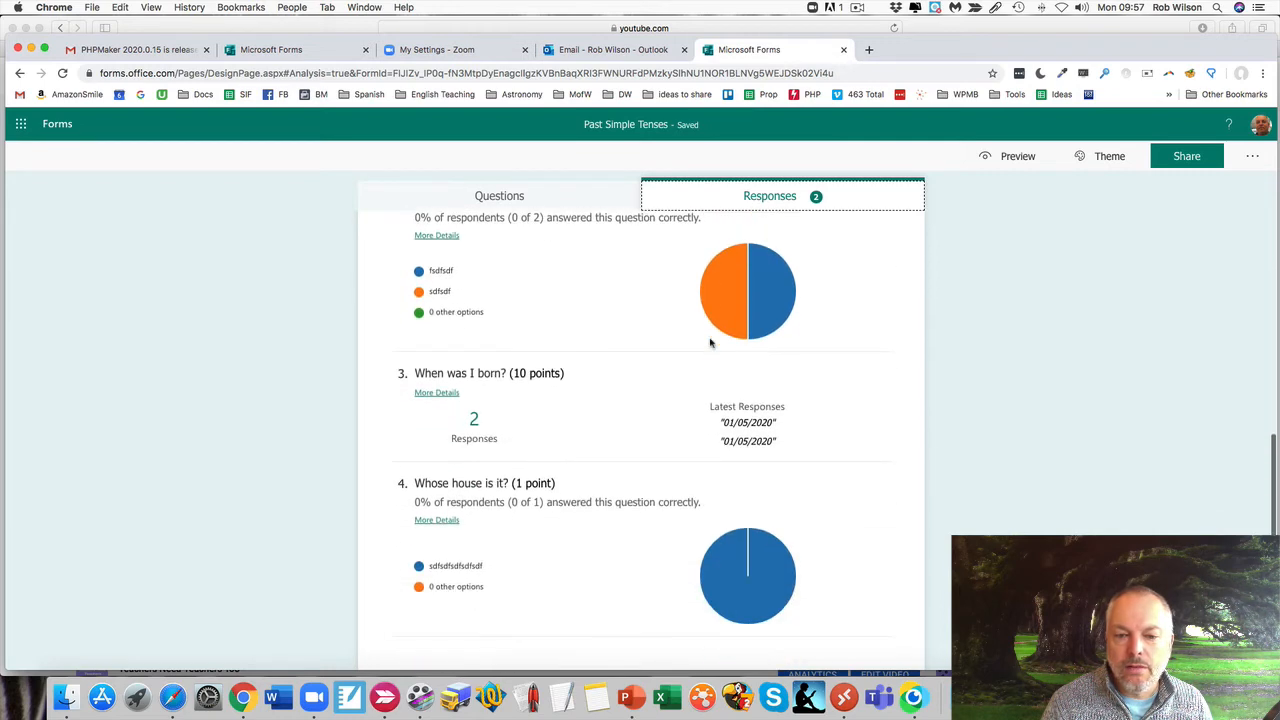
scroll(711, 349, up, 10)
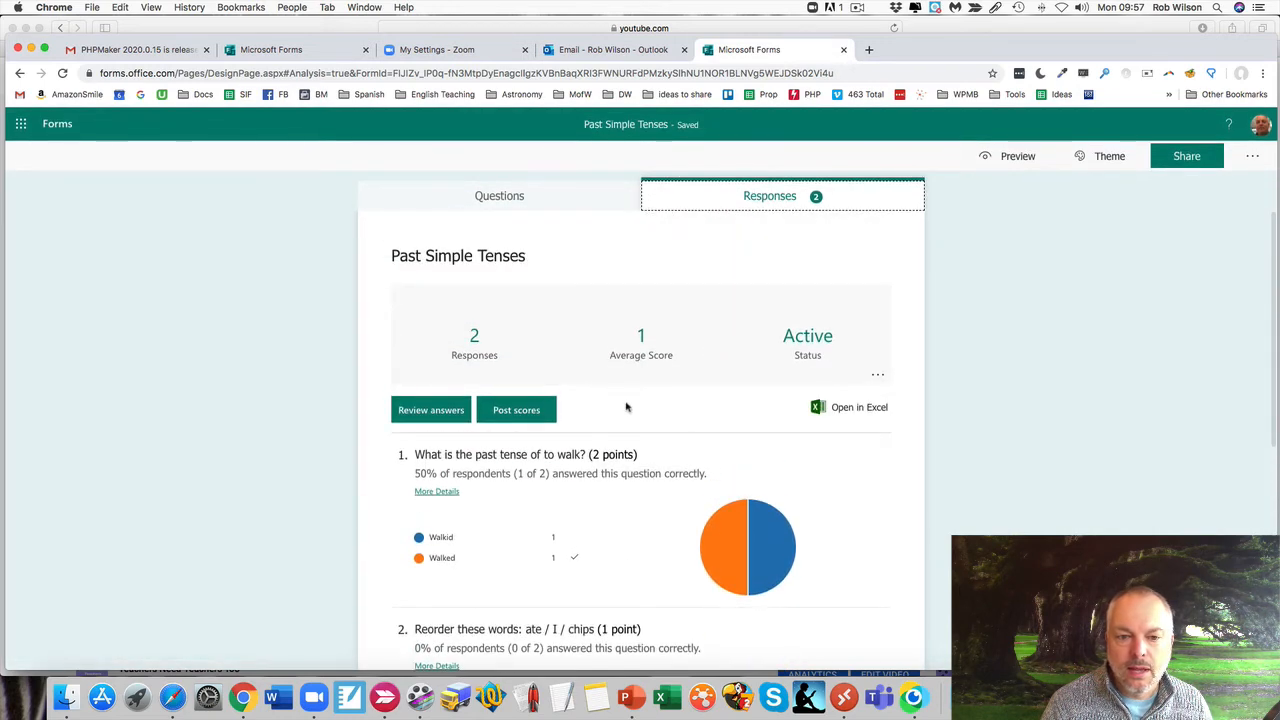
Step: Review the submitted answers person by person, switching between both respondents to compare their marked results
click(431, 410)
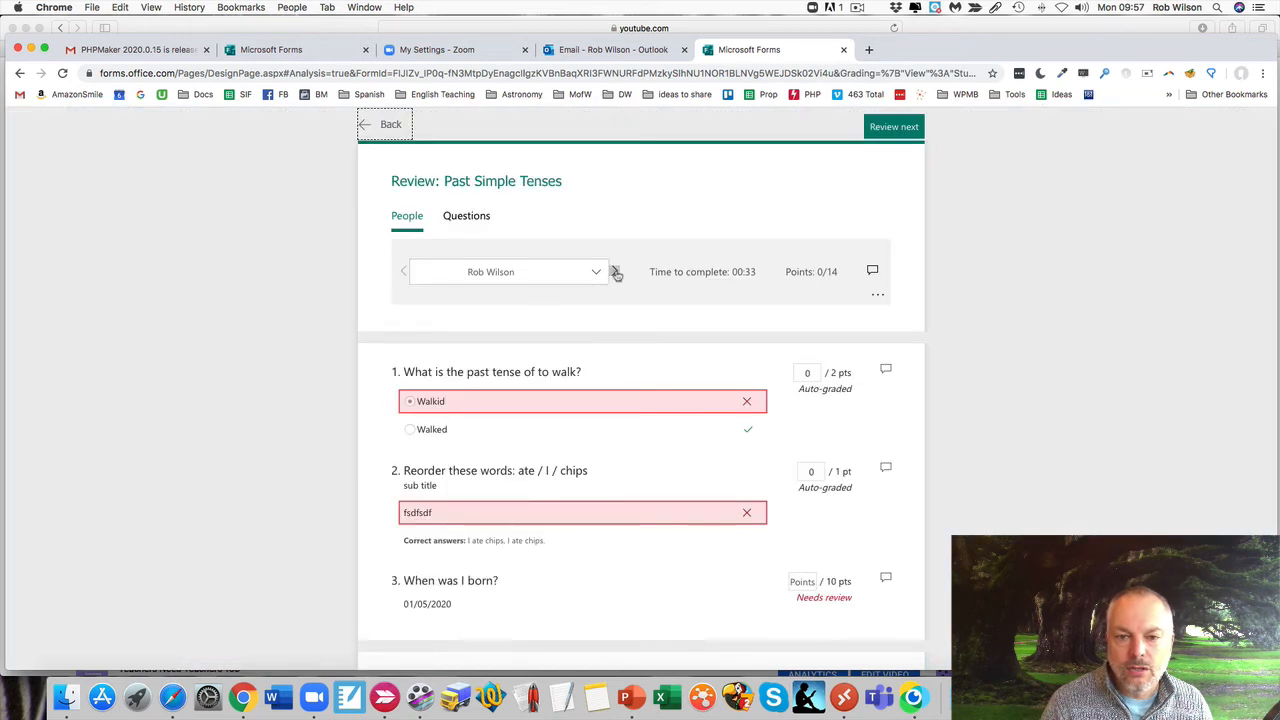
click(596, 276)
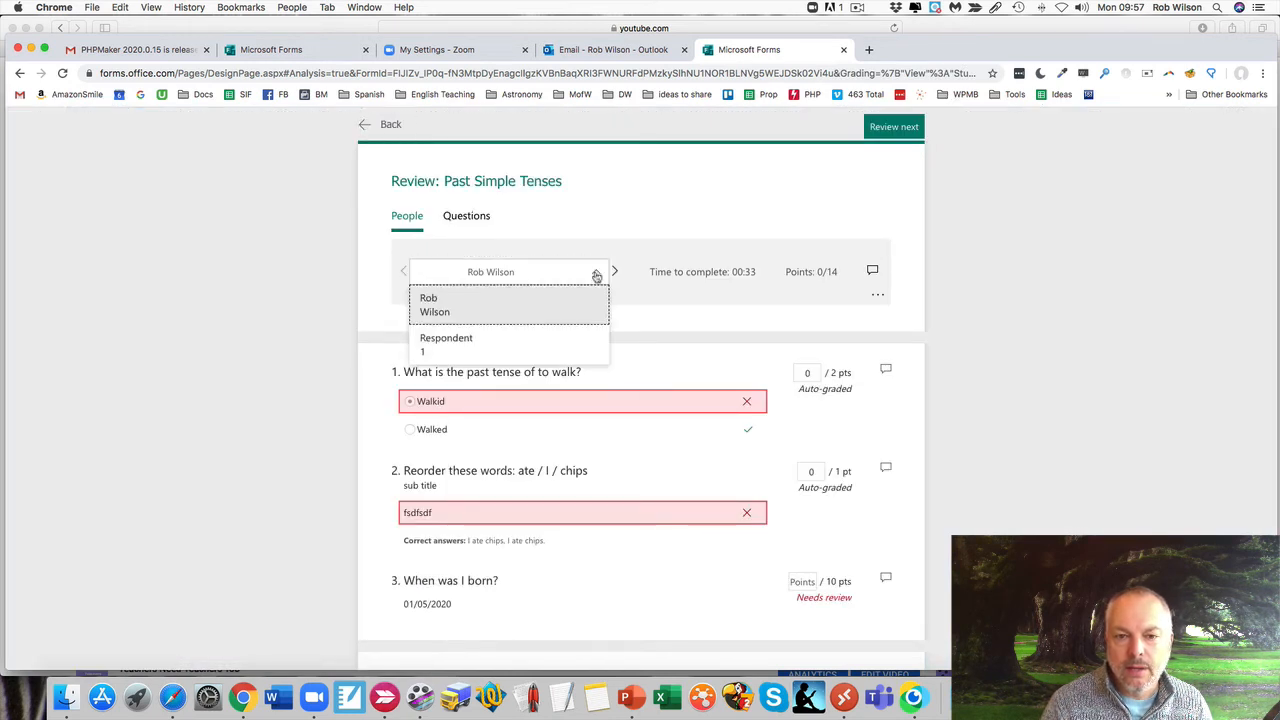
click(492, 349)
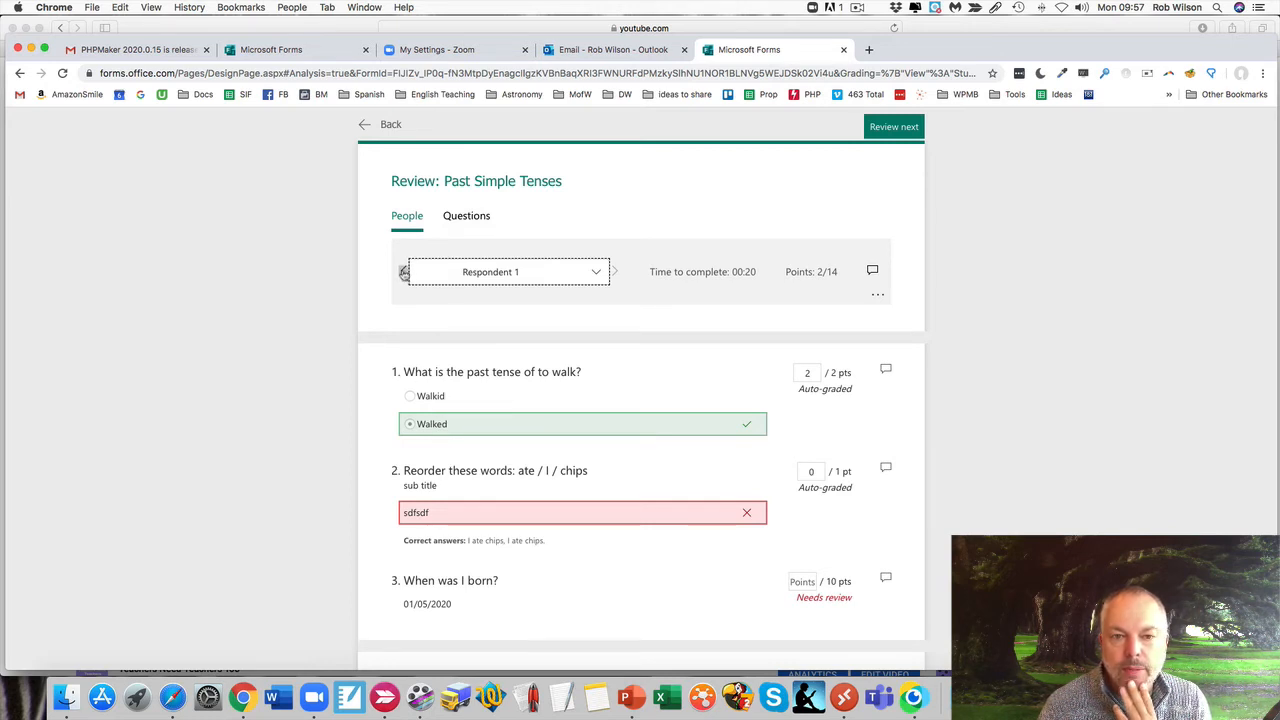
click(404, 272)
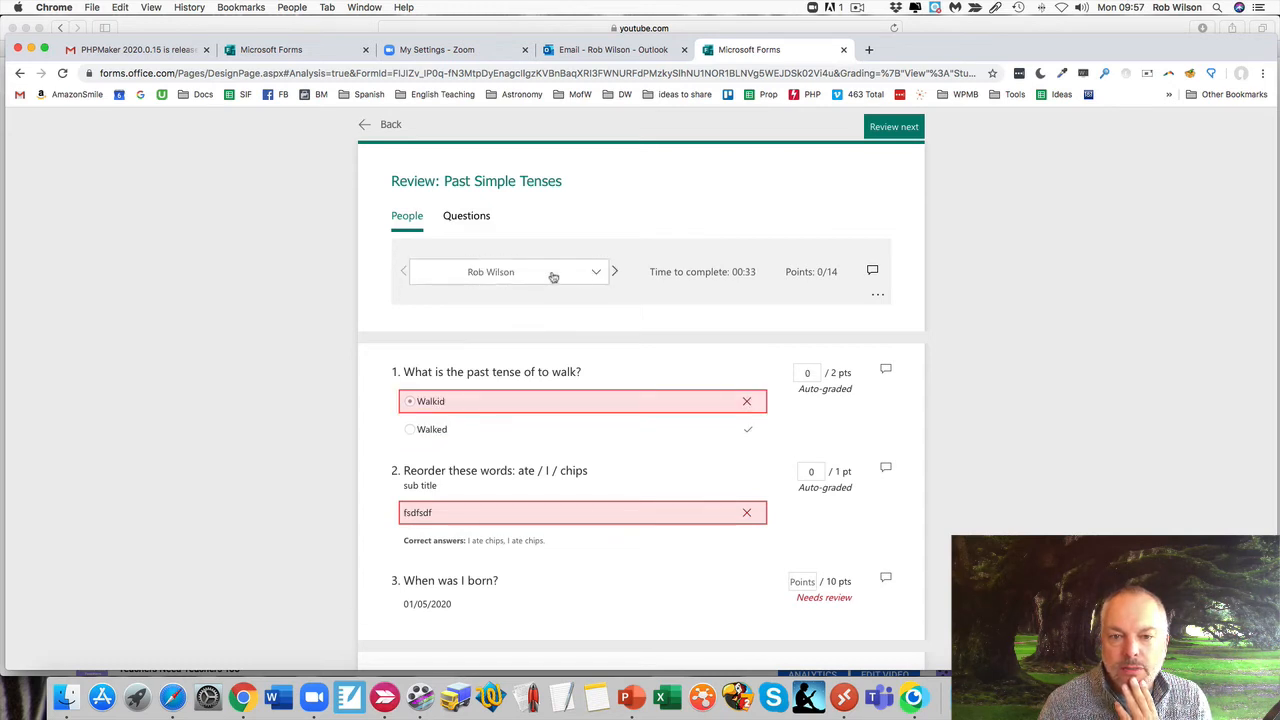
click(616, 272)
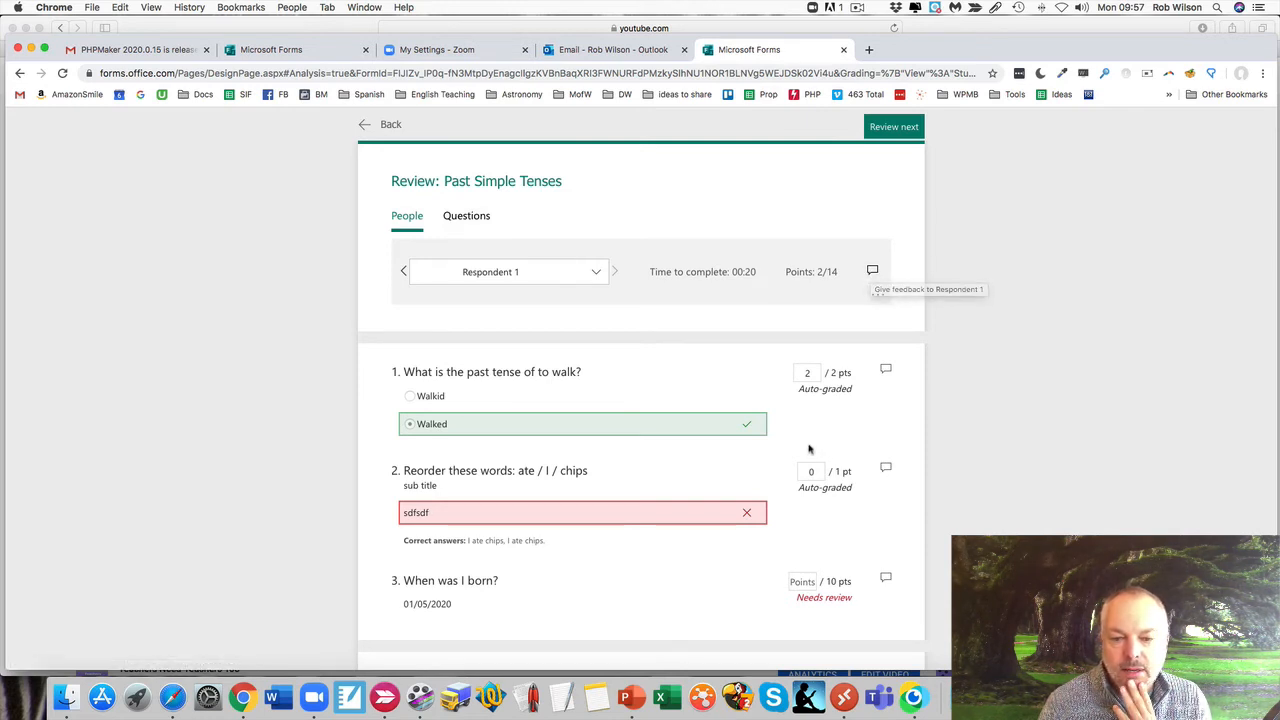
Step: Award Respondent 1 4 points for "When was I born?" and return to the response summary
scroll(754, 571, down, 1)
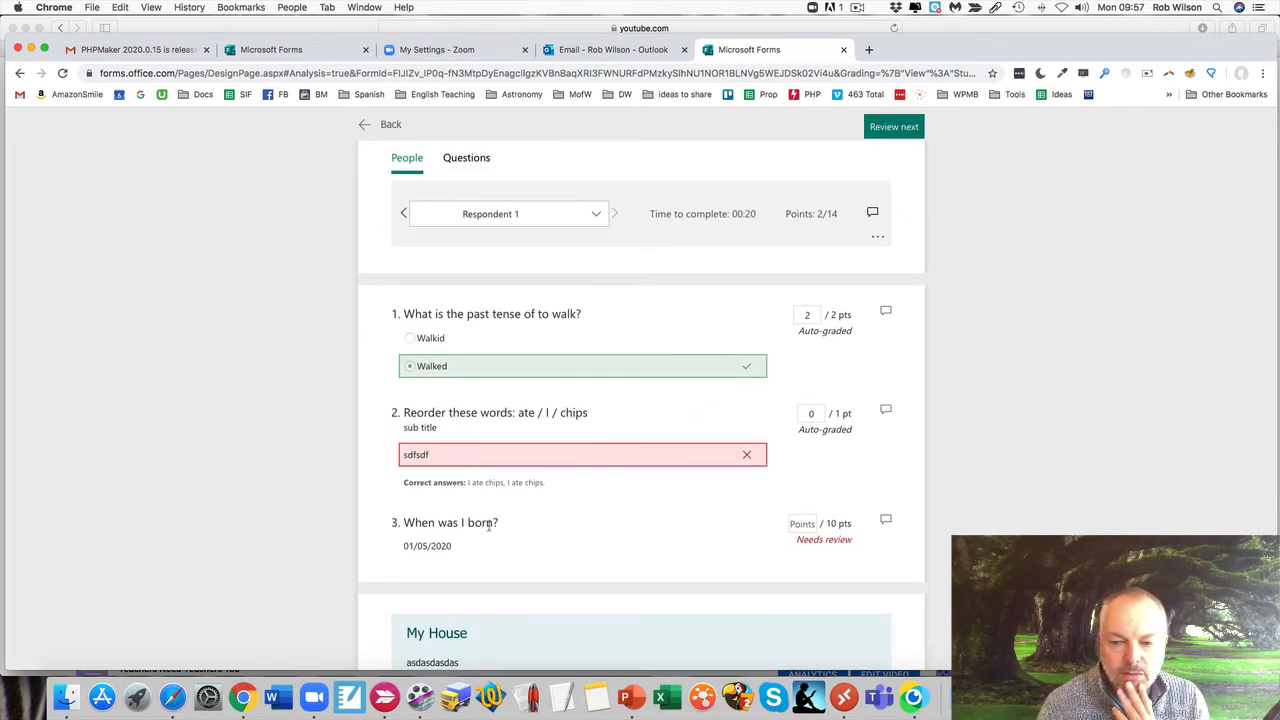
scroll(489, 527, down, 1)
click(808, 469)
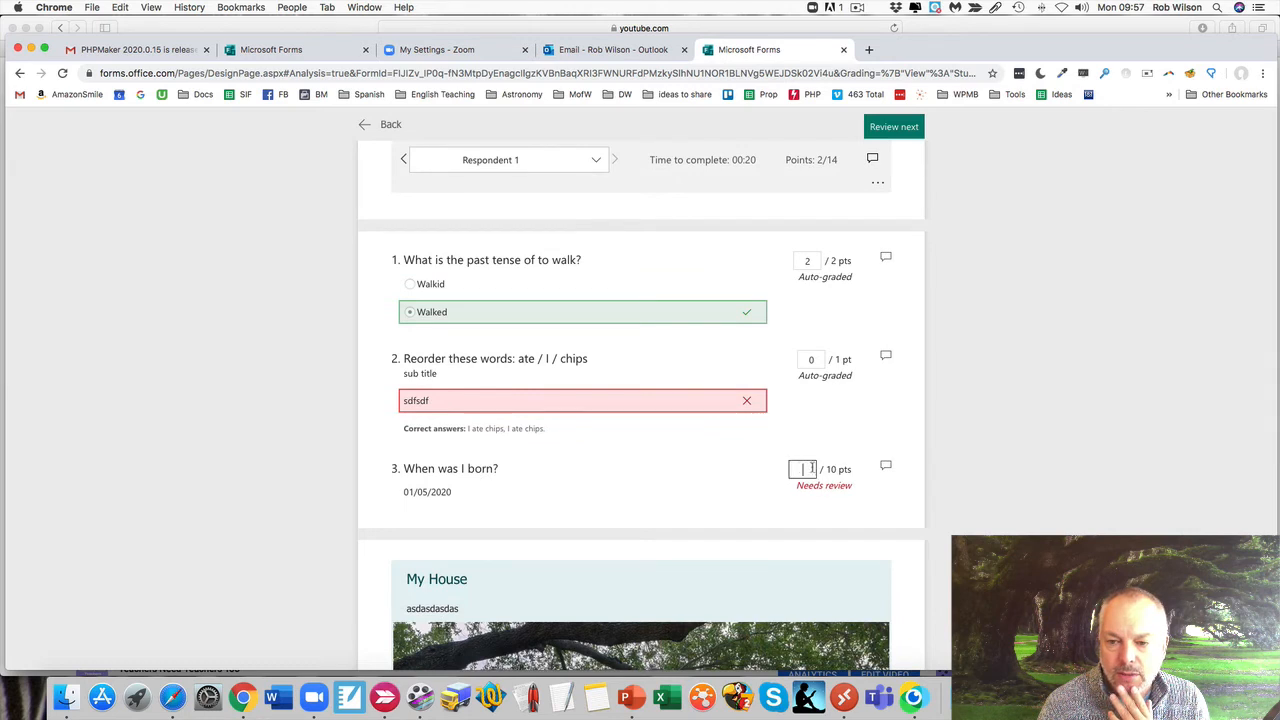
text(4)
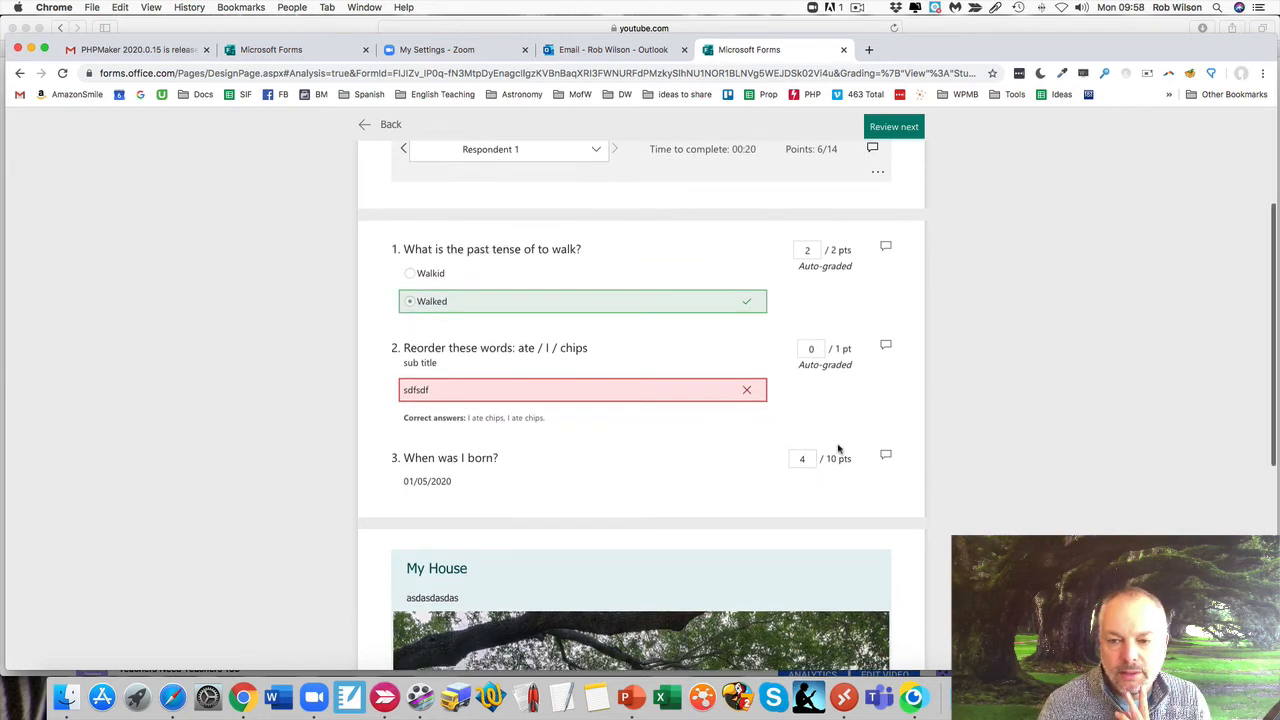
scroll(838, 450, up, 2)
scroll(855, 545, up, 1)
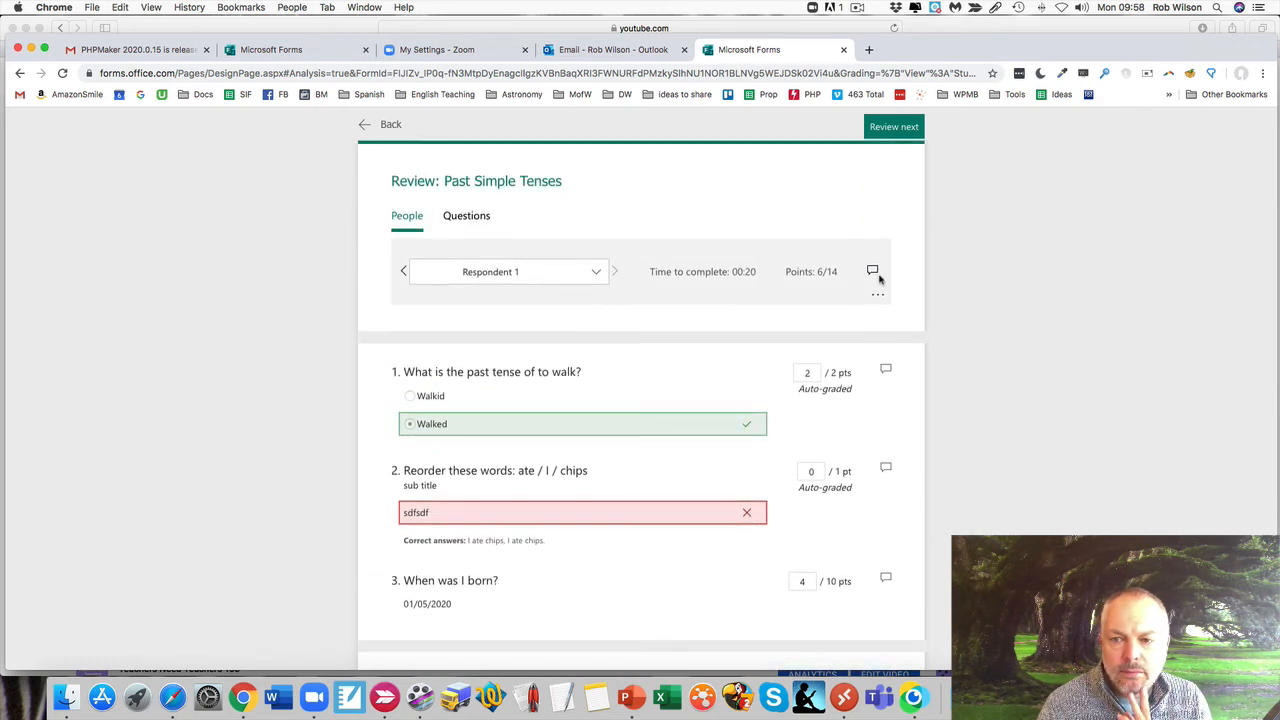
click(386, 125)
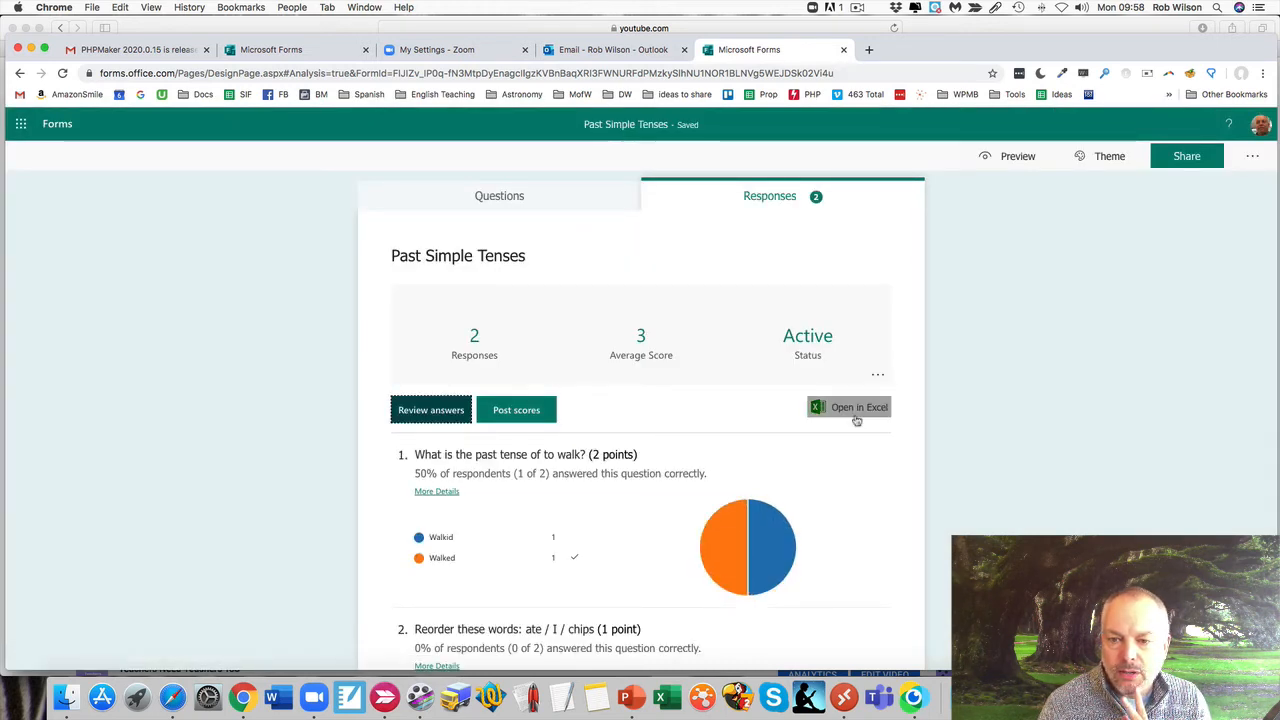
Step: In the quiz questions, remove the "Sorry no" message from the "Walkid" option and add a blank feedback message in its place
click(491, 205)
scroll(577, 310, down, 2)
scroll(577, 310, down, 2)
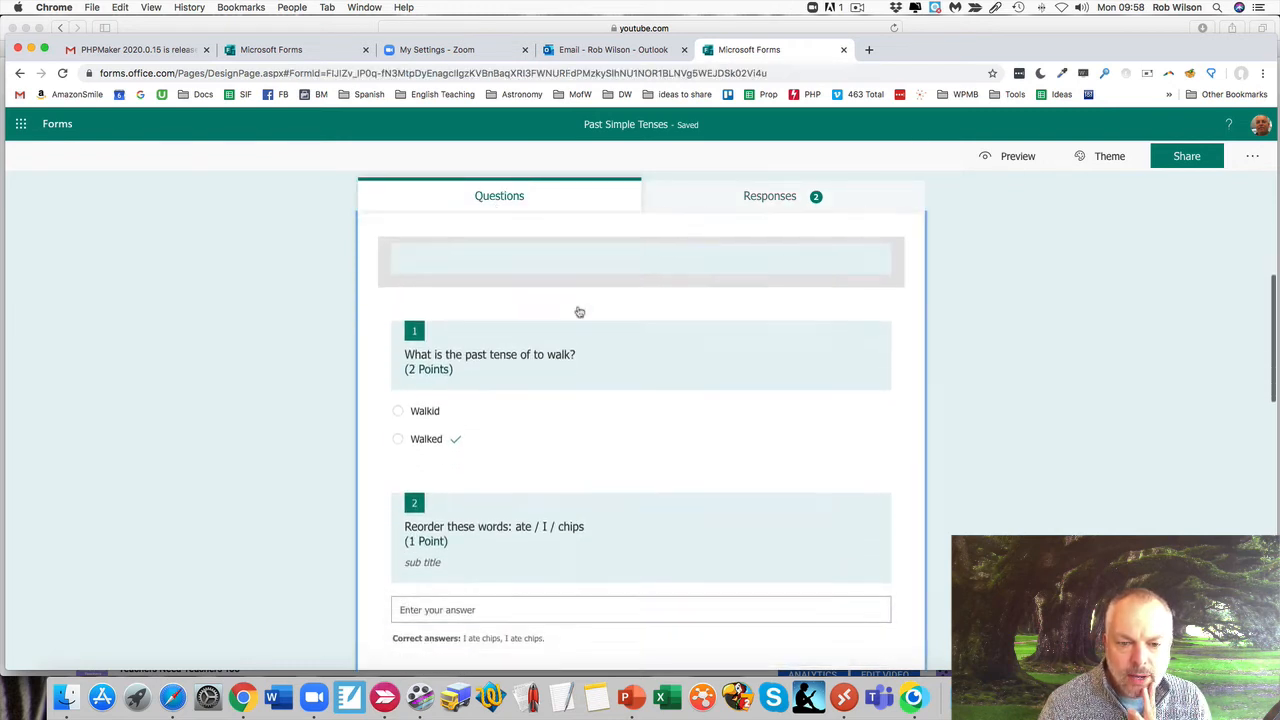
click(475, 365)
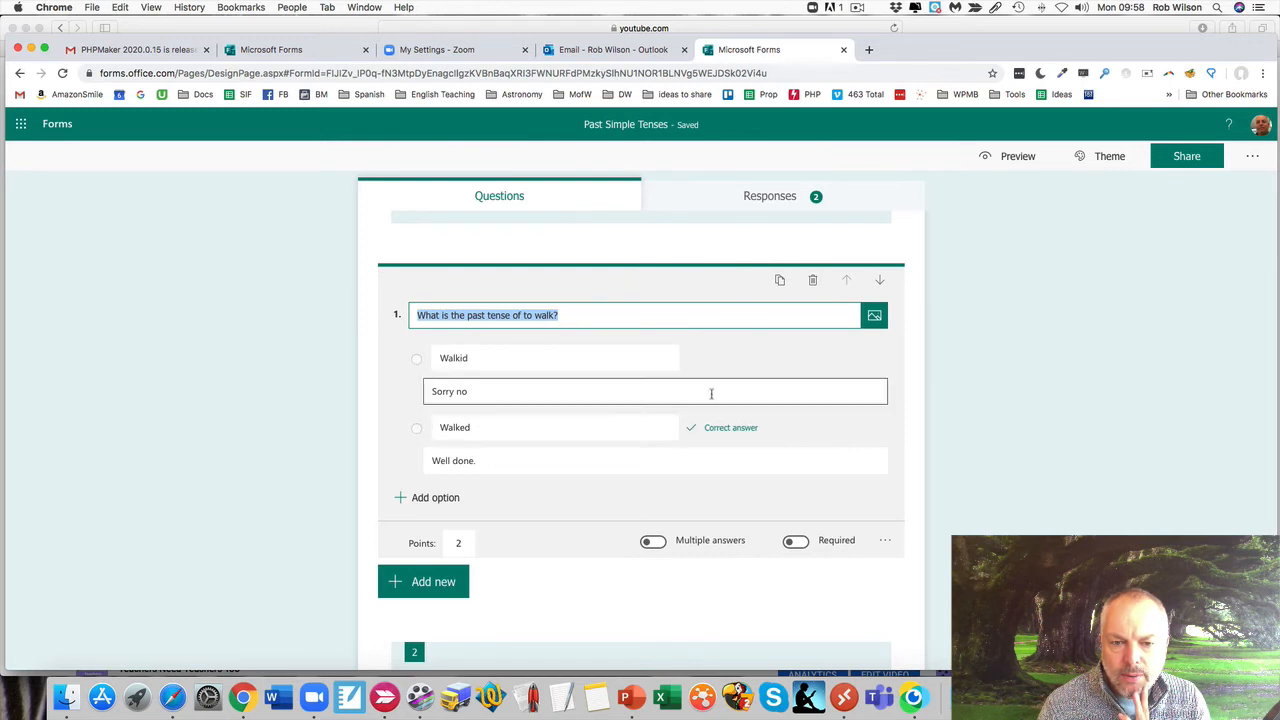
click(713, 359)
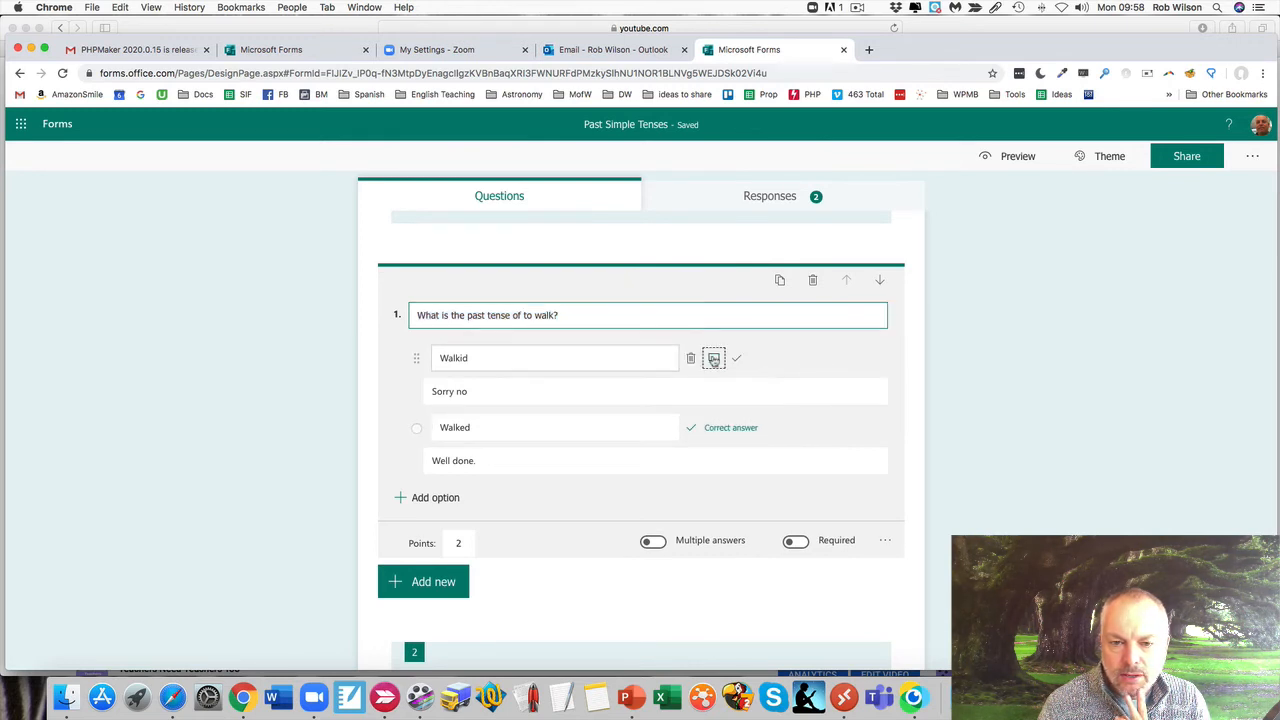
click(713, 359)
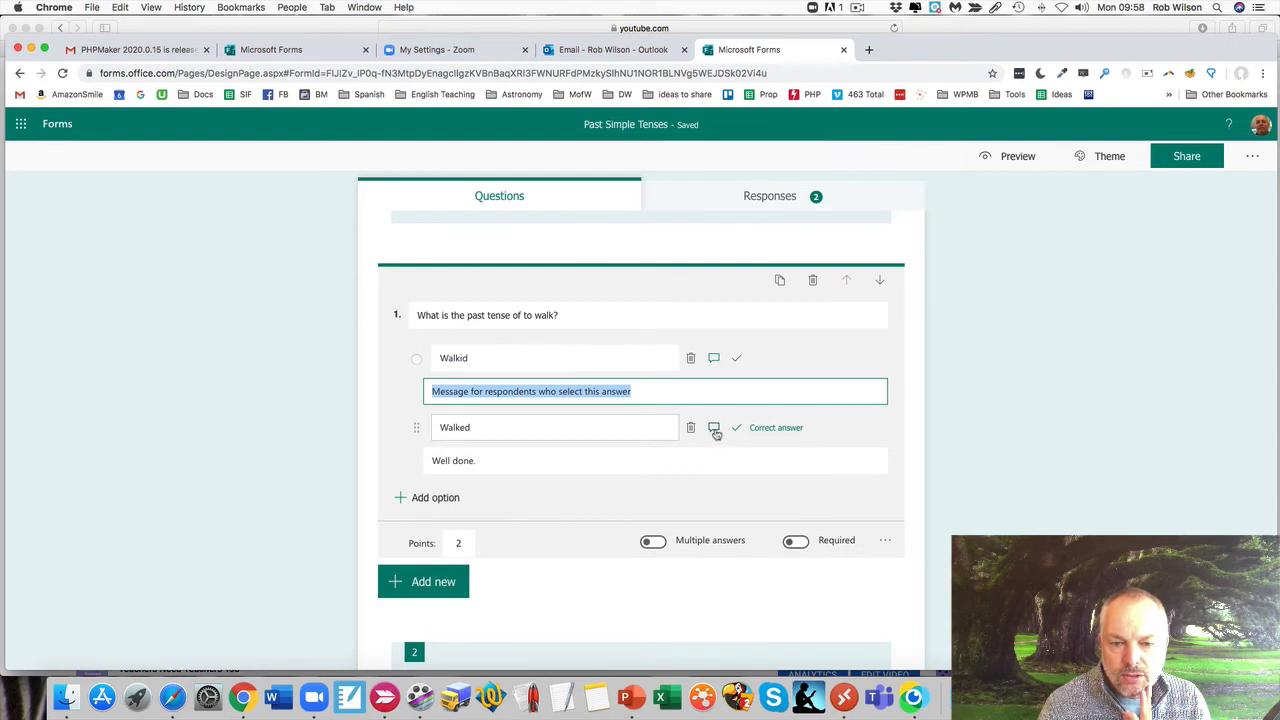
scroll(715, 430, down, 2)
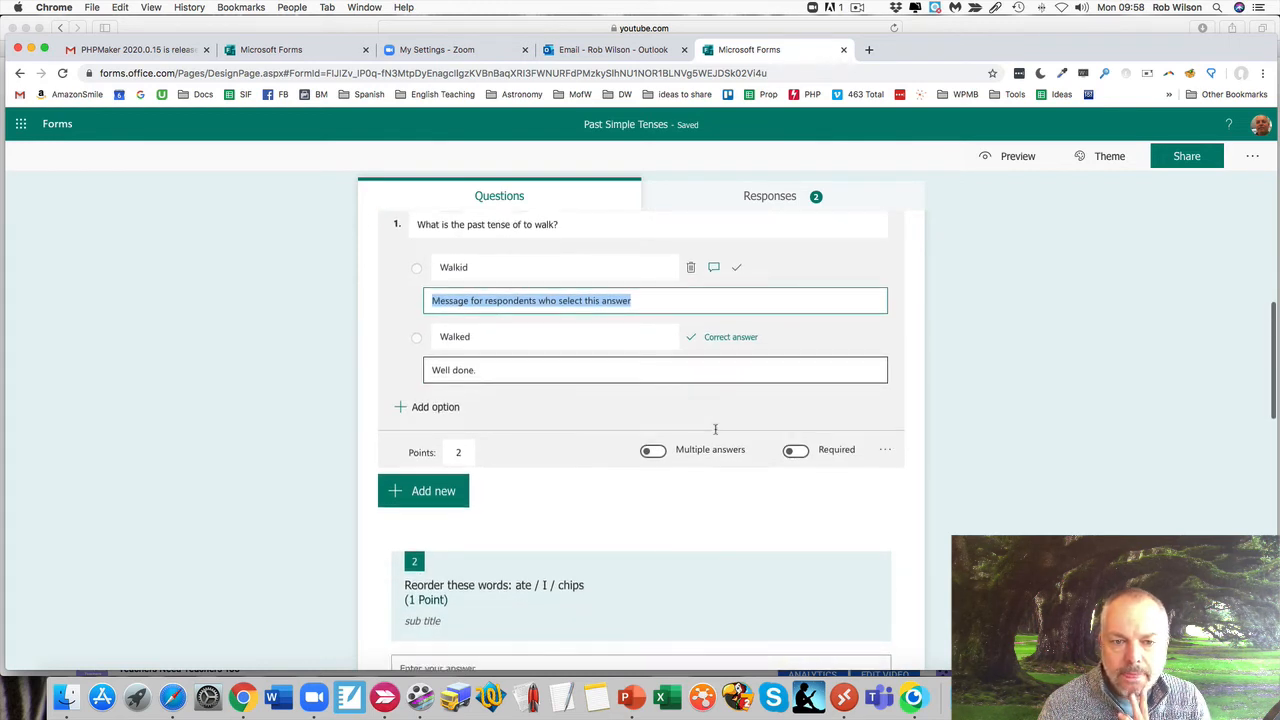
scroll(715, 430, down, 1)
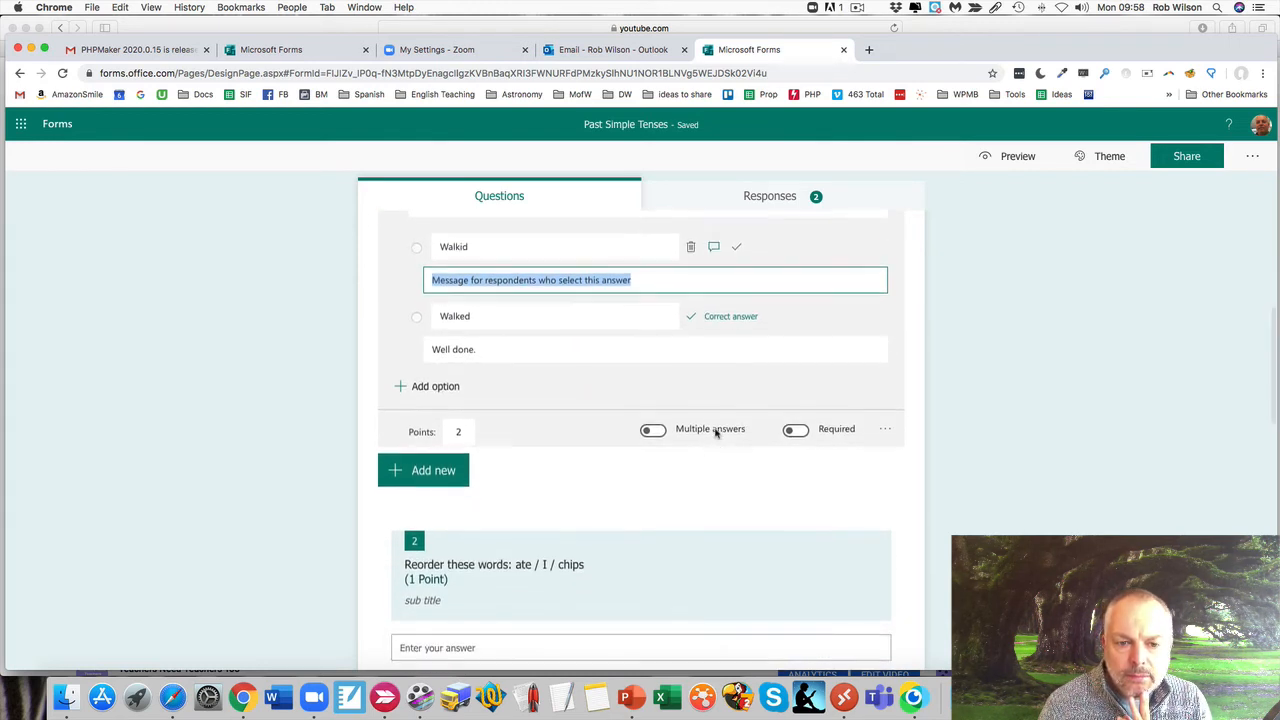
Step: Add a required text question, "Please enter your name", at the start of Section 1, before the past tense question
scroll(715, 432, up, 5)
scroll(714, 434, down, 3)
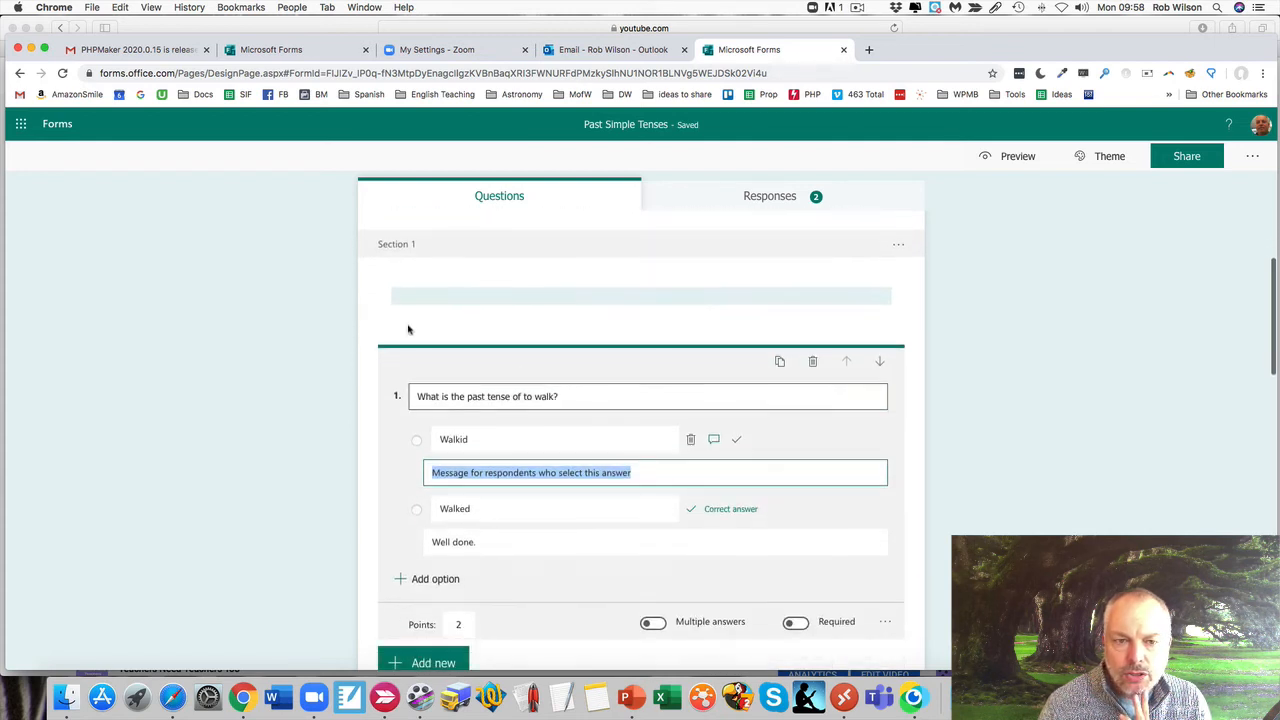
click(469, 314)
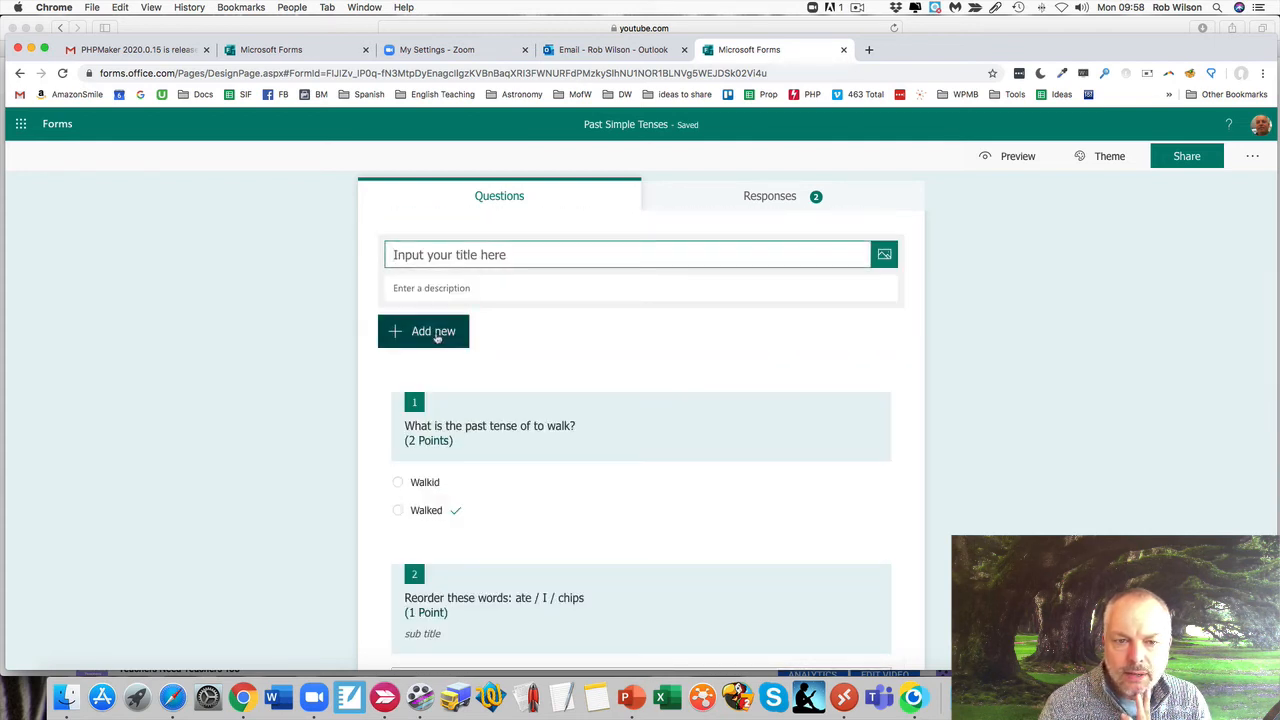
click(436, 338)
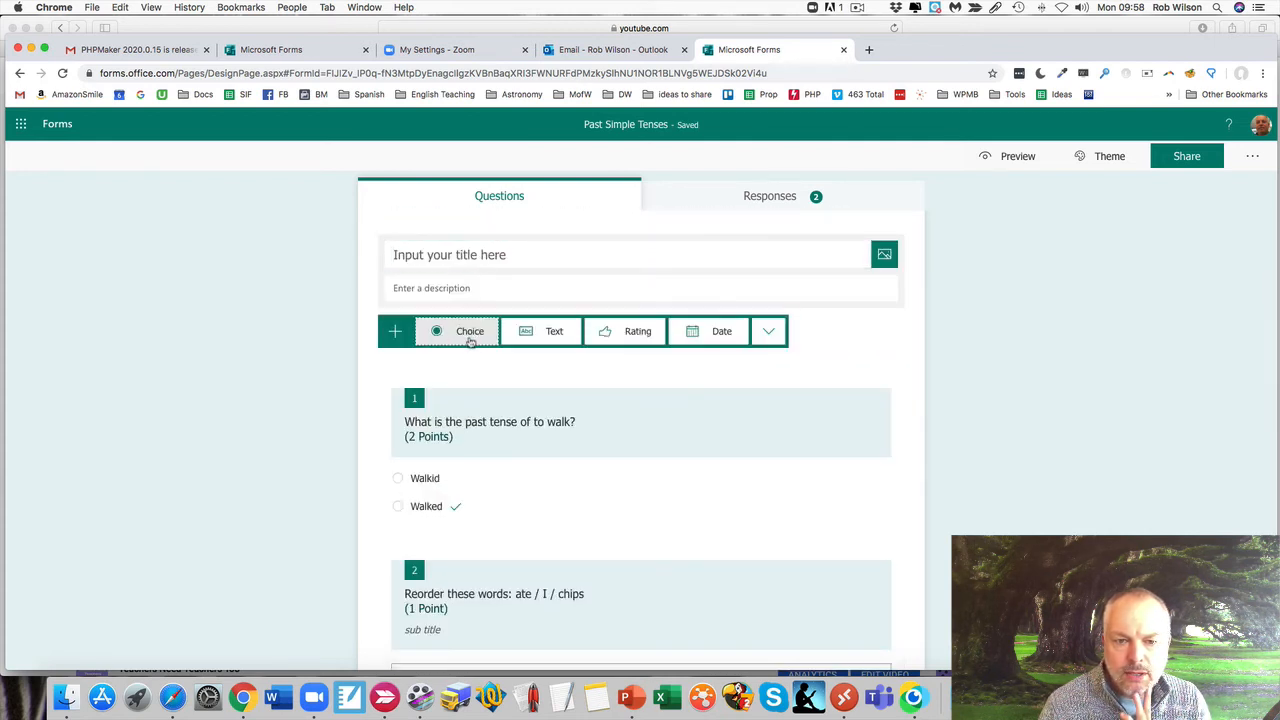
click(558, 334)
text(P)
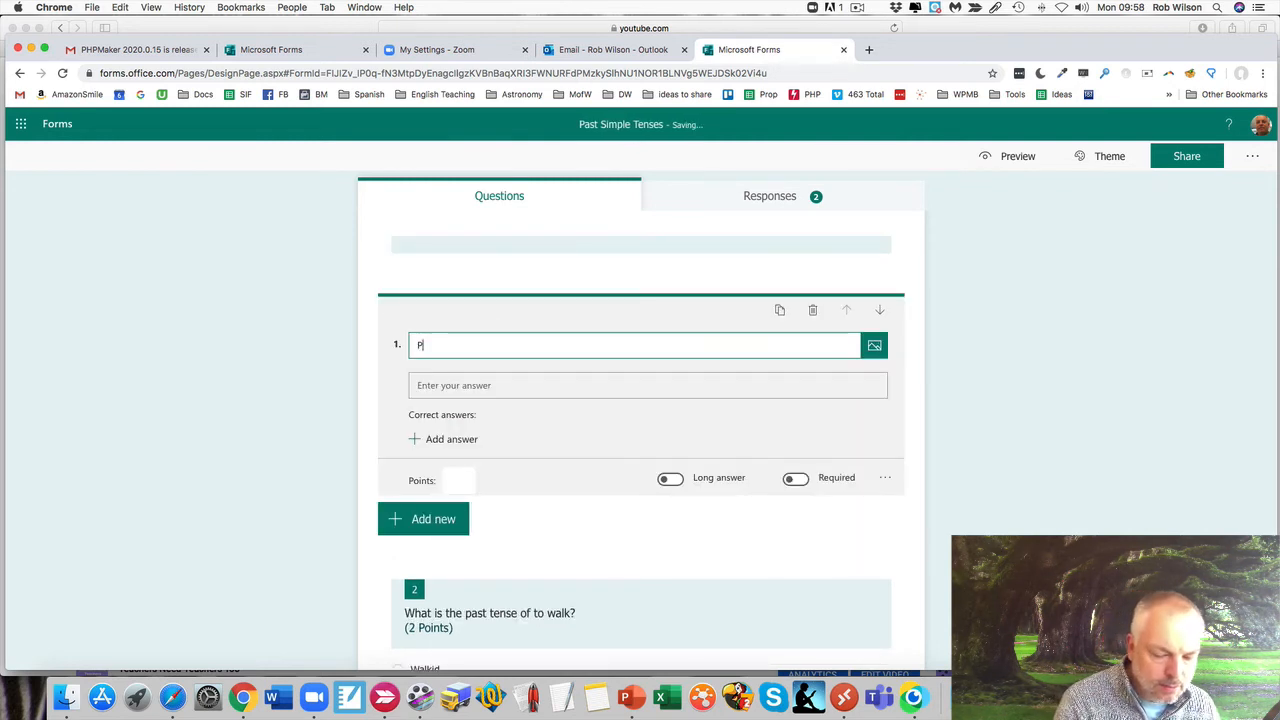
text(lease enter your name)
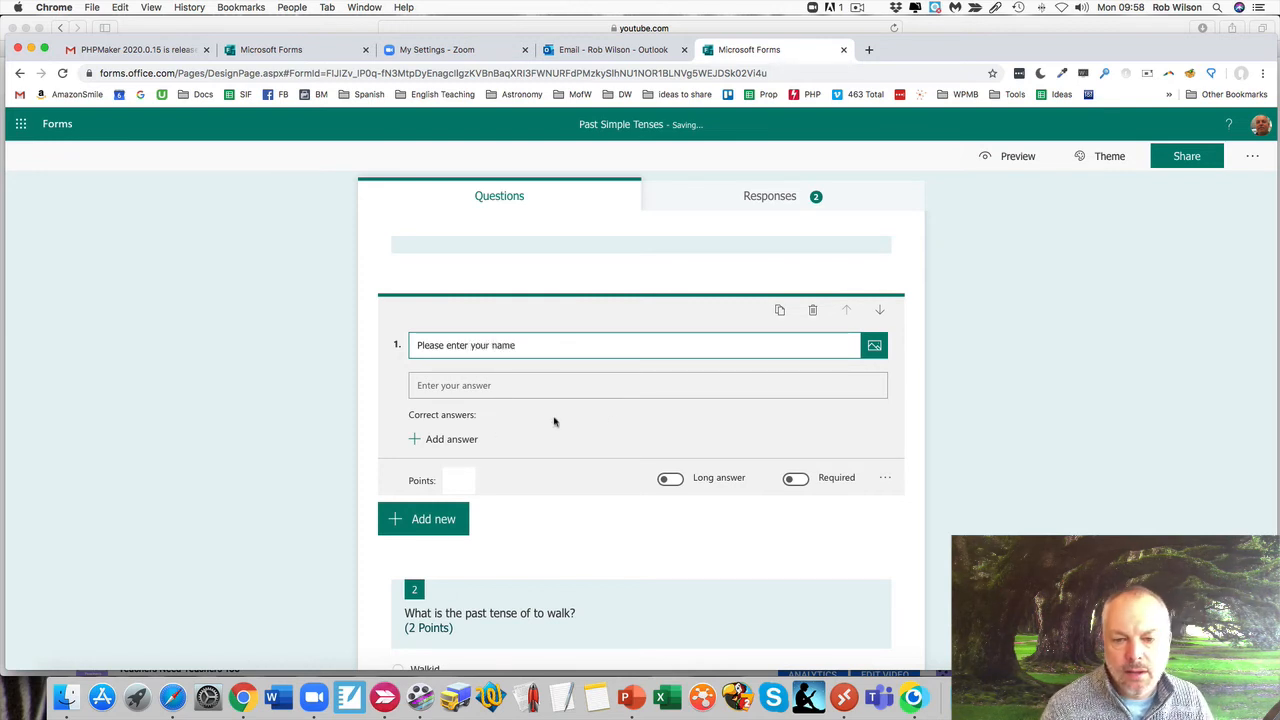
click(798, 480)
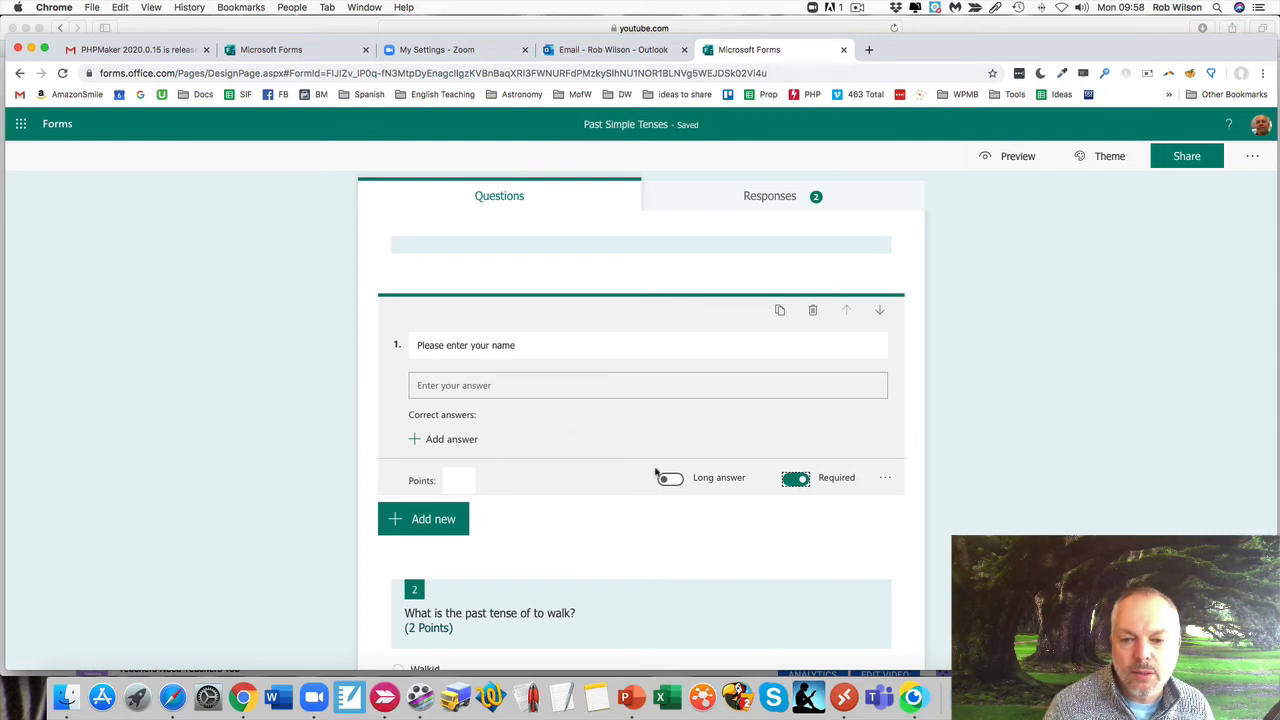
scroll(853, 455, down, 1)
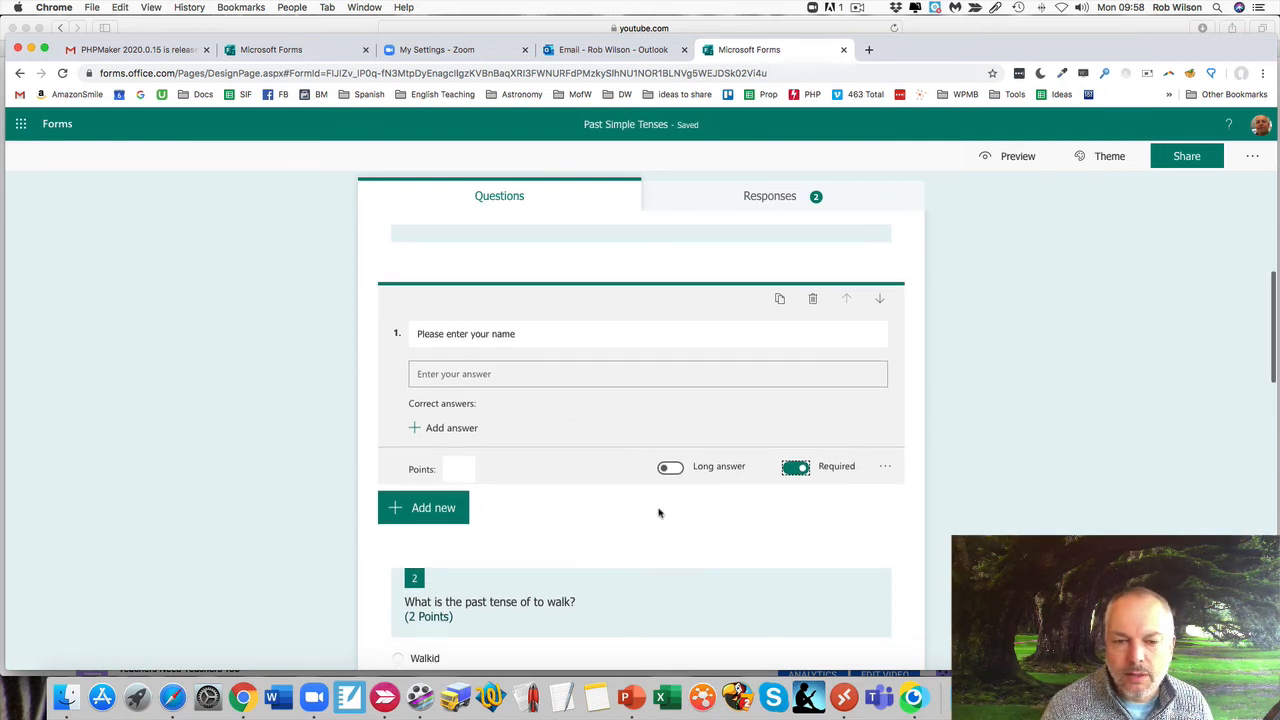
Step: Preview the quiz with its name question, trying the mobile and computer layouts, and return to editing
click(1022, 157)
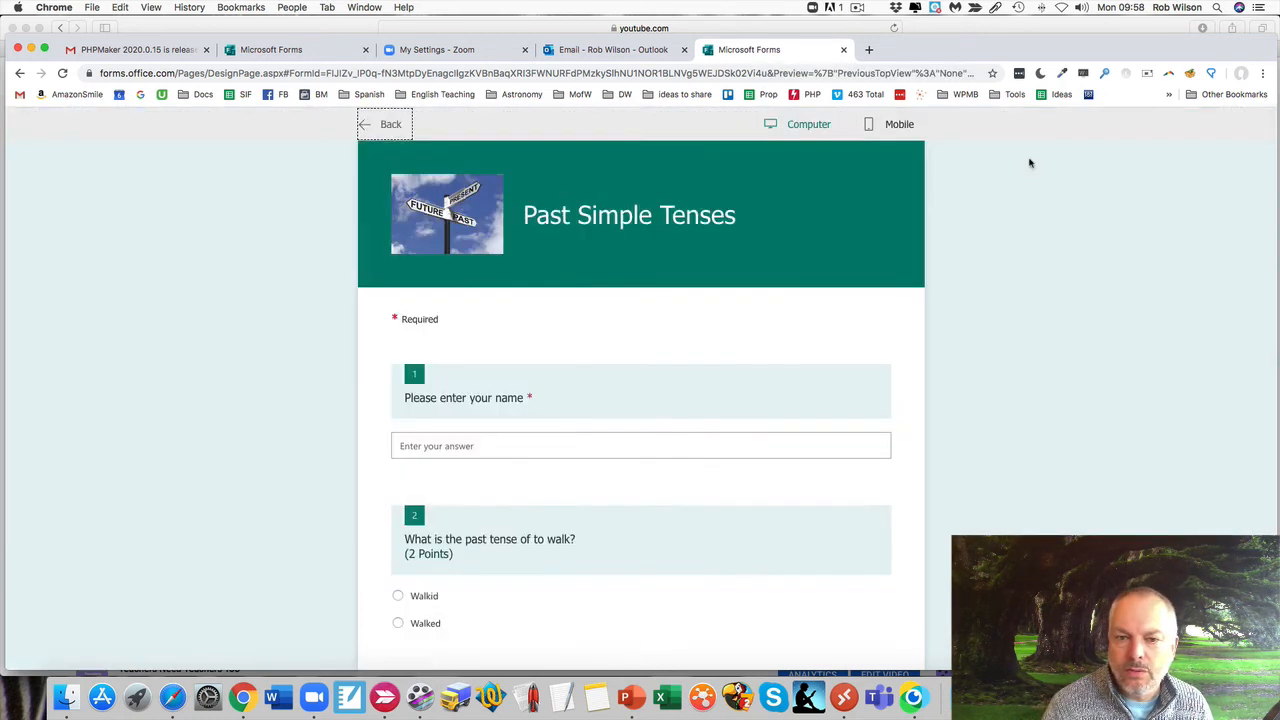
click(447, 448)
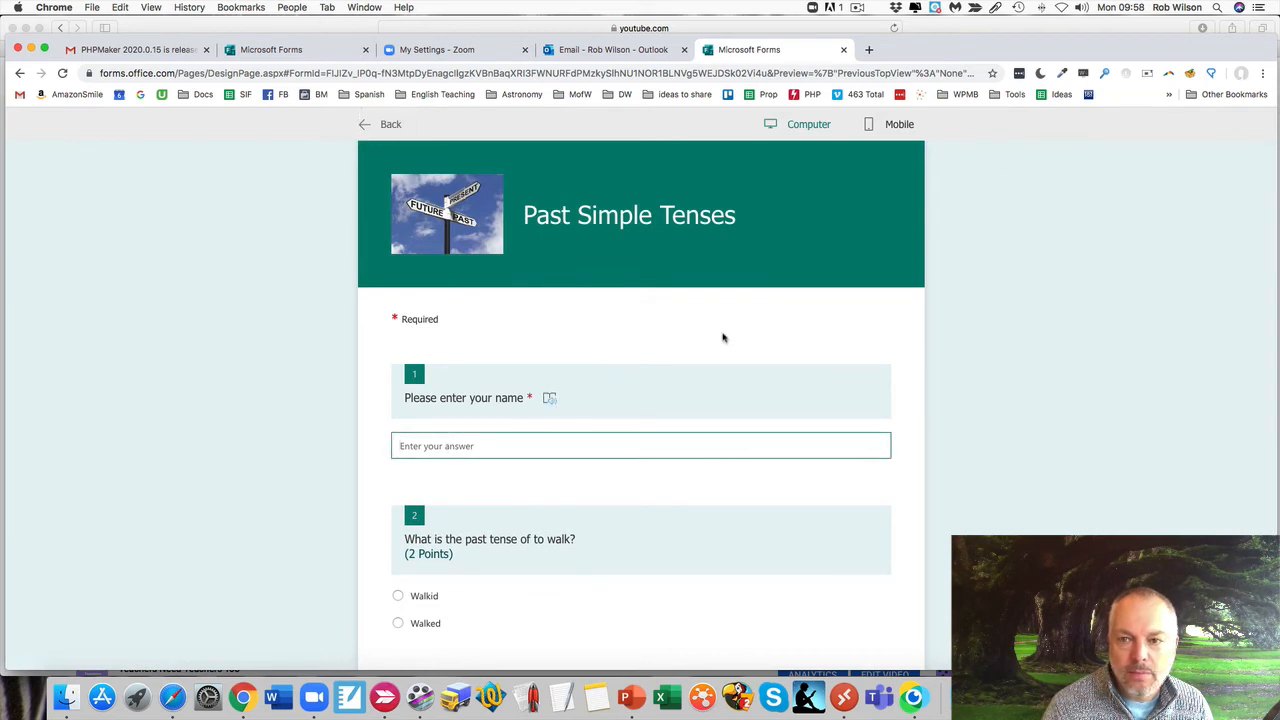
click(895, 127)
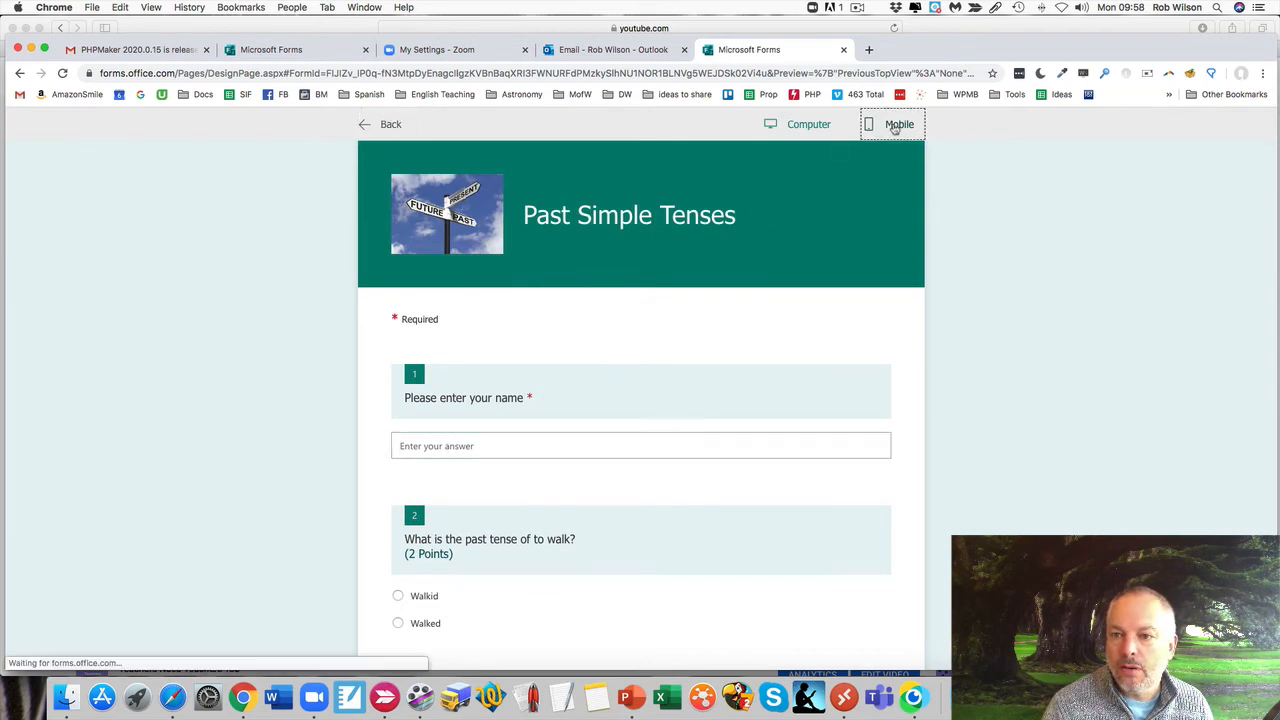
click(812, 127)
click(366, 128)
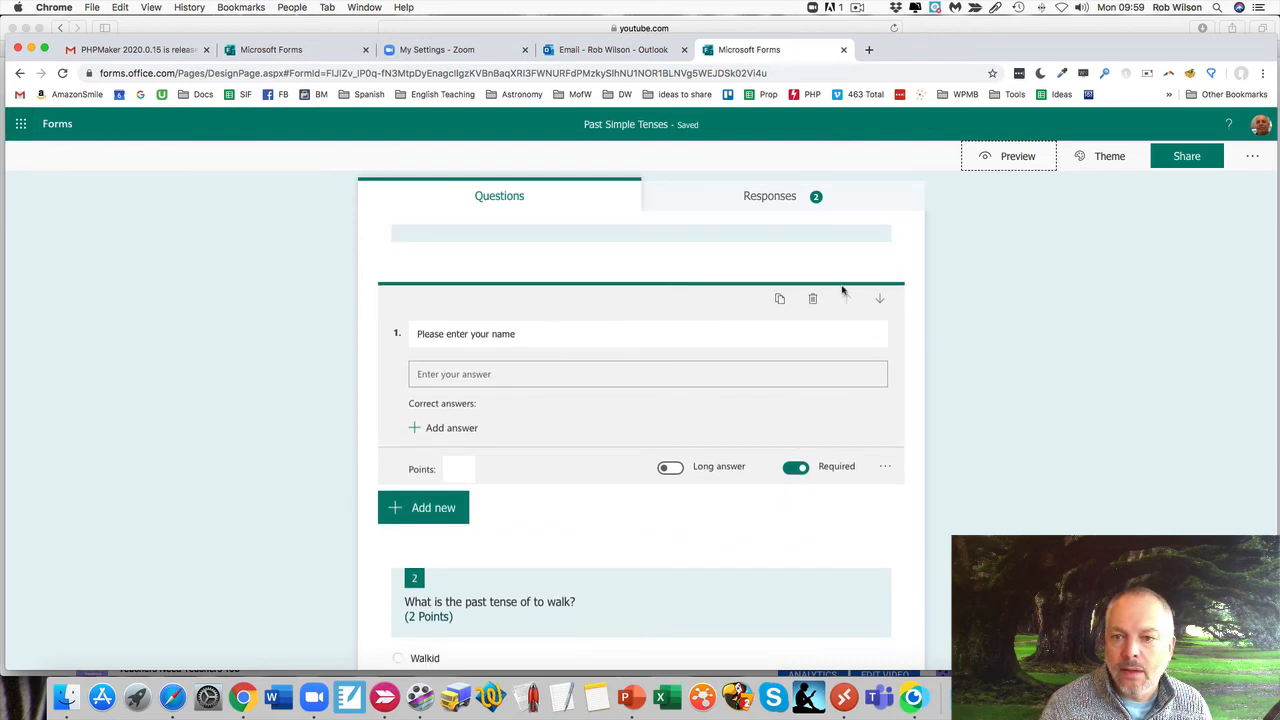
Step: Open the branching options for the question "What is the past tense of to walk?"
scroll(1023, 317, down, 3)
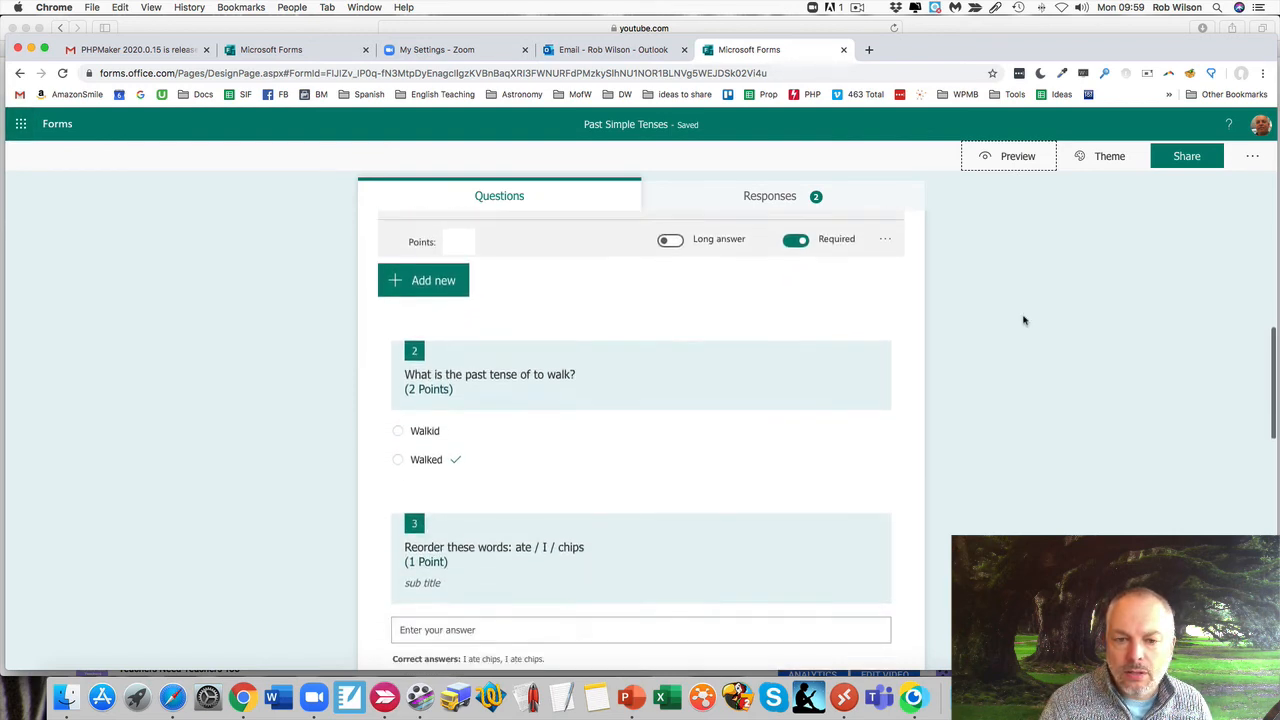
scroll(1011, 326, down, 1)
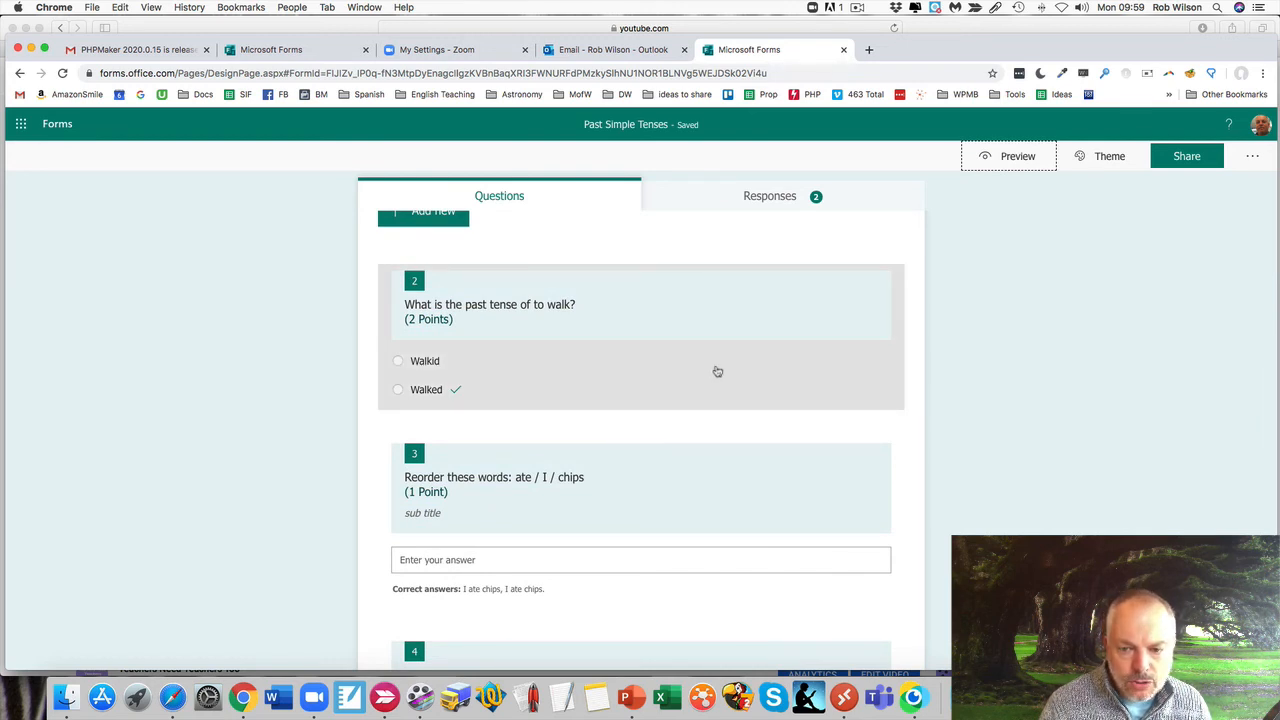
click(771, 368)
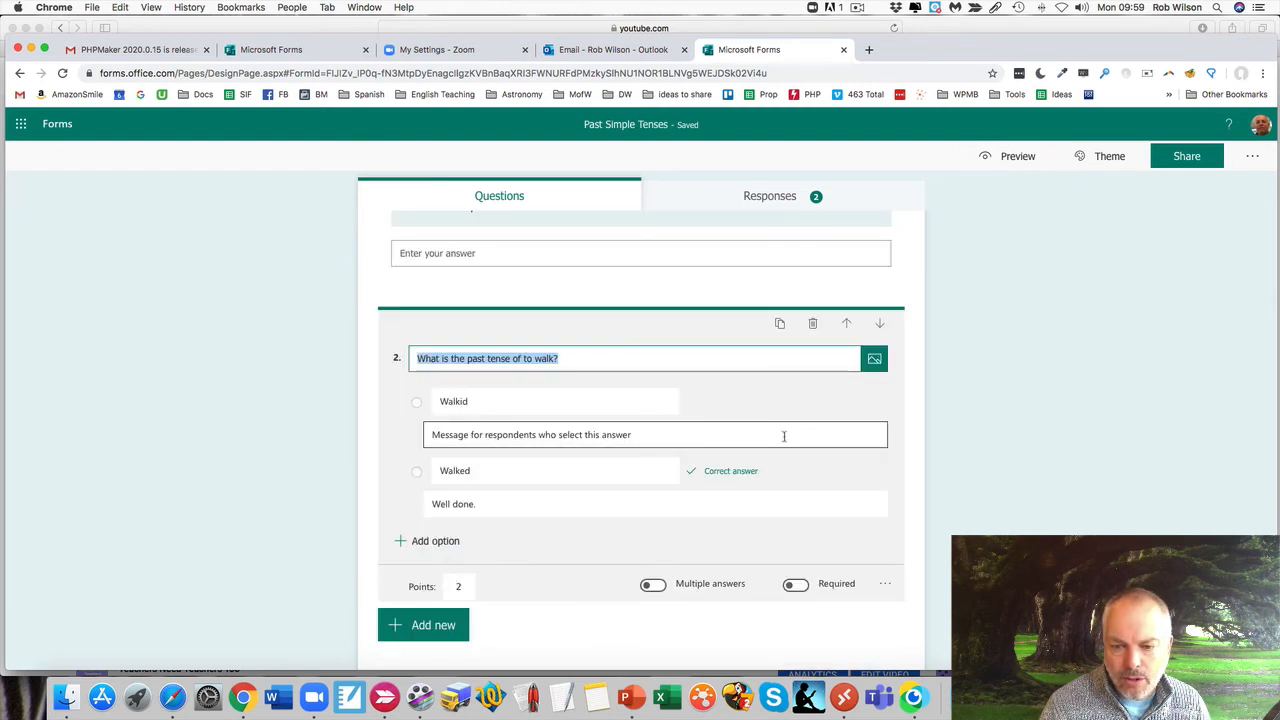
scroll(794, 485, down, 1)
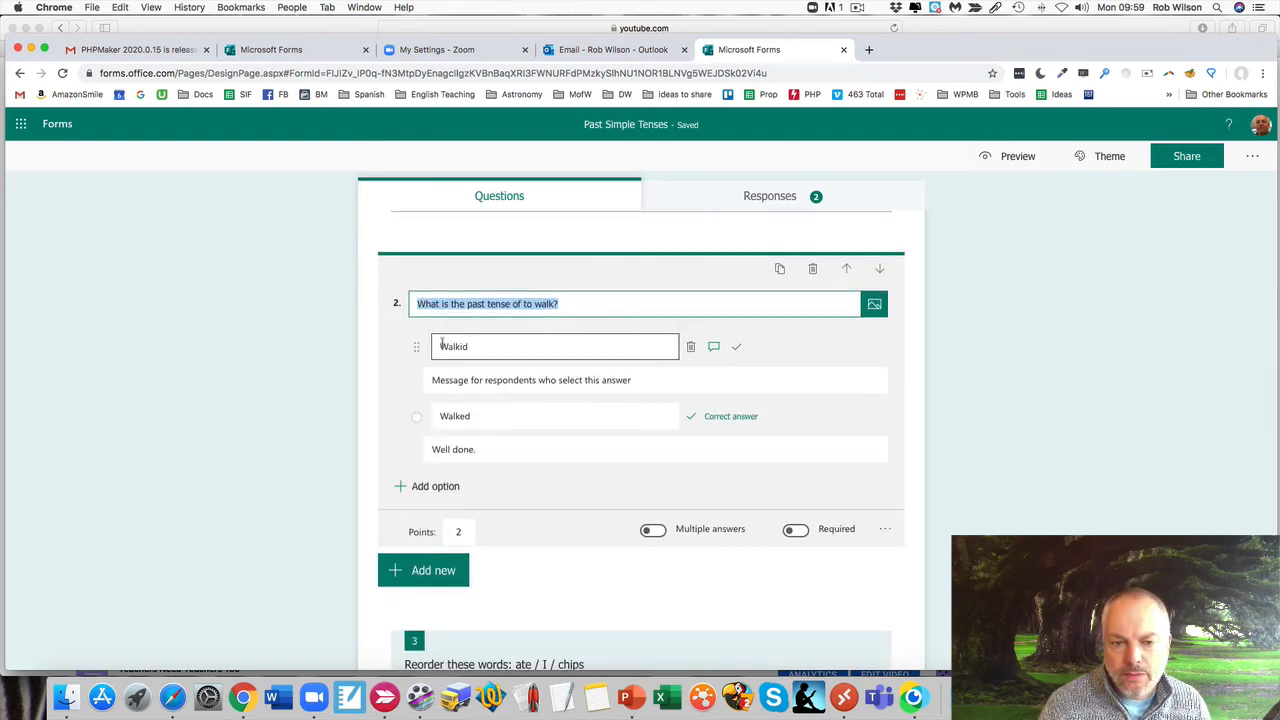
click(885, 530)
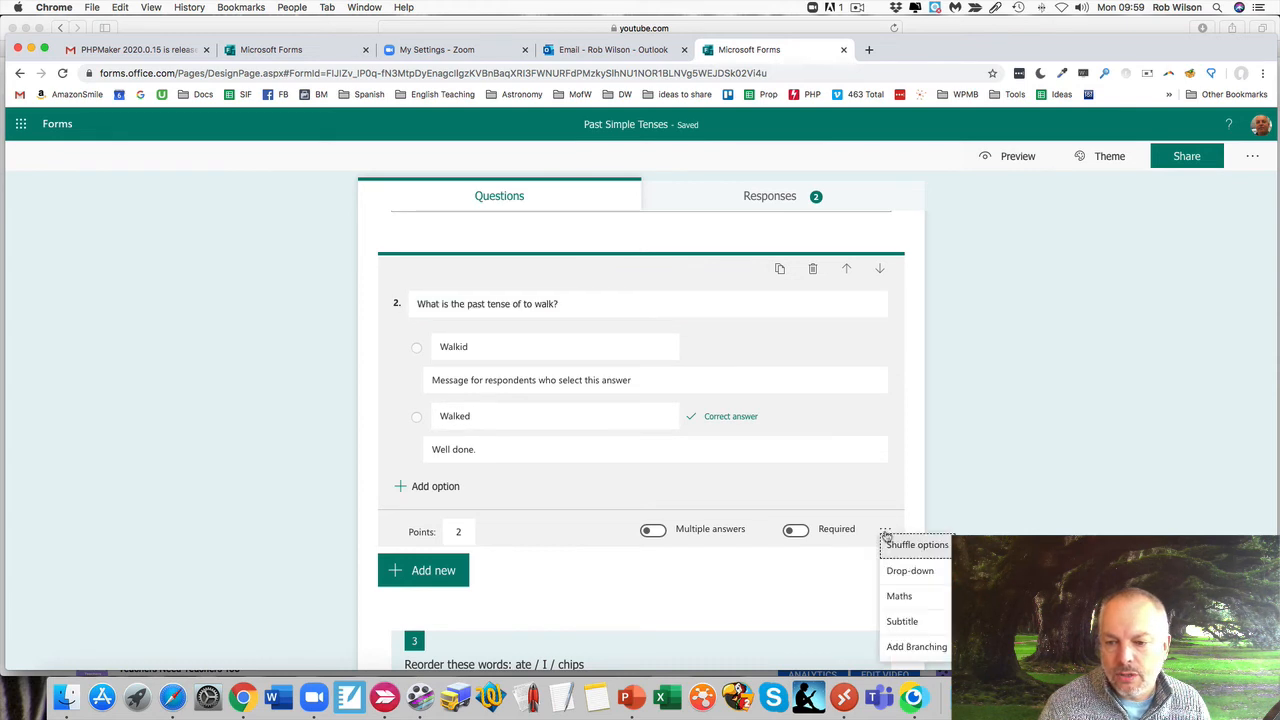
click(930, 648)
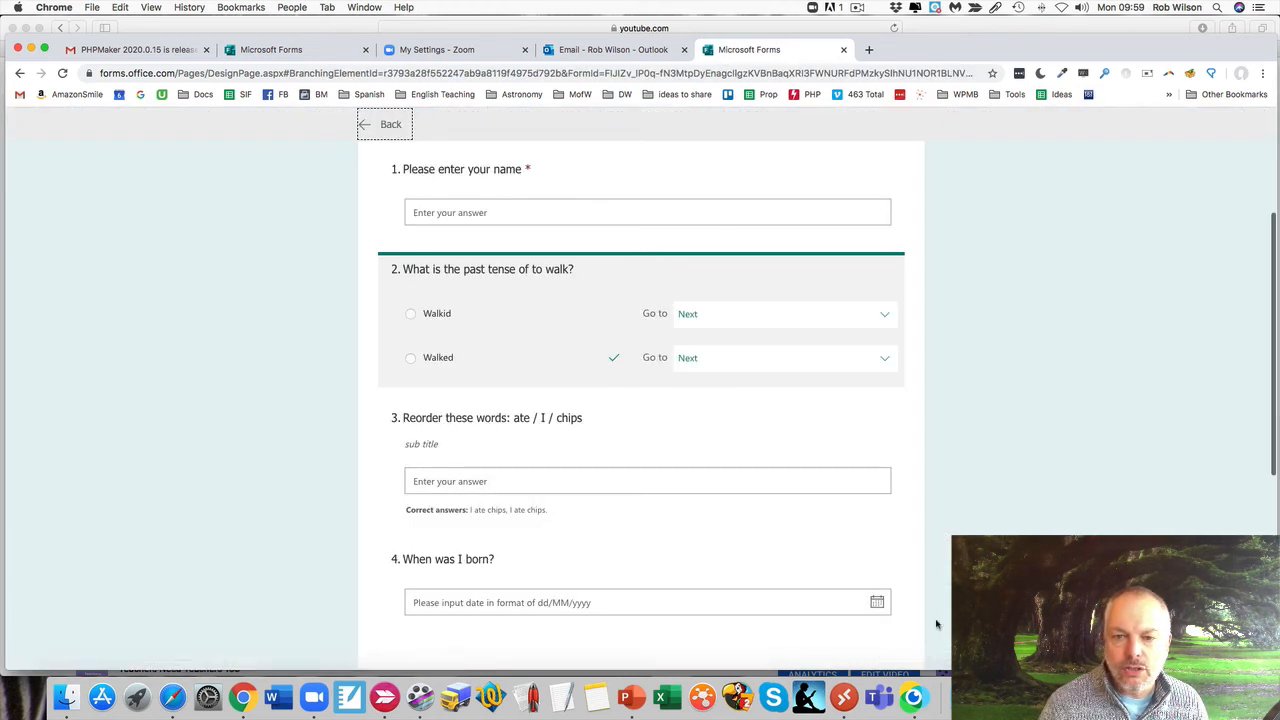
Step: Branch the "Walkid" answer to question 4, "When was I born?", and the "Walked" answer to question 3, "Reorder these words: ate / I / chips"
scroll(610, 432, up, 2)
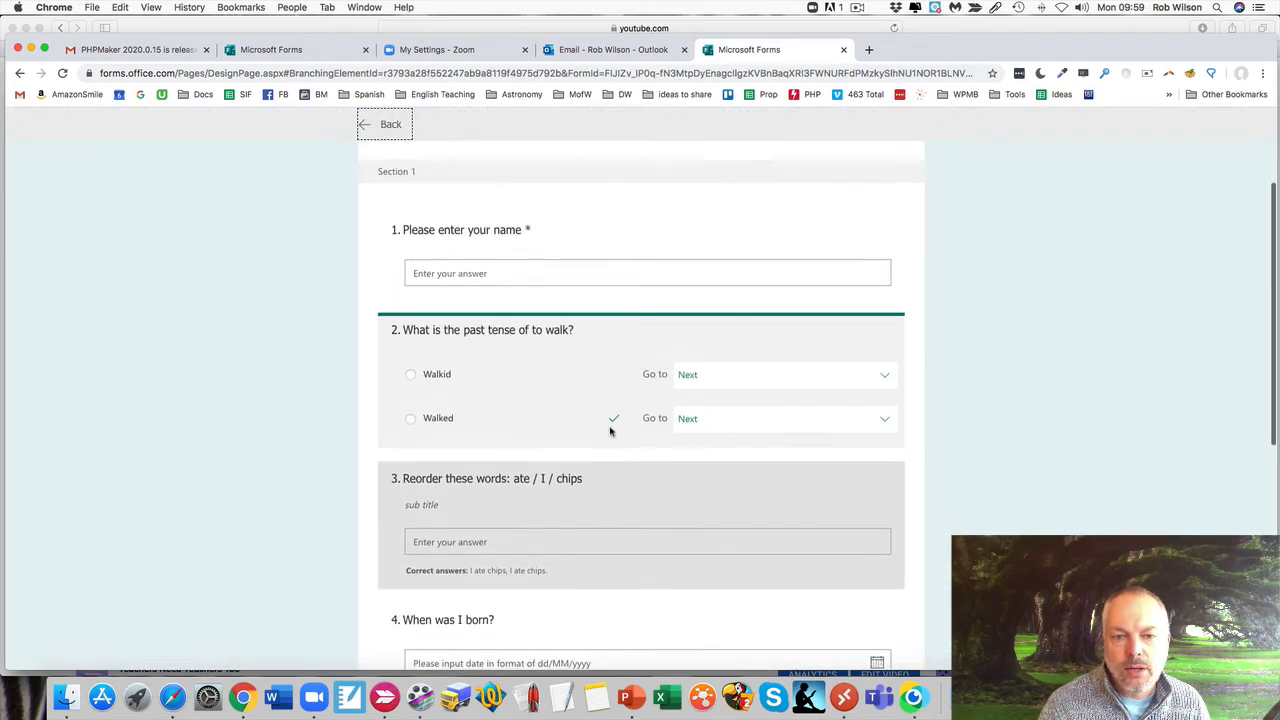
scroll(610, 432, up, 1)
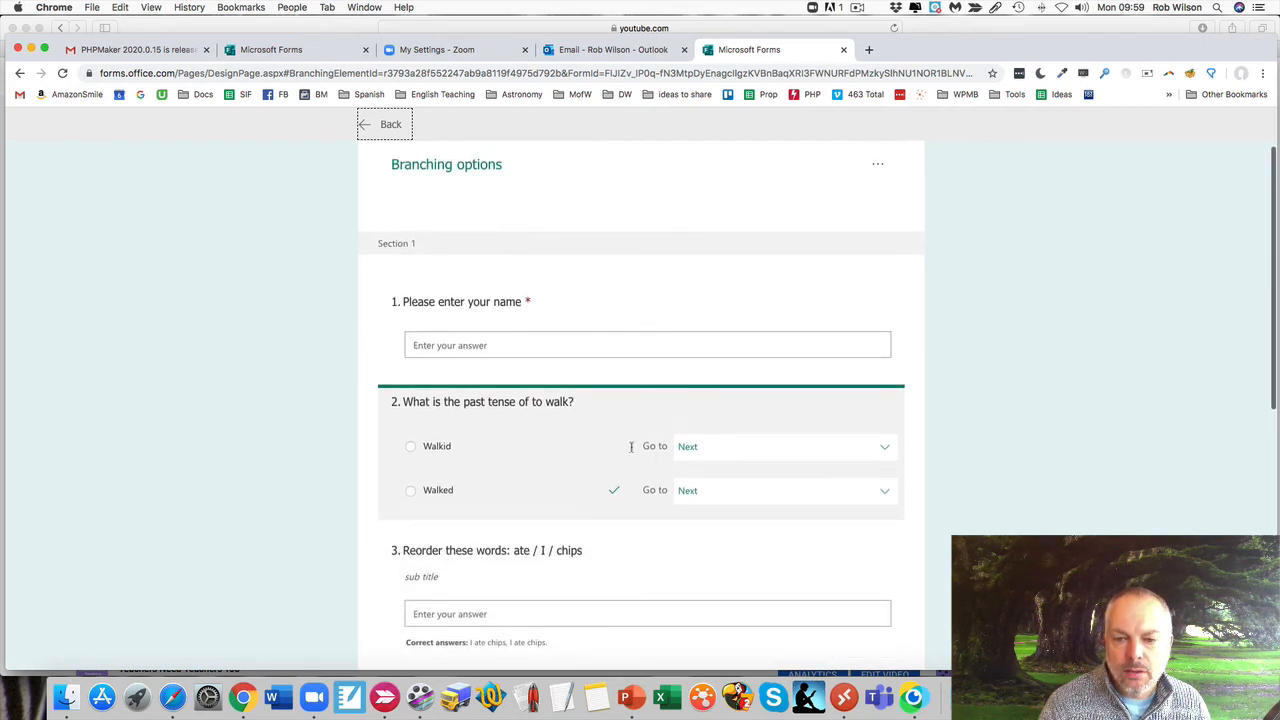
click(744, 449)
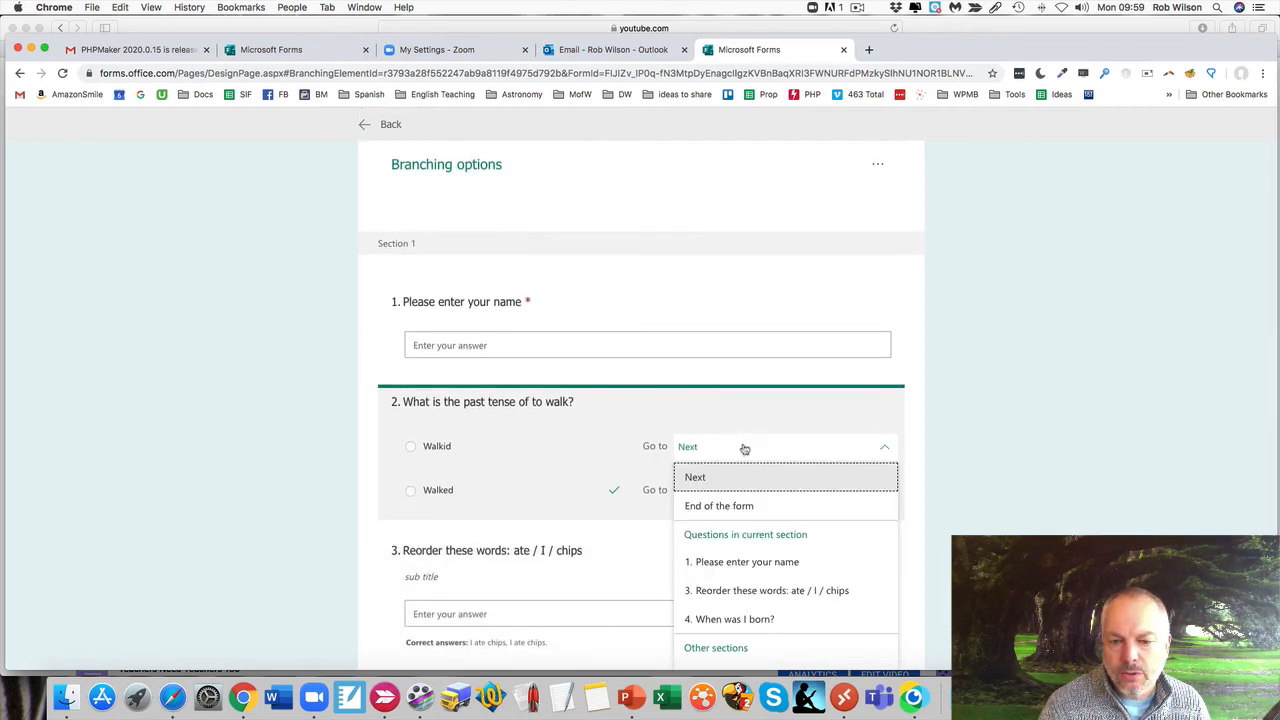
click(745, 622)
click(710, 492)
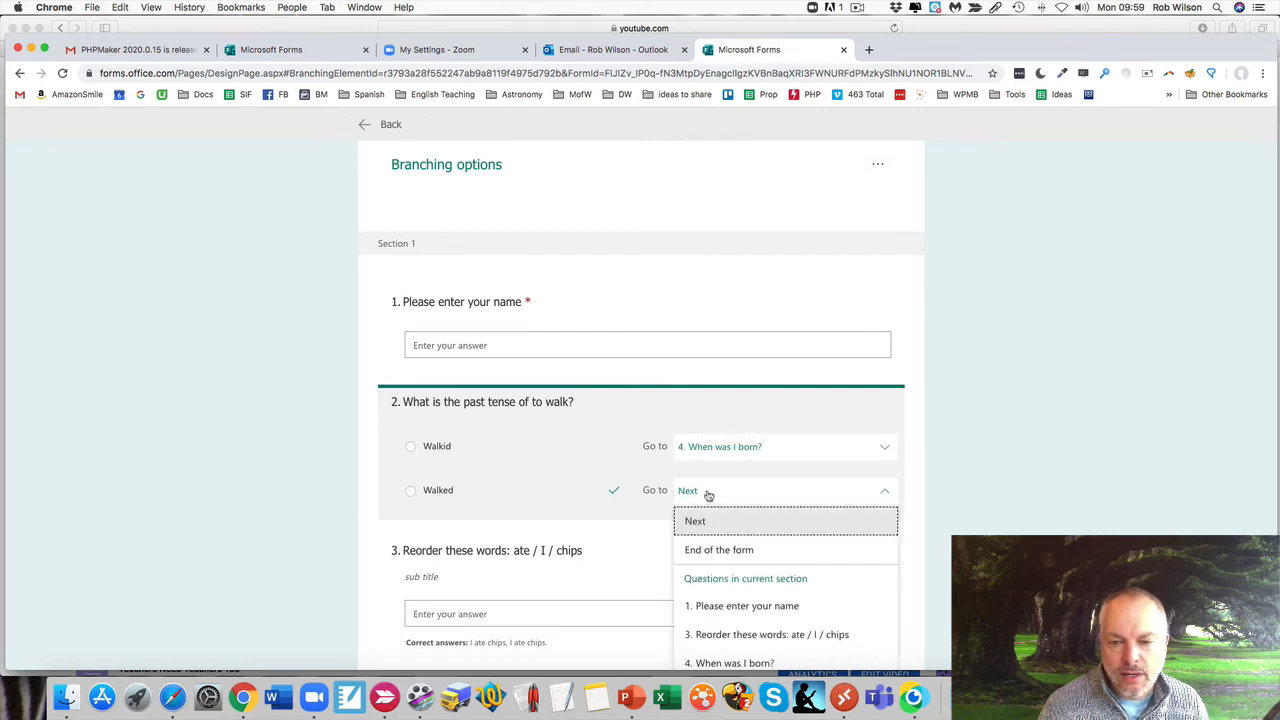
scroll(772, 625, down, 1)
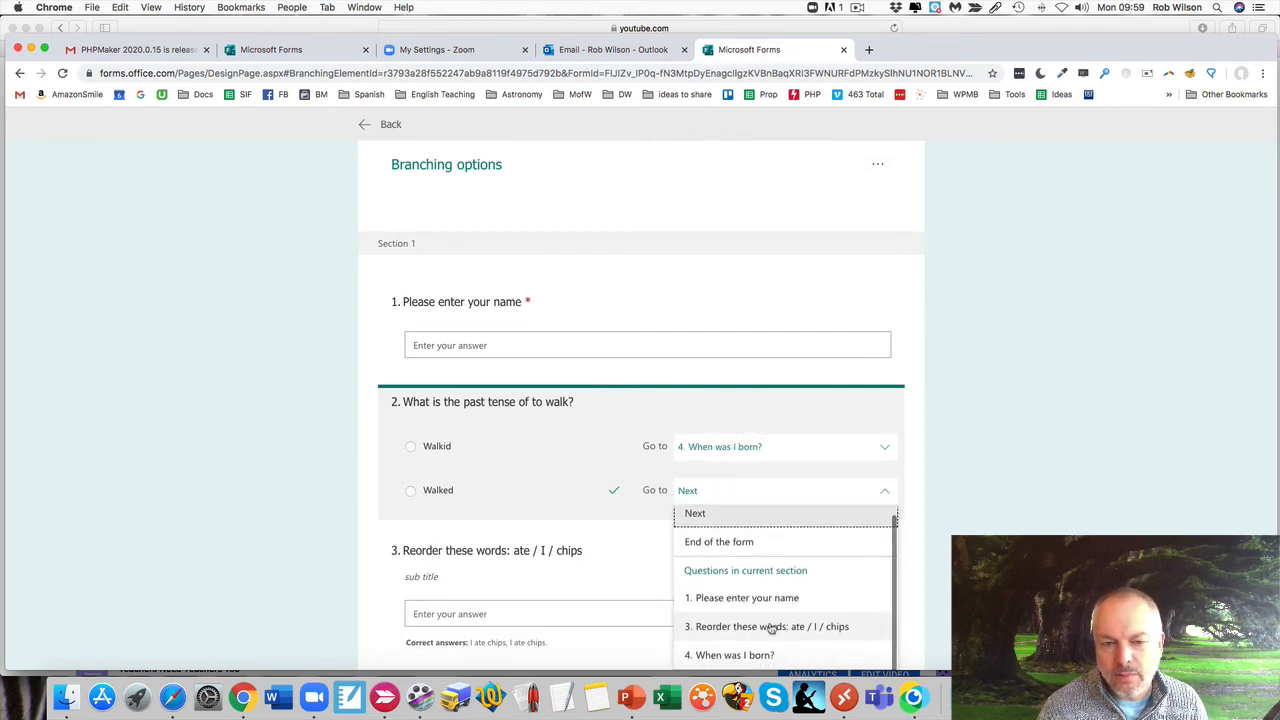
click(776, 627)
Step: Review the remaining questions and sections in the branching view, and examine the destinations offered at the end of Section 1
scroll(980, 517, down, 2)
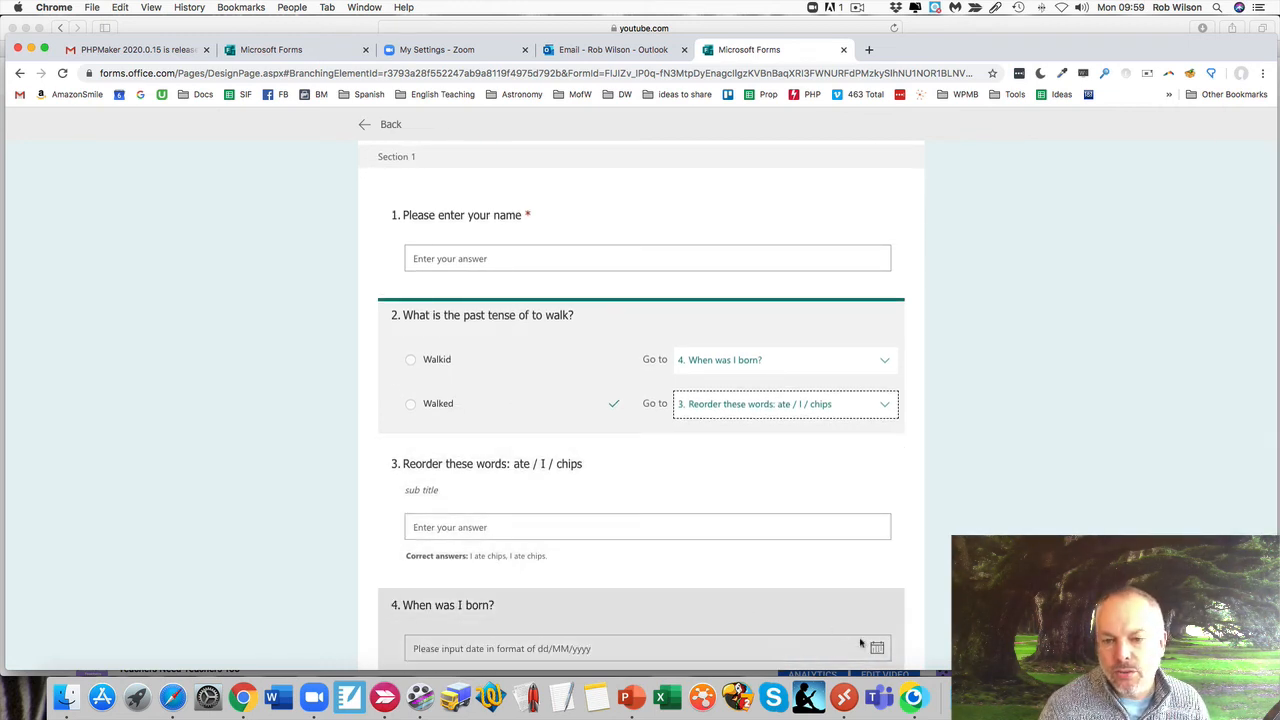
scroll(1114, 463, down, 2)
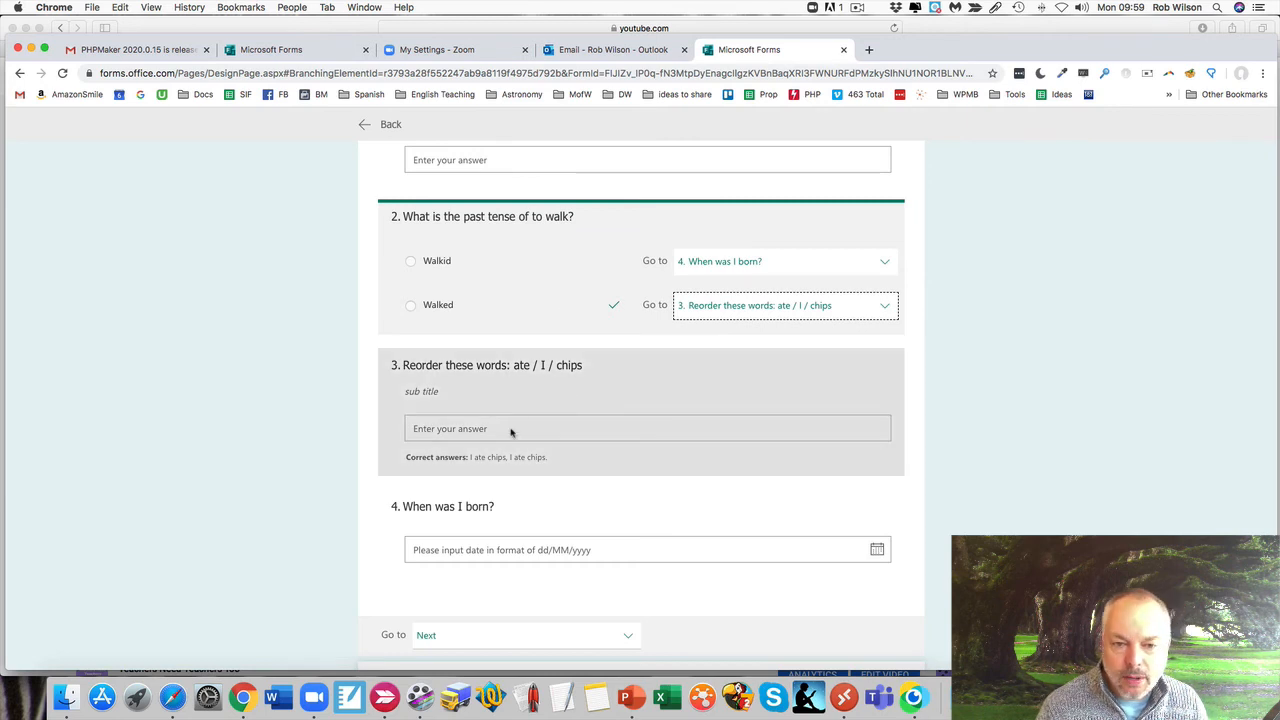
scroll(696, 400, down, 5)
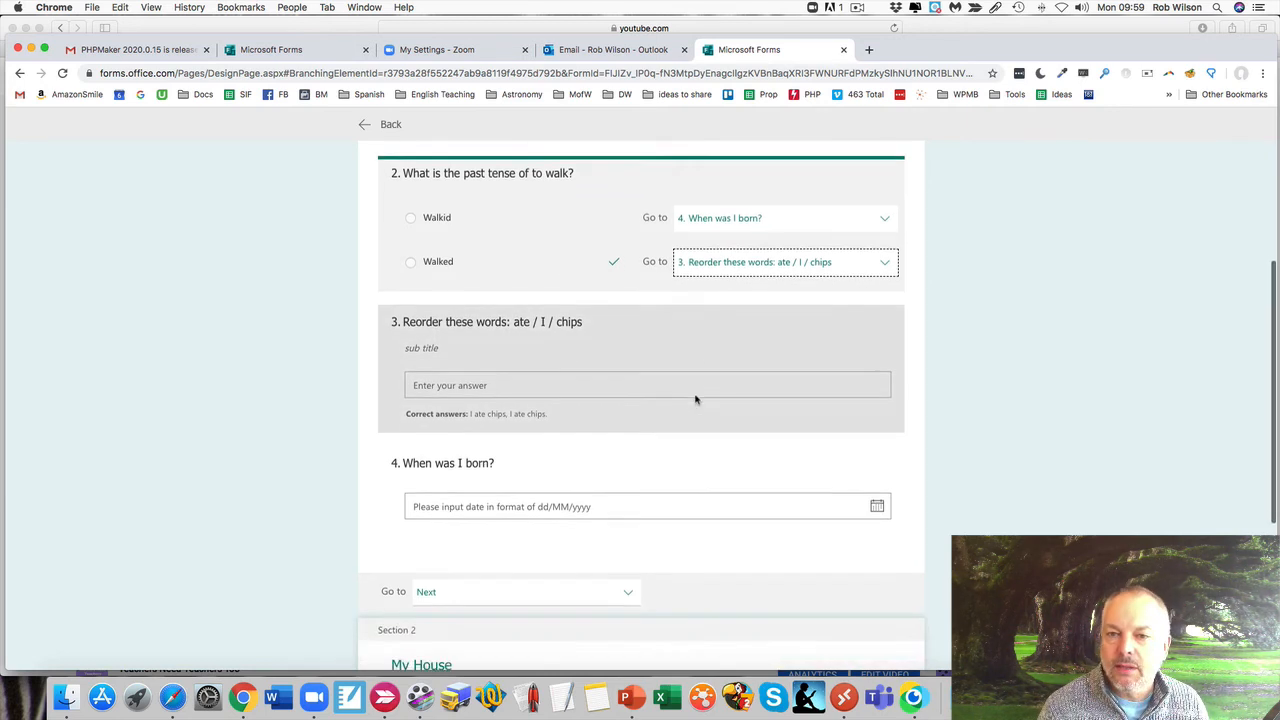
scroll(696, 400, down, 3)
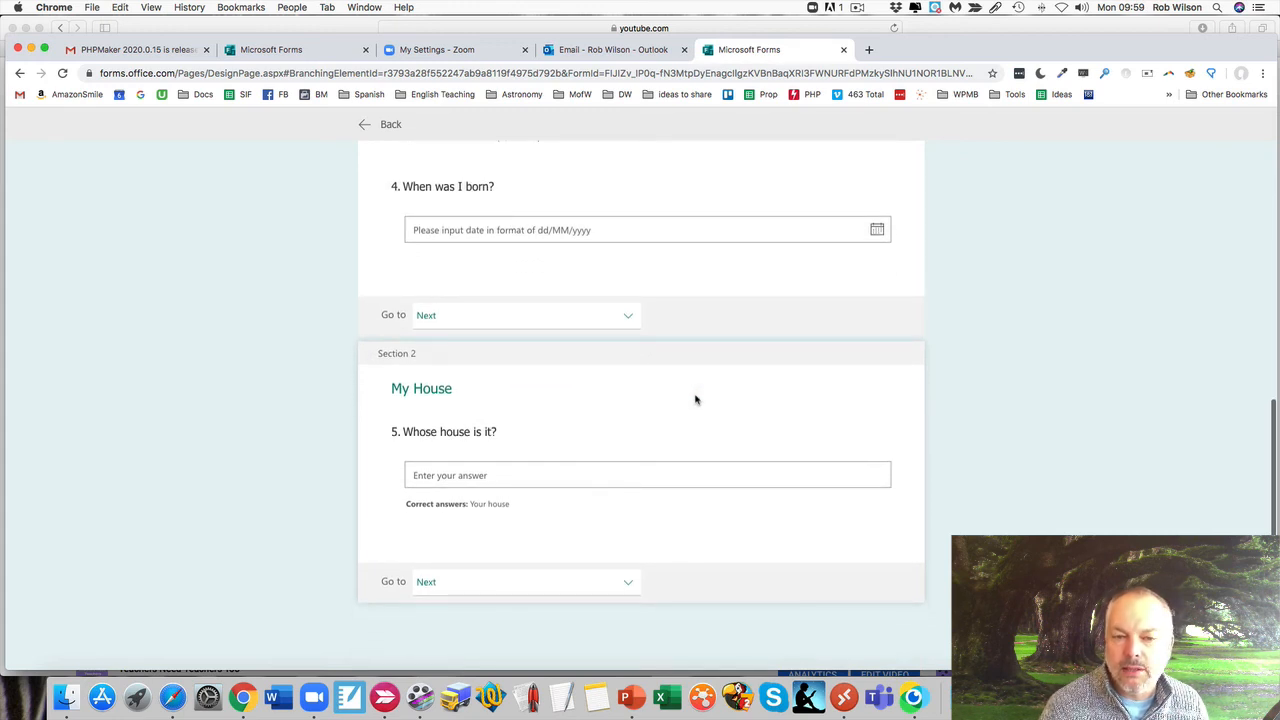
scroll(696, 400, up, 2)
scroll(695, 398, down, 1)
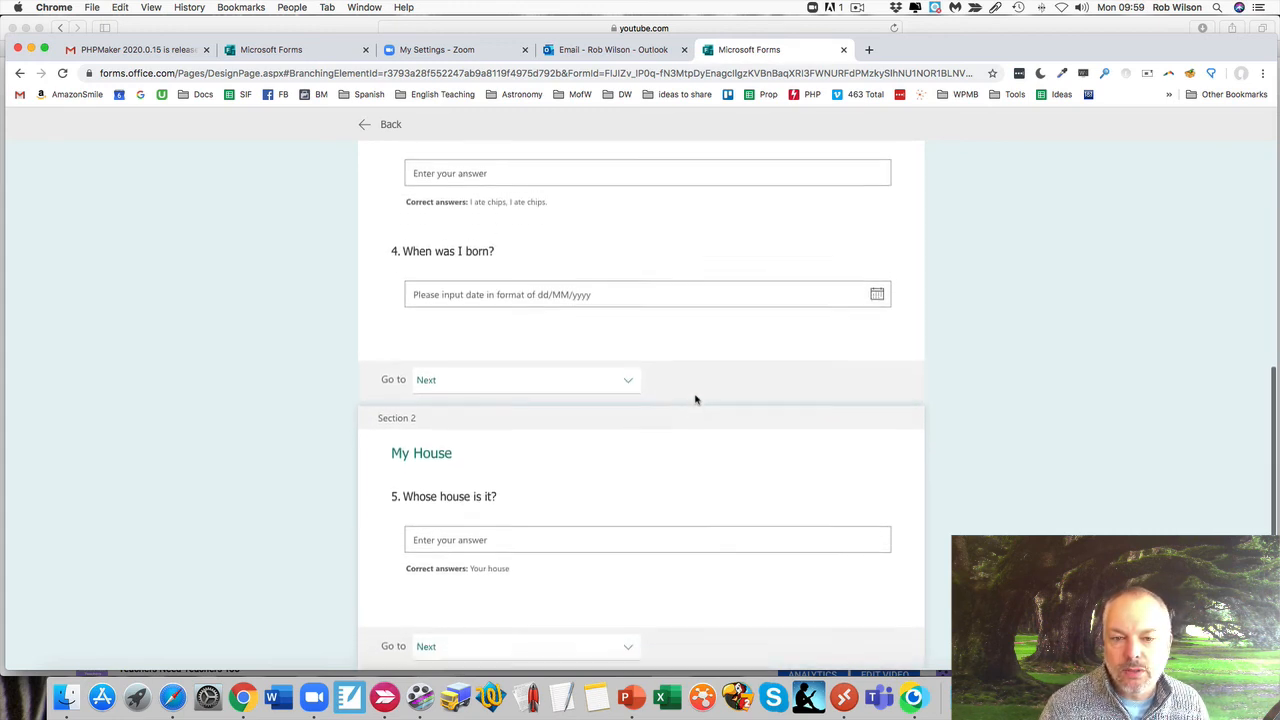
scroll(645, 376, down, 2)
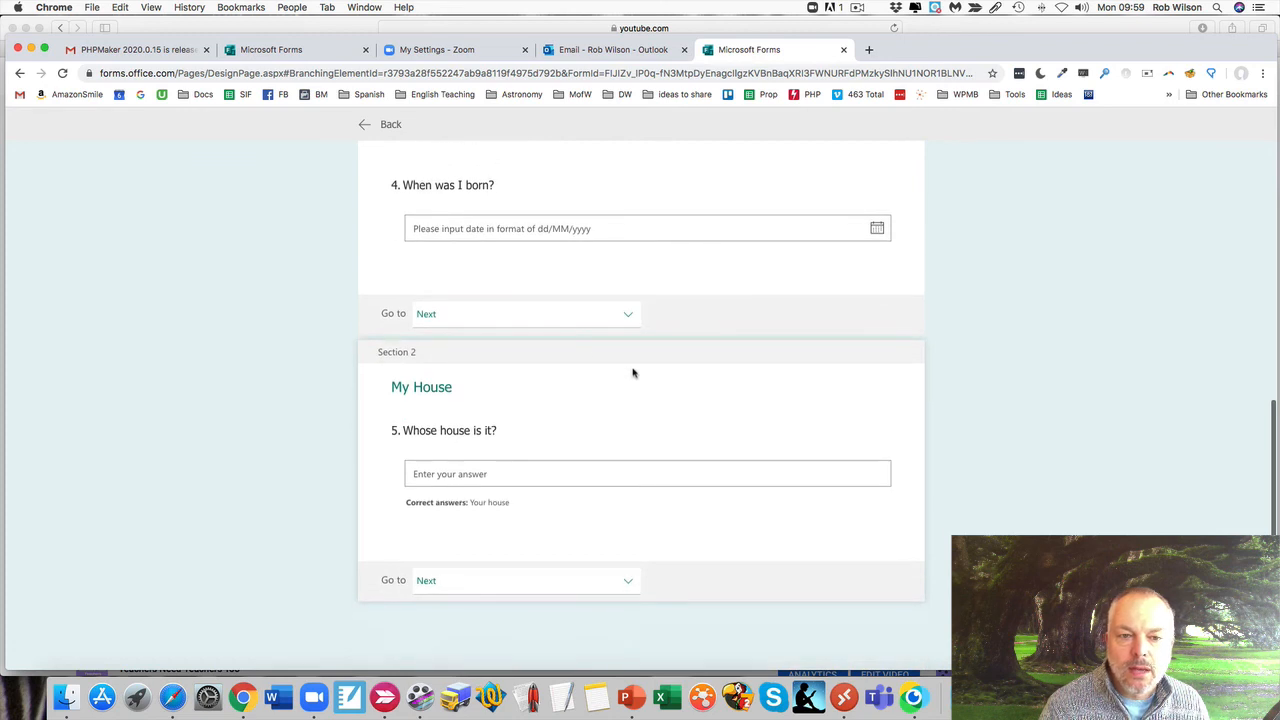
scroll(457, 323, up, 3)
scroll(563, 438, down, 1)
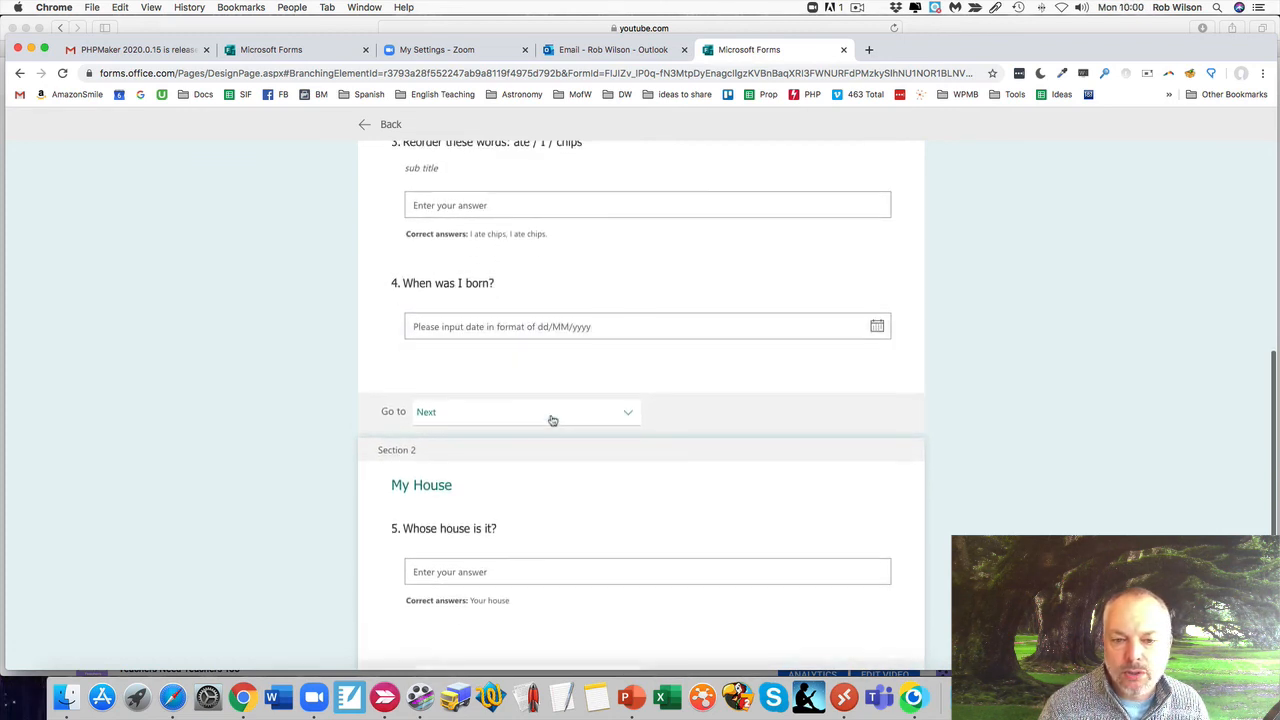
click(552, 420)
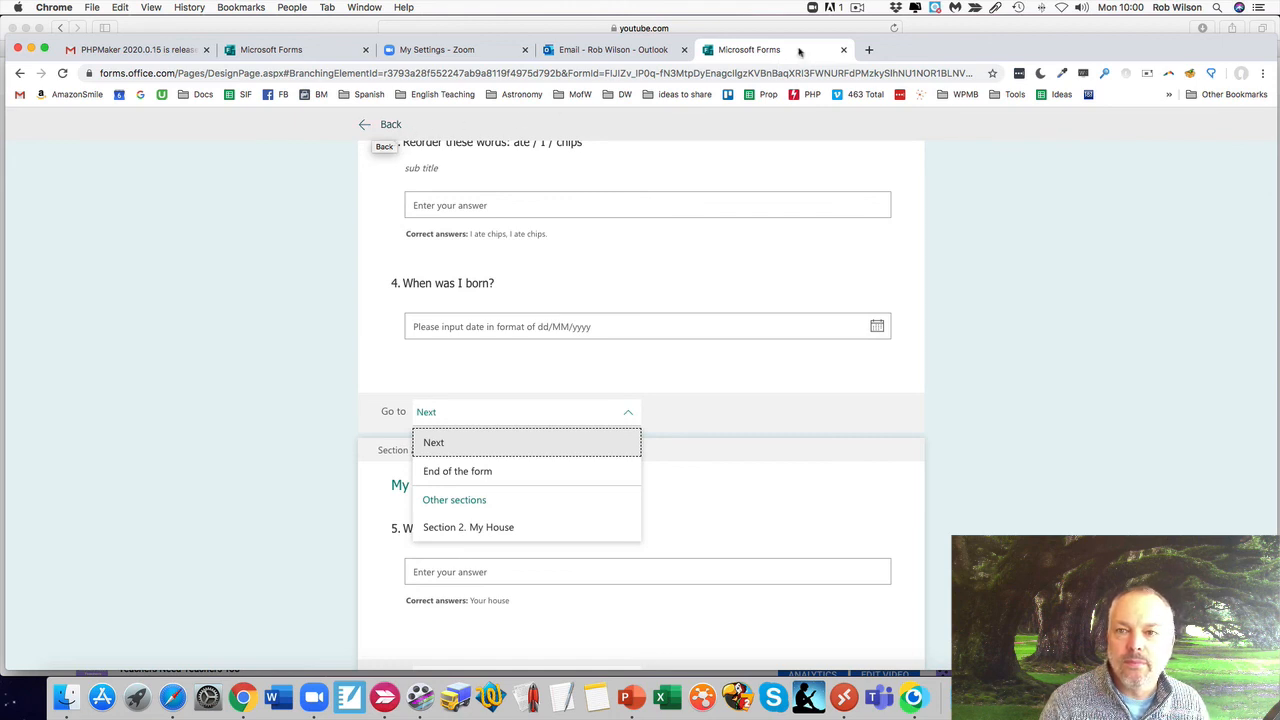
click(857, 7)
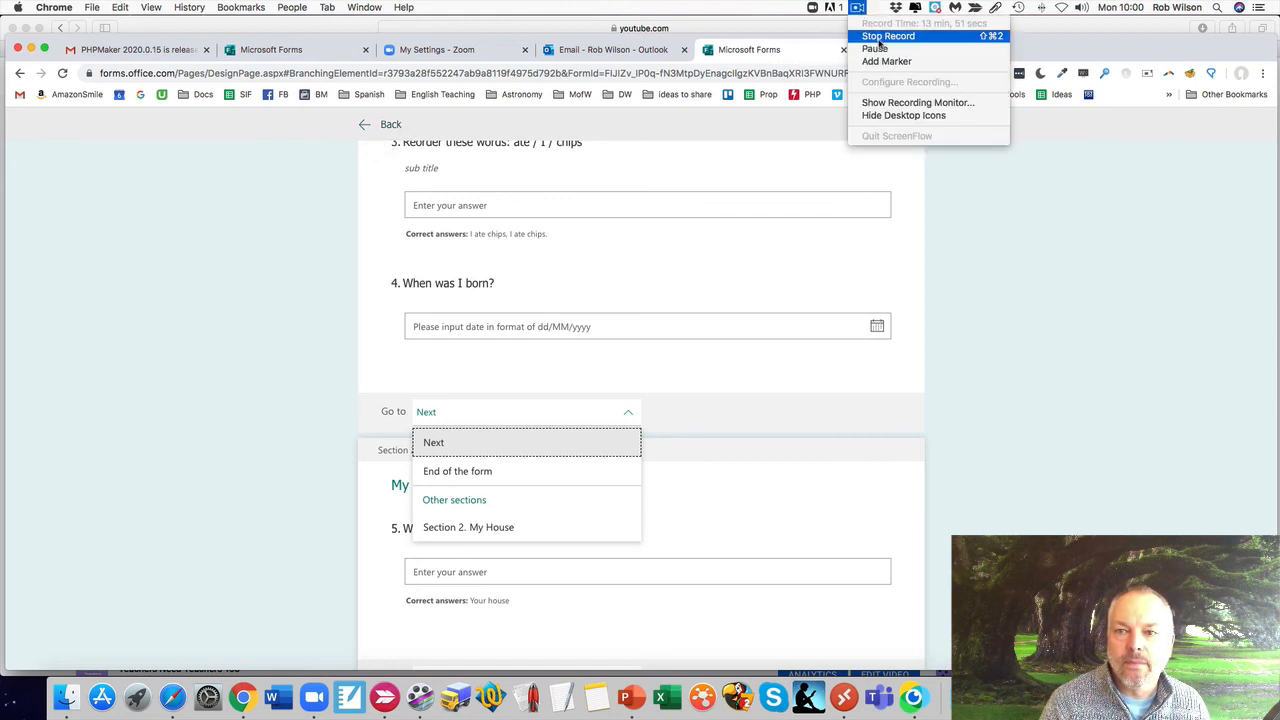